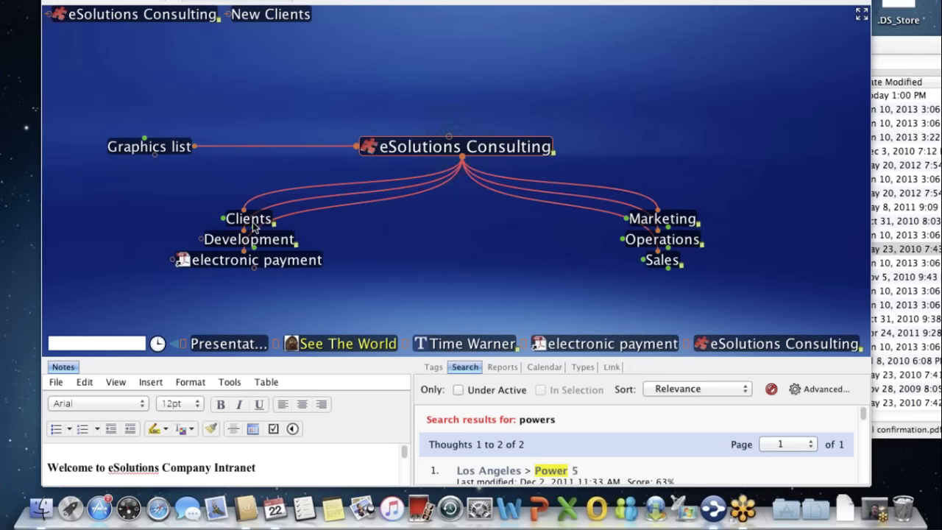
- Activate the Clients thought in the plex to display its four child categories
mouse_move(250, 220)
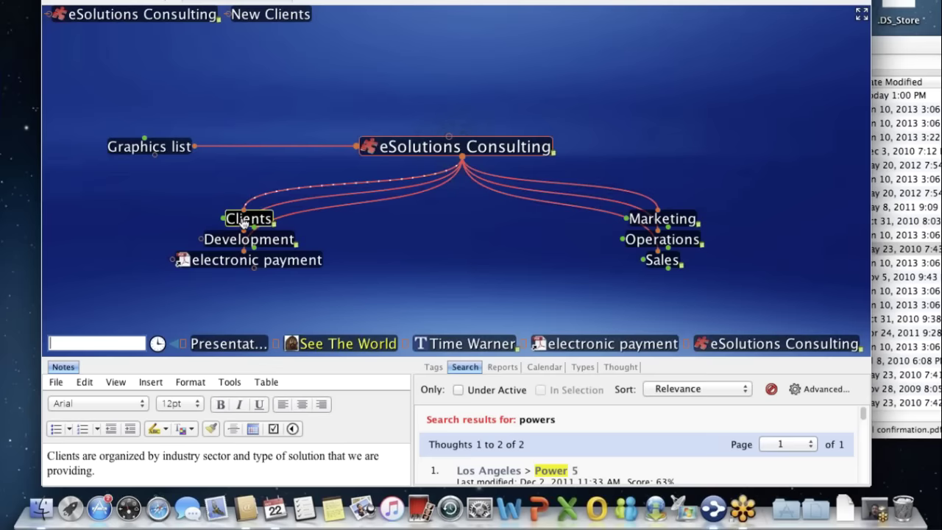
left_click(243, 221)
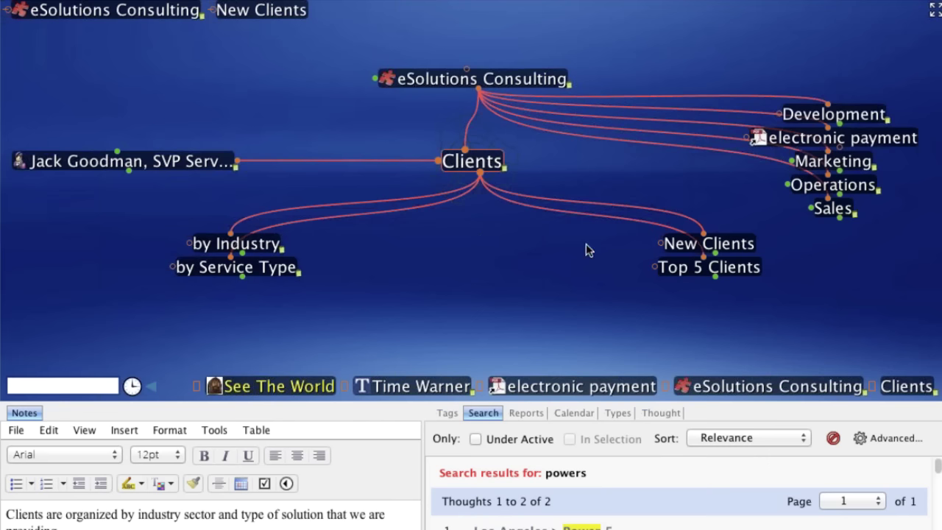
- Activate Top 5 Clients, then activate its child Time Warner
left_click(683, 272)
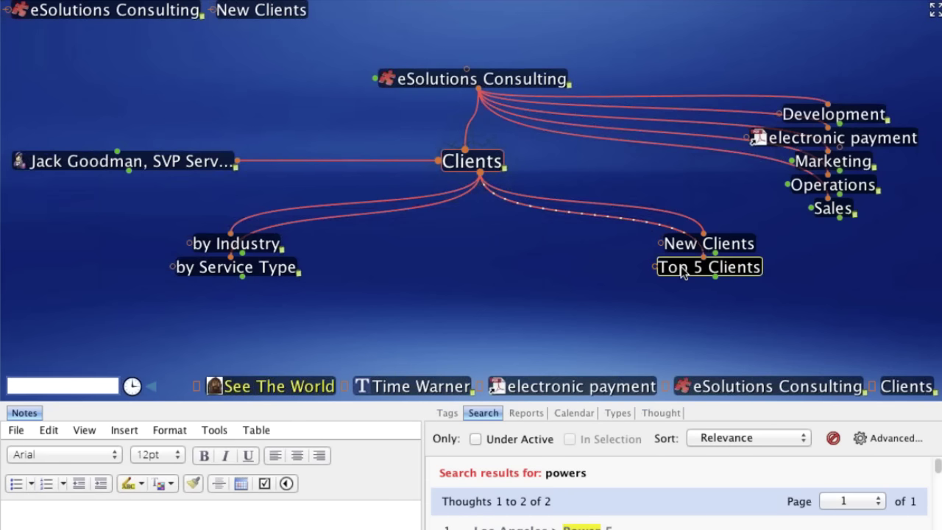
left_click(682, 272)
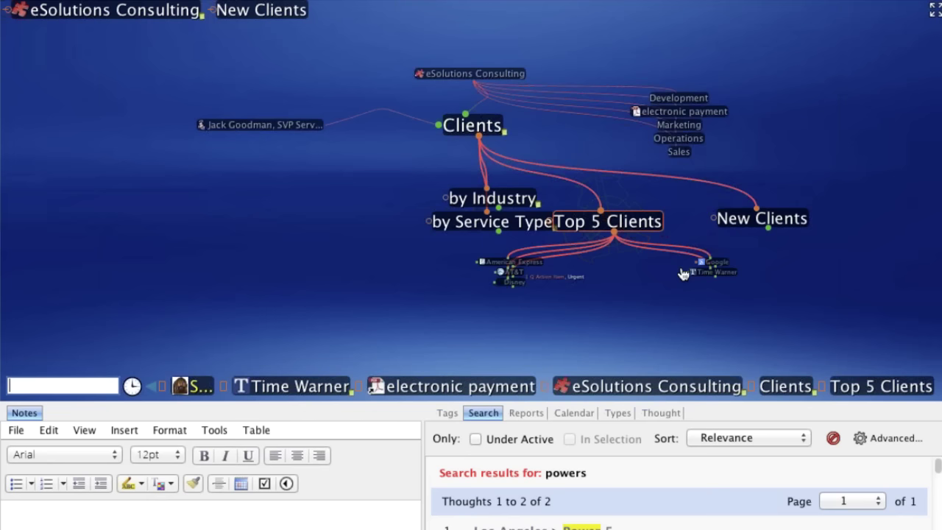
left_click(688, 272)
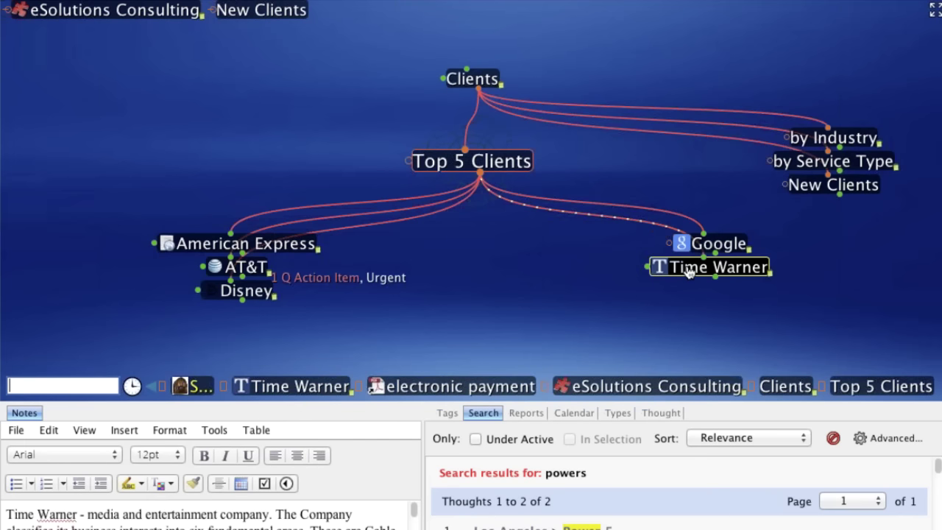
left_click(688, 272)
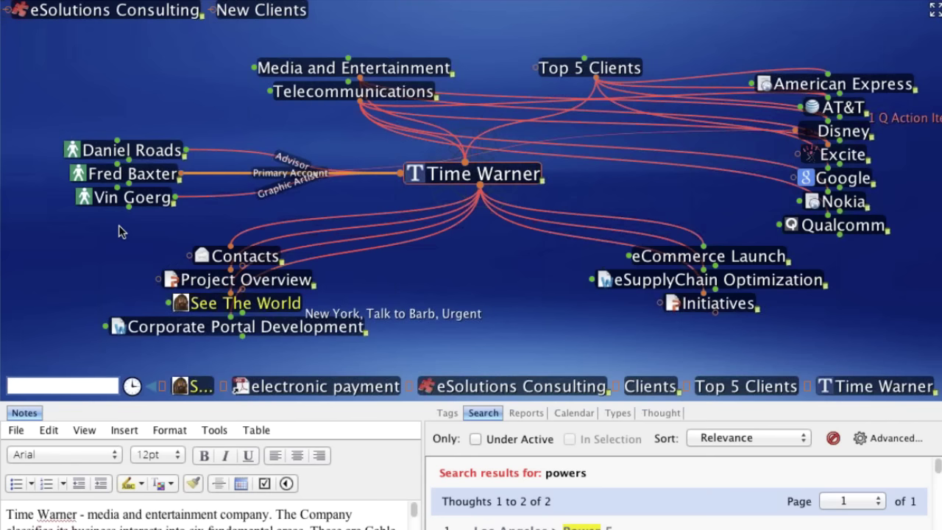
mouse_move(117, 219)
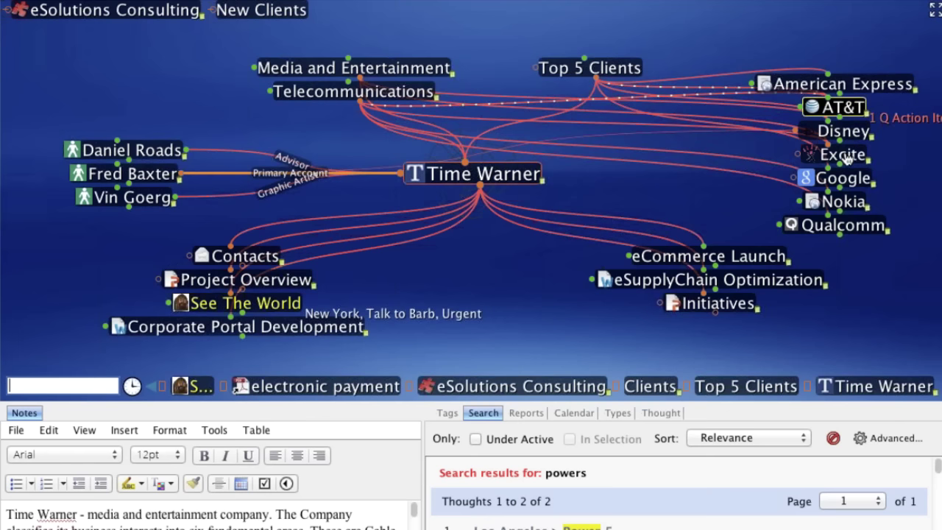
mouse_move(859, 196)
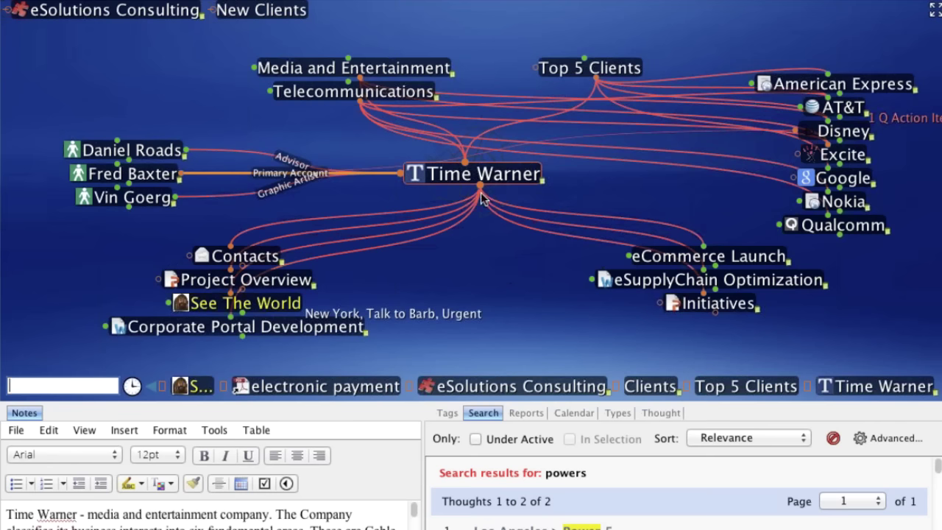
left_click_drag(481, 193, 527, 305)
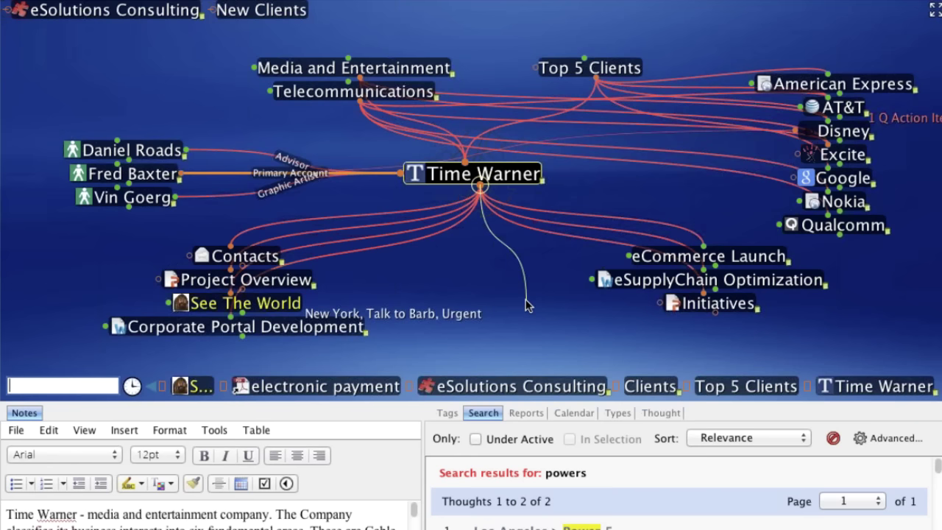
left_click_drag(527, 305, 526, 301)
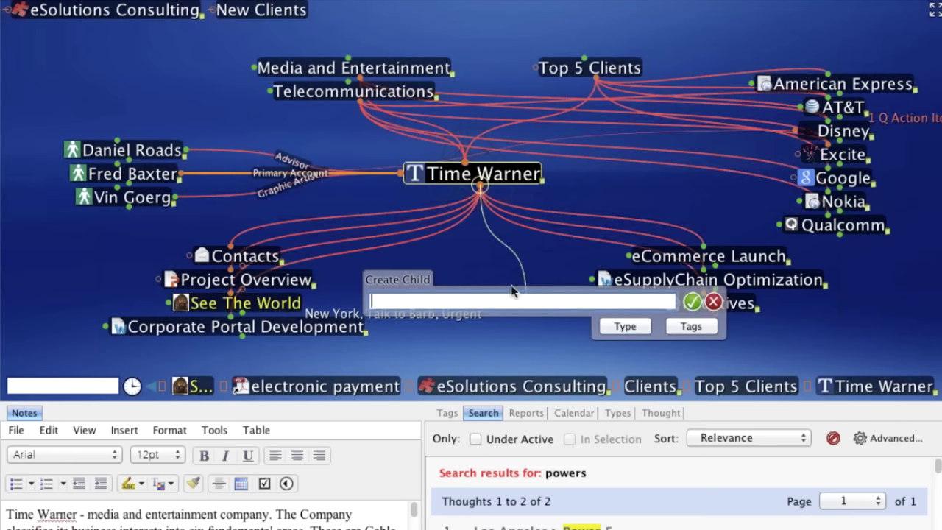
left_click(713, 302)
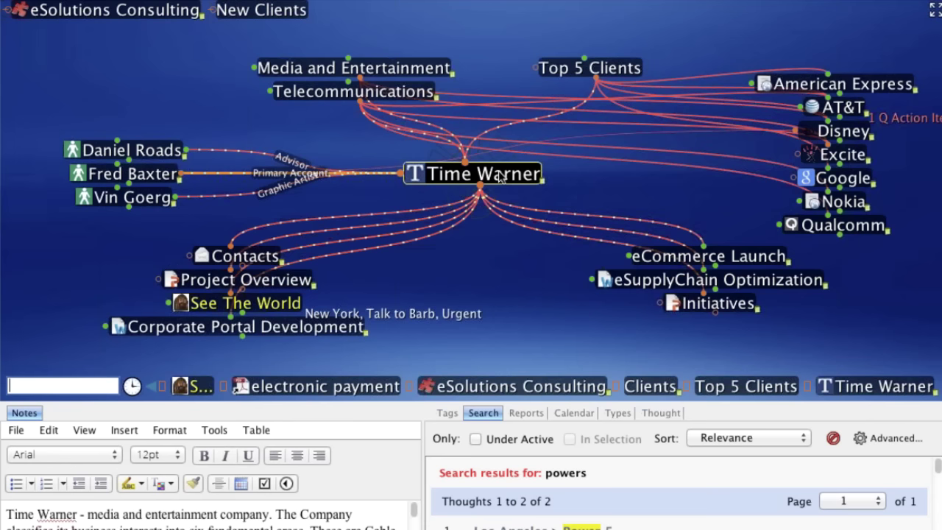
right_click(499, 176)
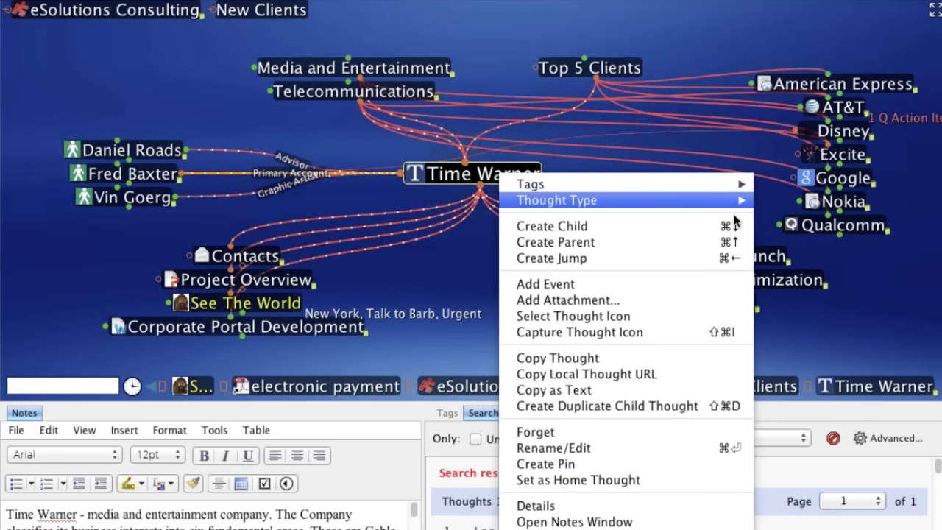
mouse_move(732, 228)
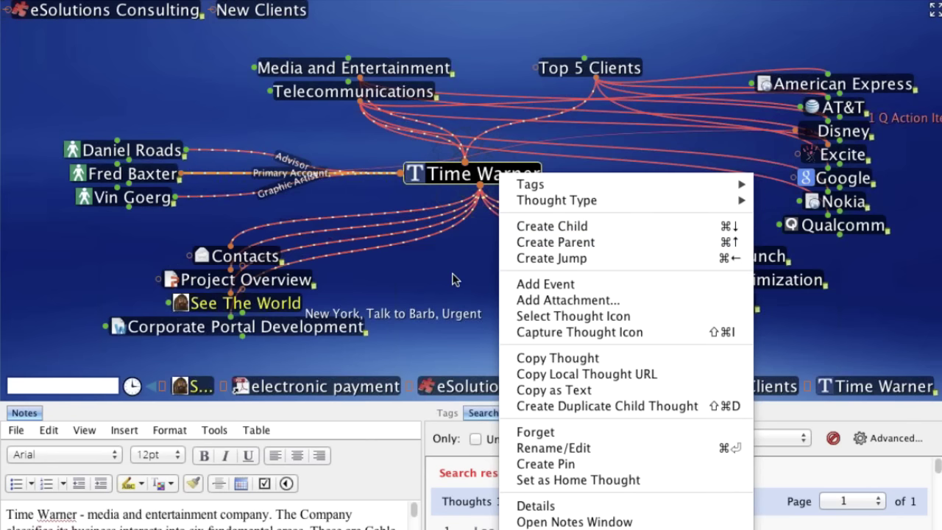
left_click(471, 204)
- Create a child thought named 'Call Home Again' under Time Warner
left_click_drag(471, 204, 513, 301)
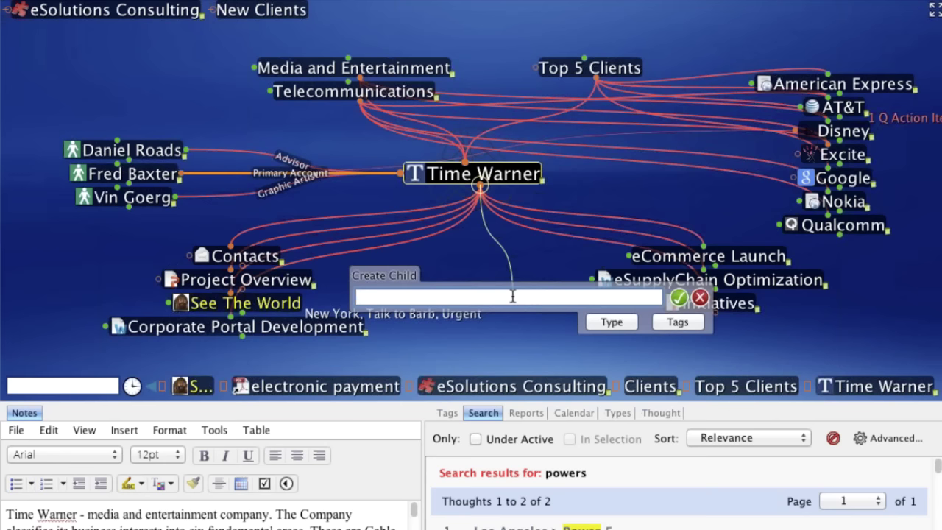
type("Call Home Again")
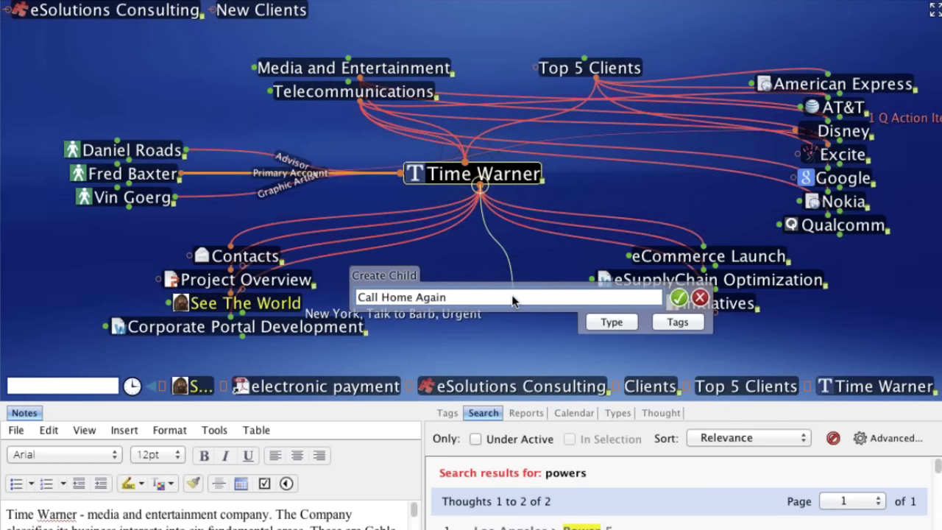
left_click(680, 299)
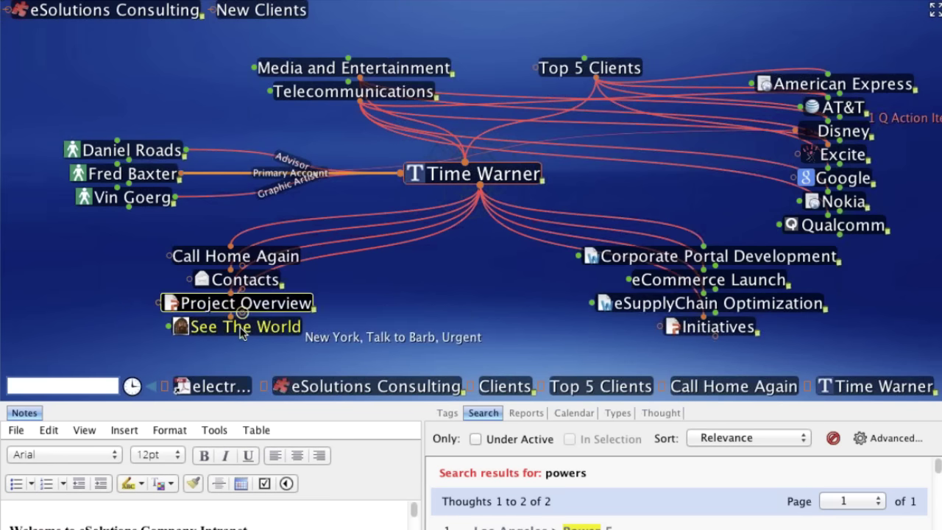
- Browse See The World, General Documents, Research and Presentations, then re-centre on Time Warner
mouse_move(229, 334)
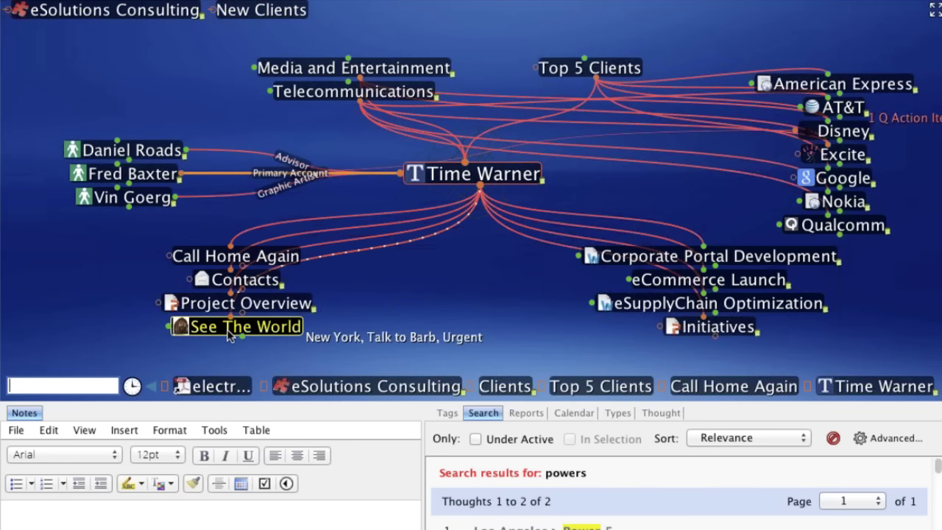
left_click(230, 328)
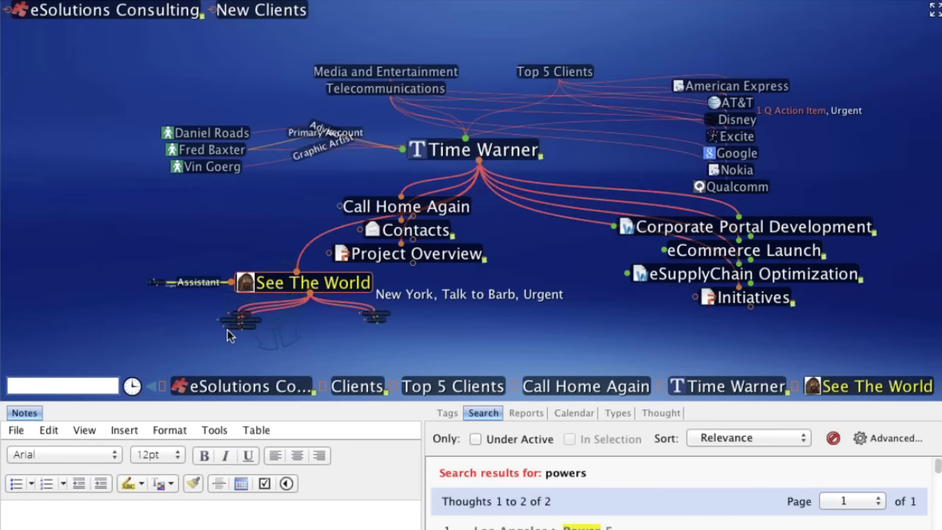
left_click(227, 329)
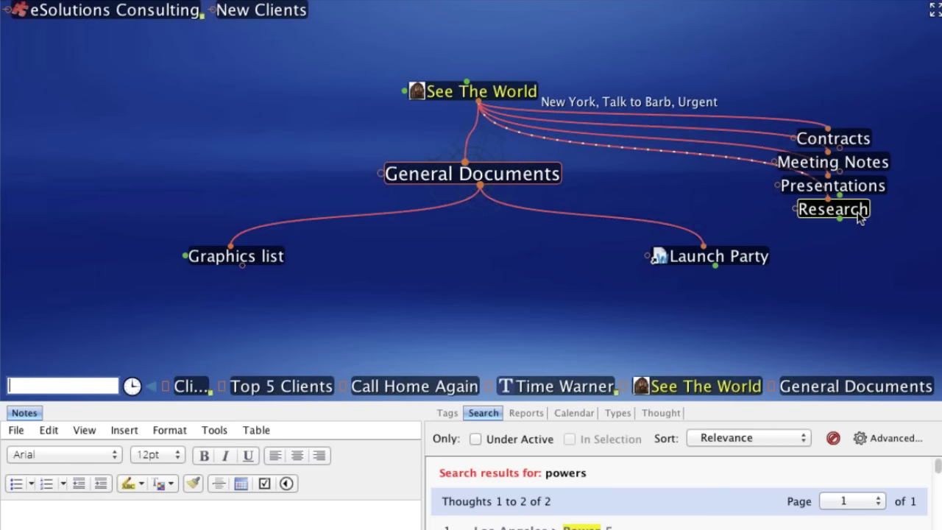
left_click(833, 210)
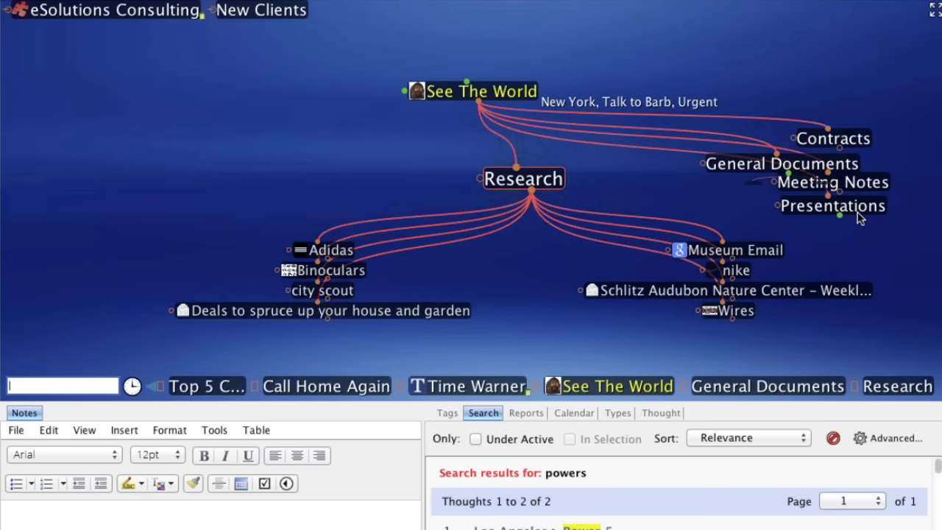
left_click(858, 212)
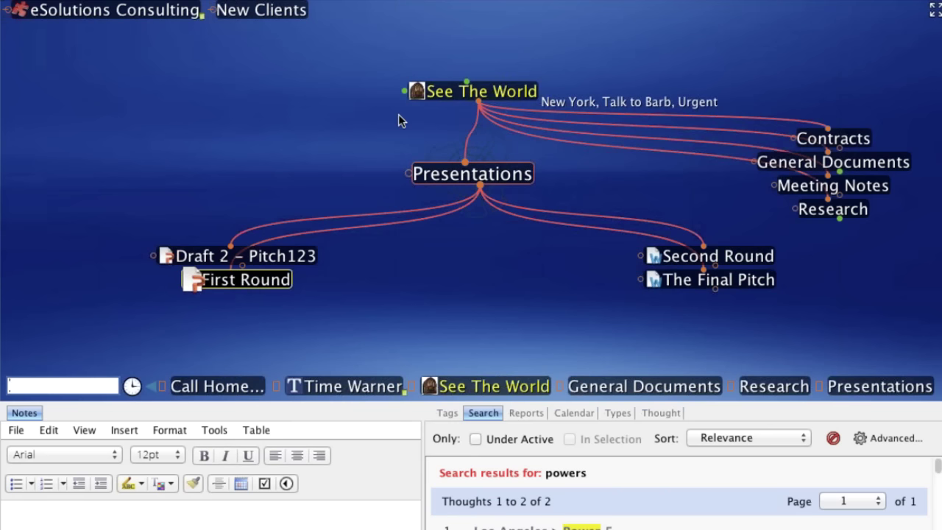
left_click(480, 96)
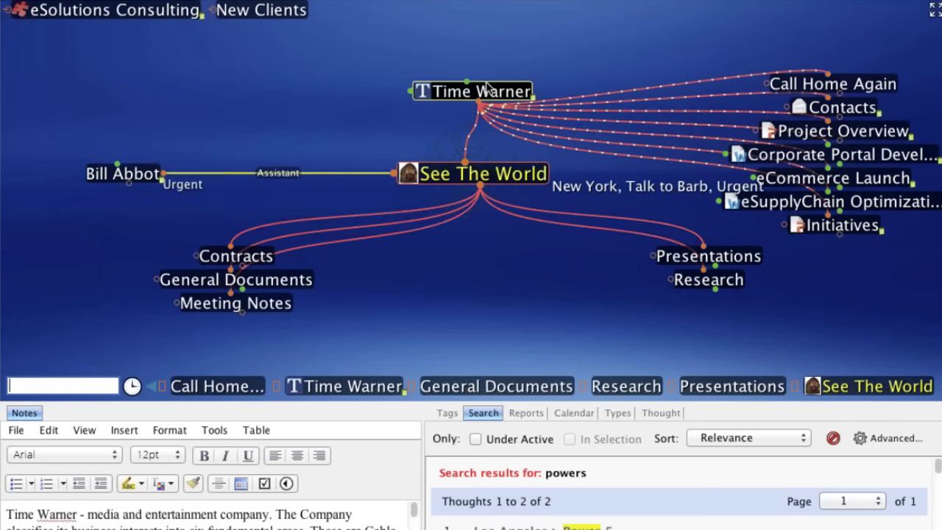
left_click(486, 88)
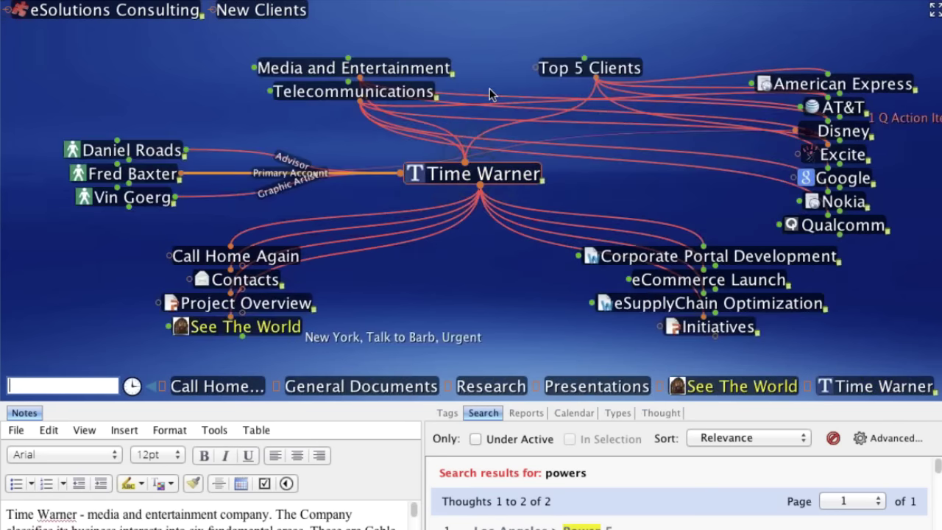
- Set Call Home Again's thought type to Ad Campaign via its context menu
left_click(278, 263)
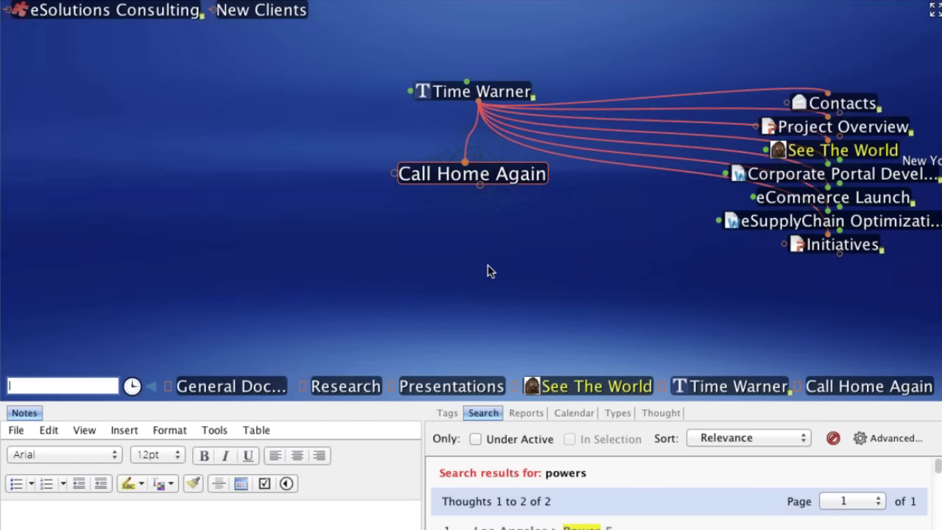
right_click(519, 181)
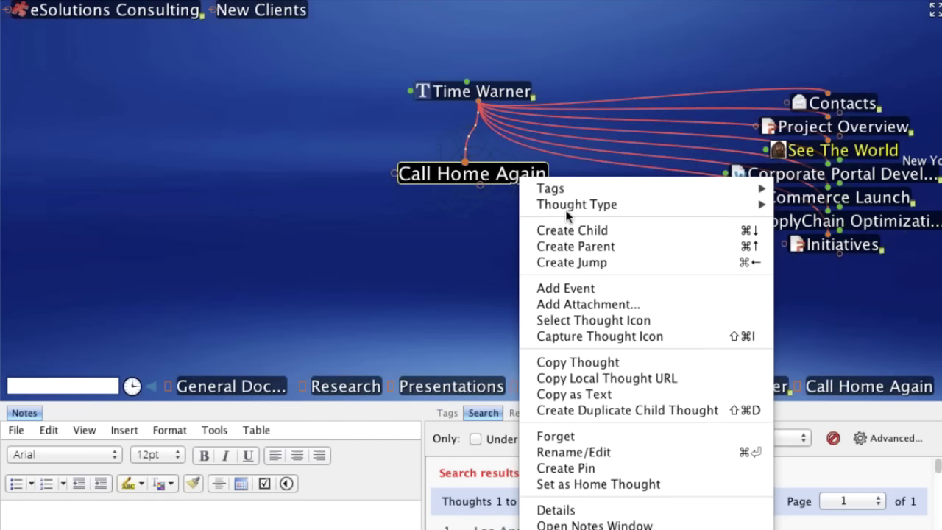
mouse_move(568, 216)
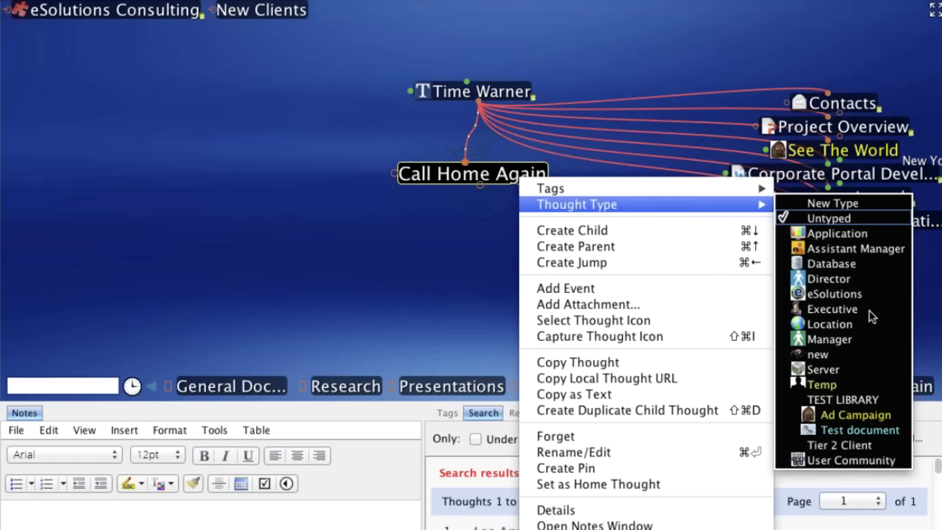
left_click(848, 416)
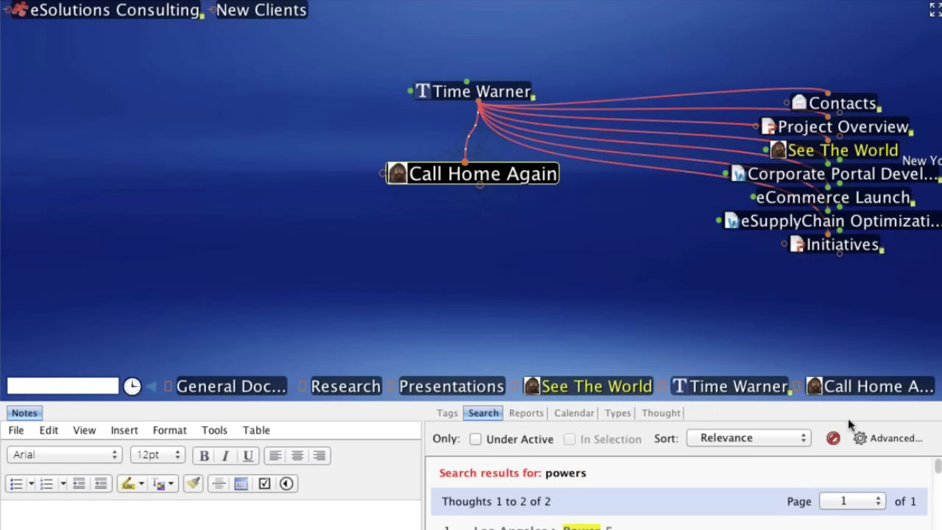
- Re-centre on Time Warner, activate Call Home Again, and start a Create Child box beneath it
left_click(482, 98)
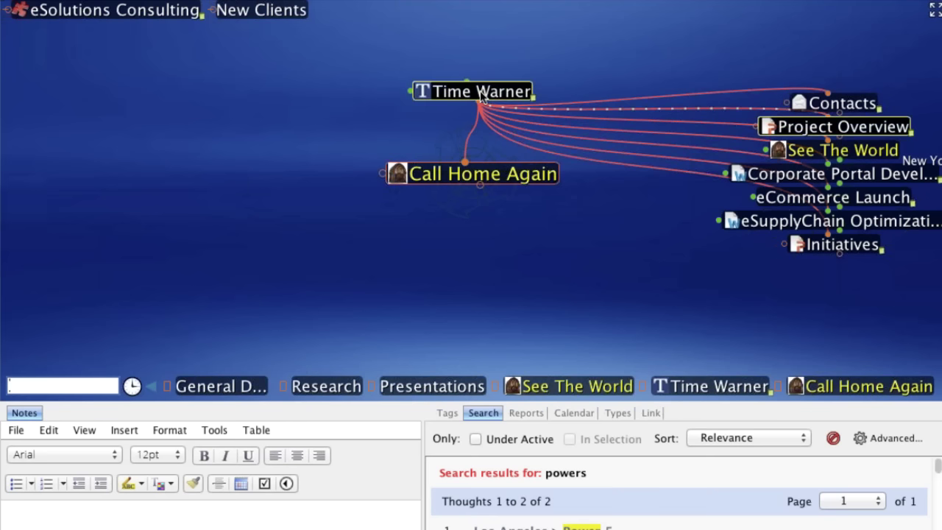
left_click(480, 92)
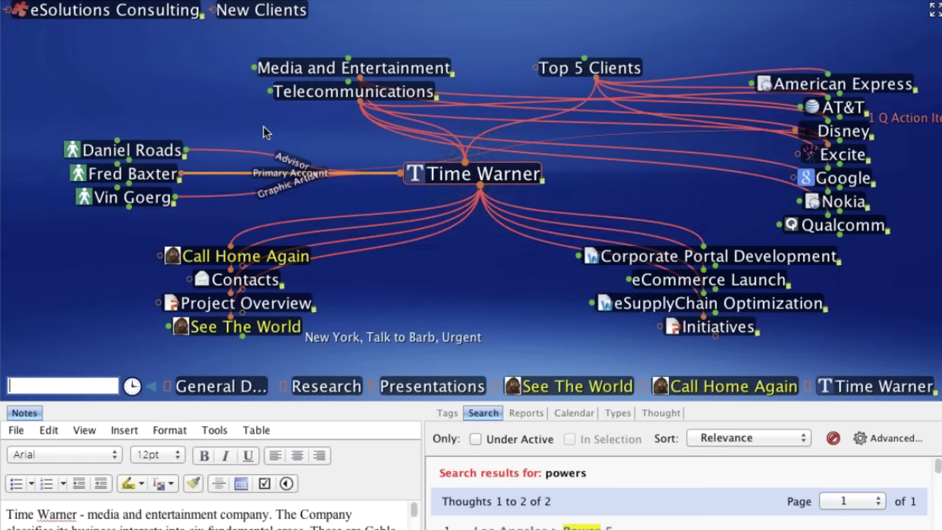
left_click(221, 258)
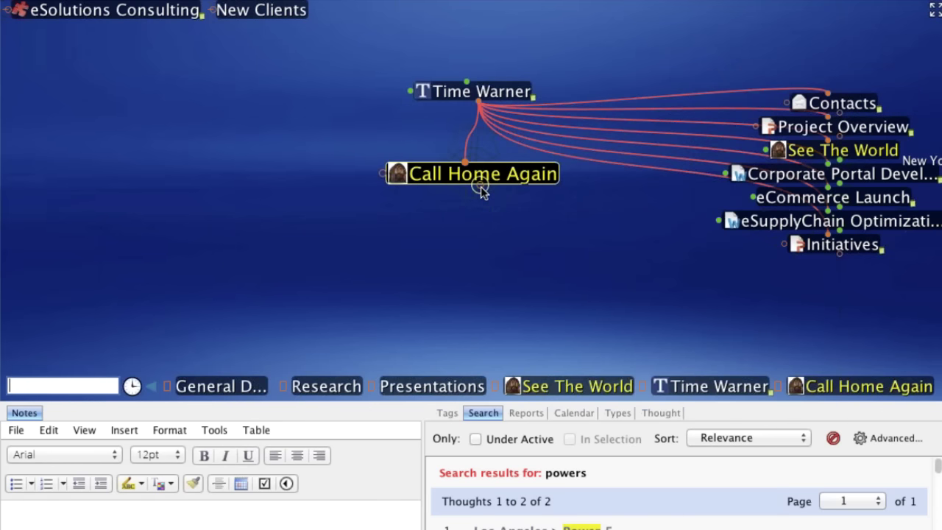
left_click_drag(481, 187, 368, 253)
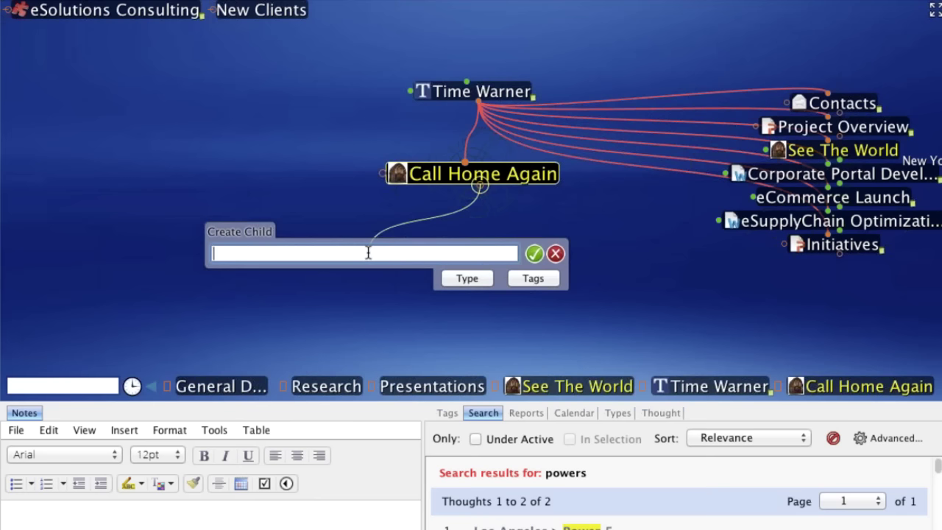
- Enter 'Research;Art Assets;Presentations;Meeting Notes' as the new child names
type("Research;Art")
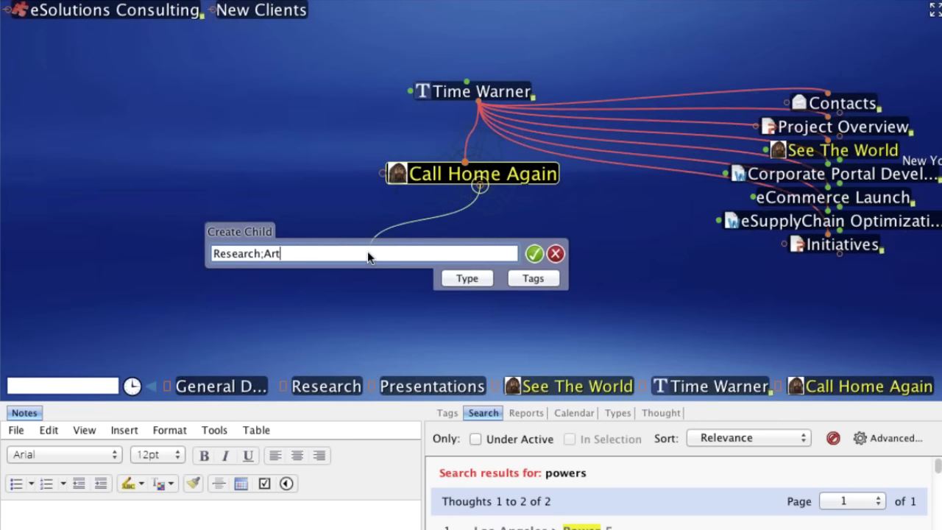
type(" Assets;Pres")
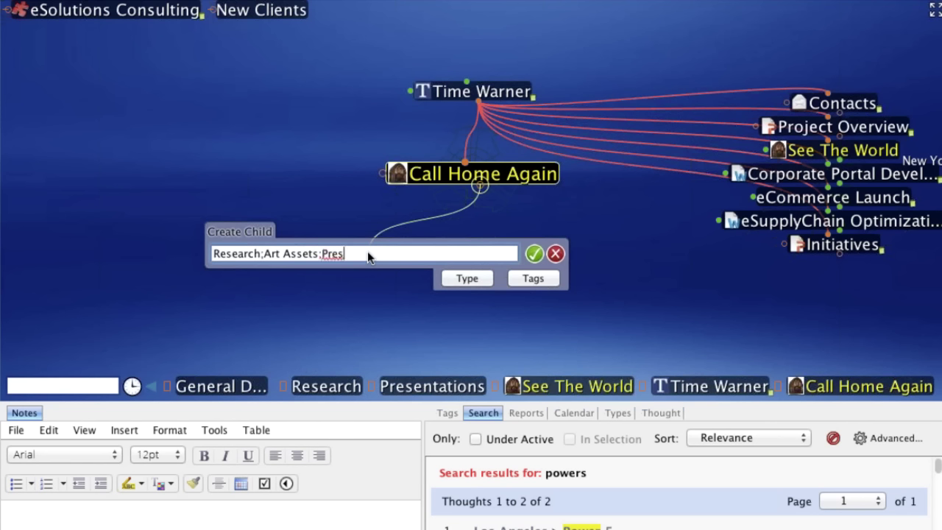
type("entations;Meeti")
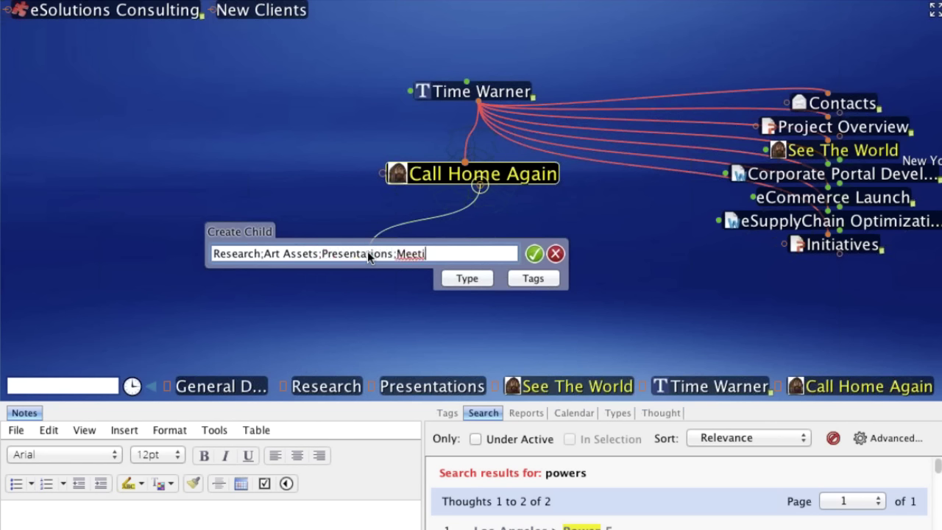
type("ng Notes")
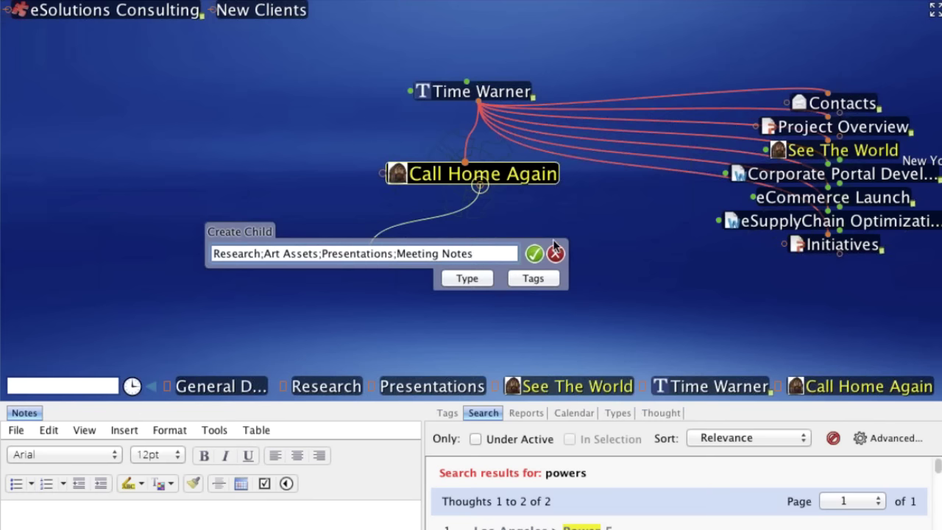
- Confirm the four new children, focus on Research, and launch Safari
left_click(535, 254)
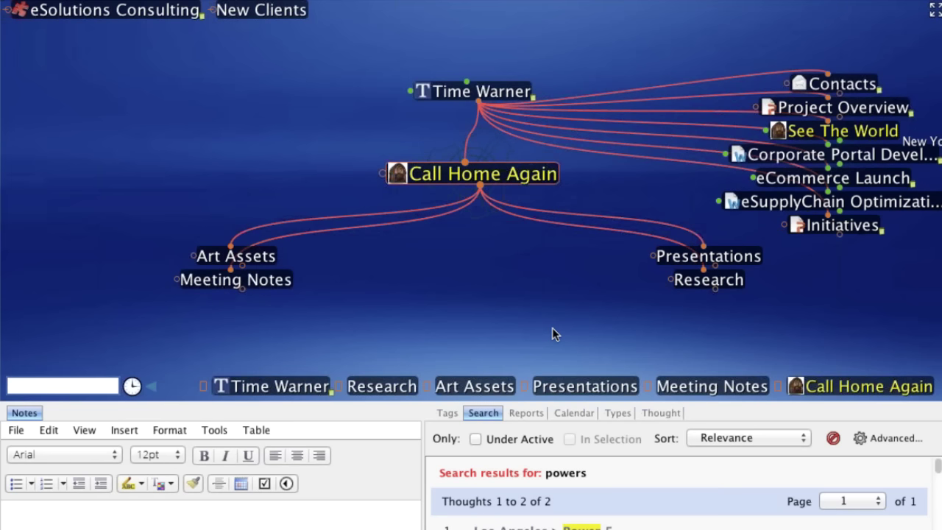
left_click(703, 281)
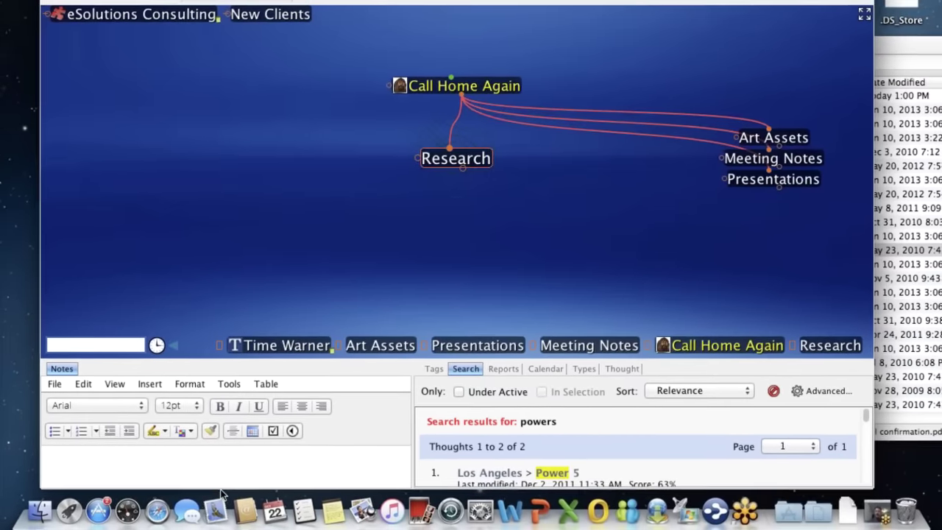
left_click(161, 510)
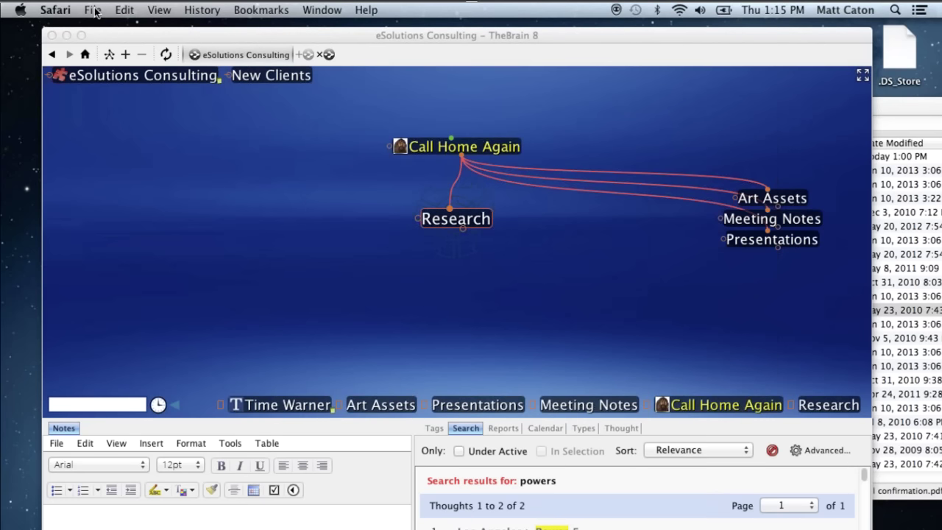
- Open a new Safari window loading global.gotowebinar.com
key("super+n")
type("global.gotowebinar.com")
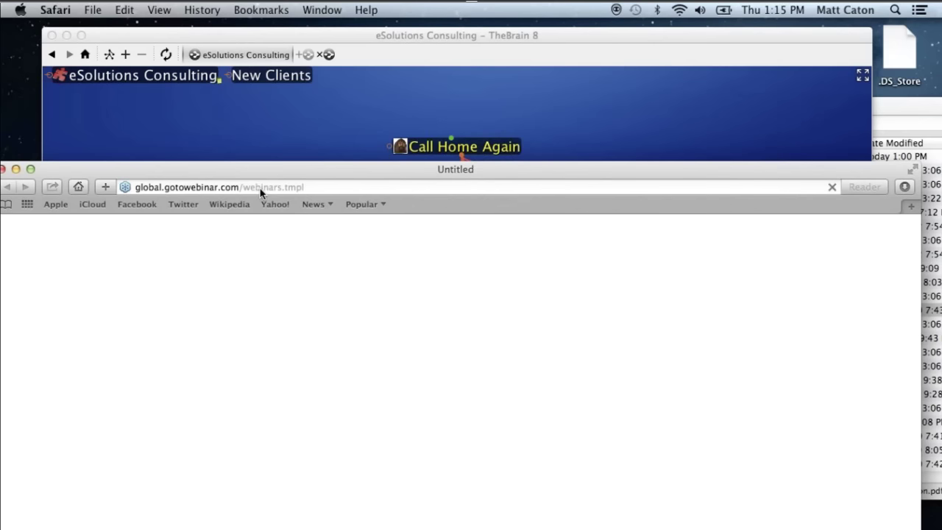
key("Return")
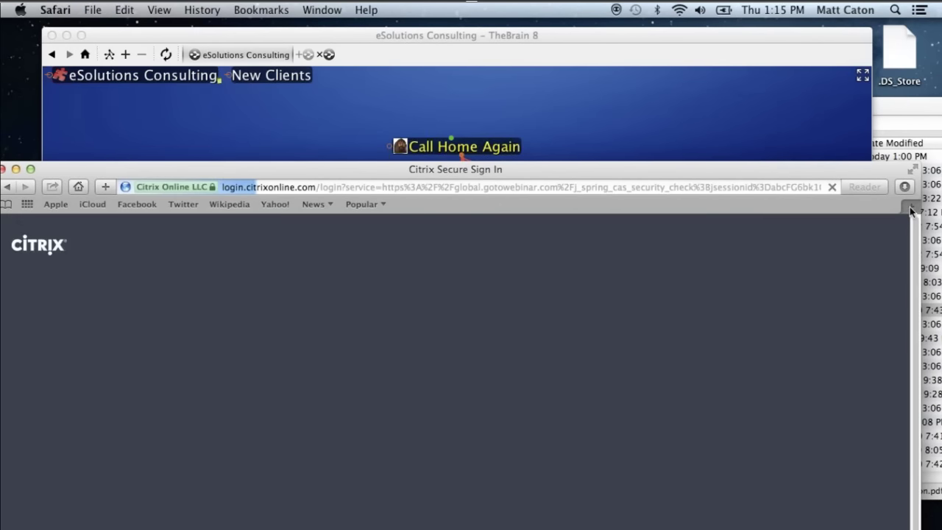
- In a new tab, search for 'nike' and open the Nike.com result
key("super+t")
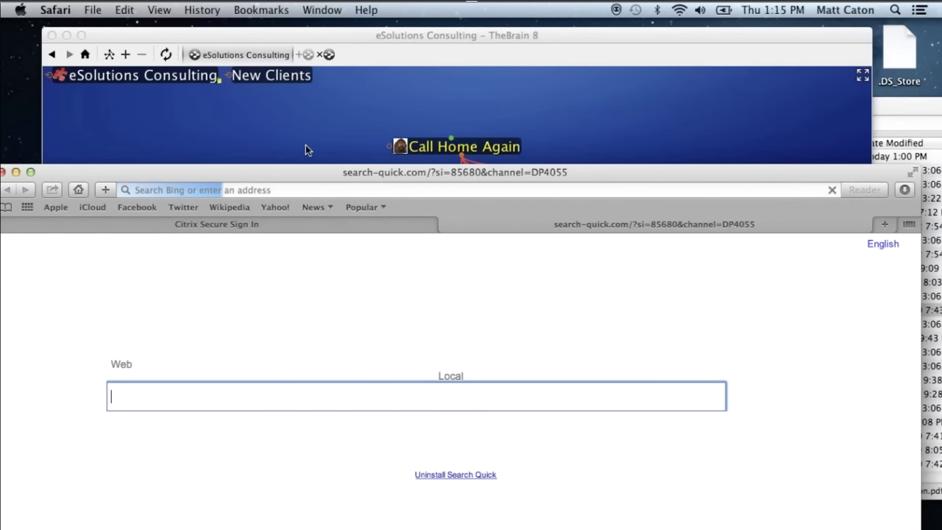
left_click_drag(291, 178, 314, 92)
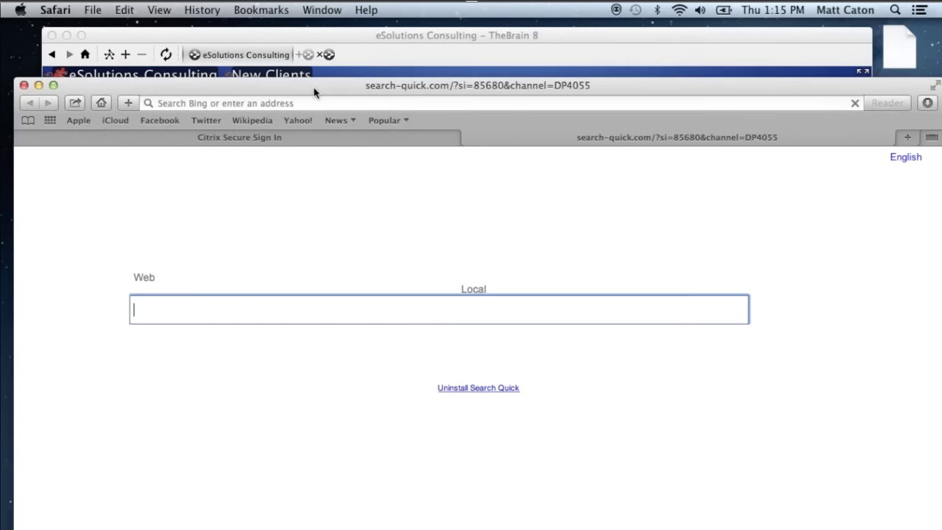
type("nike")
key("Return")
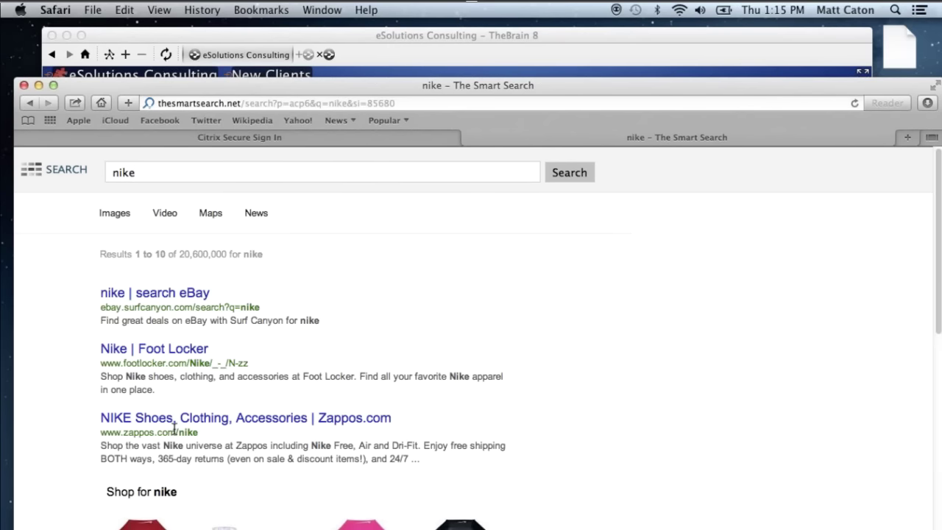
scroll(174, 429, "down", 3)
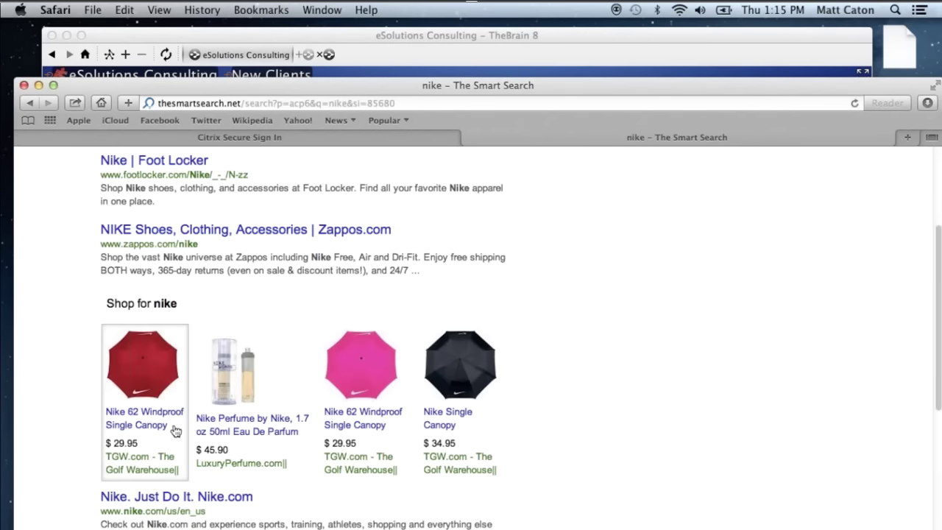
left_click(174, 429)
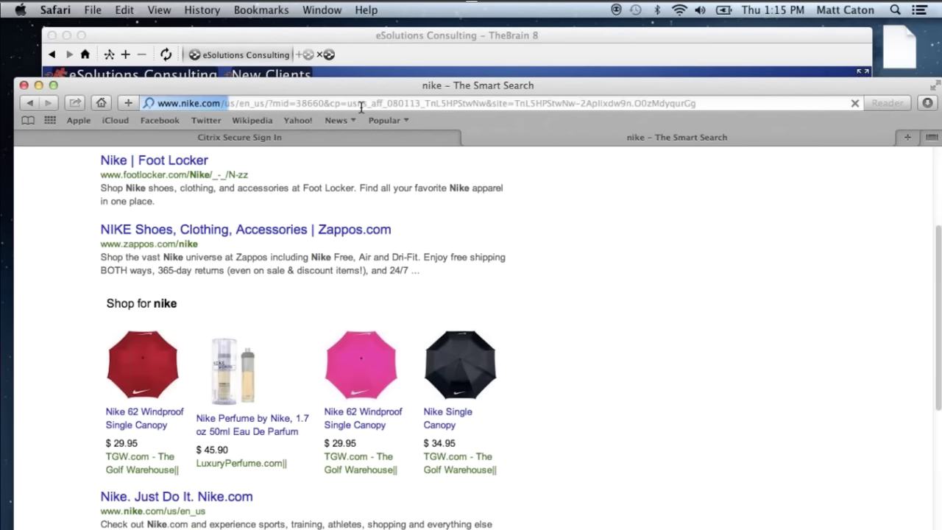
left_click_drag(383, 87, 766, 226)
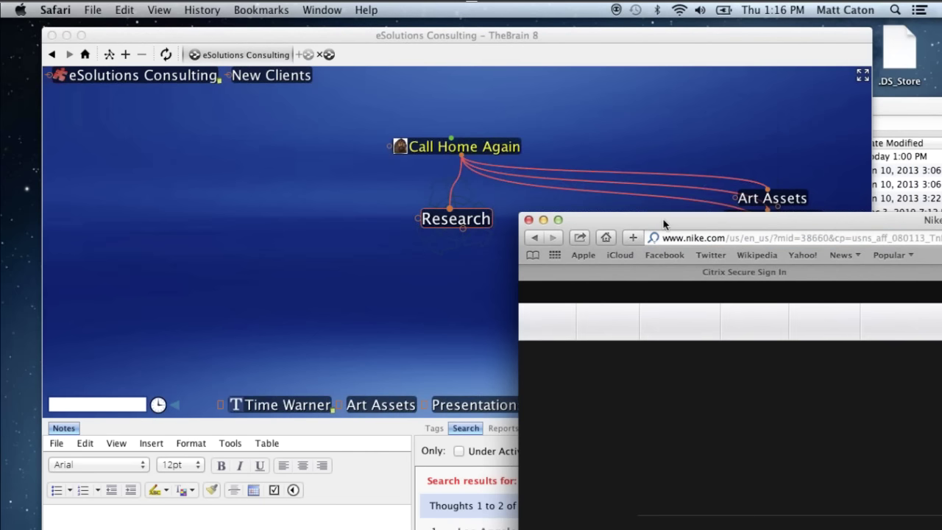
- Shift the Safari window slightly so its Nike address bar sits beside the Research thought
left_click_drag(670, 224, 694, 239)
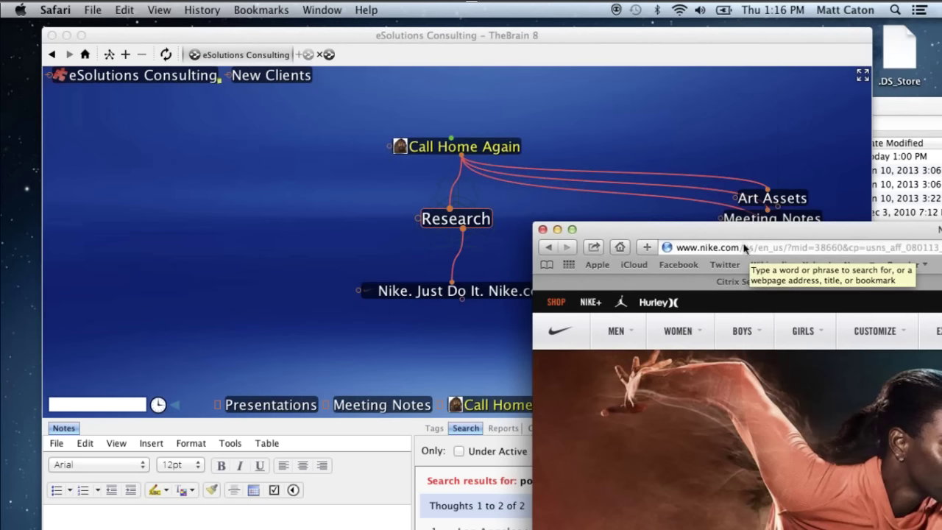
- Shorten the Nike.com web-link thought's name to just 'Nike'
left_click(448, 347)
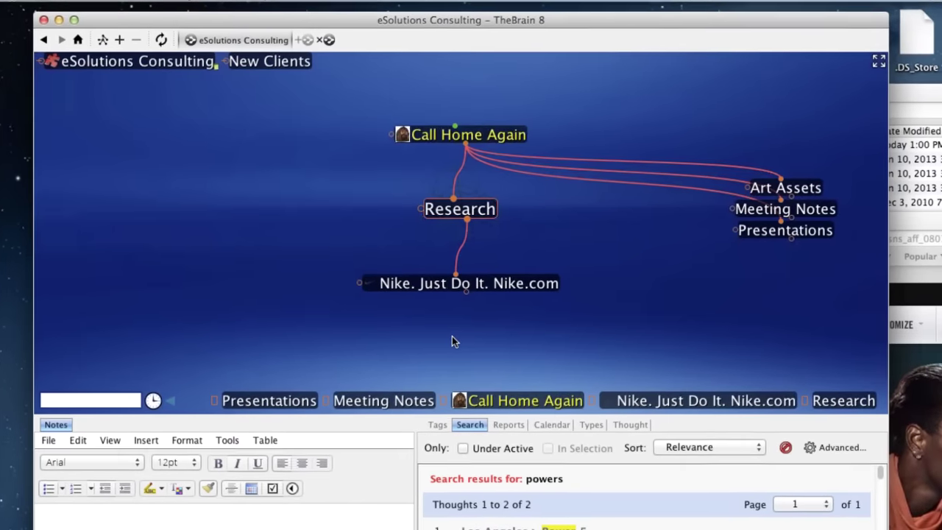
left_click(522, 282)
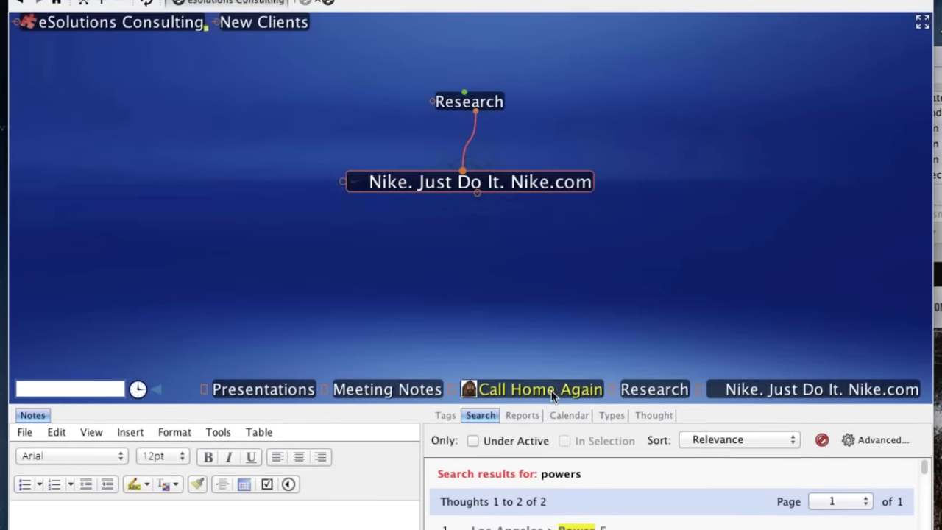
left_click(658, 415)
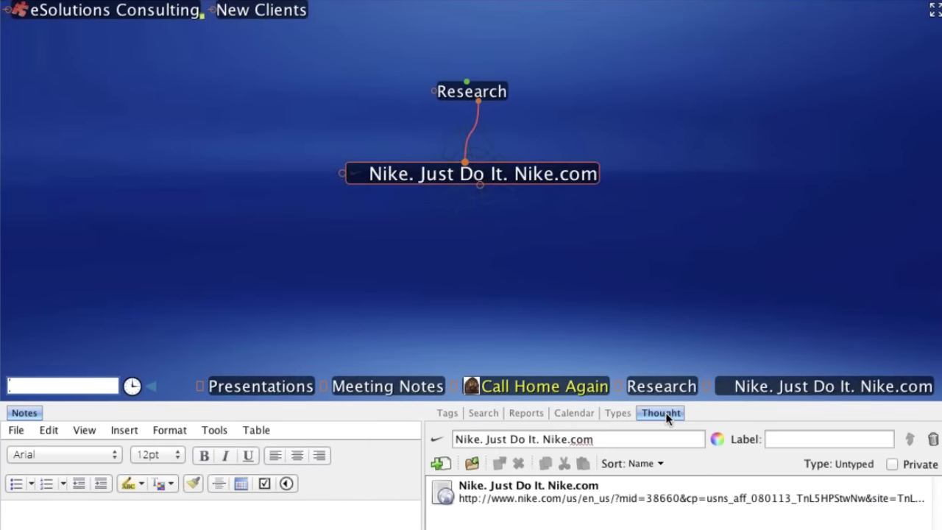
left_click(608, 439)
left_click_drag(608, 439, 482, 446)
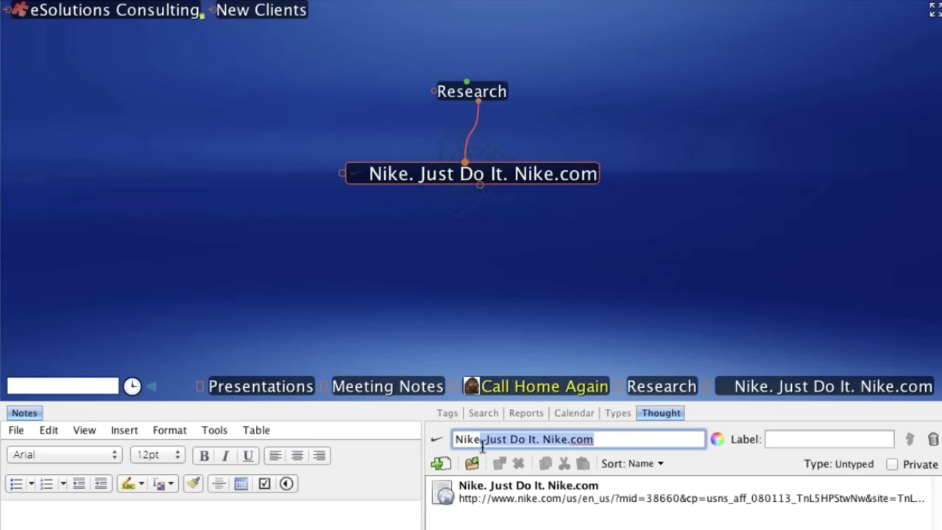
key("BackSpace")
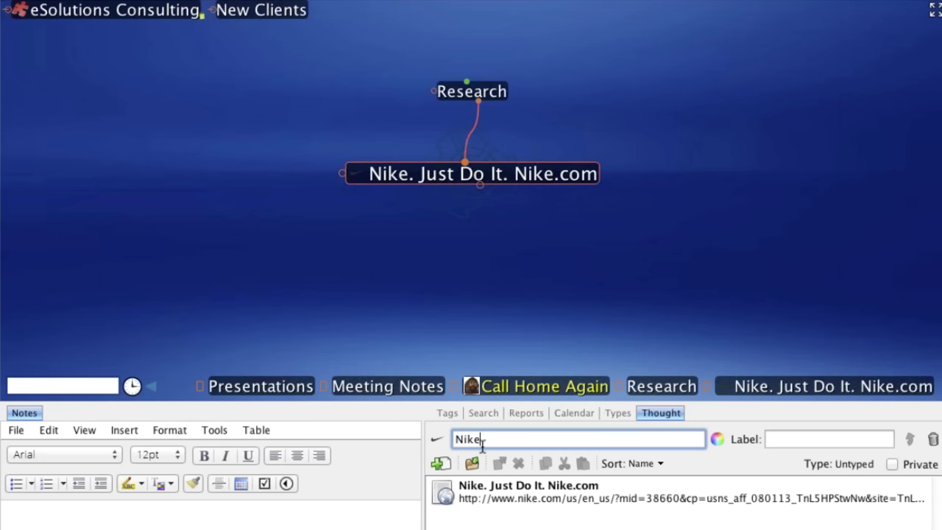
key("Return")
- Label the Nike thought 'Great graphics'
left_click(778, 439)
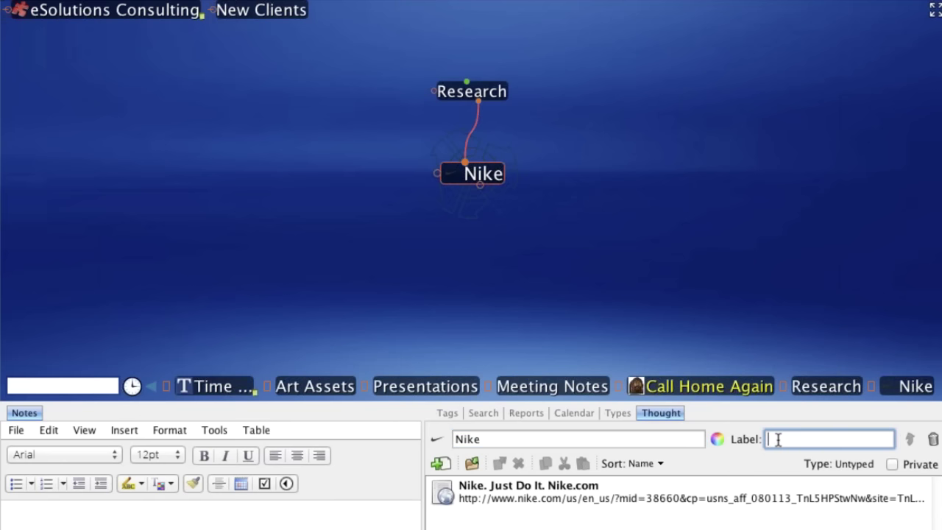
type("Great graph")
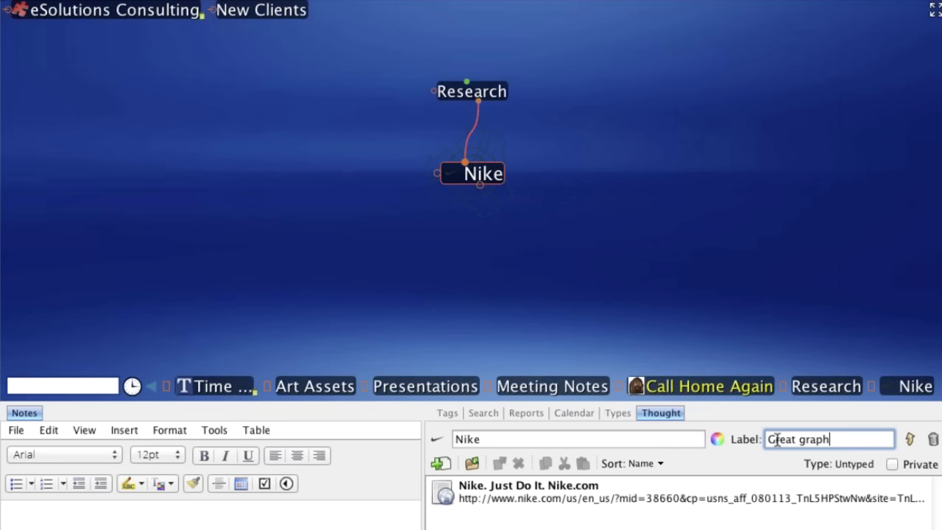
type("ics")
mouse_move(507, 186)
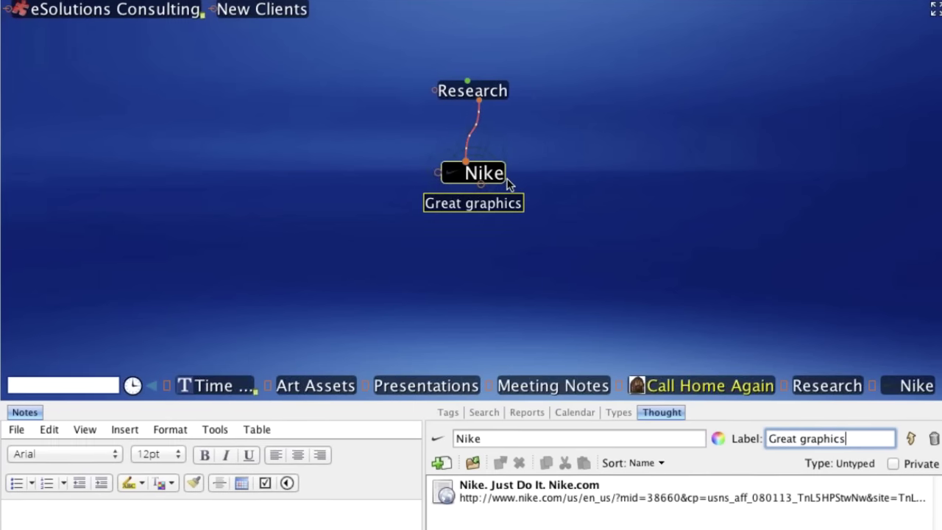
- Write Nike notes 'ideas for design team', bullet '- nice colorful graphics', and begin another bullet
left_click(569, 241)
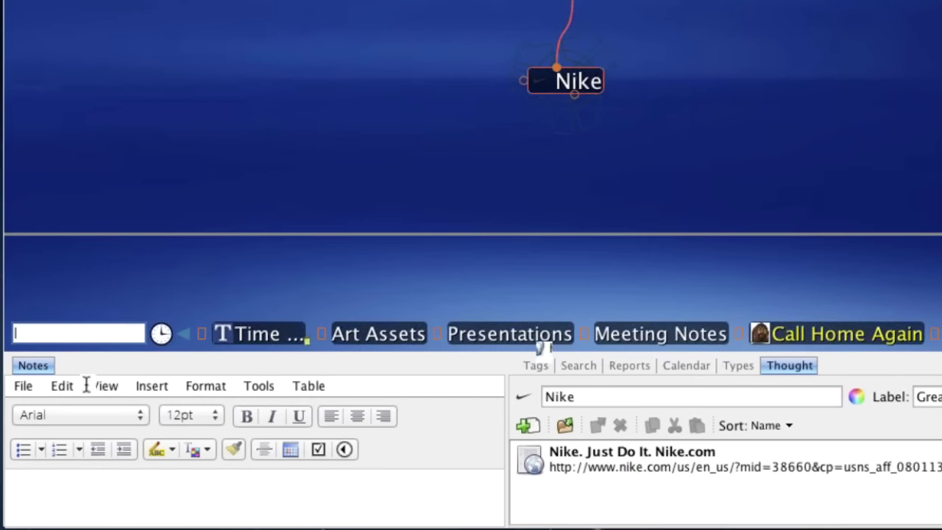
left_click(89, 471)
type("ideas f")
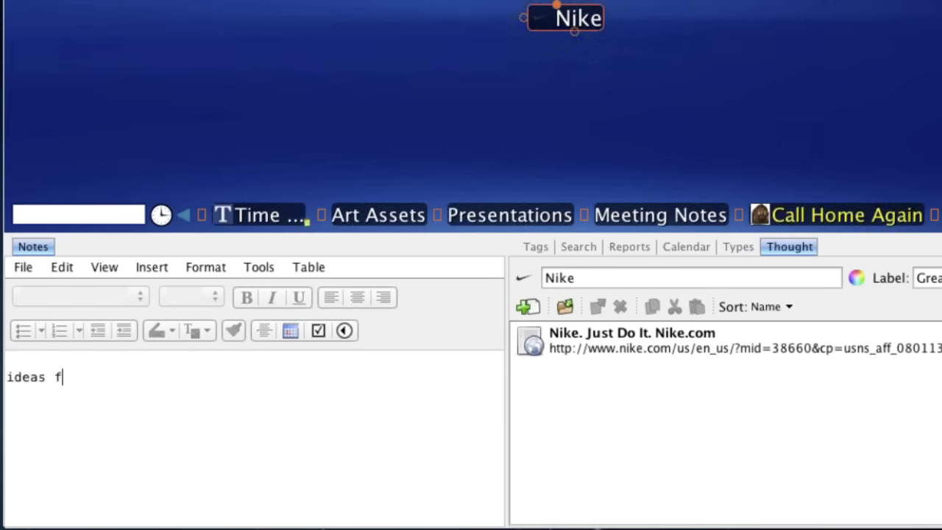
type("or design team")
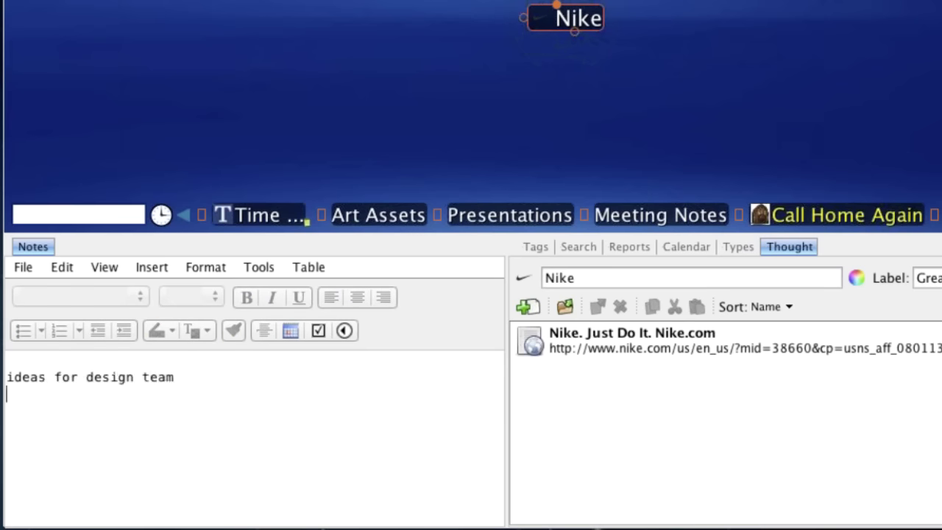
key("Return")
type("- nice color")
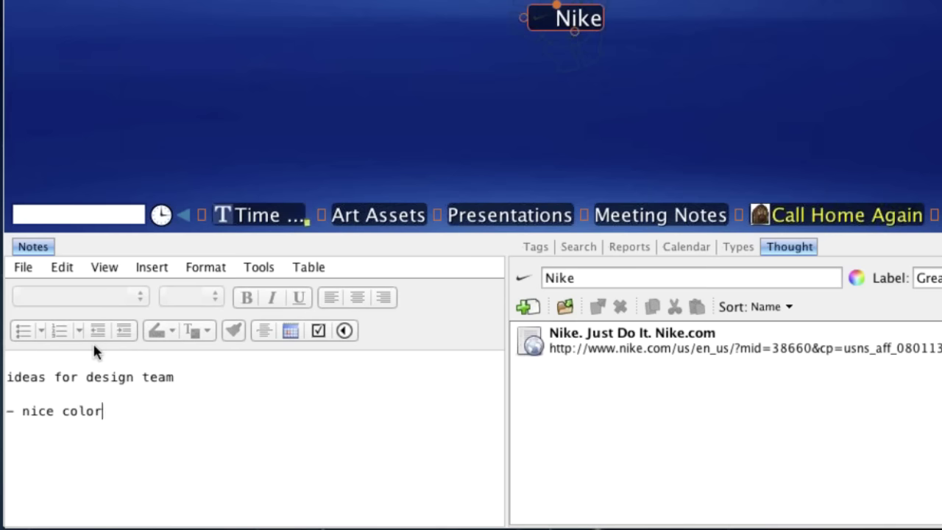
type("ful graphics")
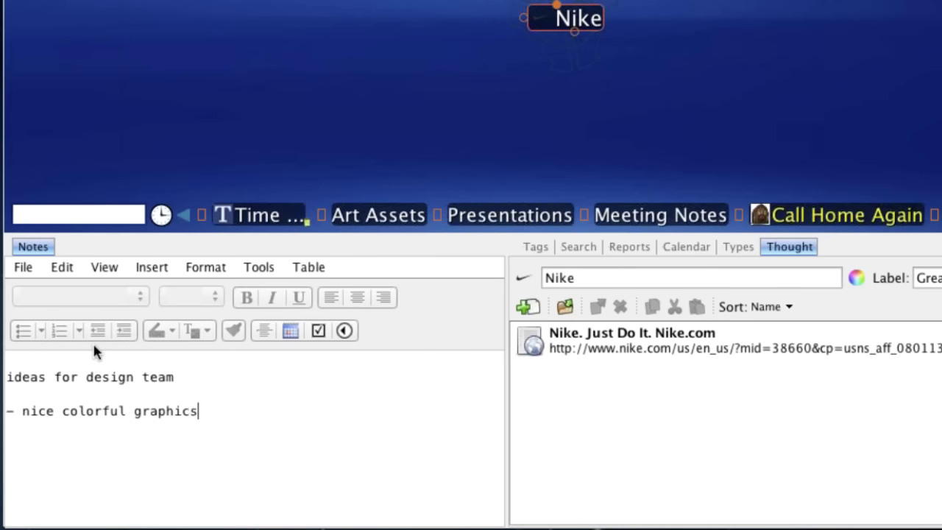
key("Return")
type("- slow")
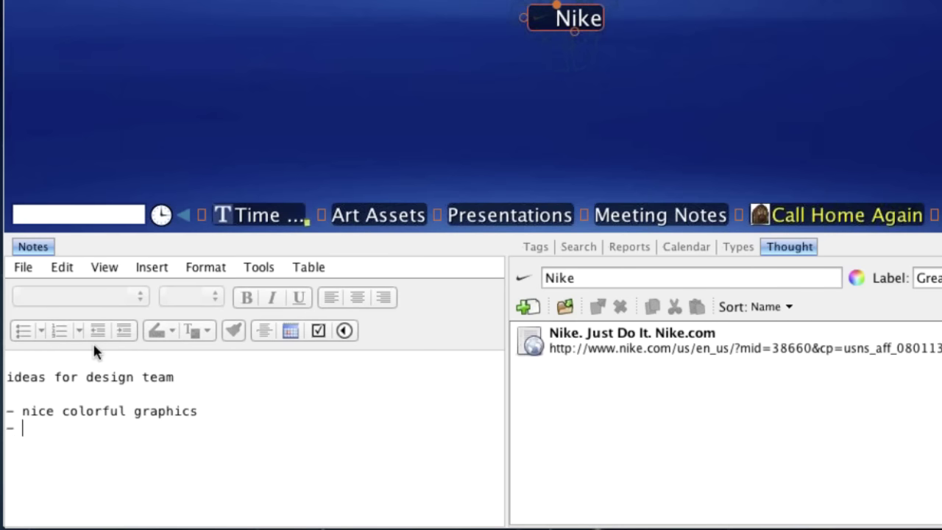
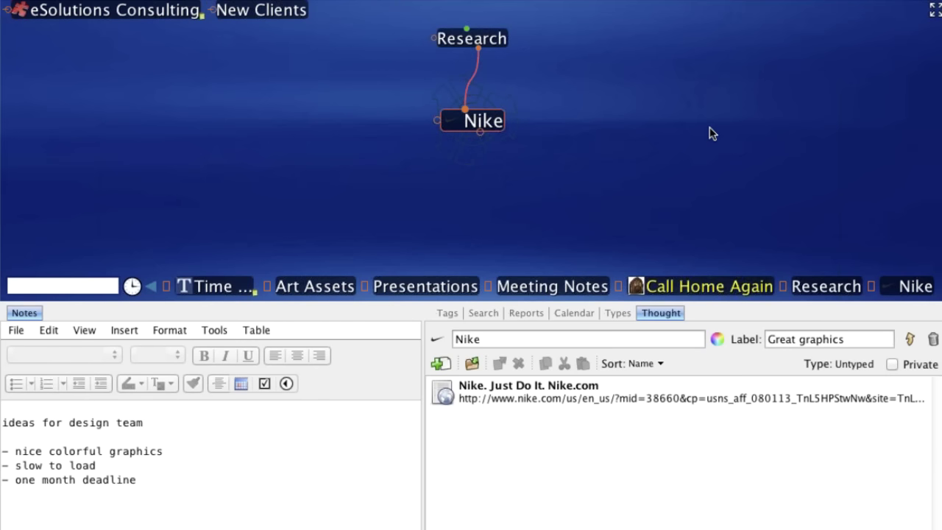
- Make Research the active thought, put its notes editor in design view, and switch to the ESolutions folder
left_click(491, 44)
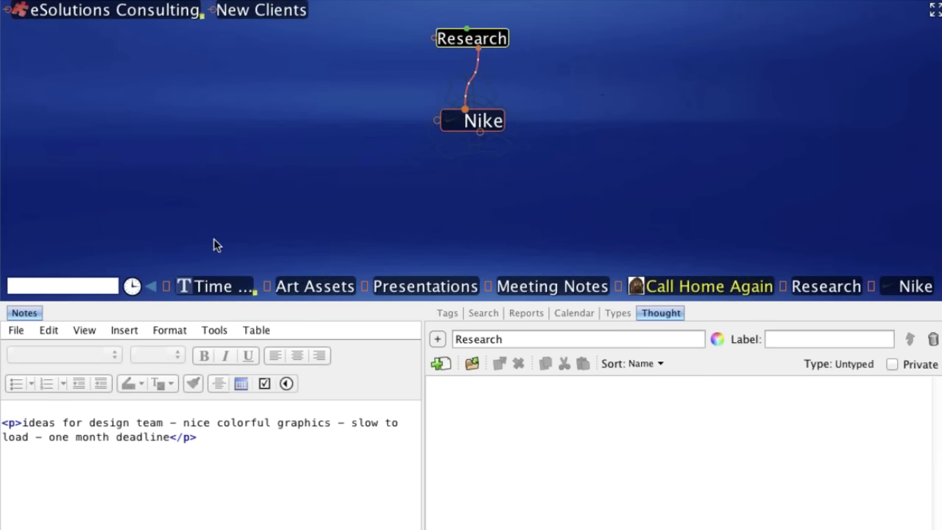
left_click(85, 333)
left_click(100, 351)
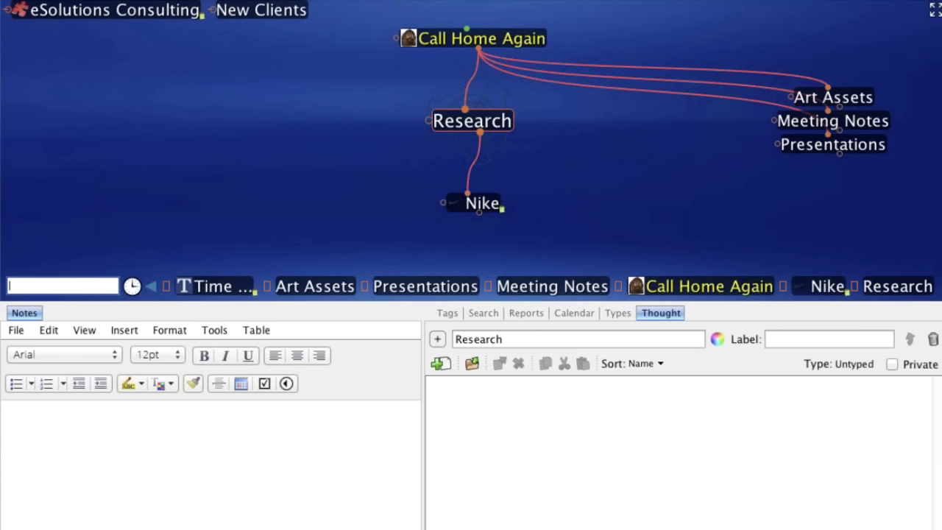
key("super+Tab")
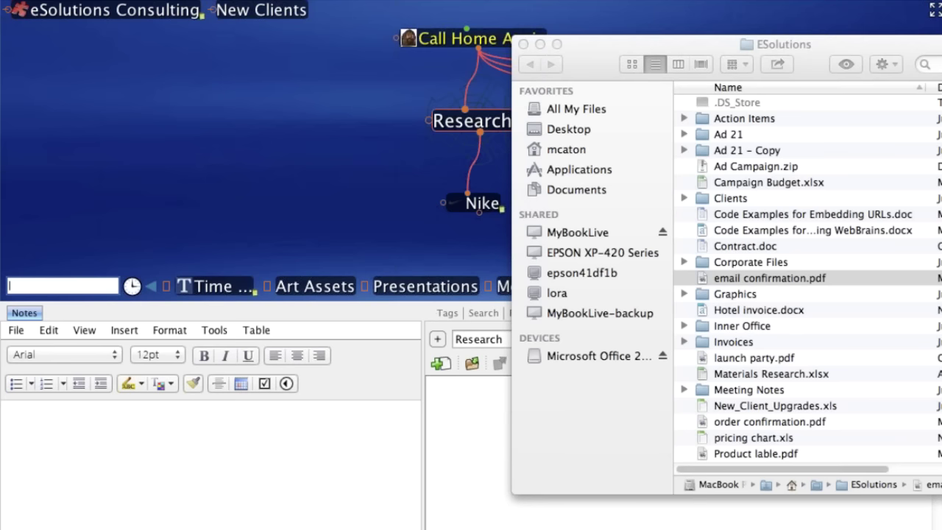
- Drop email confirmation.pdf from the ESolutions folder onto the map as a thought under Research
left_click_drag(865, 49, 822, 44)
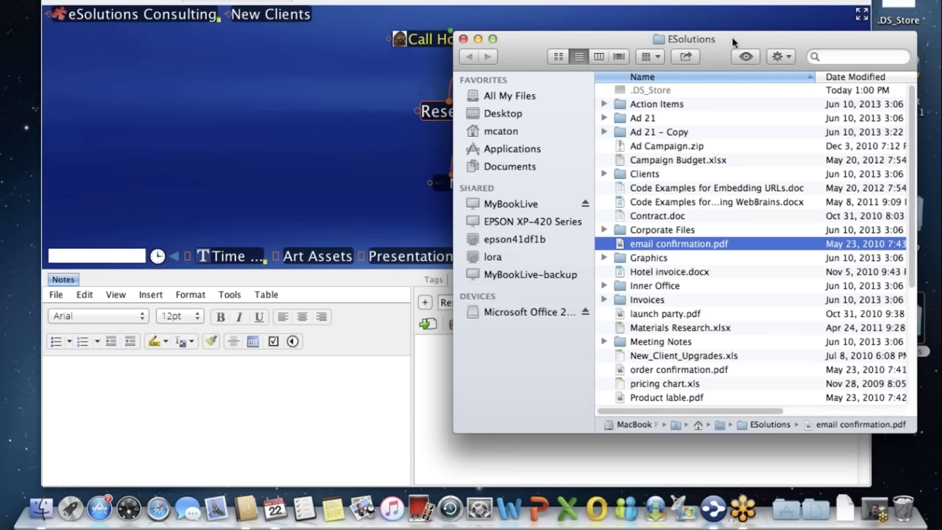
left_click_drag(732, 36, 743, 34)
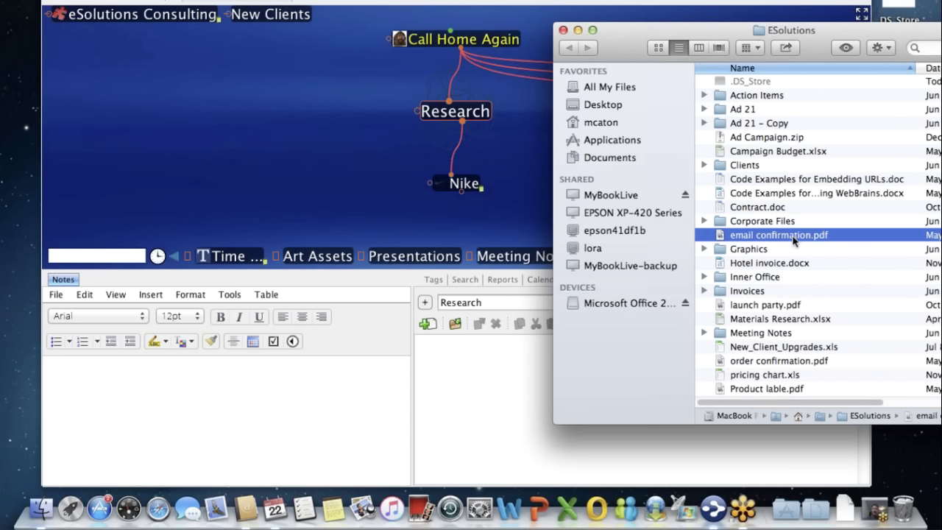
left_click_drag(794, 239, 462, 233)
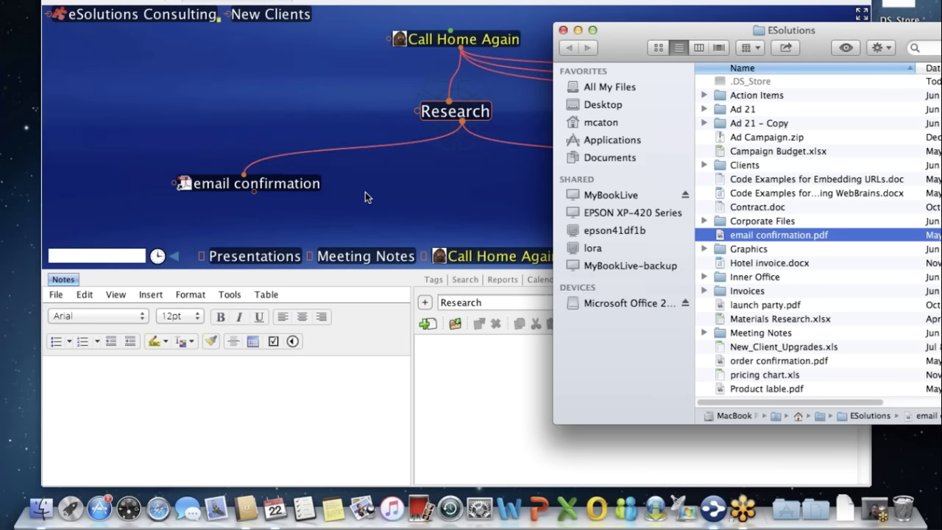
left_click(304, 197)
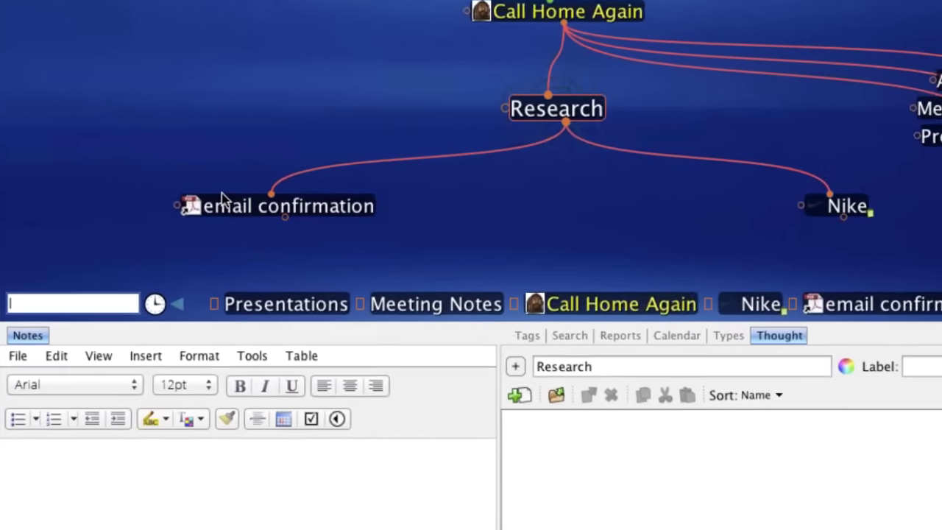
- Move the email confirmation thought's attached PDF into the brain's own storage with Move File into Brain
left_click(184, 201)
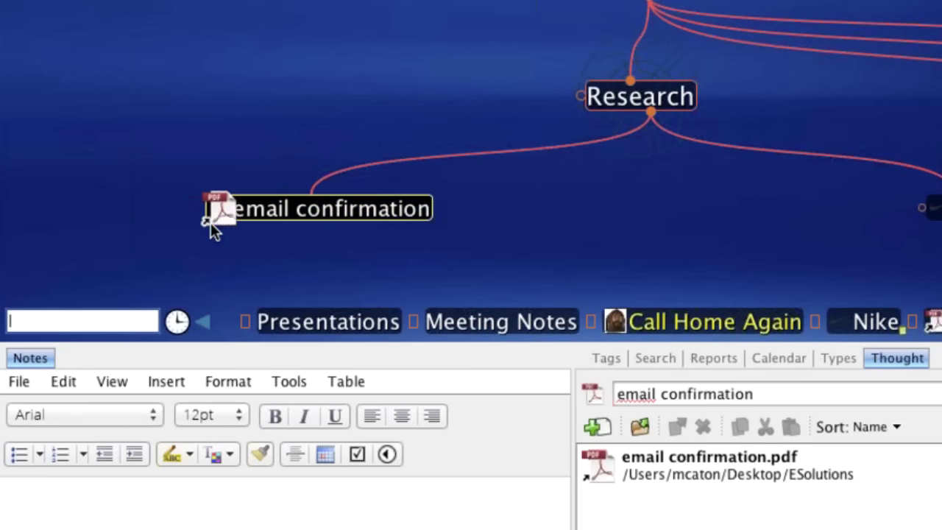
left_click(211, 221)
left_click(208, 218)
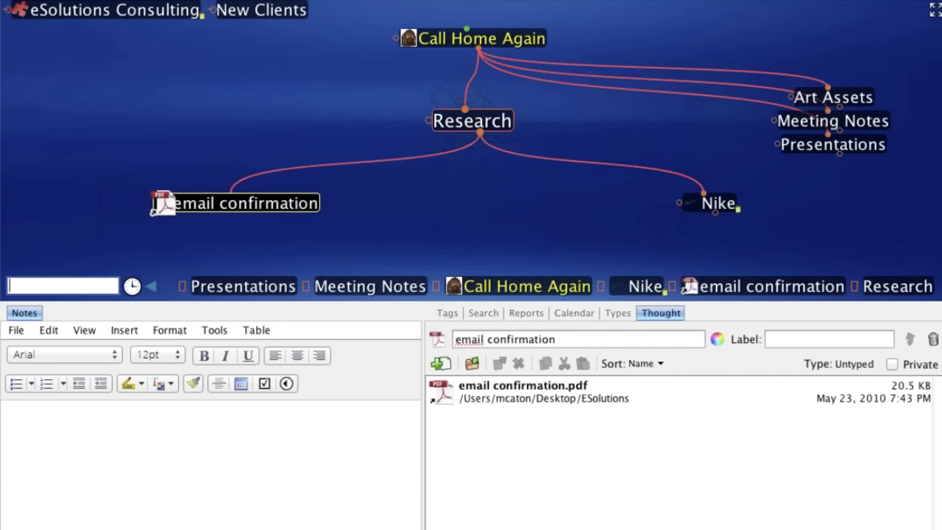
right_click(148, 202)
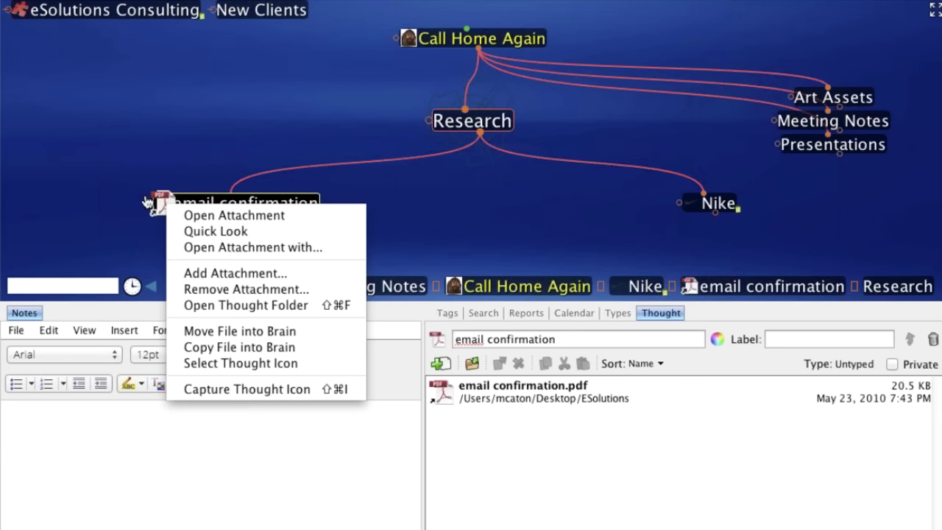
left_click(204, 332)
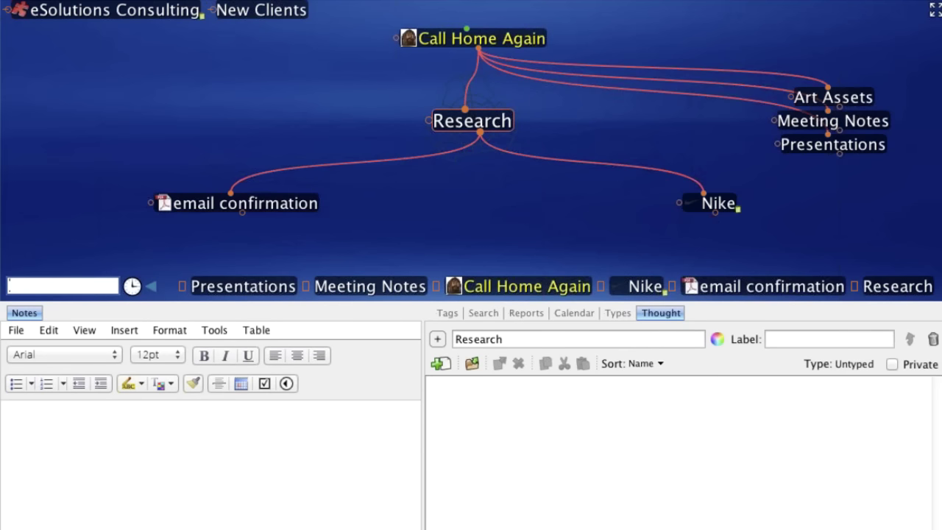
key("super+Tab")
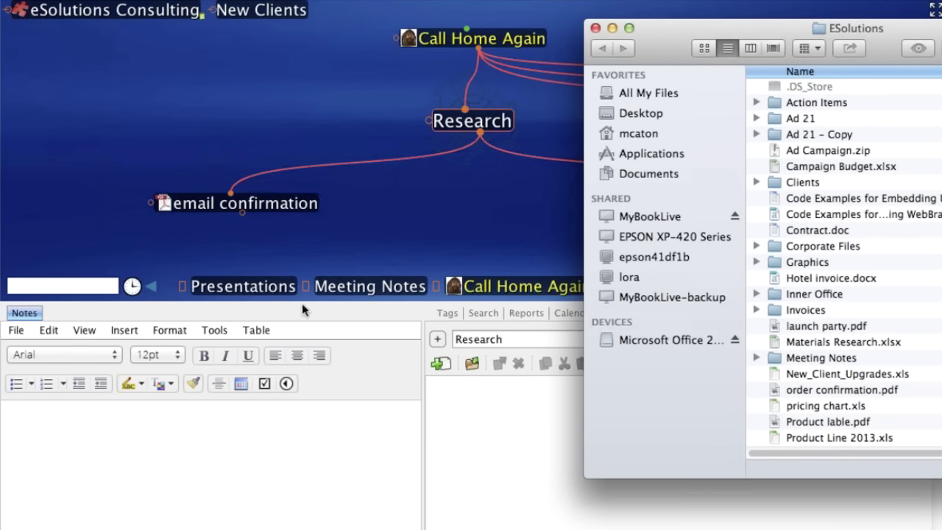
left_click(452, 222)
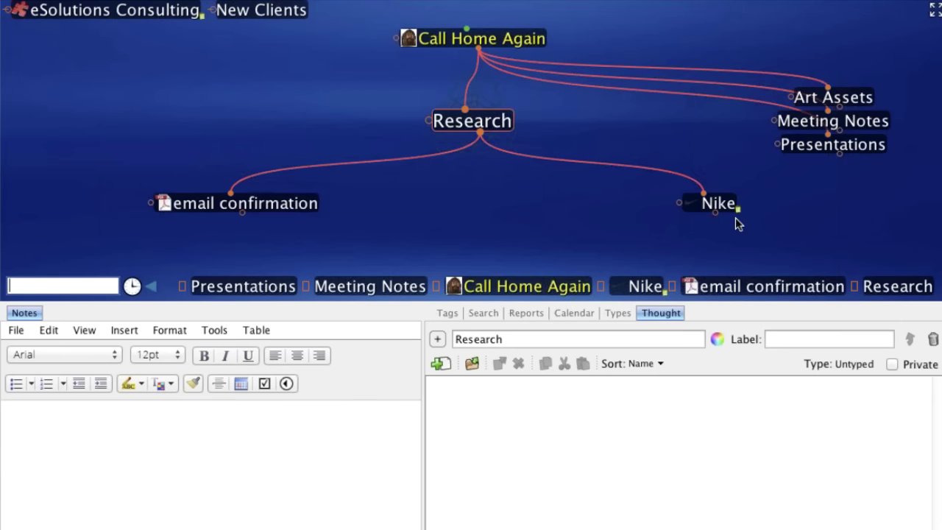
key("super+Tab")
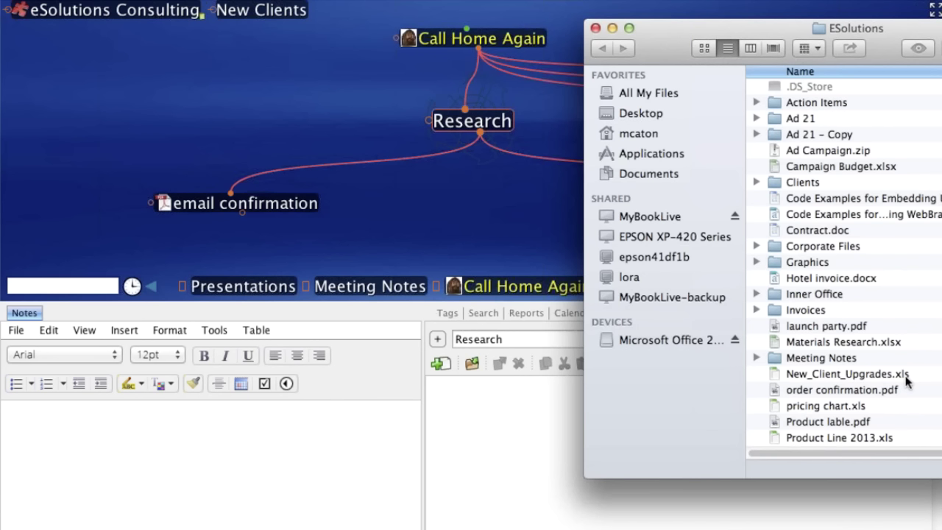
left_click(190, 237)
left_click(170, 209)
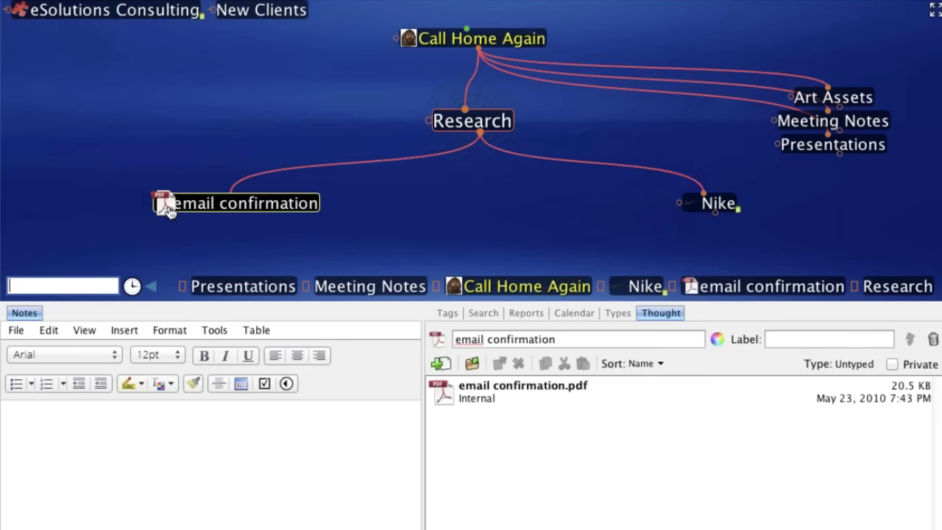
key("Escape")
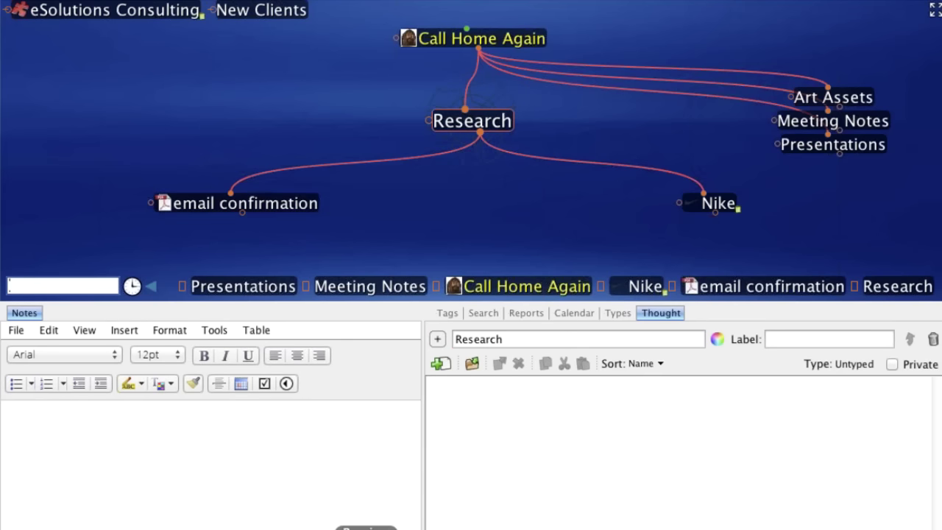
left_click(392, 286)
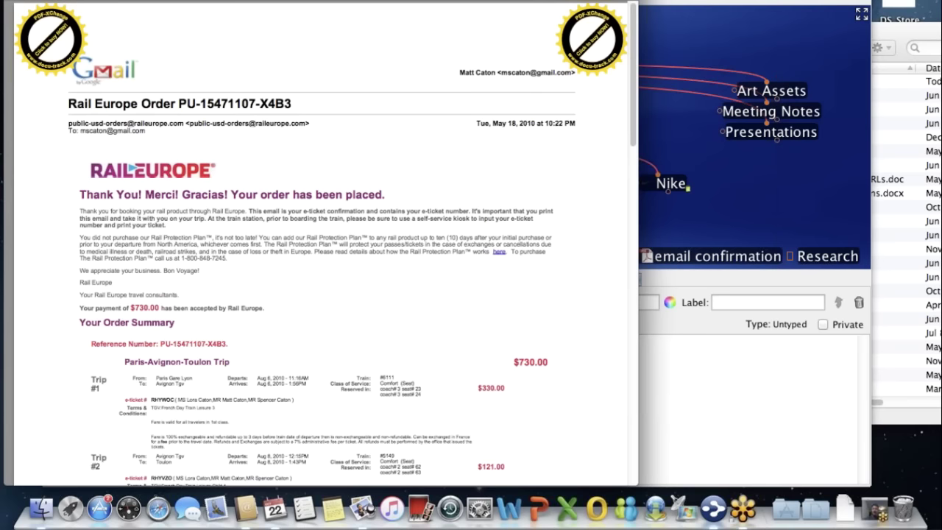
key("space")
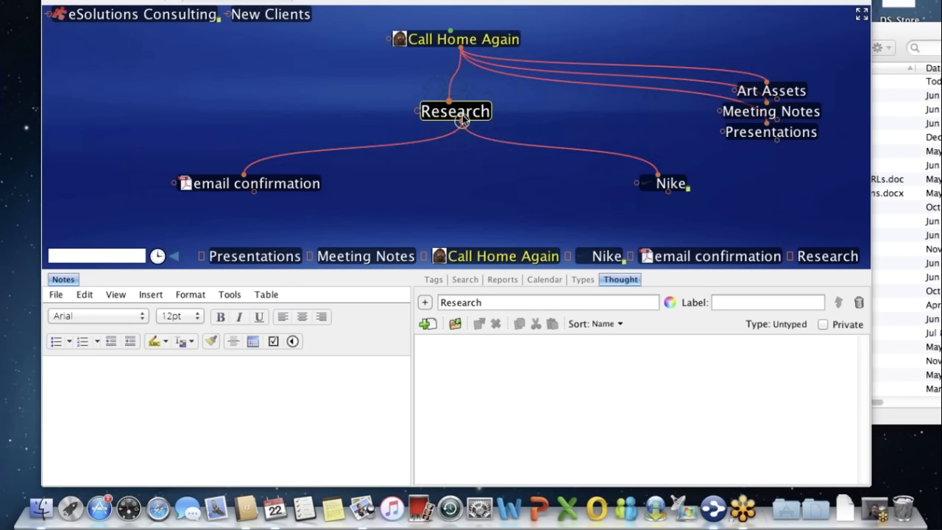
- Drop pricing chart.xls from the ESolutions folder onto the map as a thought under Research
left_click(896, 25)
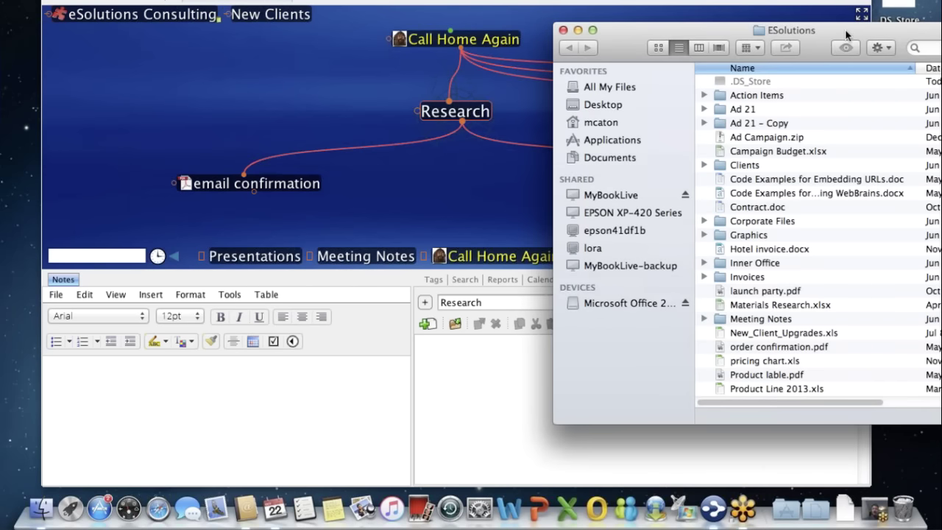
left_click_drag(845, 28, 842, 26)
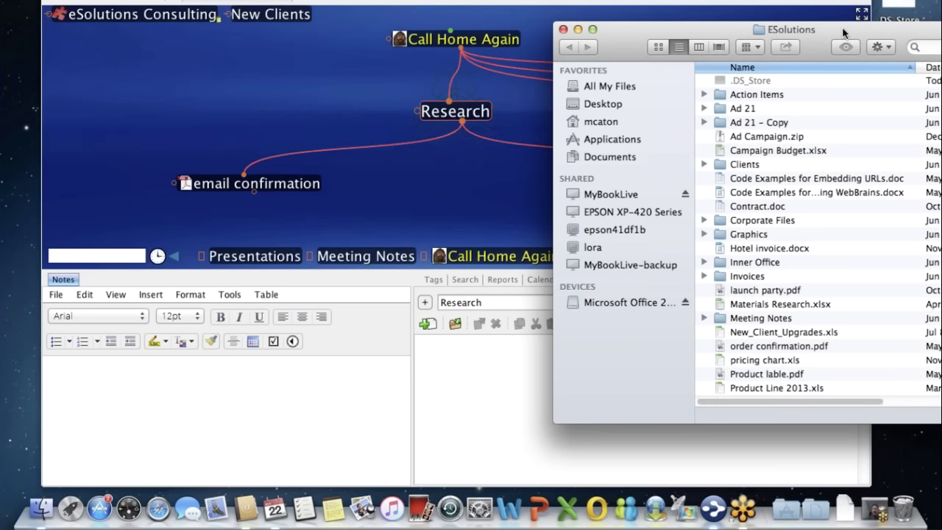
left_click_drag(842, 26, 801, 0)
left_click_drag(746, 337, 445, 204)
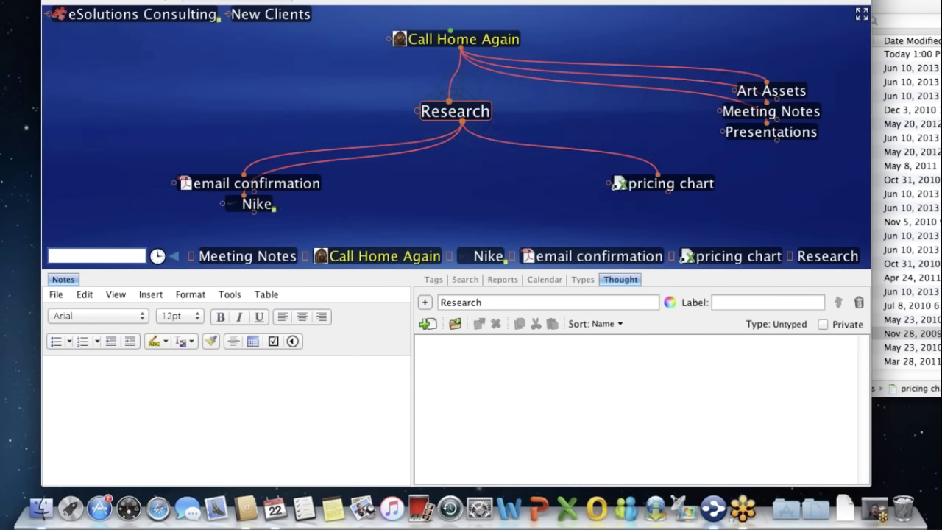
left_click(886, 11)
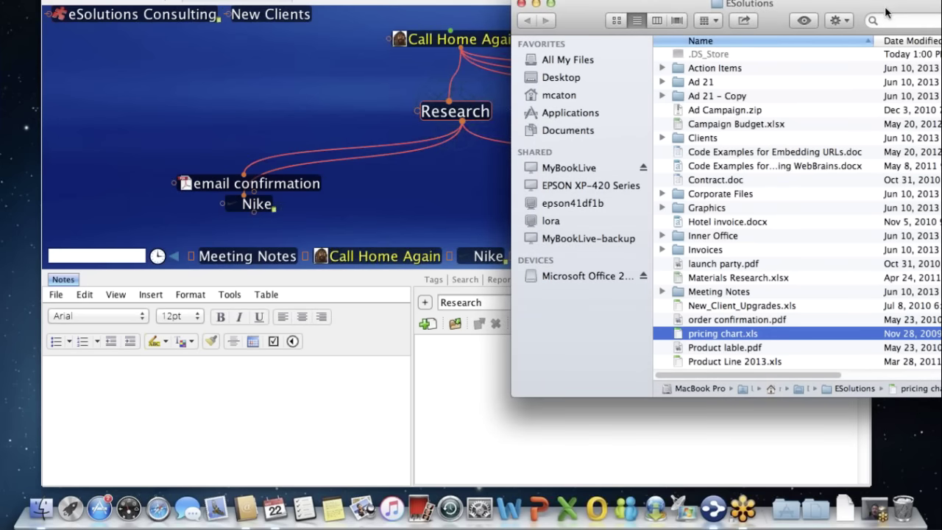
- Option-drag launch party.pdf onto the map to copy it into the brain under Research
left_click(721, 265)
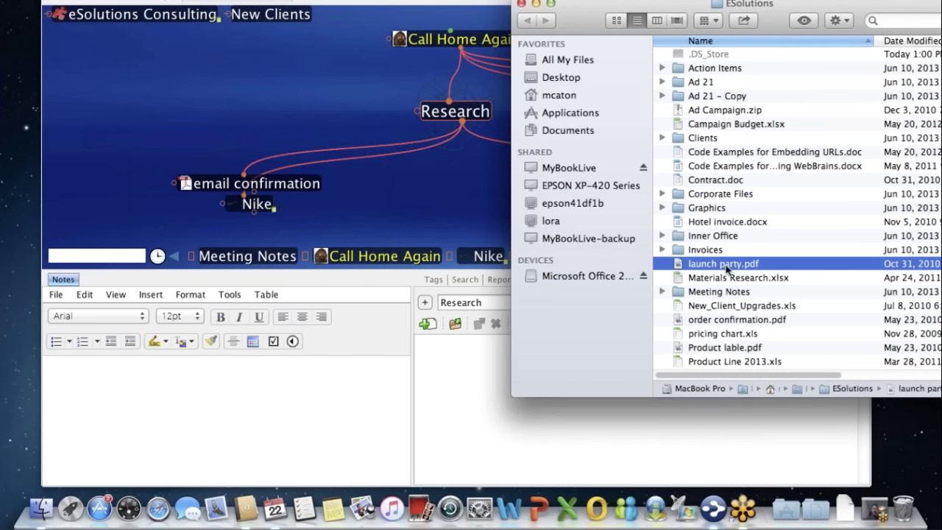
key("alt")
left_click_drag(731, 269, 459, 208)
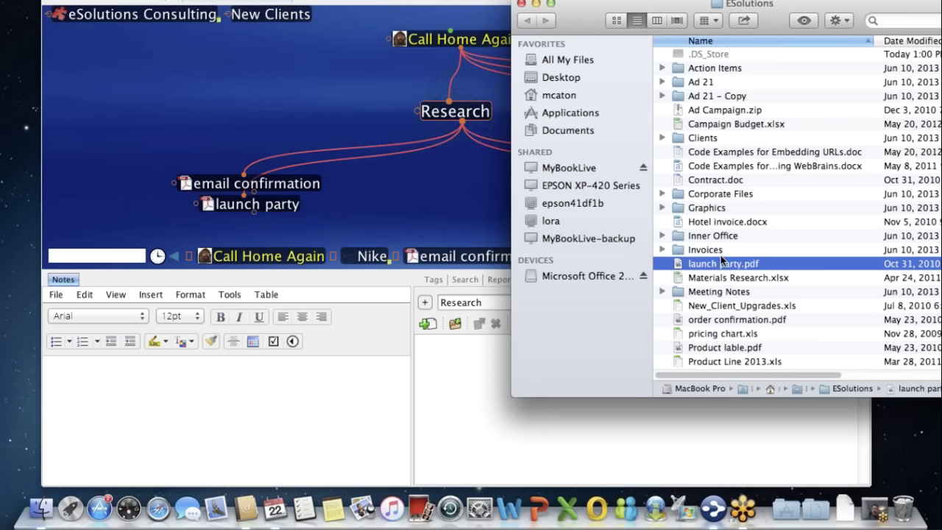
left_click(418, 193)
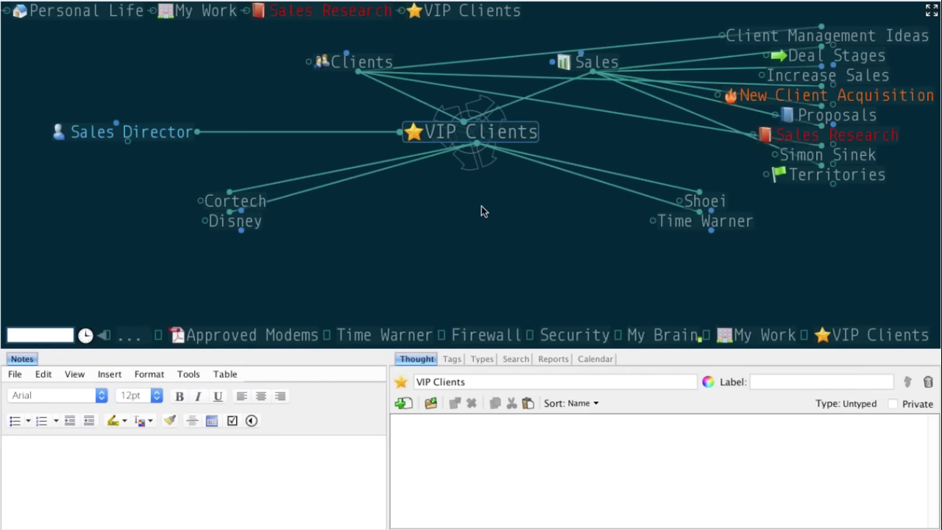
- Select Time Warner in the plex to make it the active thought
left_click(659, 224)
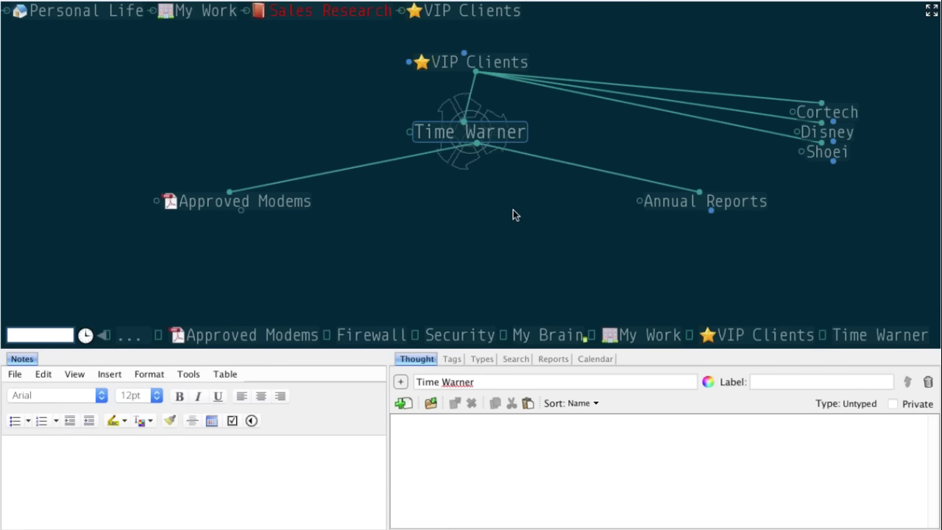
- Copy Project Proposal's Dropbox share link and paste it as a web link thought under Time Warner
key("super+Tab")
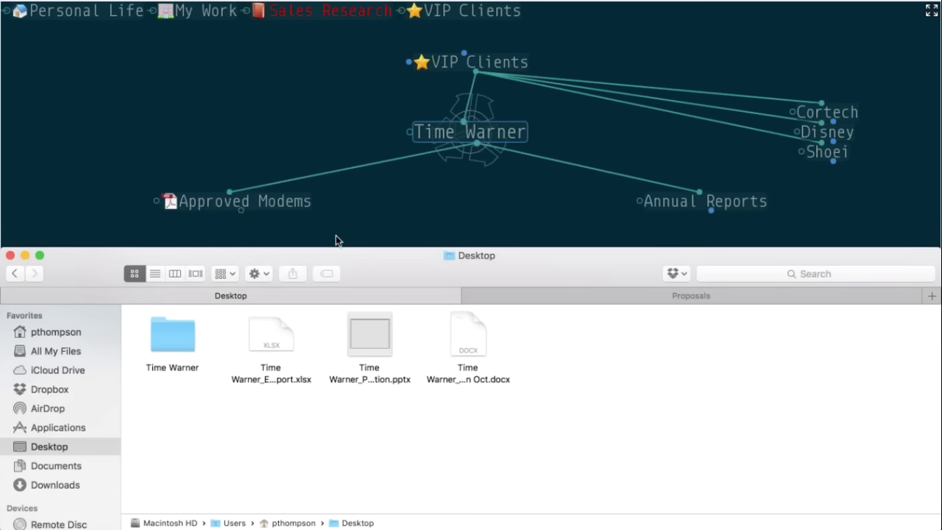
left_click(703, 297)
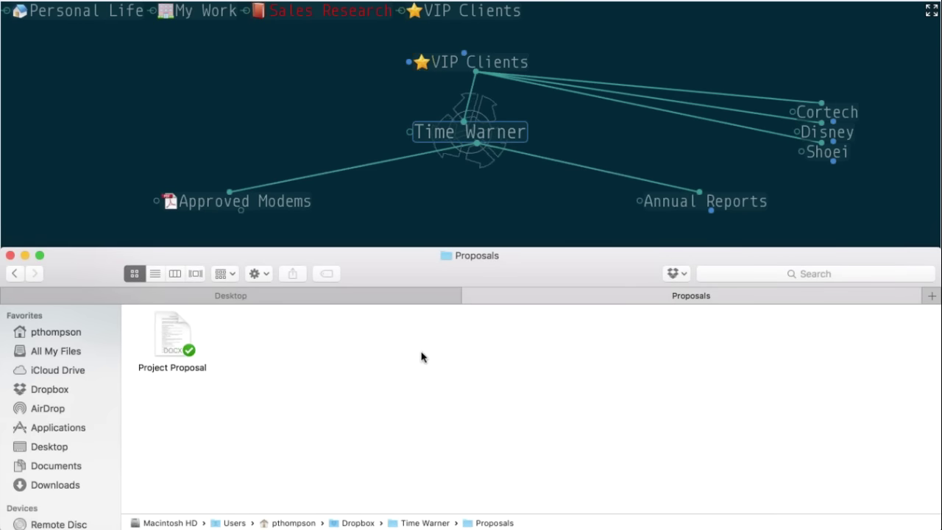
left_click(497, 193)
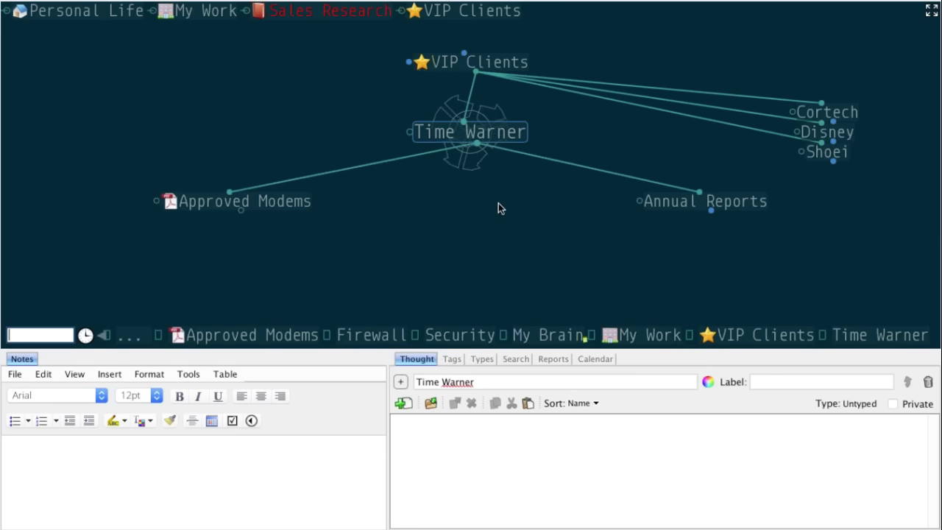
key("super+Tab")
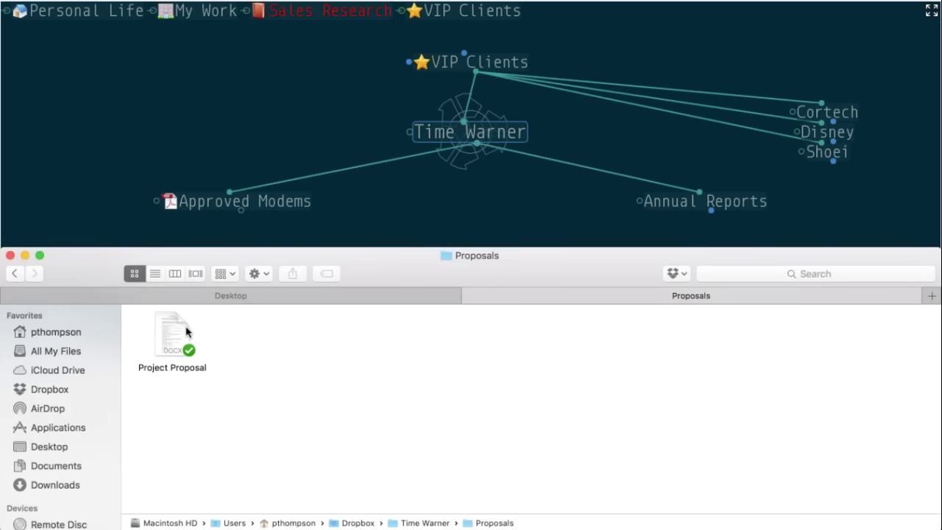
right_click(180, 331)
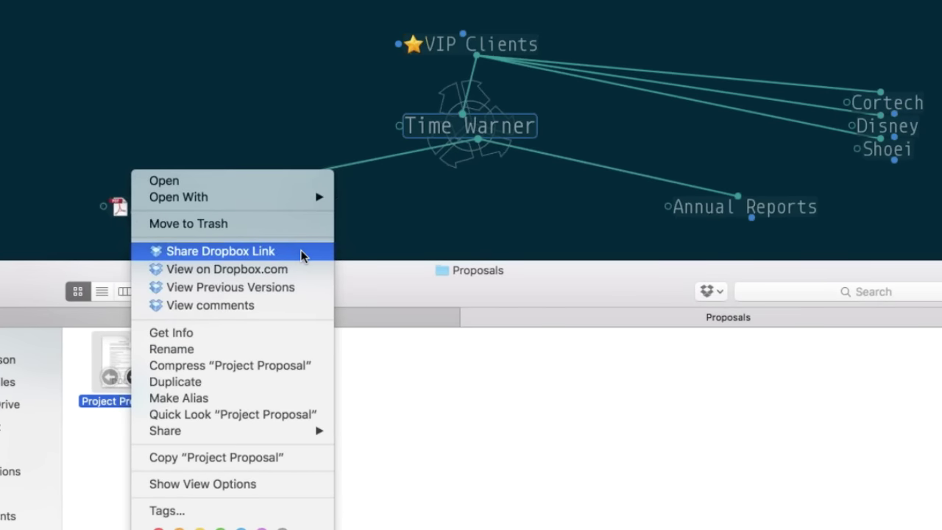
left_click(302, 251)
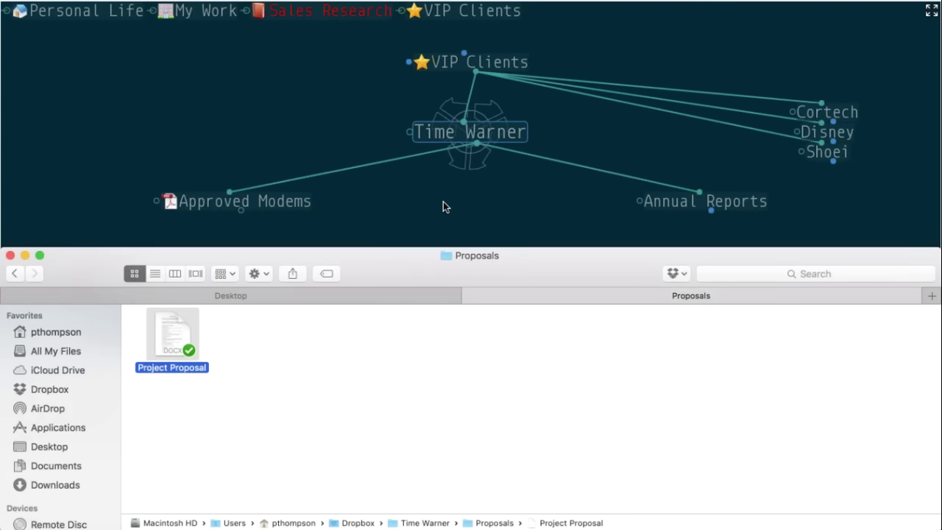
right_click(443, 202)
left_click(462, 212)
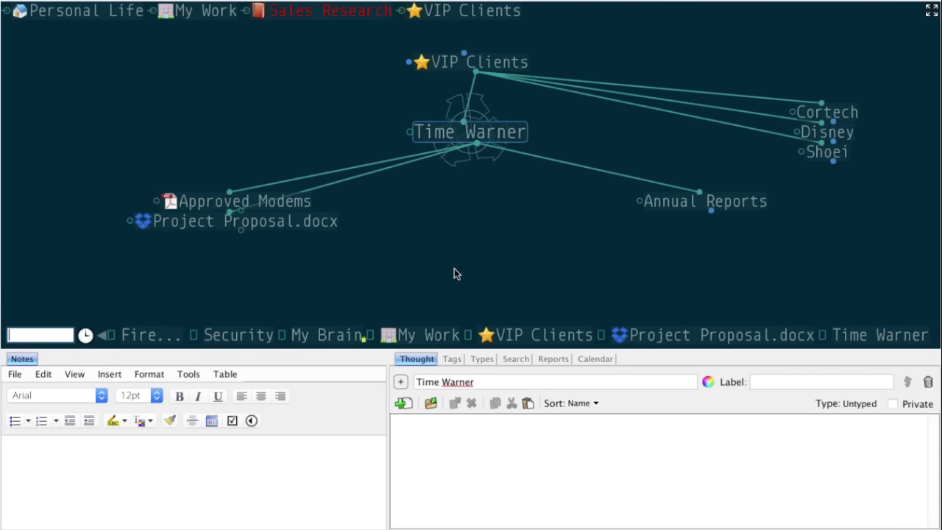
left_click(184, 226)
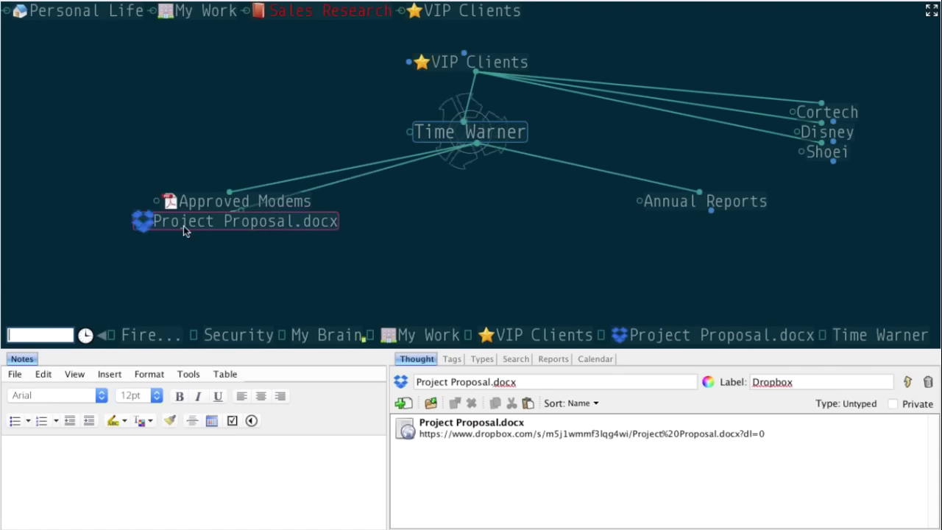
left_click(184, 226)
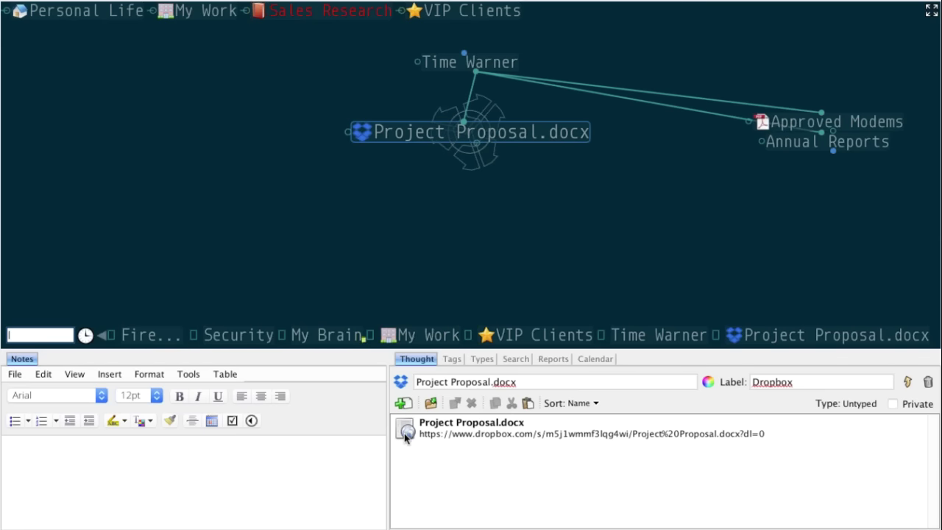
left_click(363, 135)
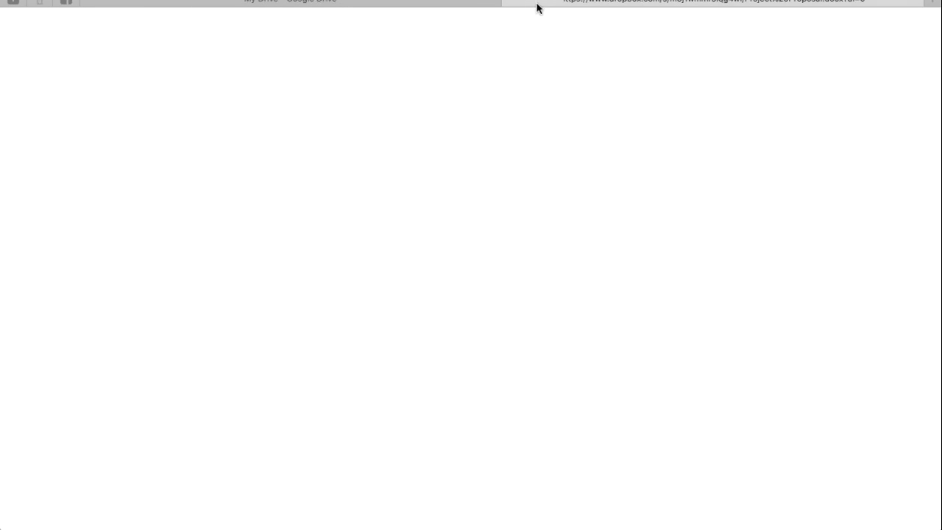
key("super+w")
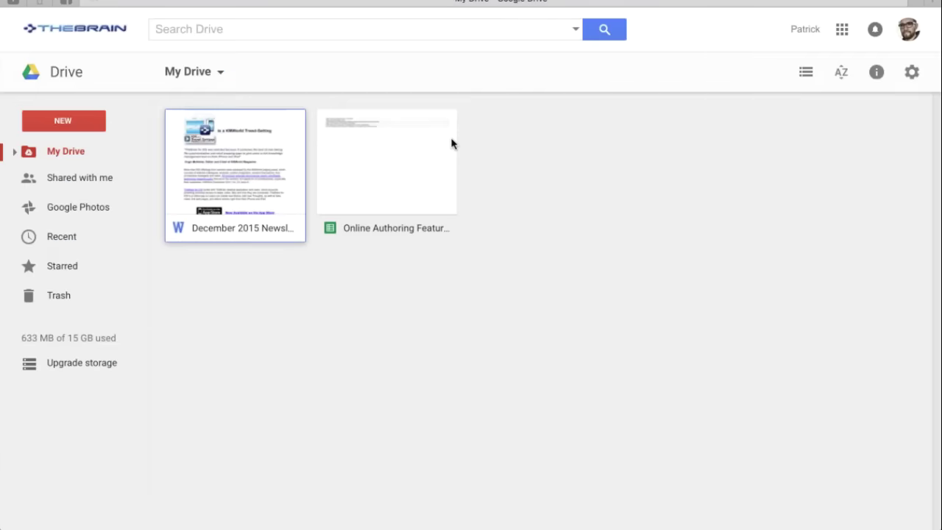
key("super+Tab")
left_click(467, 63)
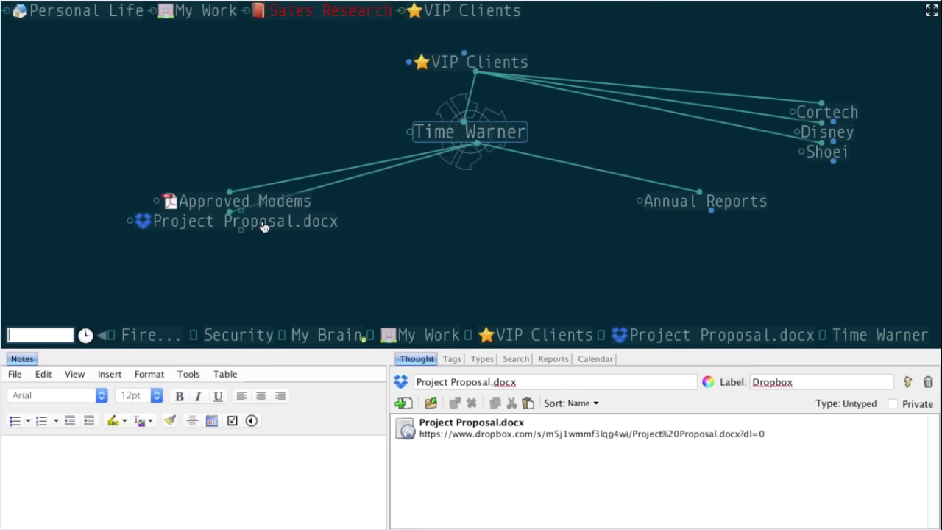
right_click(264, 227)
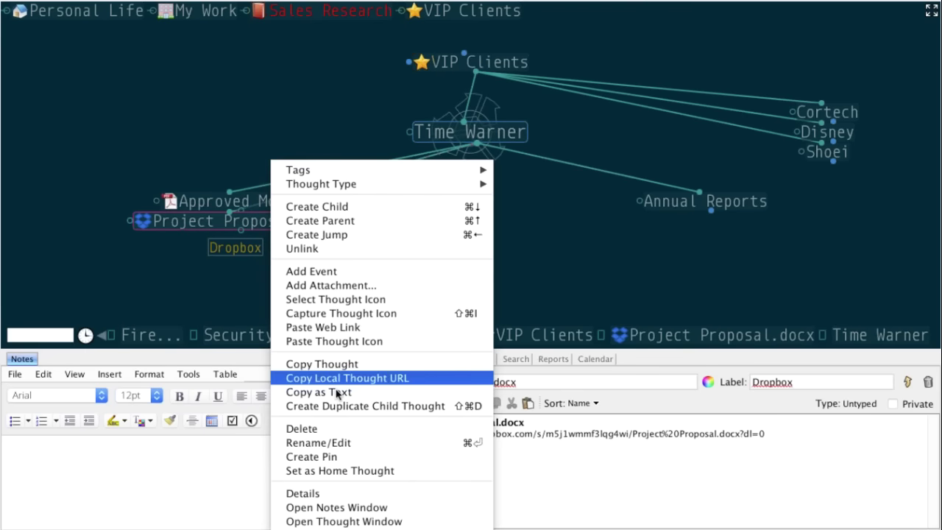
- Delete the Project Proposal.docx thought and bring Finder's Proposals folder forward
left_click(337, 427)
left_click(508, 247)
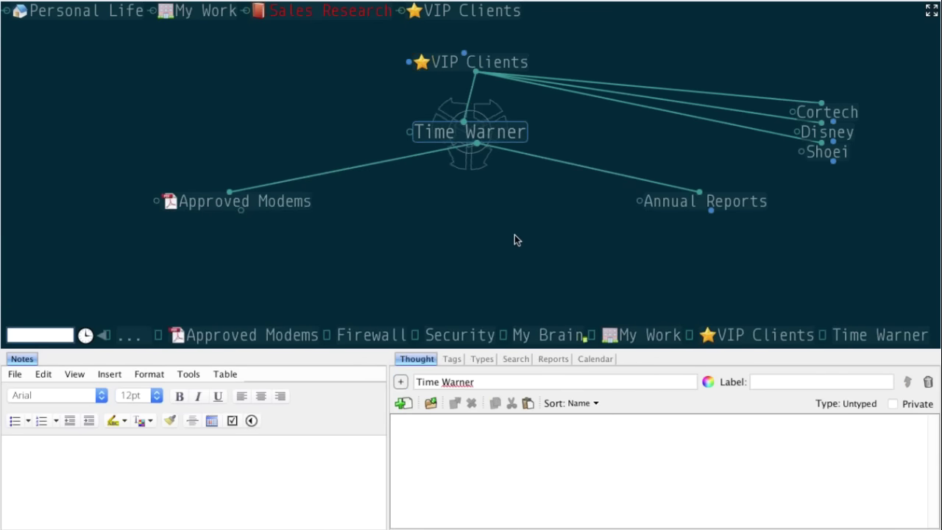
key("super+Tab")
left_click(410, 251)
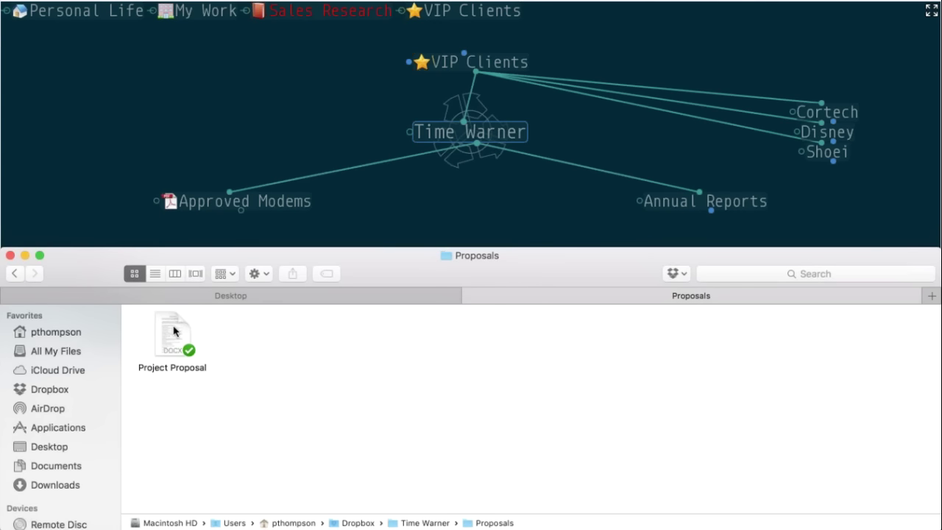
- Drag the Project Proposal file from the Proposals folder under Time Warner and make it active
left_click_drag(175, 331, 435, 205)
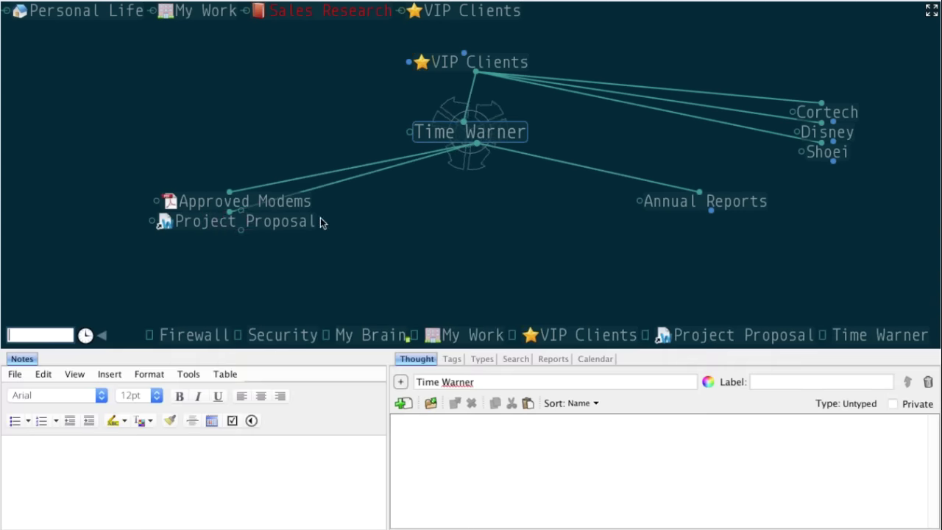
left_click(320, 220)
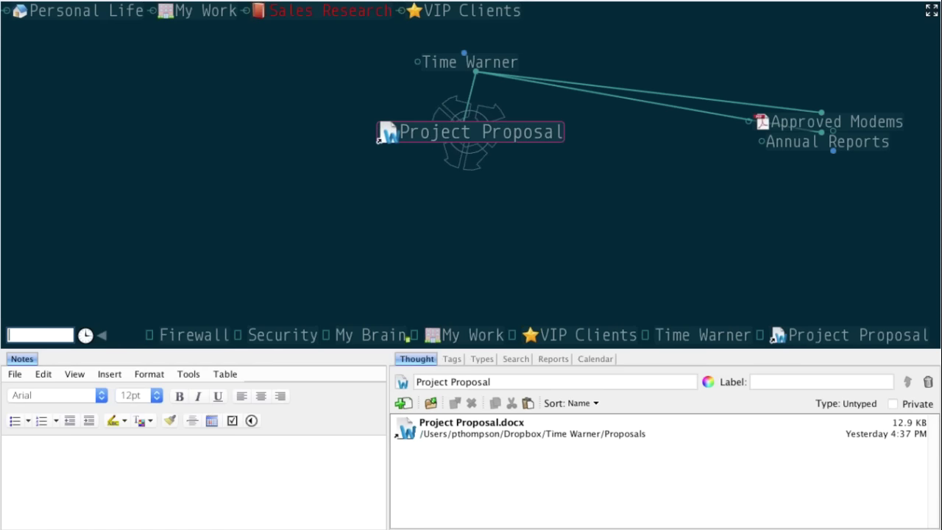
key("super+Tab")
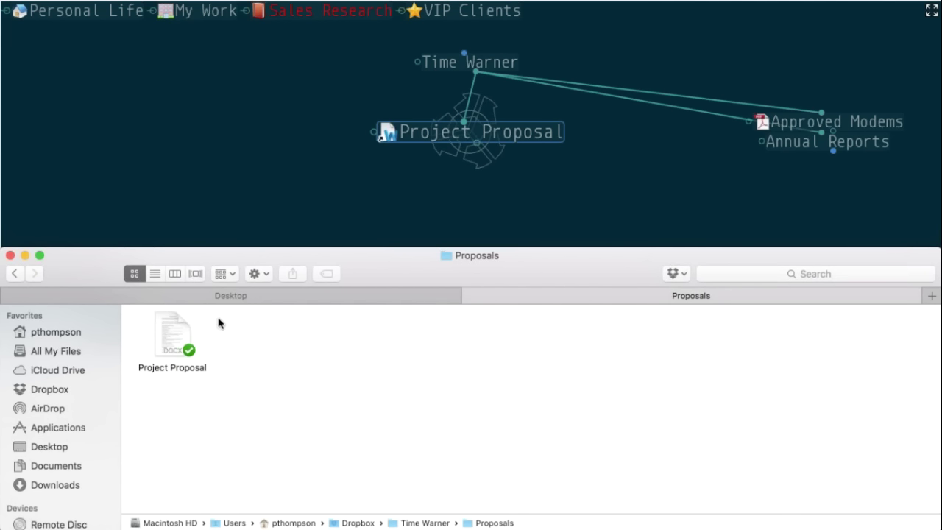
left_click(616, 183)
- Make Approved Modems the central thought
left_click(812, 126)
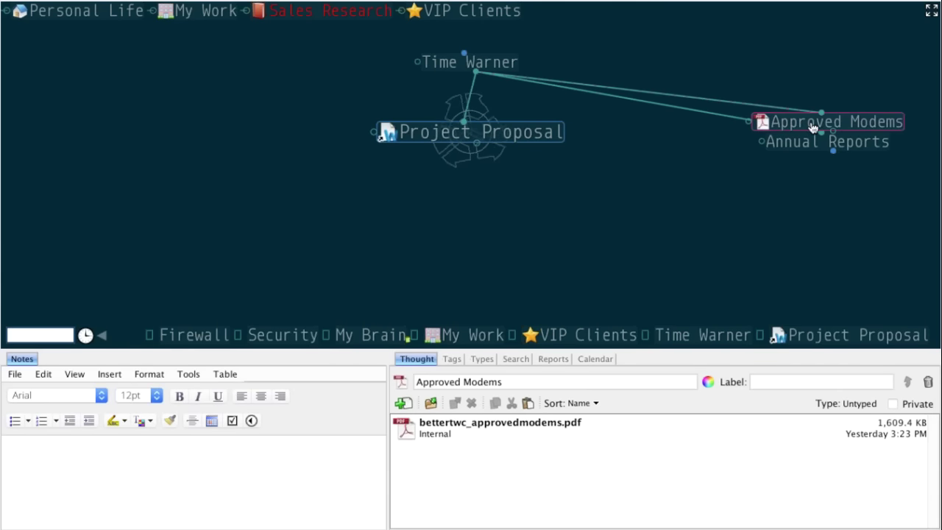
left_click(811, 121)
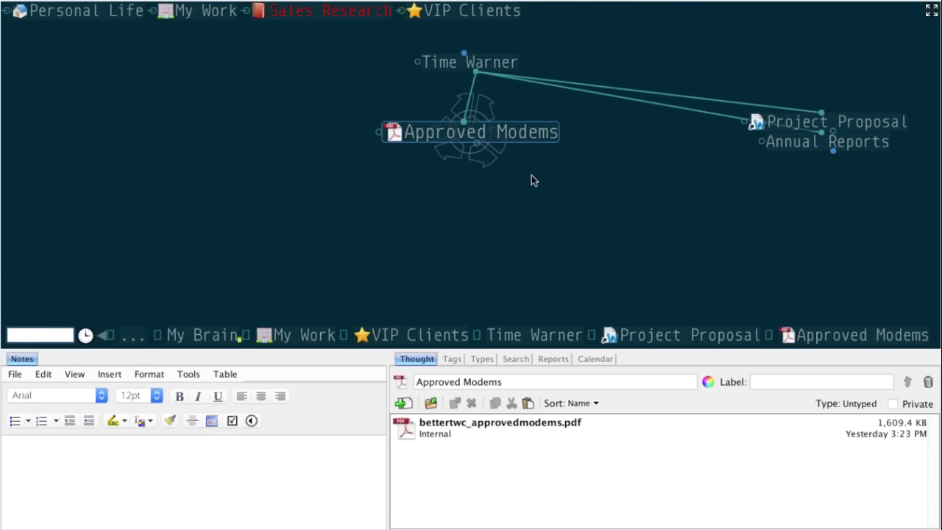
key("super+Tab")
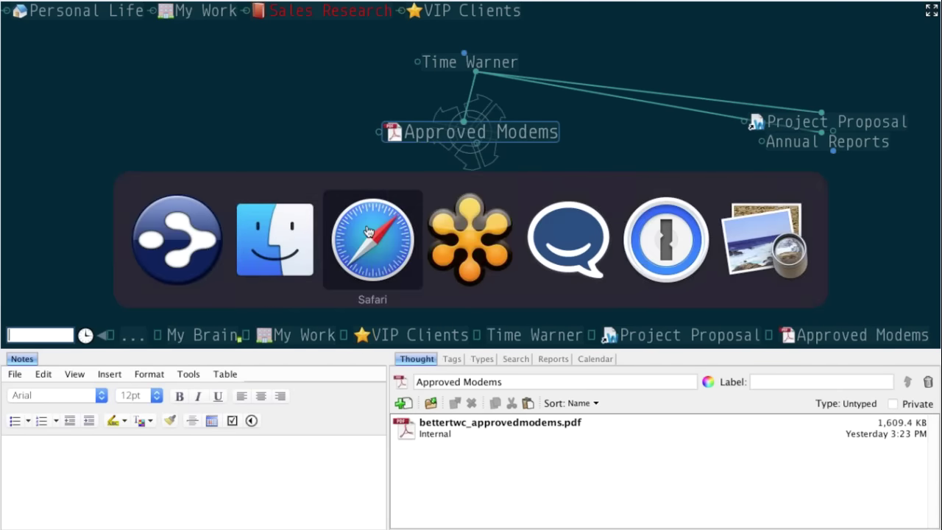
- Copy the Google Drive share link for December 2015 Newsletter.docx, then return to TheBrain
left_click(368, 232)
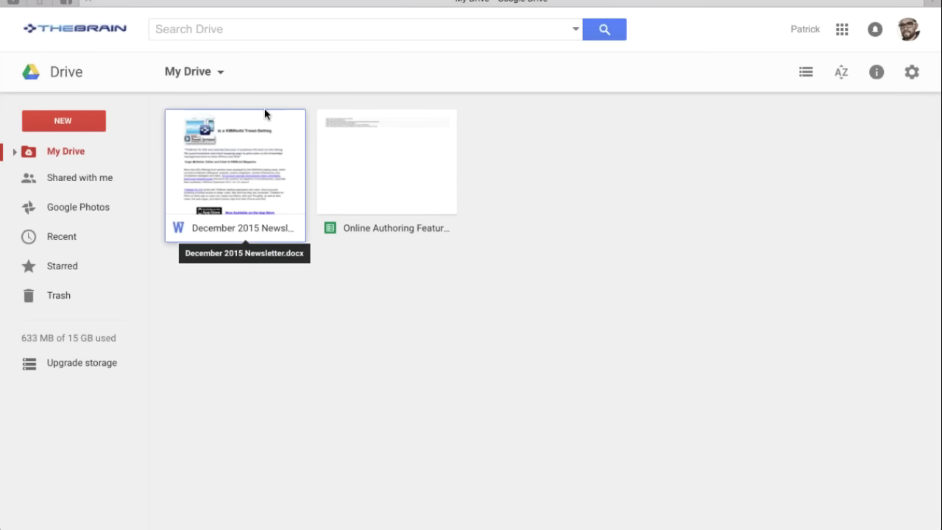
right_click(263, 160)
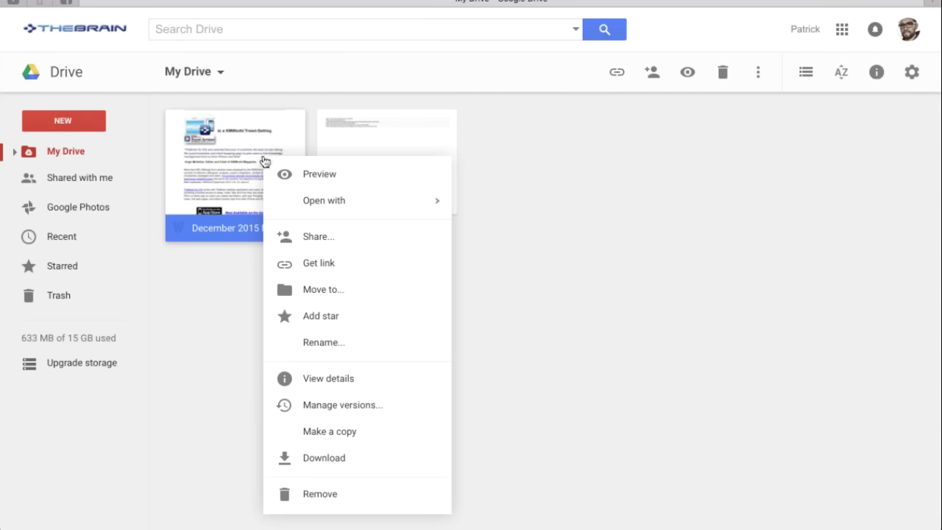
left_click(388, 267)
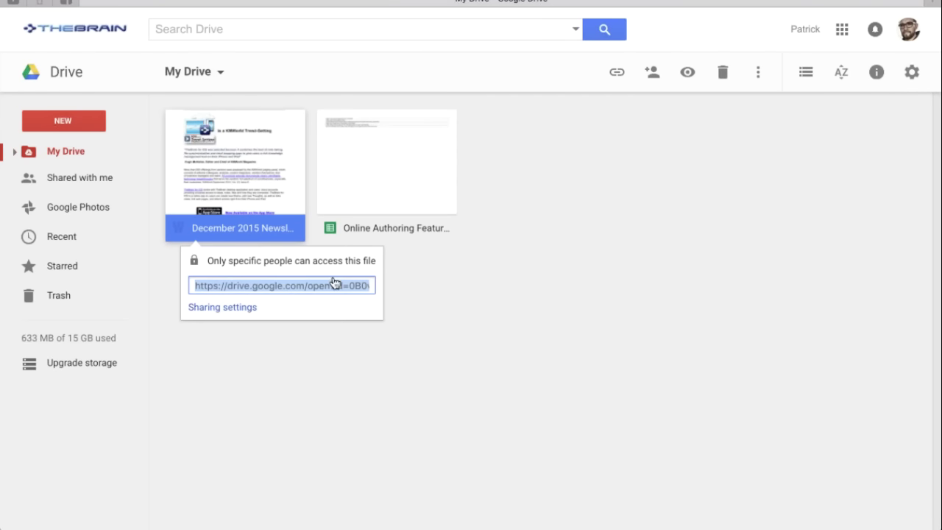
left_click(487, 282)
key("super+Tab")
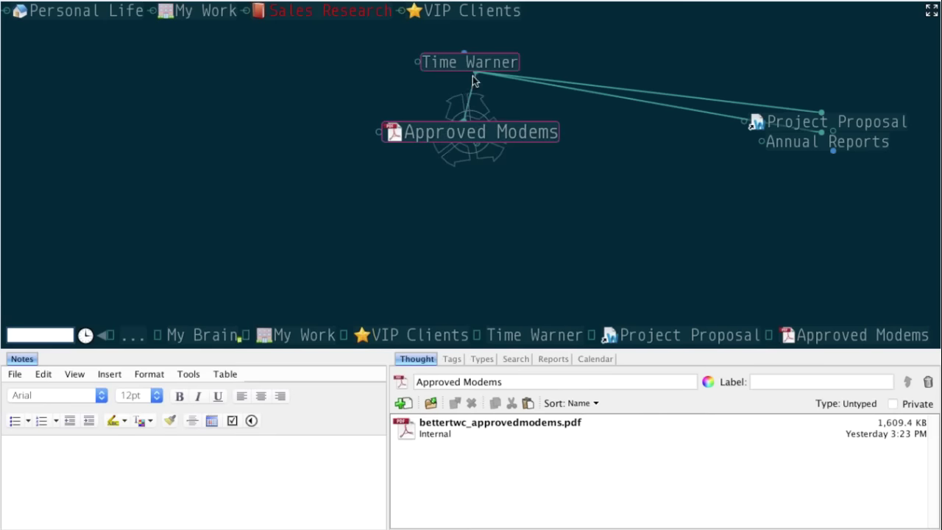
- Paste the Google Drive link under Time Warner as 'Meet Google Drive – One place for all your files' and focus it
left_click(466, 61)
right_click(472, 228)
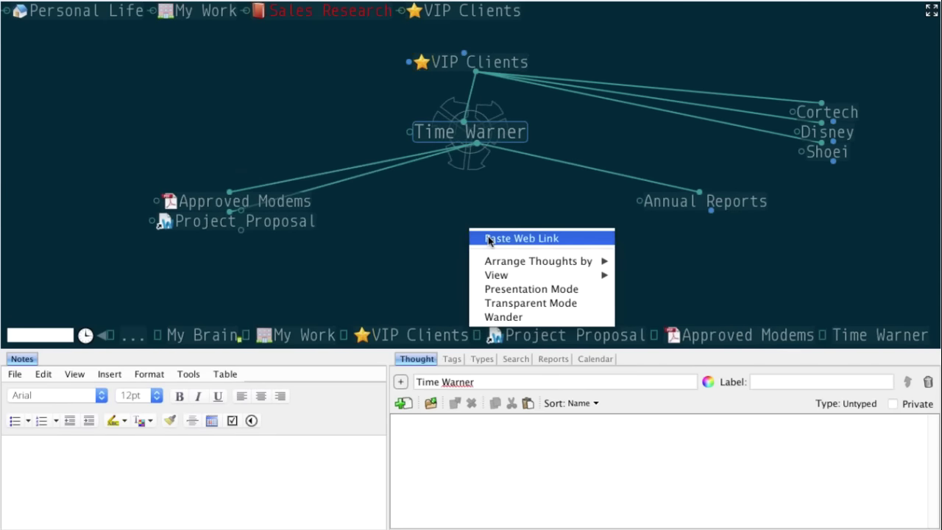
left_click(488, 238)
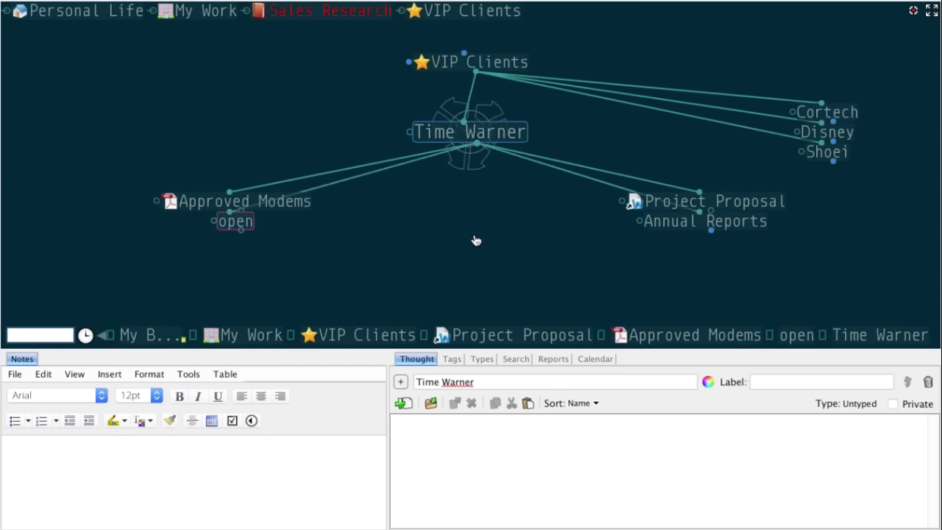
left_click(265, 219)
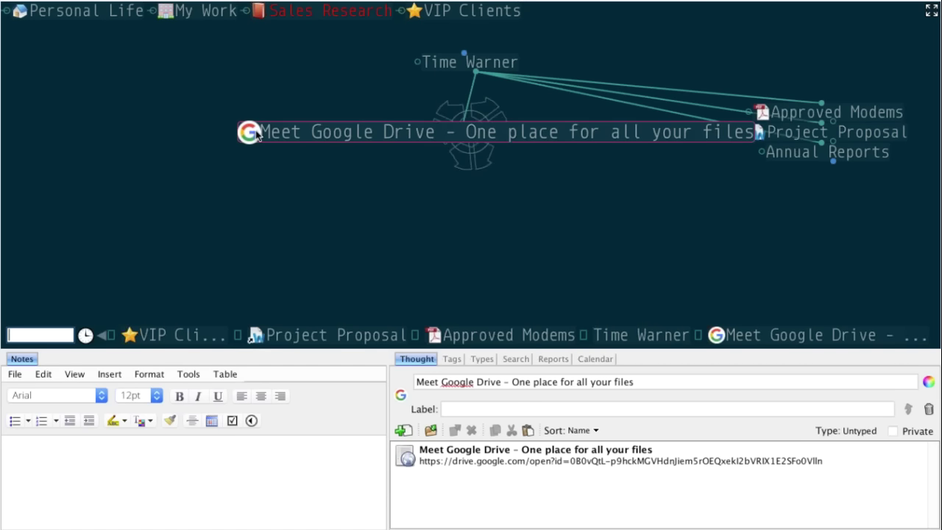
left_click(248, 133)
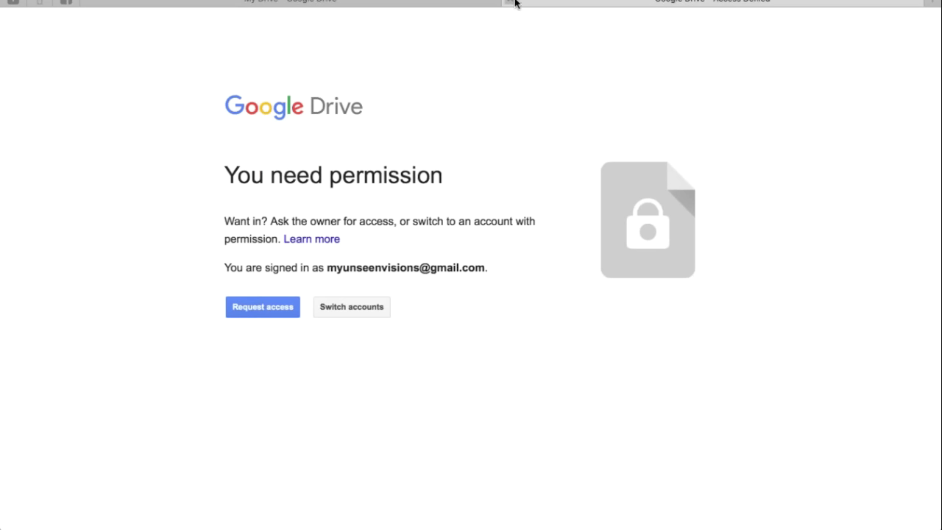
left_click(510, 1)
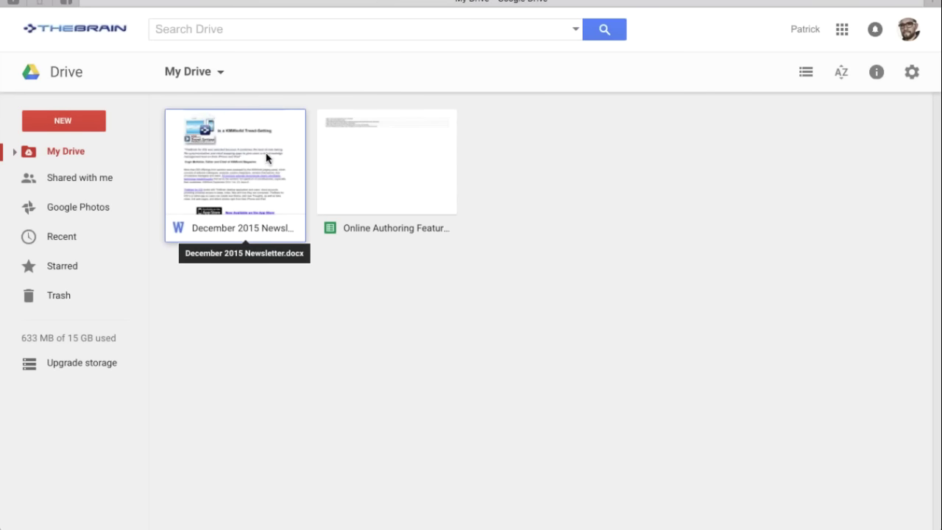
key("super+Tab")
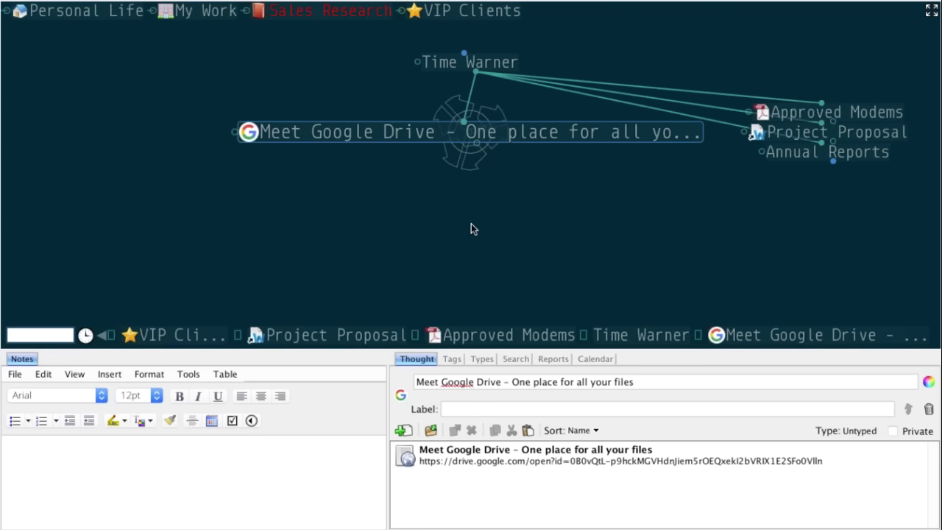
- Revisit the Meet Google Drive thought under Time Warner and glance at Google Drive in the browser
left_click(492, 64)
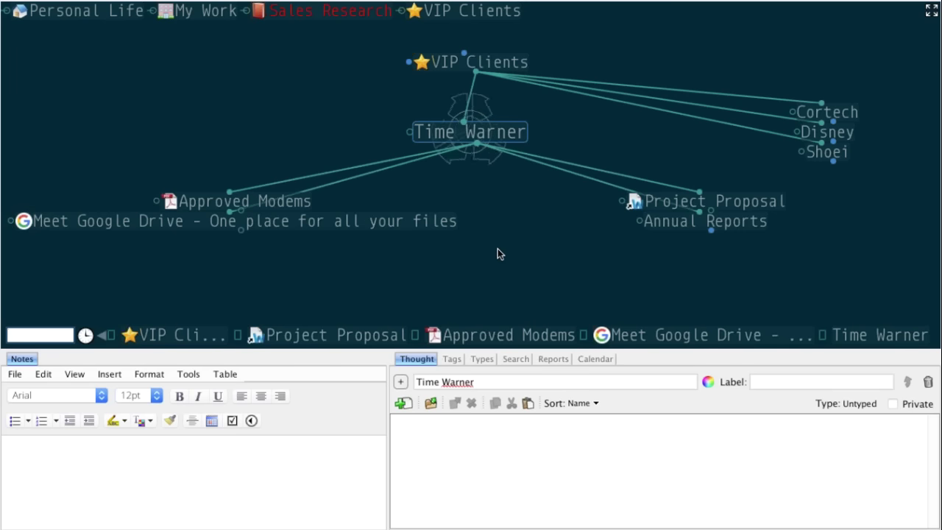
left_click(268, 220)
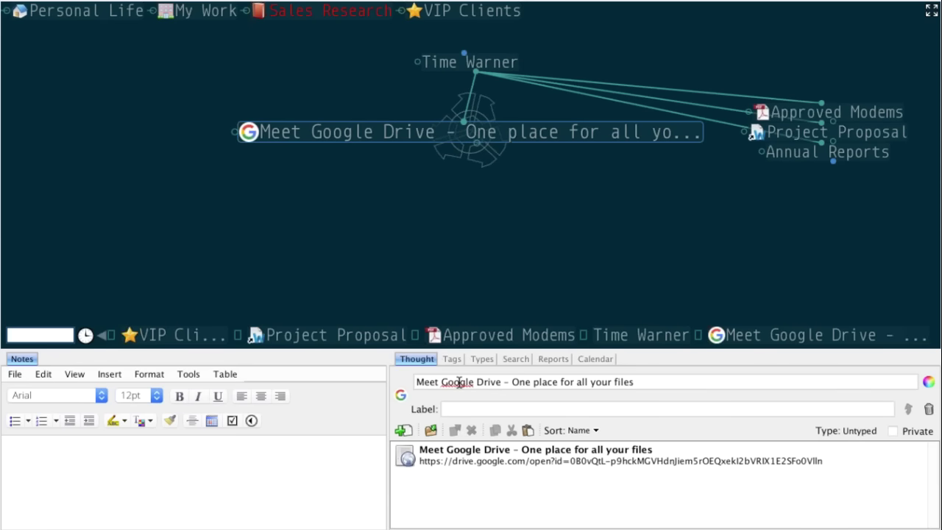
key("super+Tab")
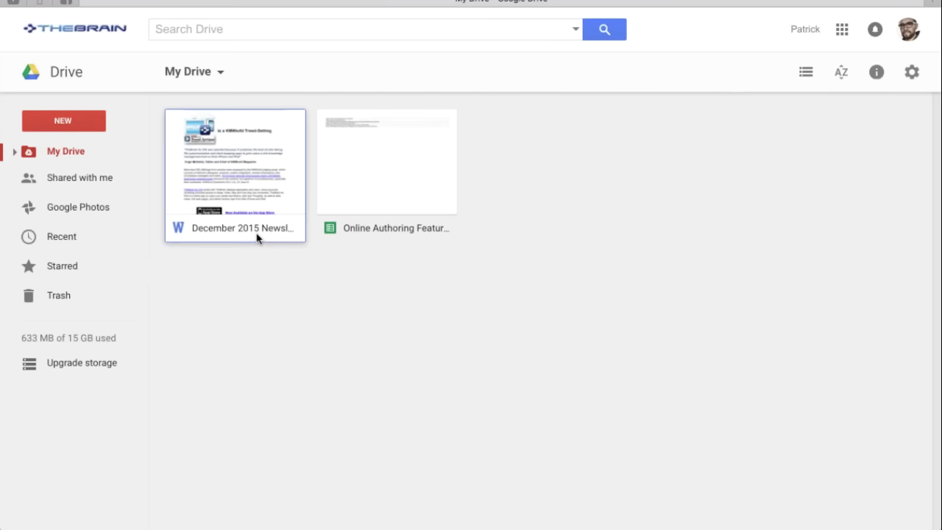
key("super+Tab")
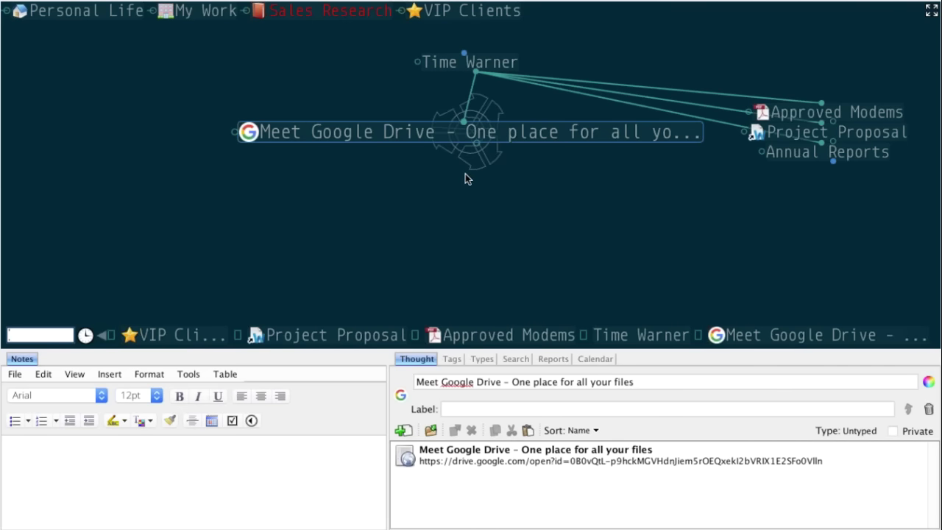
- Focus the Approved Modems thought under Time Warner, showing its bettertwc_approvedmodems.pdf attachment
left_click(486, 67)
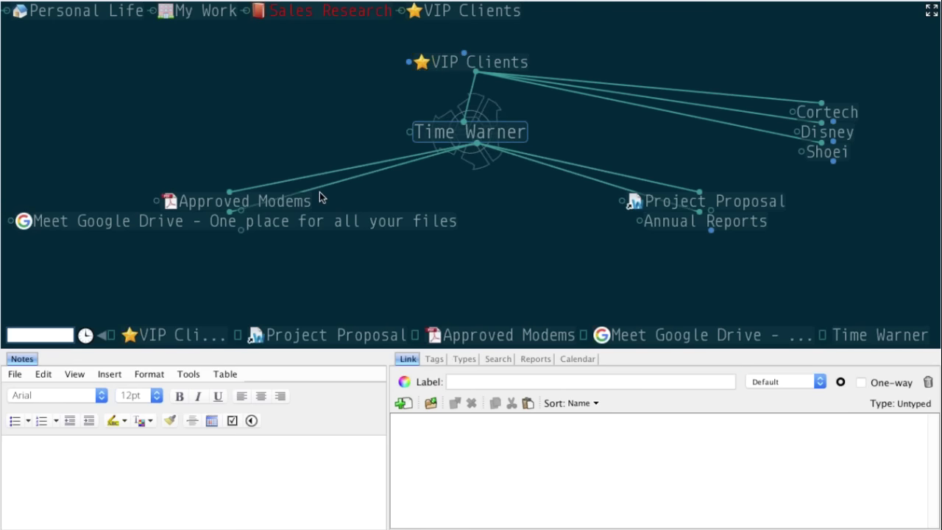
left_click(309, 202)
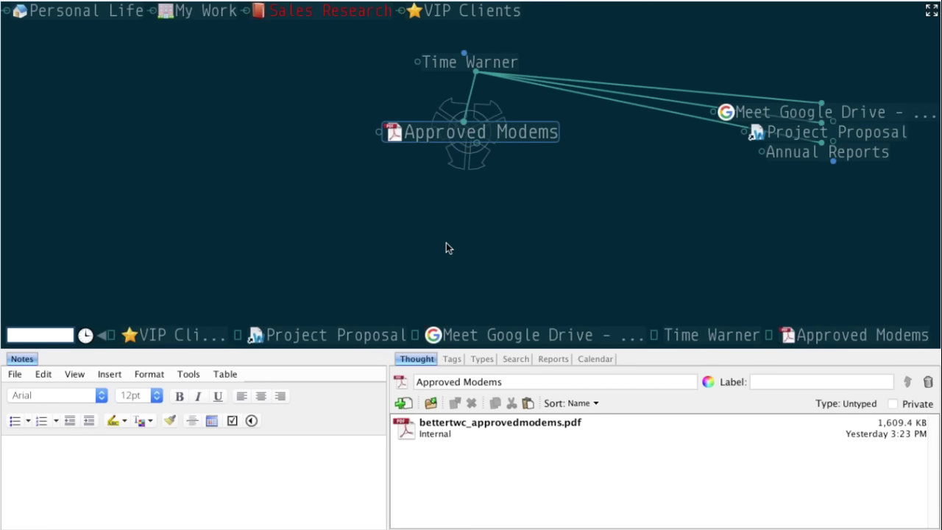
key("super+Tab")
left_click(467, 257)
left_click(330, 297)
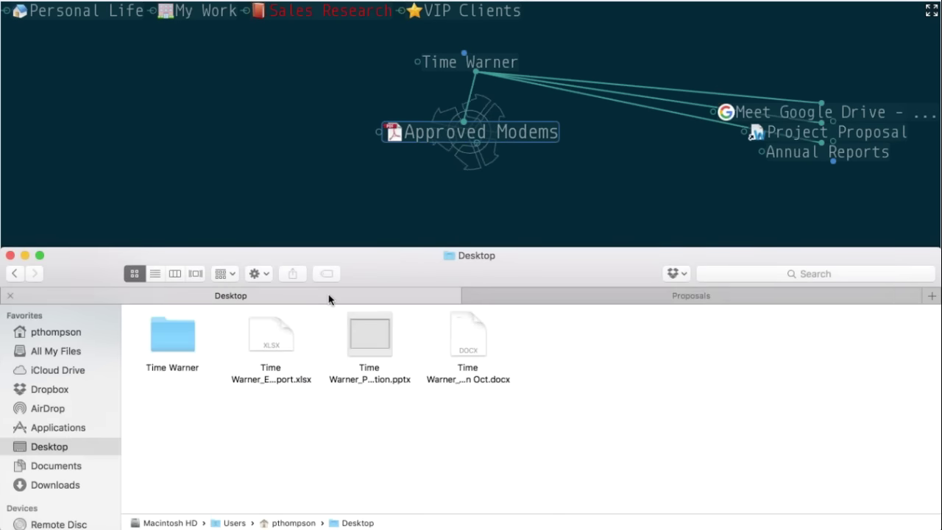
left_click(291, 333)
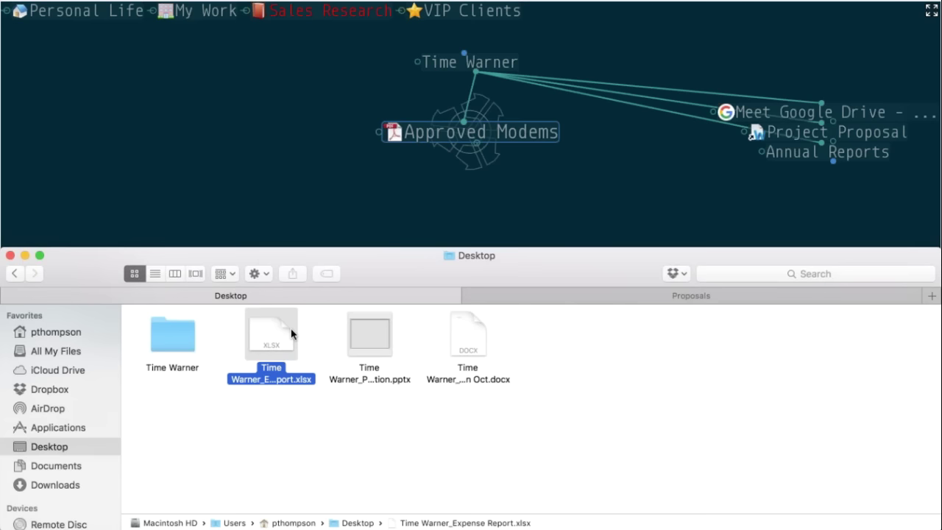
key("space")
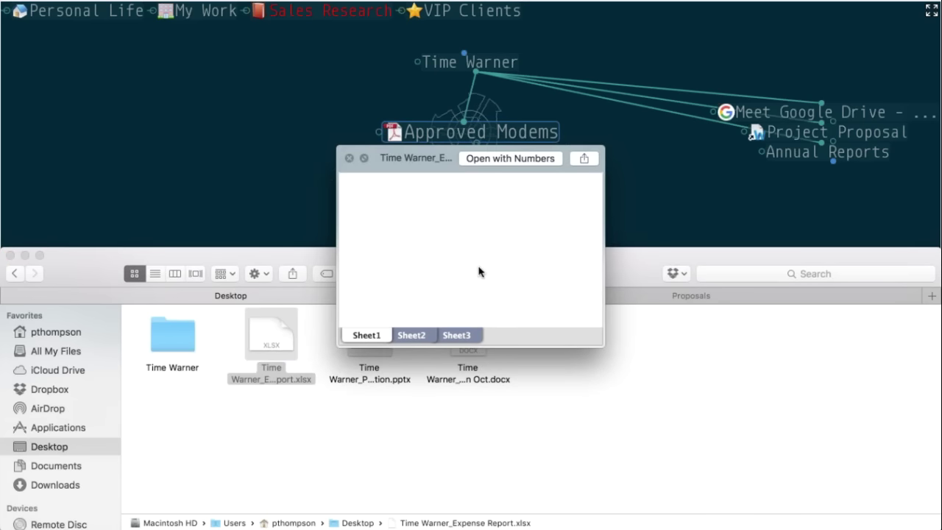
left_click(421, 335)
left_click(459, 335)
key("space")
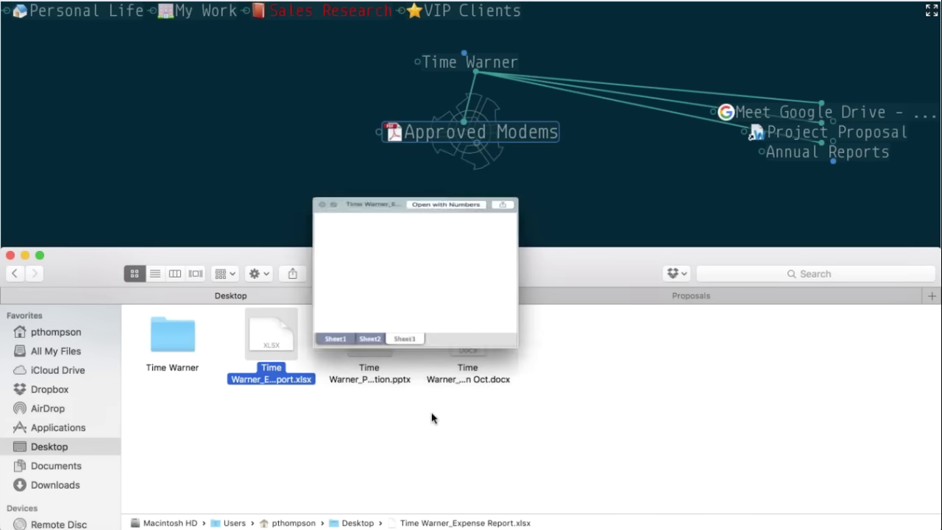
left_click(479, 132)
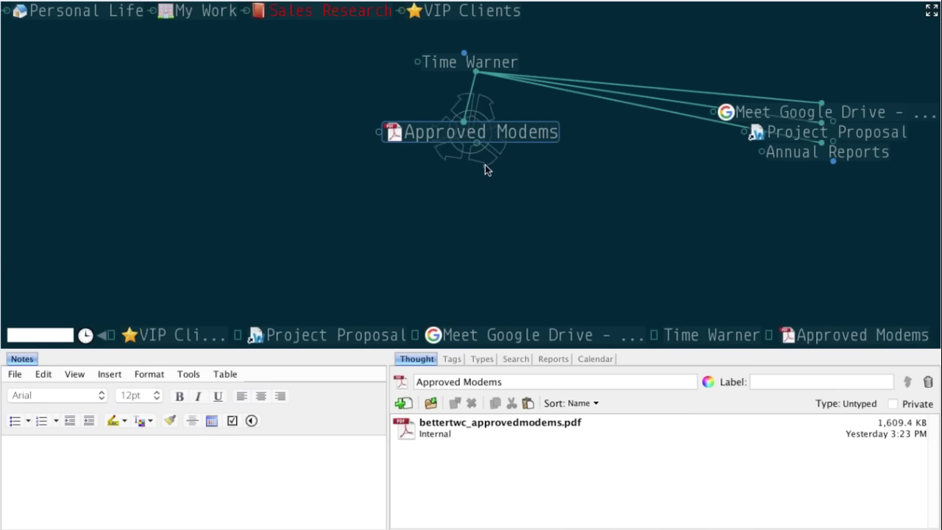
- Quick Look the approved modems PDF attachment, scroll through it, and close the preview
left_click(480, 413)
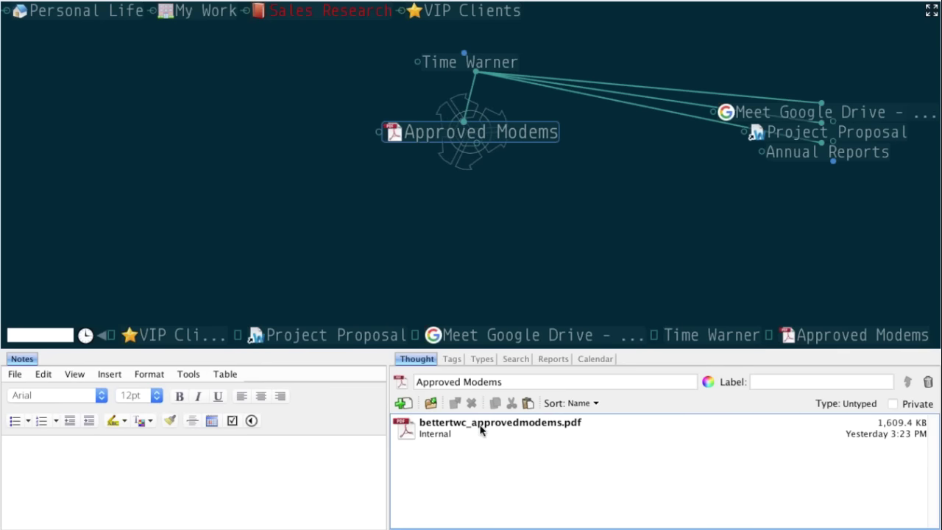
right_click(480, 430)
left_click(507, 324)
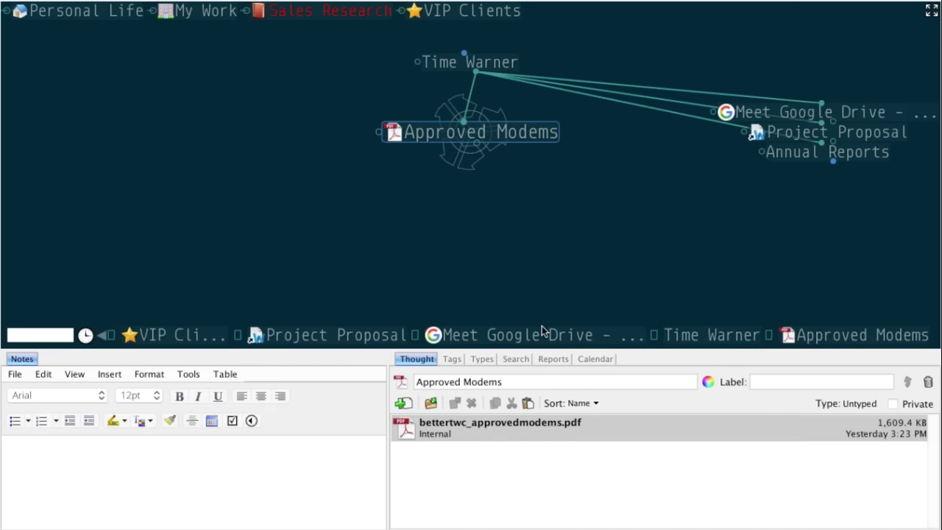
scroll(519, 243, "down", 10)
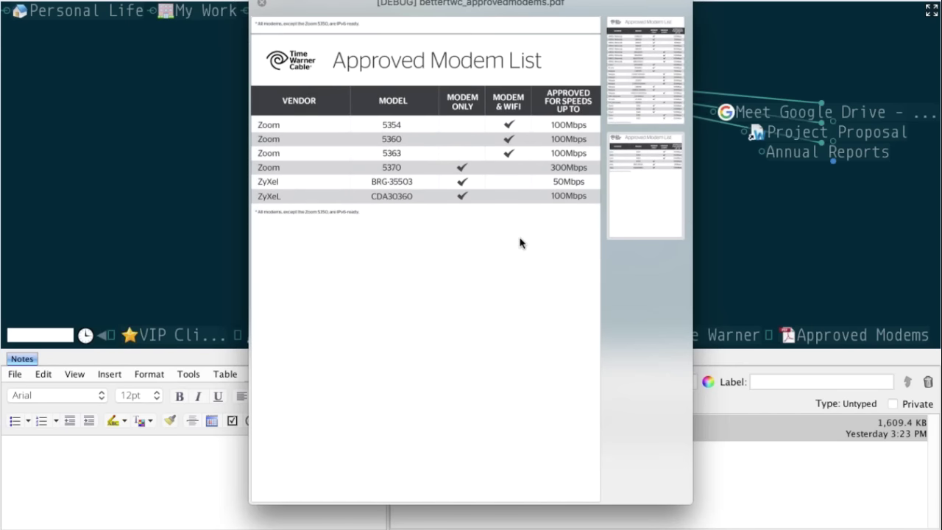
scroll(519, 243, "up", 5)
scroll(520, 243, "down", 10)
key("space")
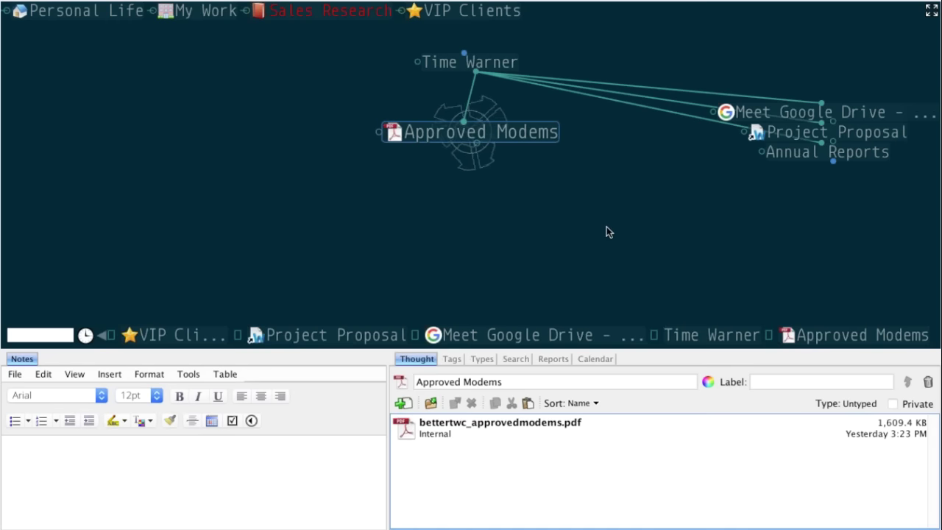
- Navigate from Time Warner through Annual Reports to the TWX_2014_Annual_Report thought
left_click(500, 63)
left_click(734, 219, "ctrl")
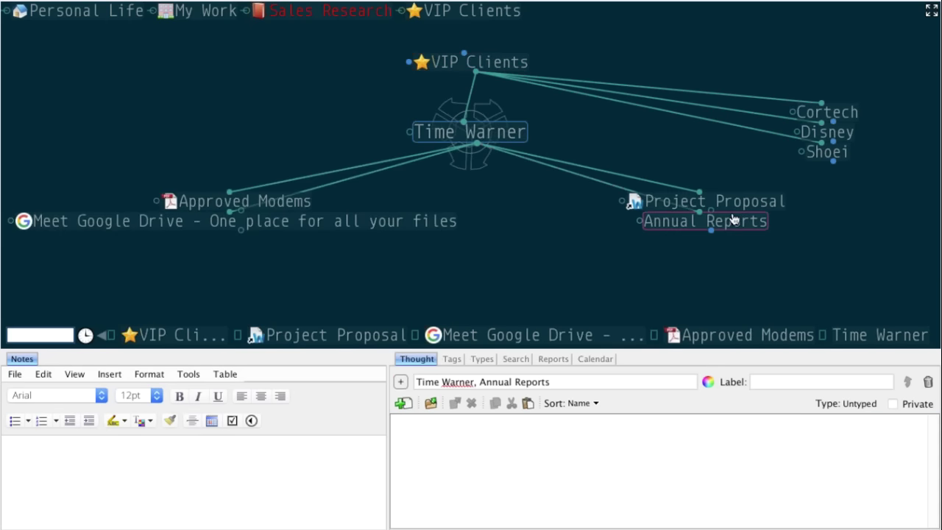
left_click(731, 222)
right_click(697, 202)
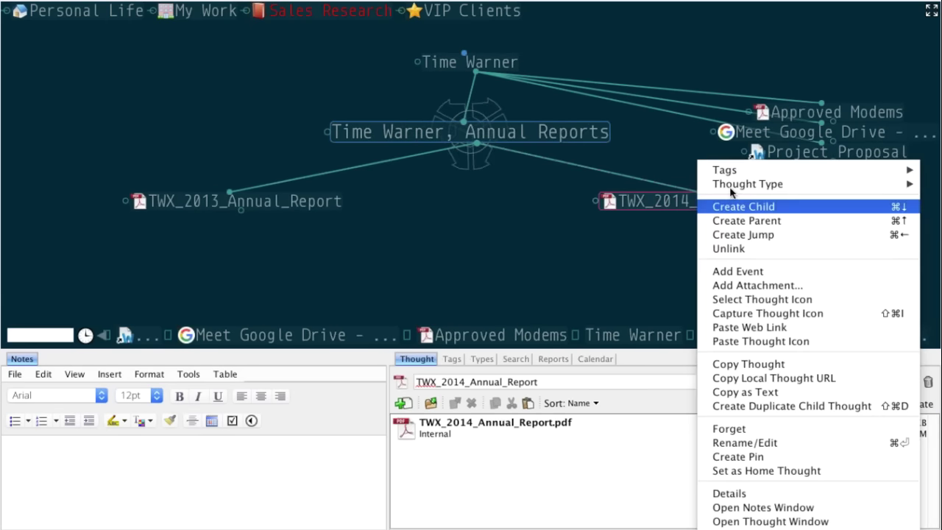
left_click(533, 303)
right_click(488, 420)
left_click(445, 437)
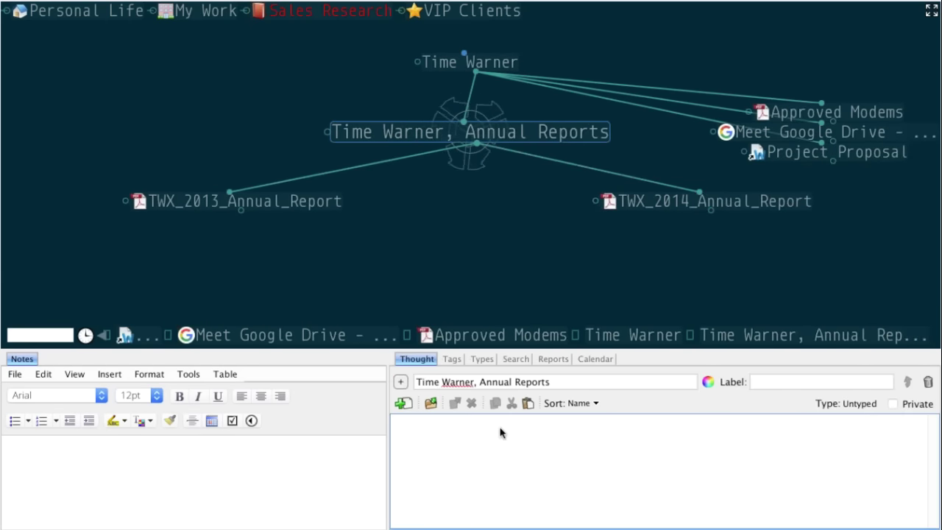
- Quick Look the TWX_2014_Annual_Report PDF attachment, then close the preview
left_click(671, 202)
right_click(463, 434)
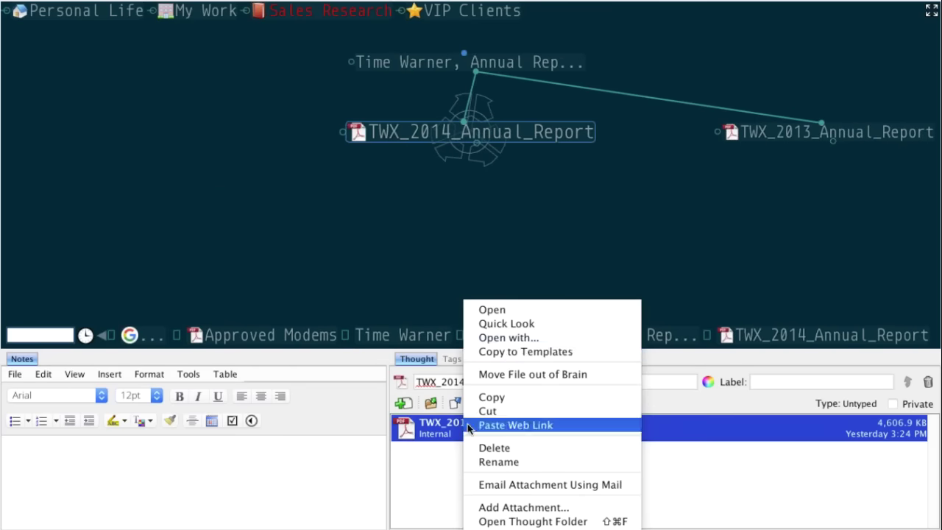
left_click(511, 324)
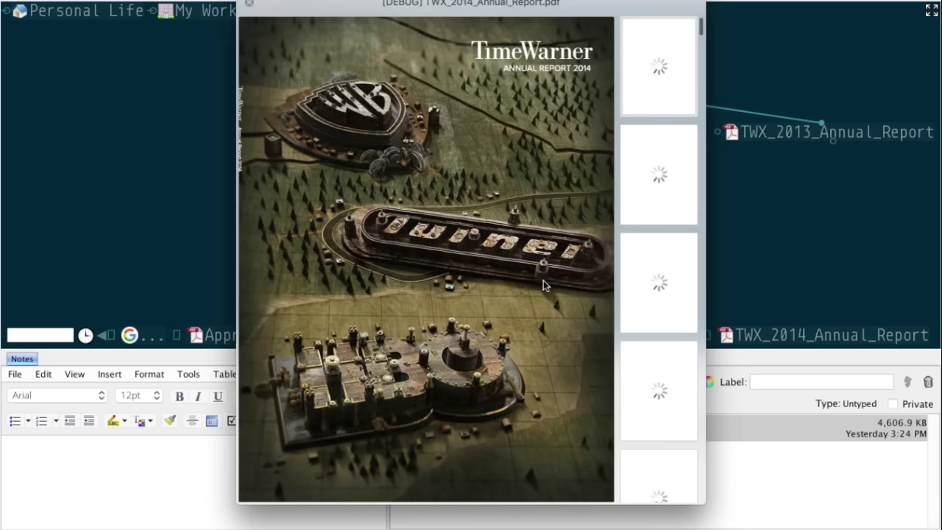
scroll(544, 284, "down", 10)
key("Escape")
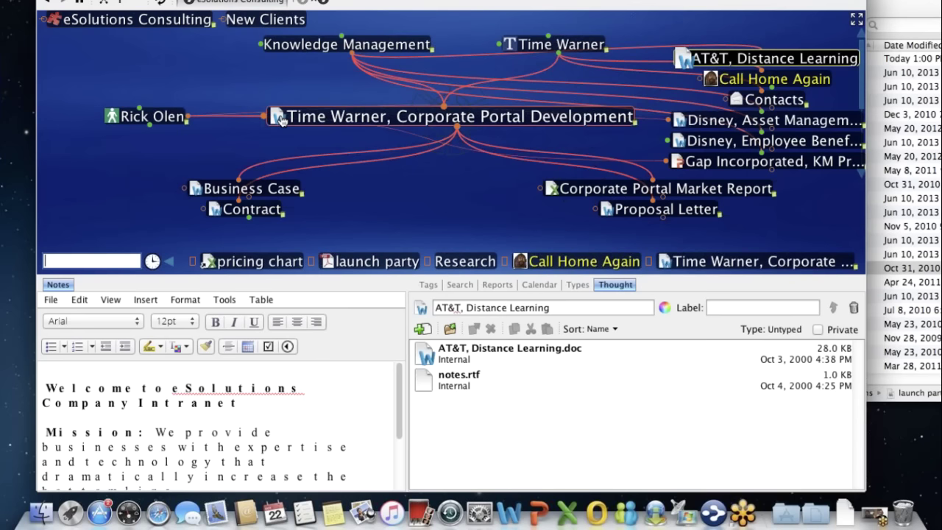
- Enter the Time Warner, Corporate Portal Development brain, enlarge the map, and browse to Presentations
left_click(280, 120)
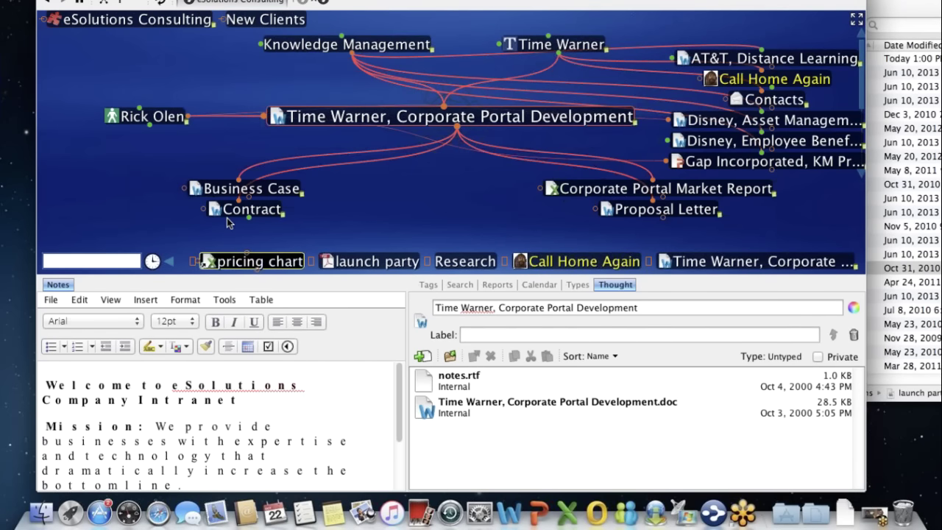
left_click(396, 278)
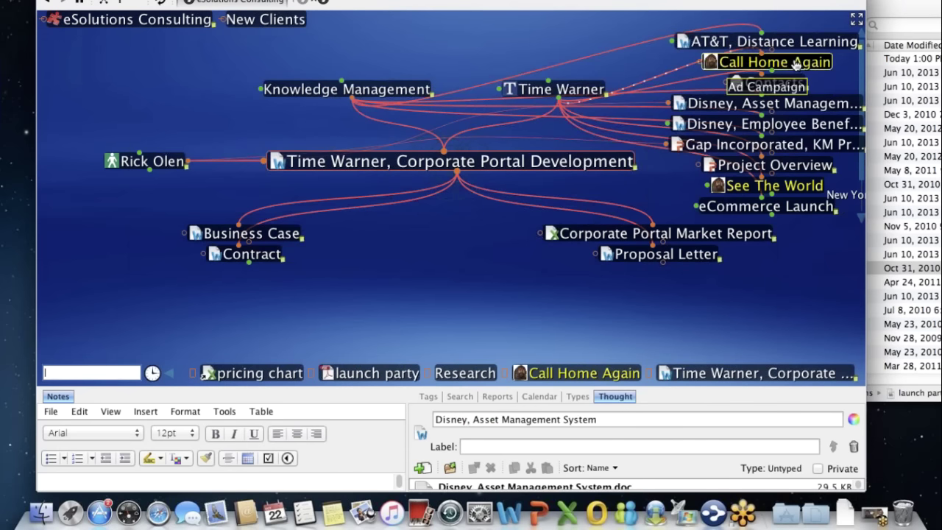
left_click(773, 61)
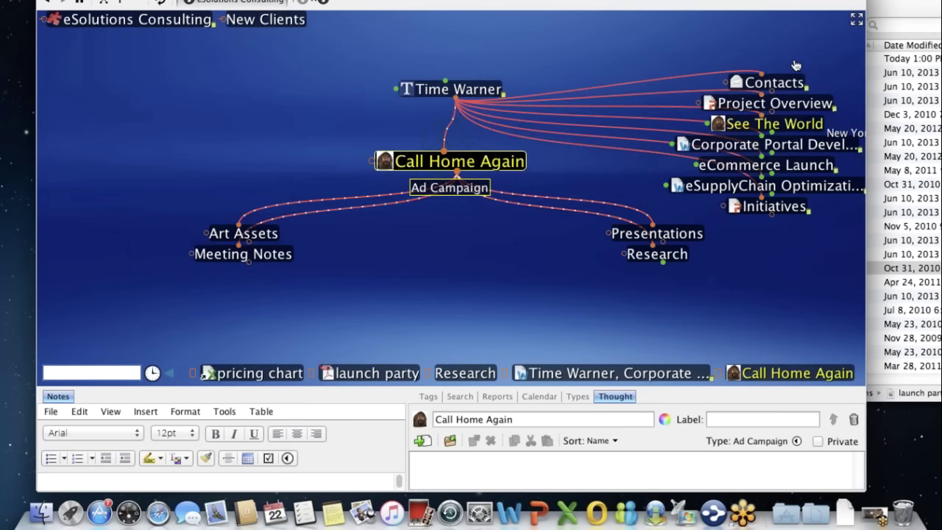
left_click(657, 233)
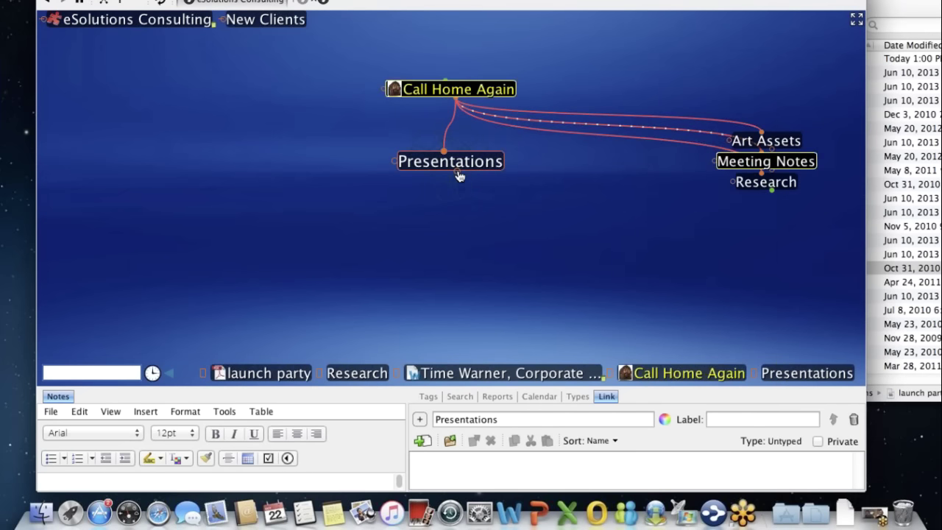
left_click(487, 90)
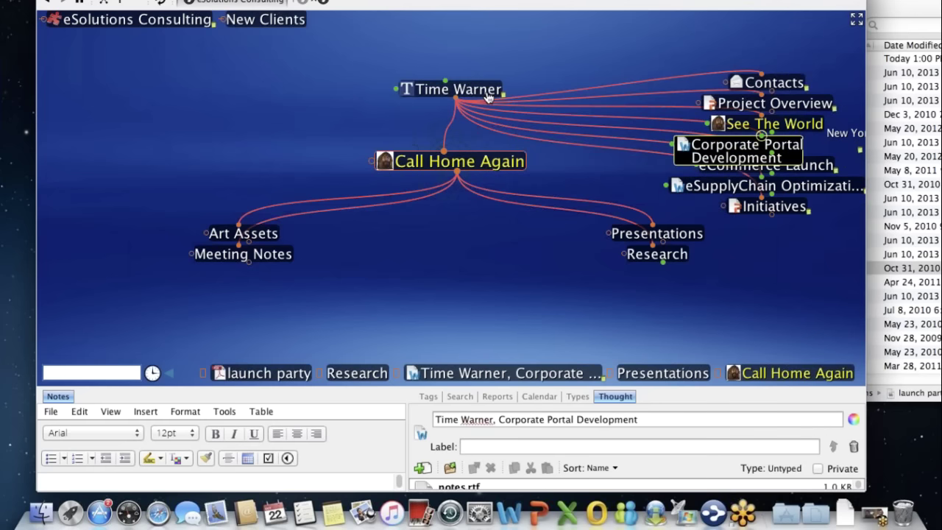
left_click(774, 124)
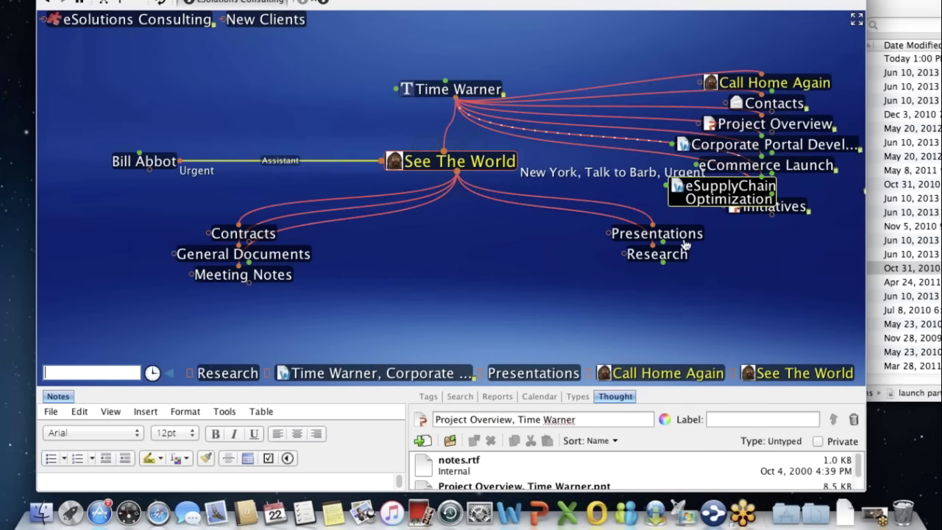
left_click(683, 237)
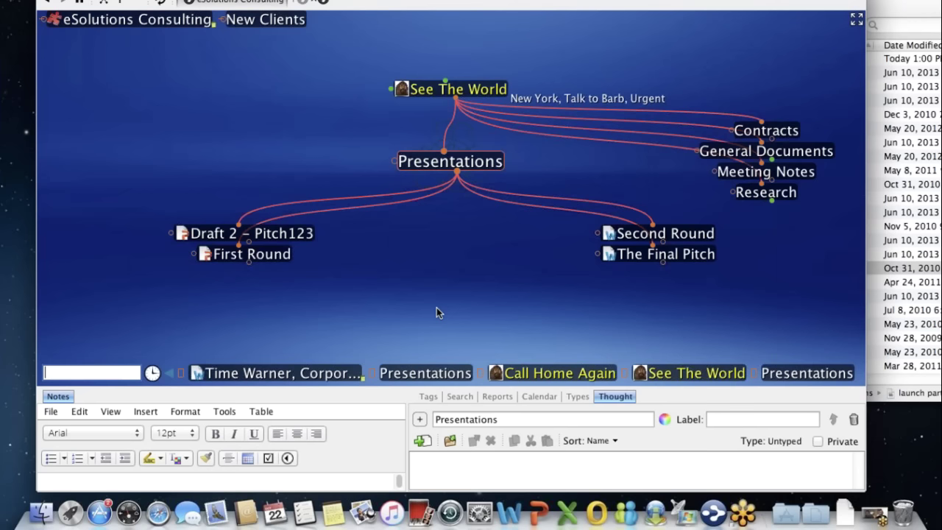
- Check First Round, re-center Presentations under Call Home Again, and drag out a new child
left_click(252, 263)
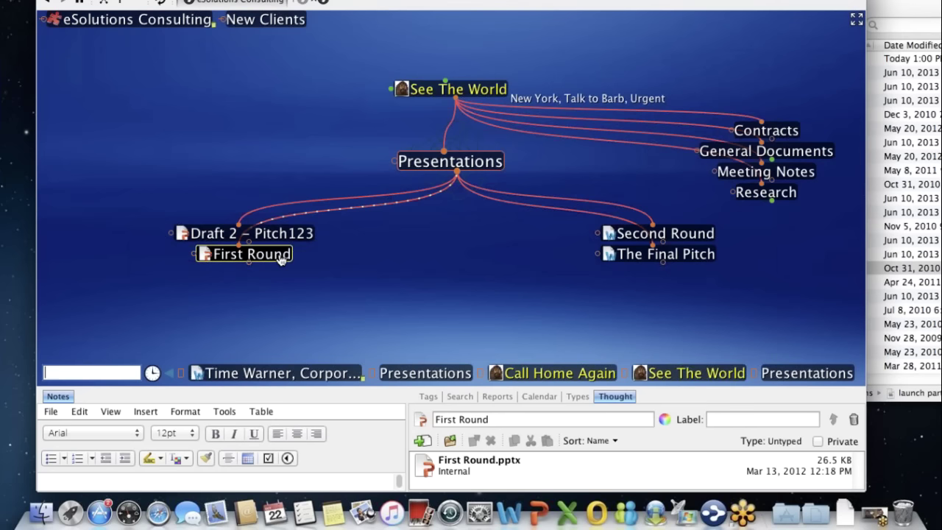
left_click(505, 78)
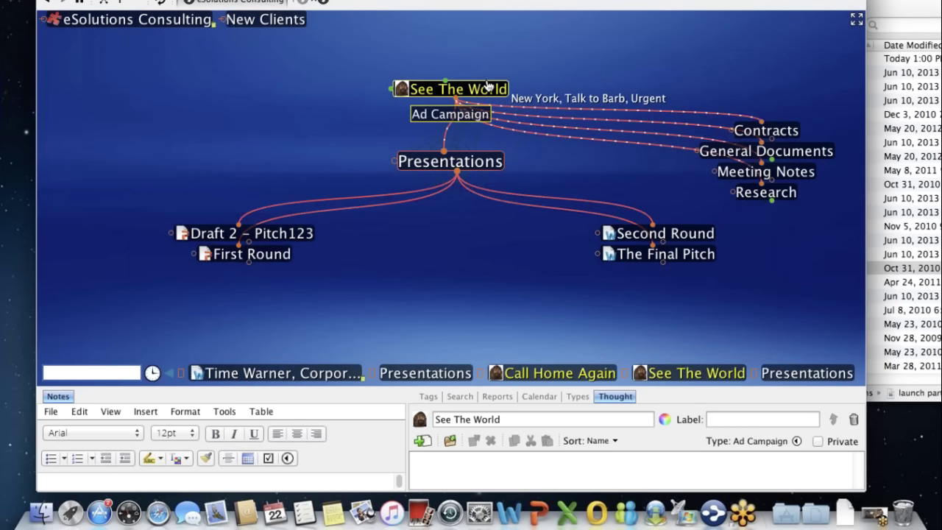
left_click(488, 86)
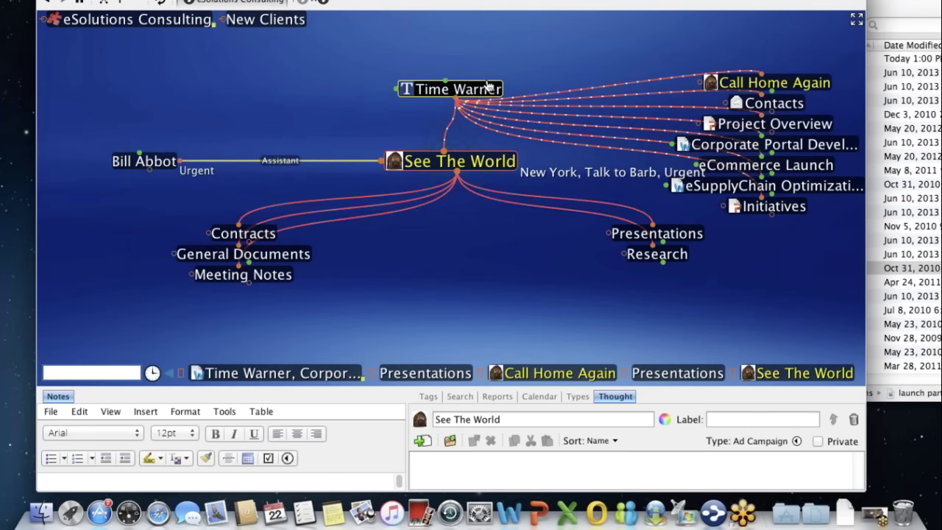
left_click(776, 84)
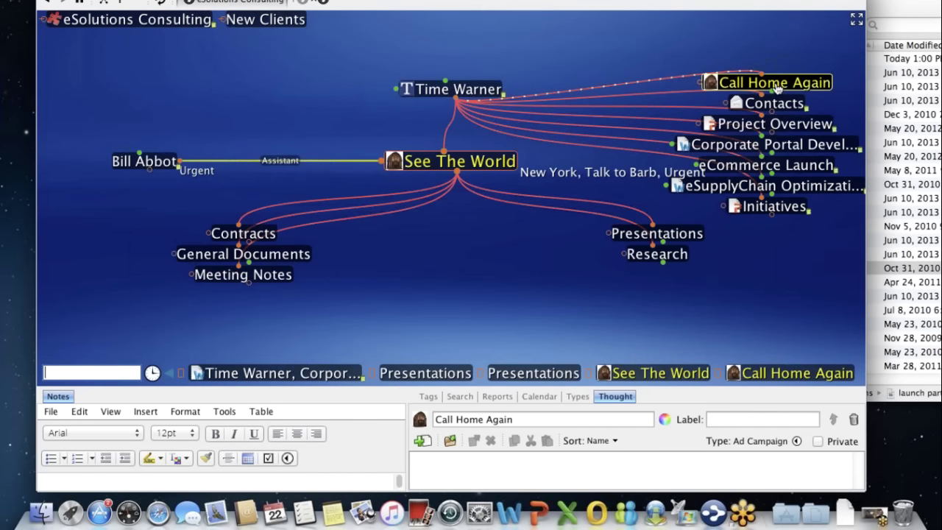
left_click(687, 237)
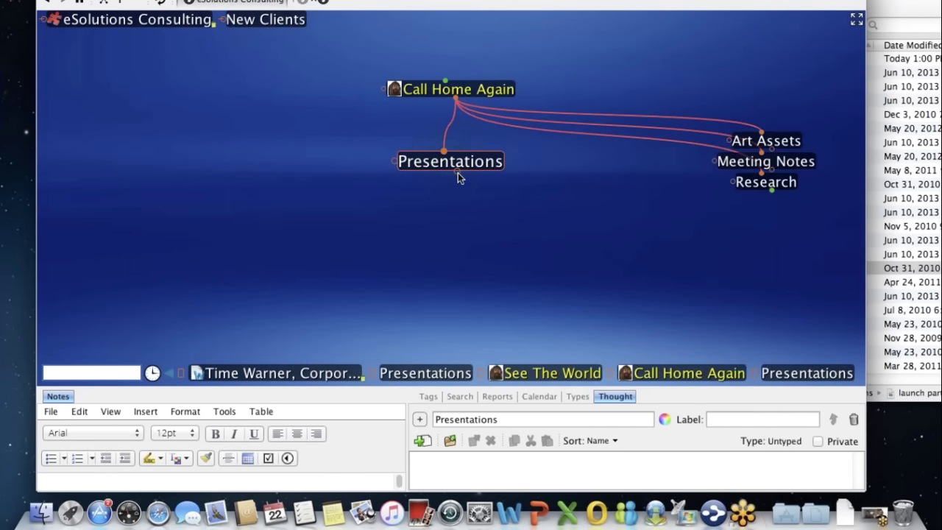
left_click_drag(458, 177, 495, 263)
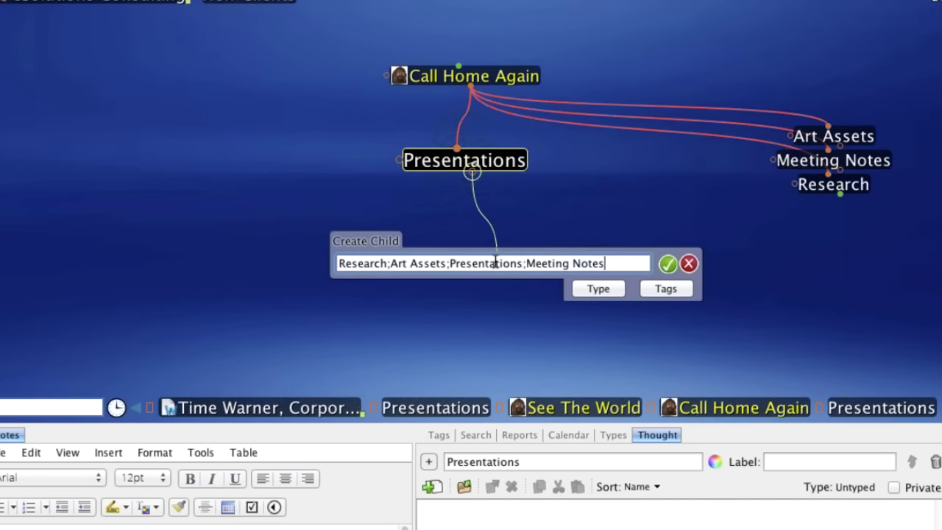
- Link the existing First Round thought as a child of Presentations
type("Firs")
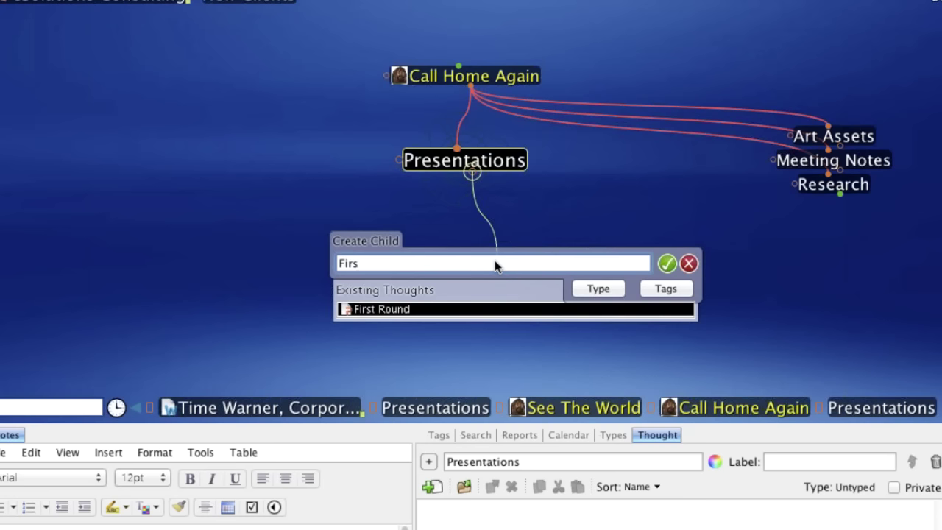
key("BackSpace")
key("BackSpace")
key("BackSpace")
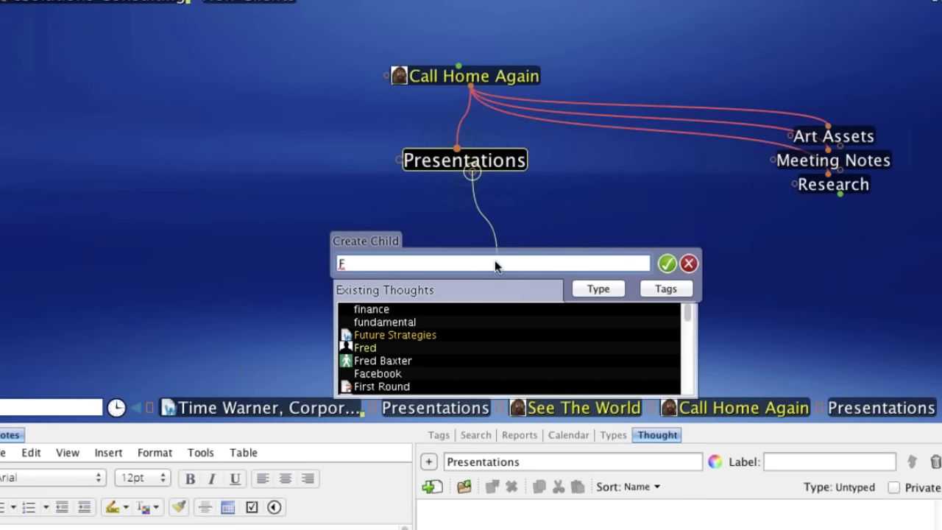
type("i")
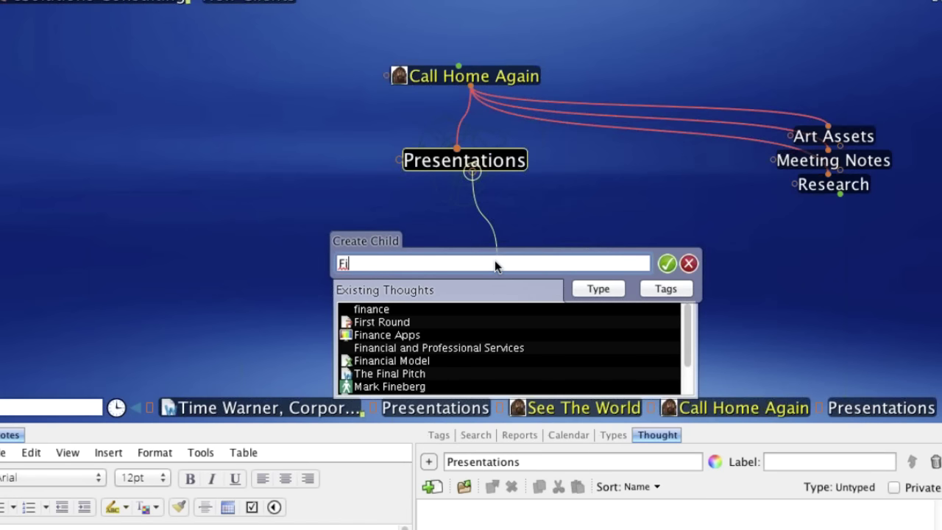
type("r")
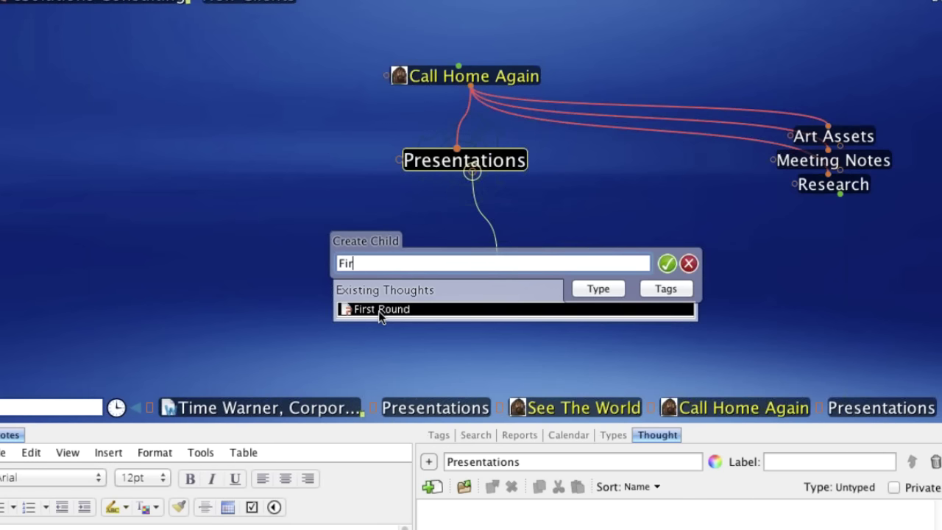
left_click(378, 309)
key("Return")
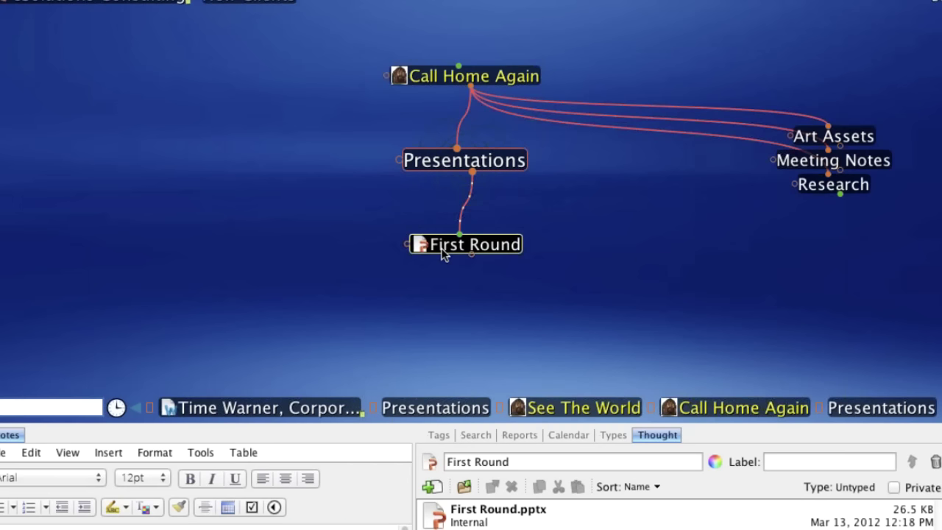
- Create a new child 'Call Home Again Phase 1' under Presentations and focus it
left_click_drag(471, 174, 556, 224)
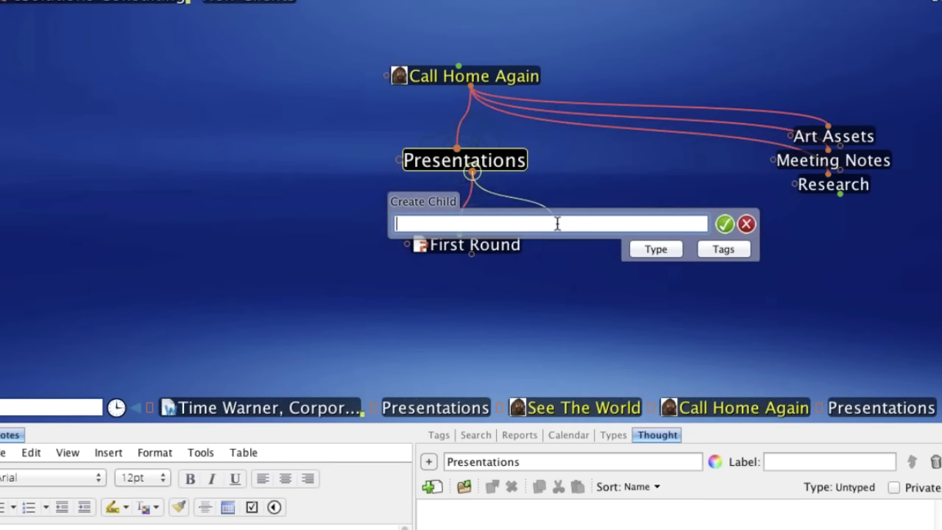
type("Call Home Aga")
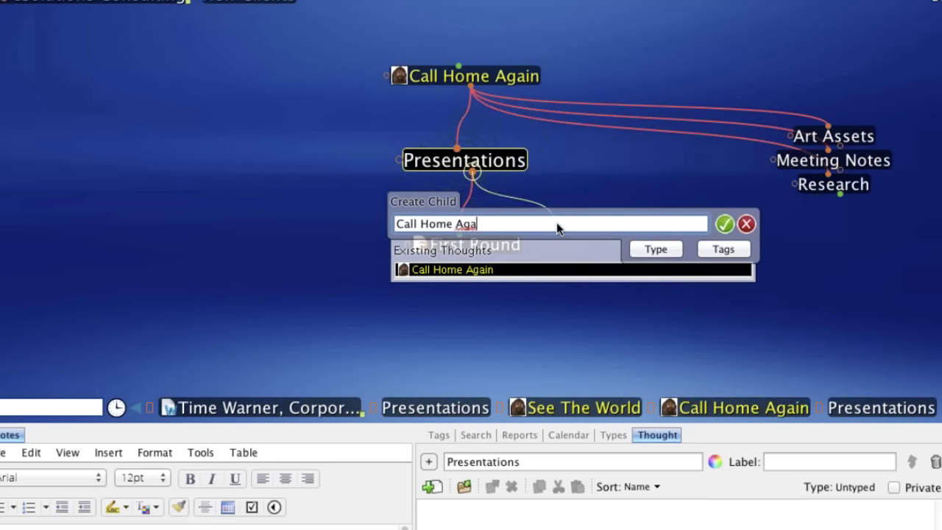
type("in Pha")
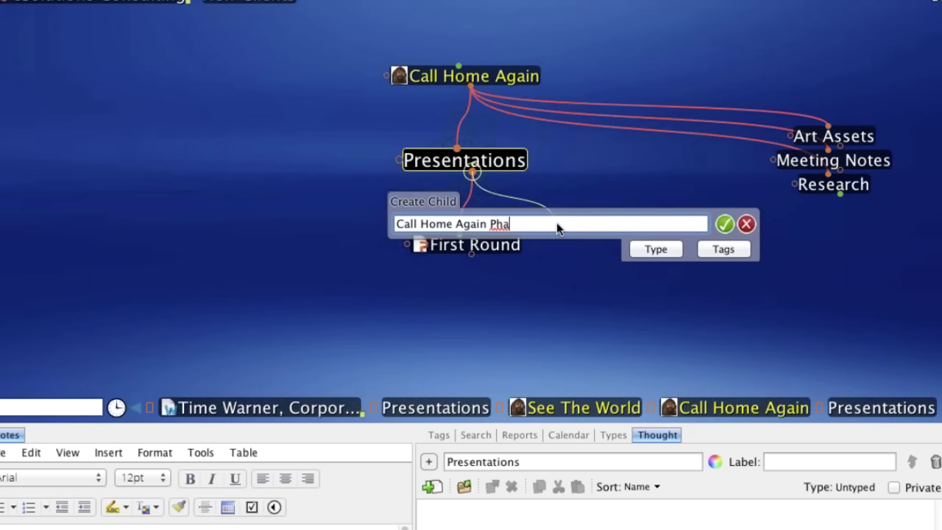
type("se 1")
left_click(725, 225)
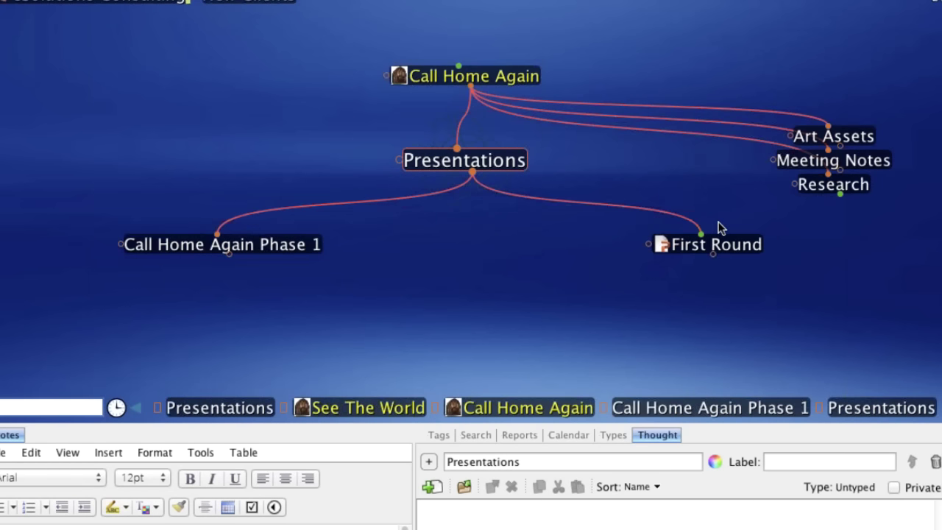
left_click(287, 251)
- Center Call Home Again Phase 1 and, via Add Attachment > Templates, show the empty templates folder in Finder
left_click(287, 251)
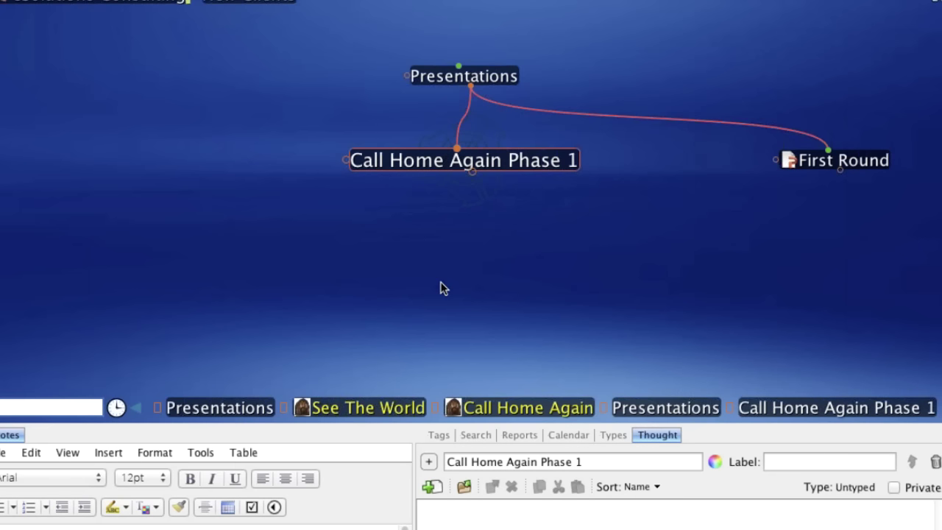
right_click(496, 168)
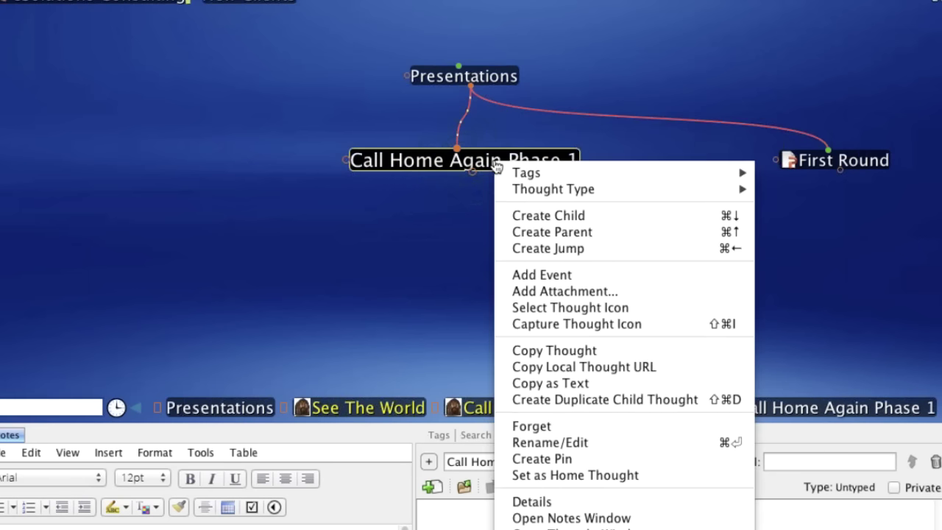
left_click(539, 291)
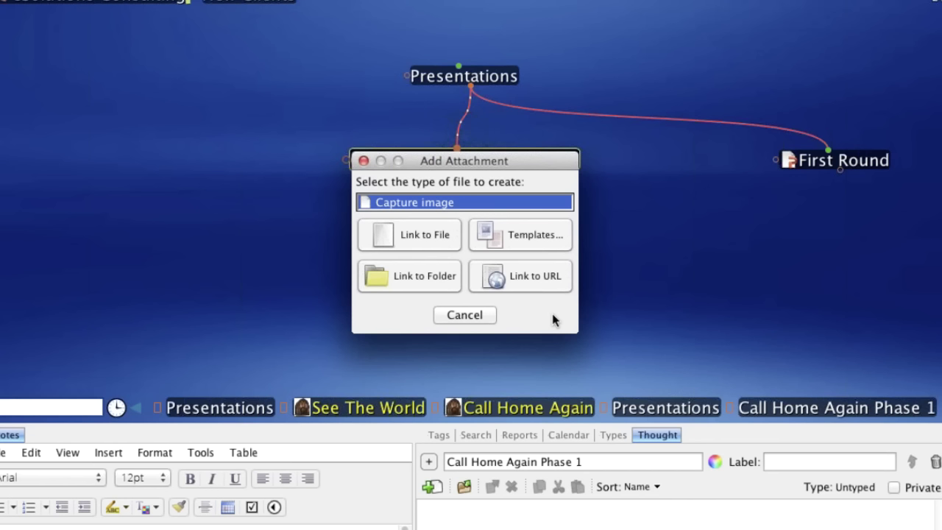
left_click(540, 234)
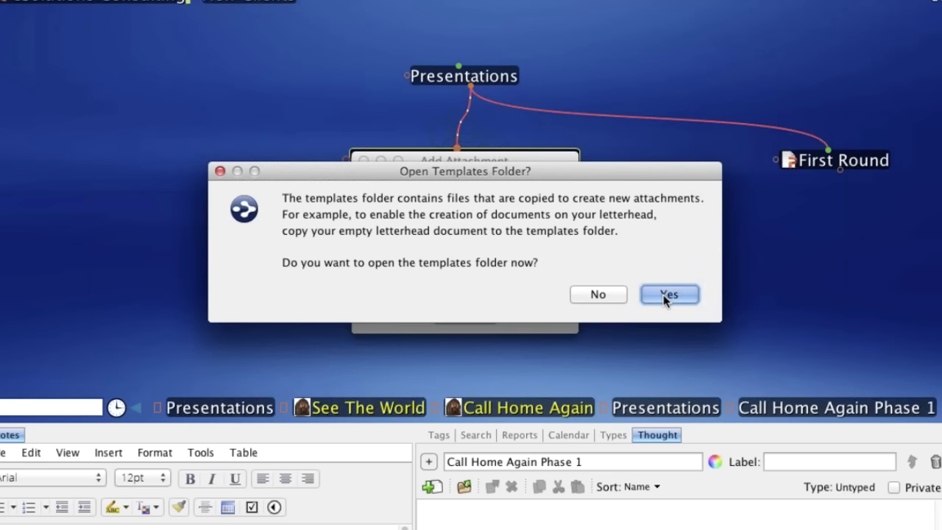
left_click(675, 295)
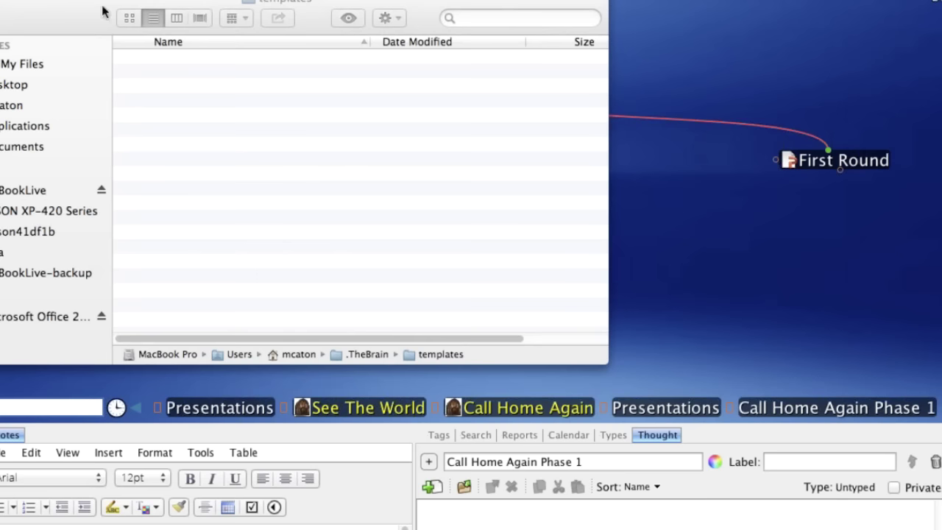
- Move Contract.doc from the ESolutions folder into TheBrain's templates folder, then return to TheBrain
left_click(103, 11)
left_click_drag(104, 10, 203, 2)
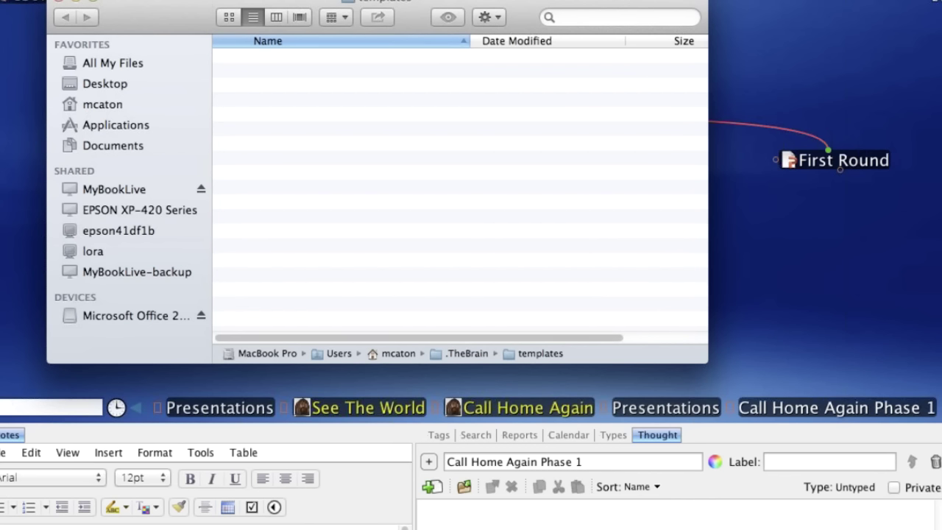
key("super+n")
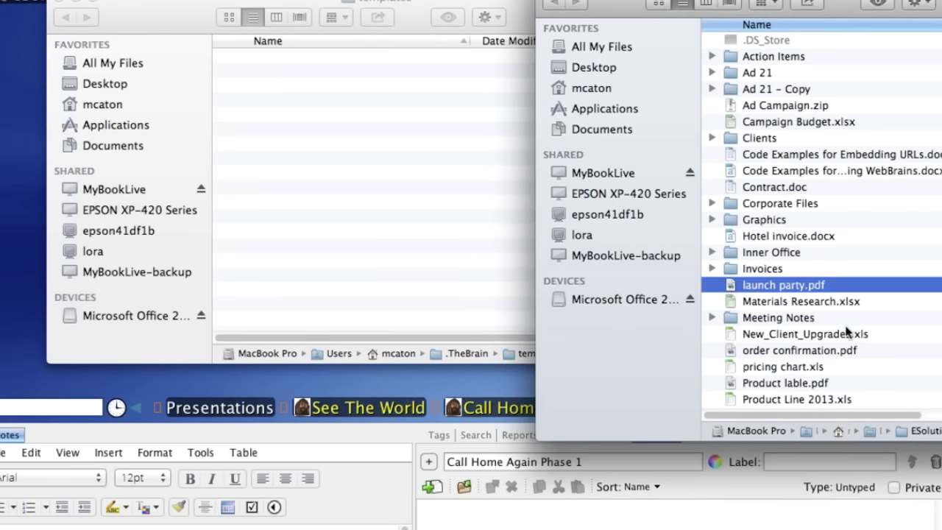
left_click(773, 185)
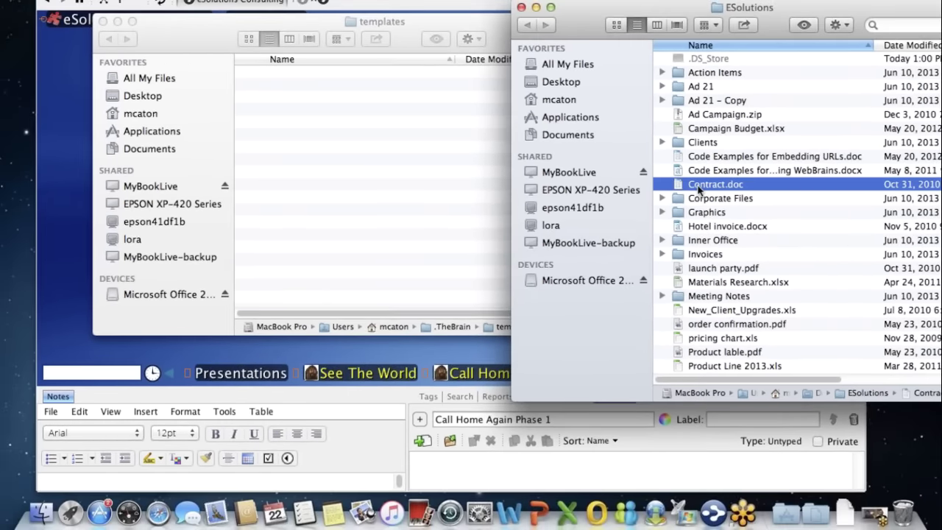
left_click_drag(699, 189, 343, 204)
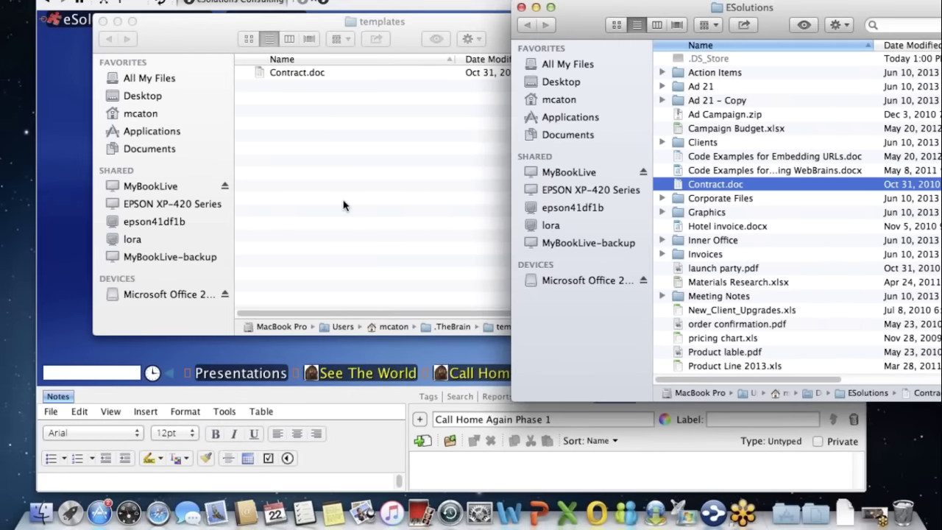
left_click(178, 35)
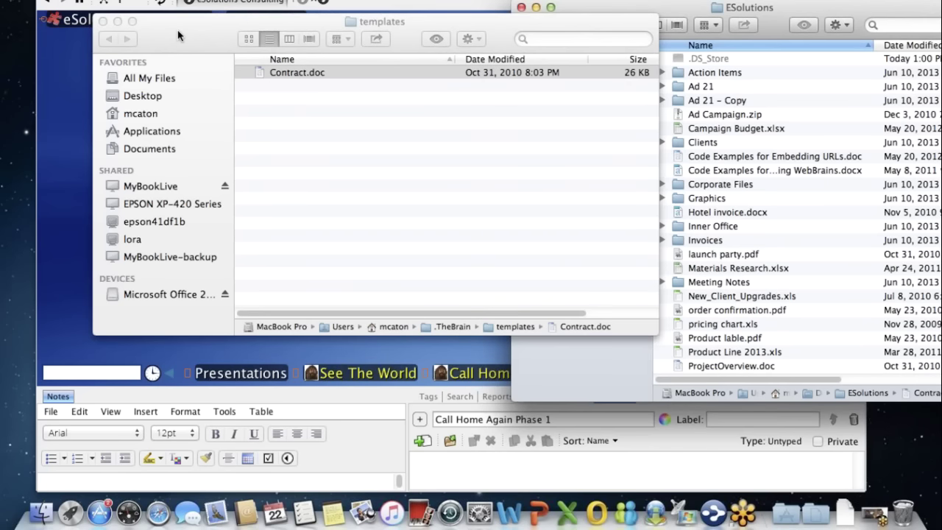
key("super+Tab")
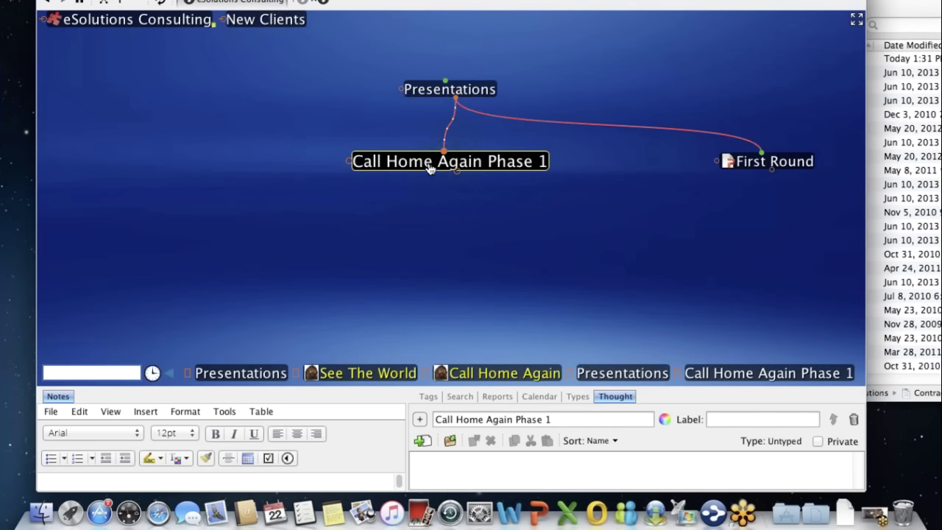
- Confirm Contract is listed as an attachment template, reopen the templates folder, then close that Finder window
right_click(431, 168)
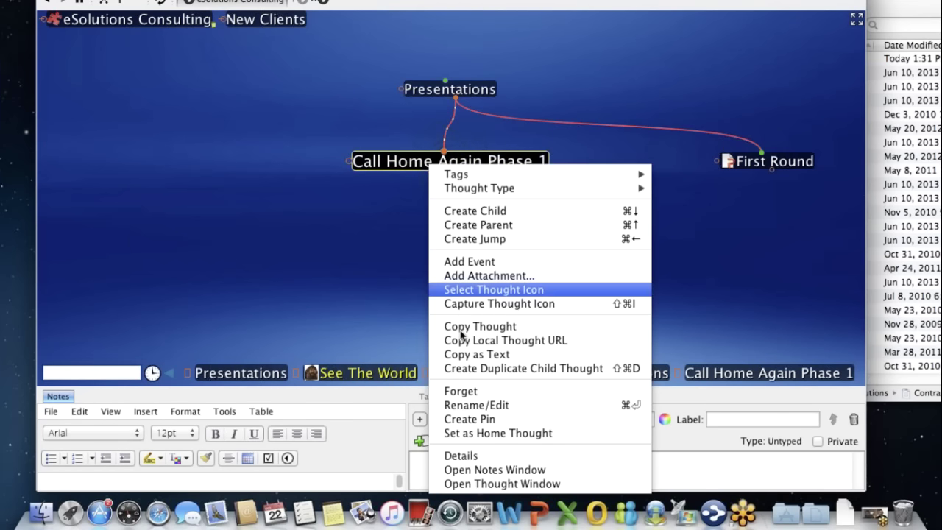
left_click(470, 277)
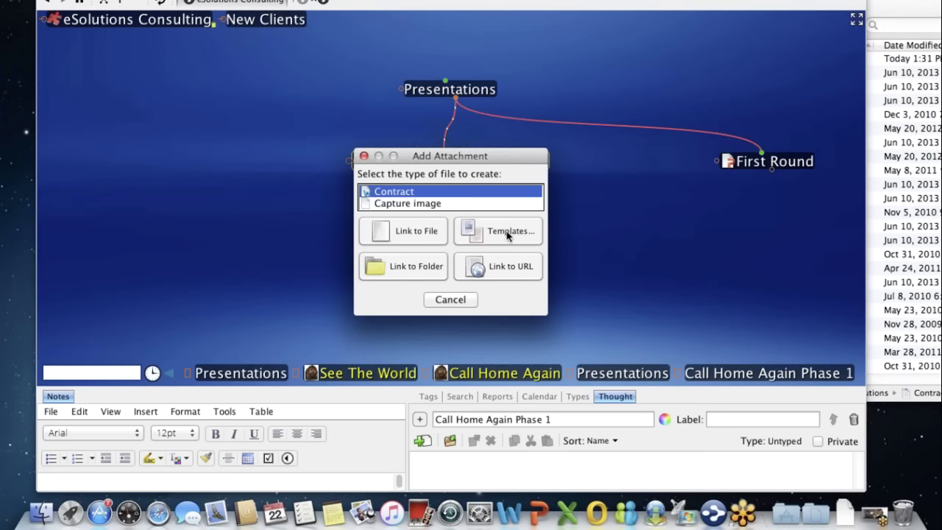
left_click(506, 232)
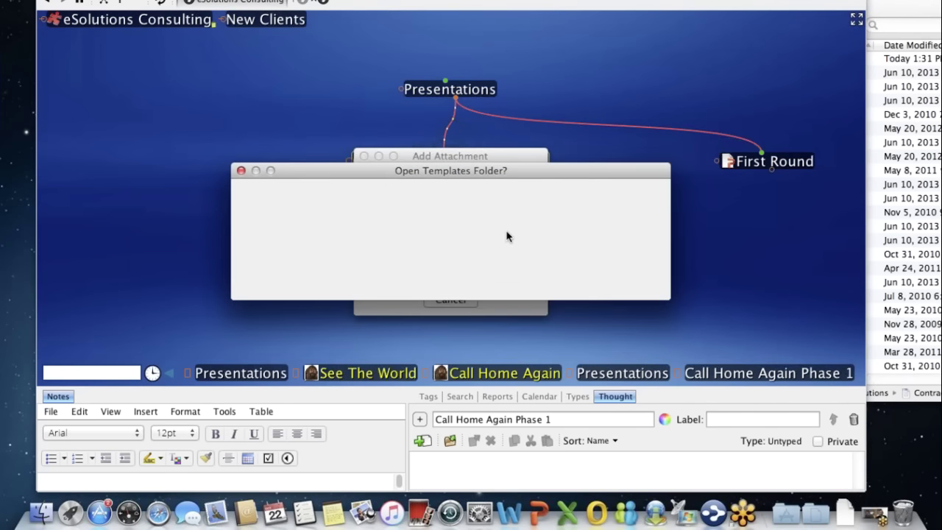
left_click(625, 276)
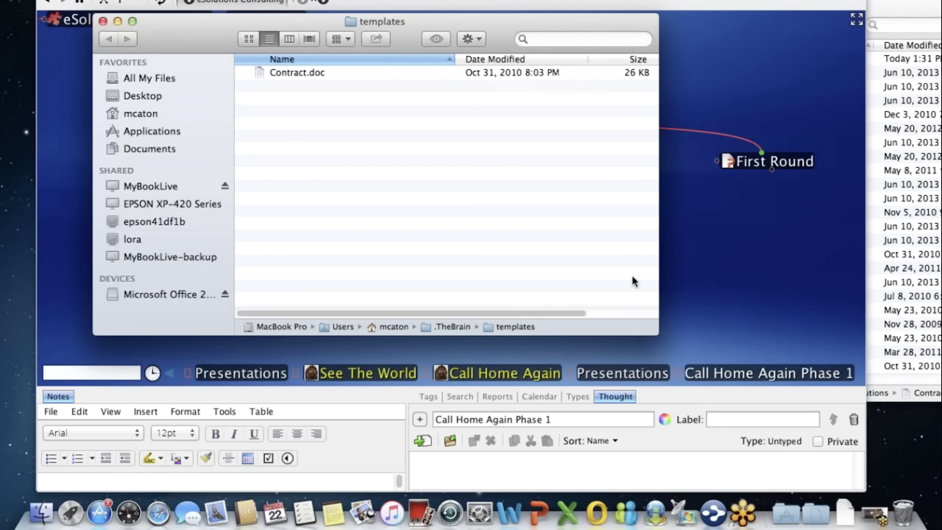
left_click(102, 22)
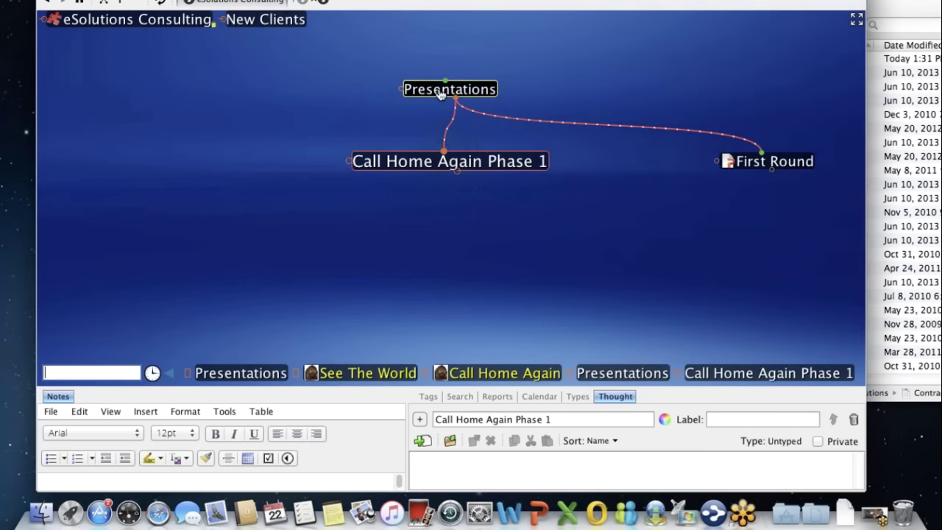
- Center Presentations, make the lower notes panel taller, and search for 'power'
left_click(440, 90)
left_click(440, 94)
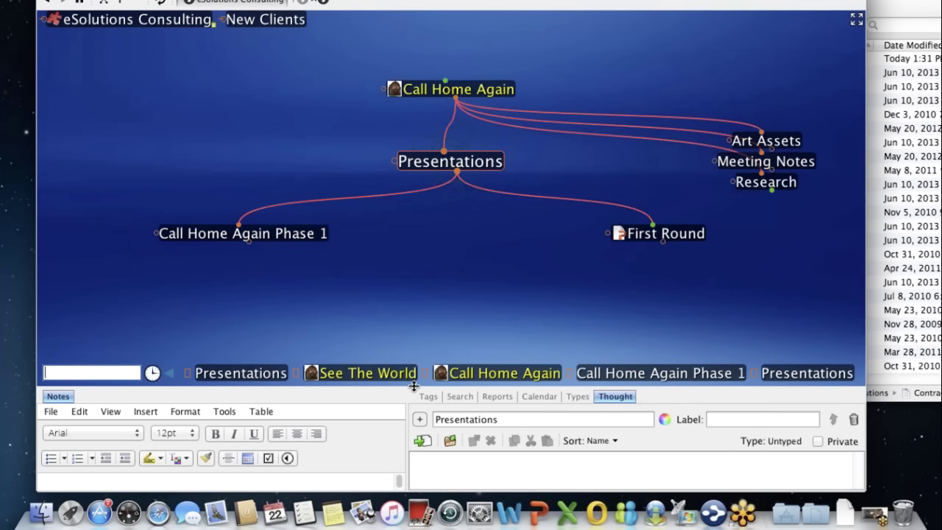
left_click_drag(414, 385, 414, 325)
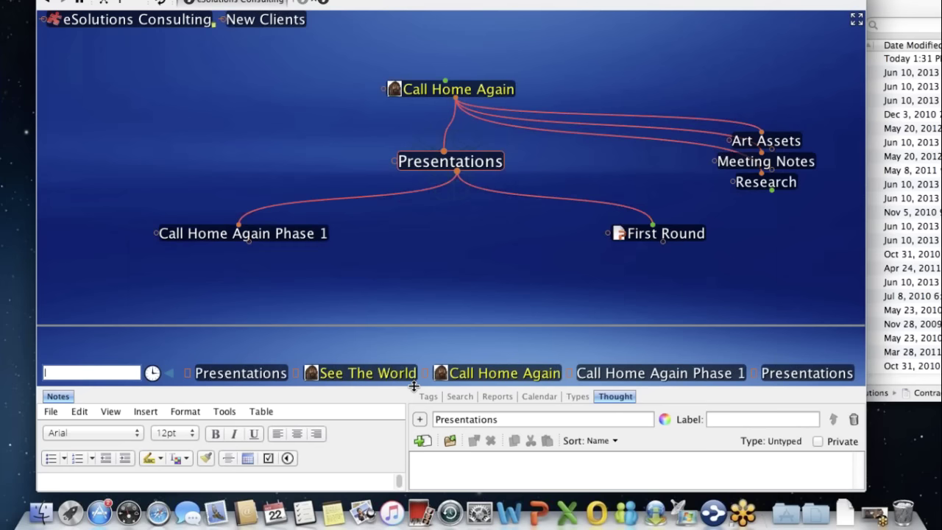
left_click_drag(414, 385, 414, 324)
type("power")
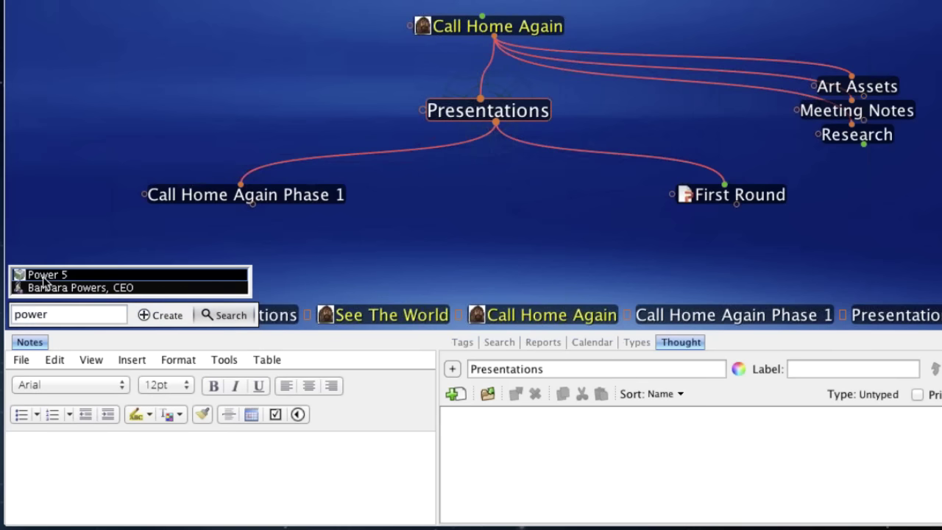
- Jump to Power 5 from the search suggestions, then on to Los Angeles and Servers by Location
left_click(43, 280)
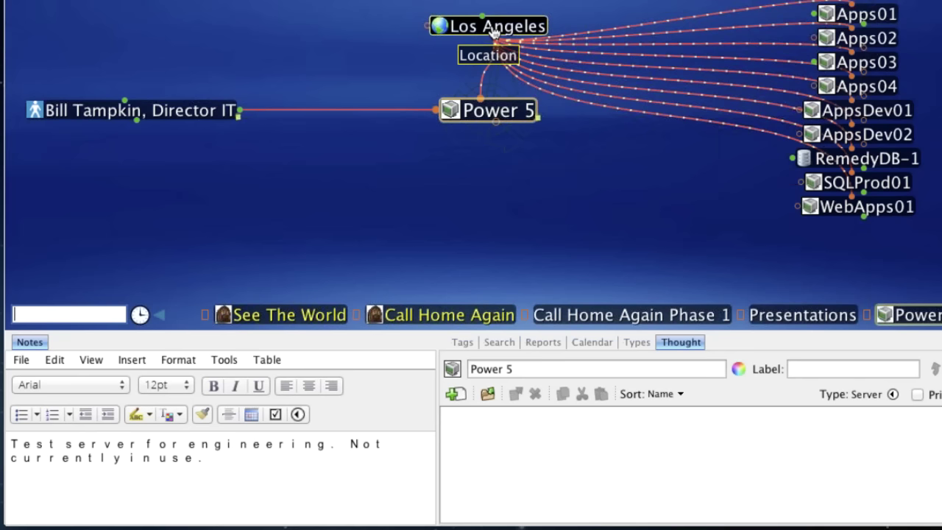
left_click(493, 29)
left_click(478, 31)
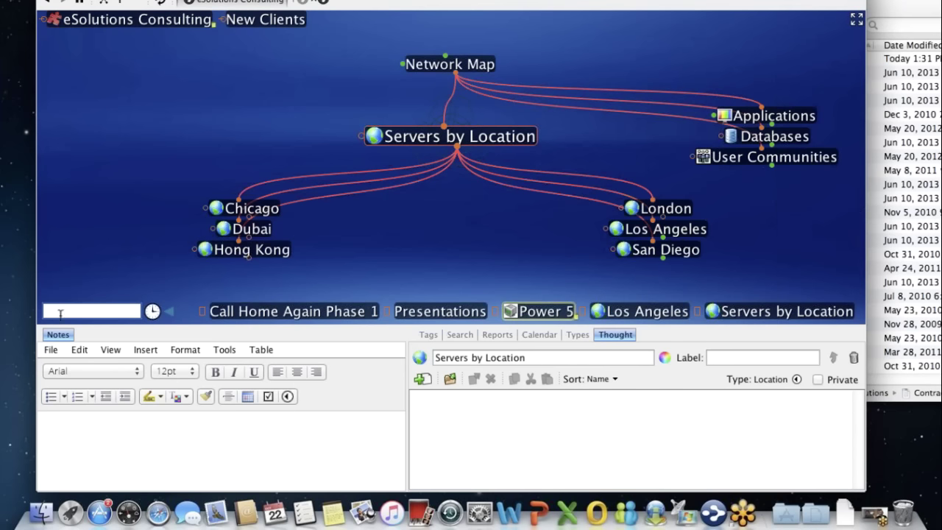
- Search for 'power', enlarge the lower panels, and show Servers by Location's thought properties
type("power")
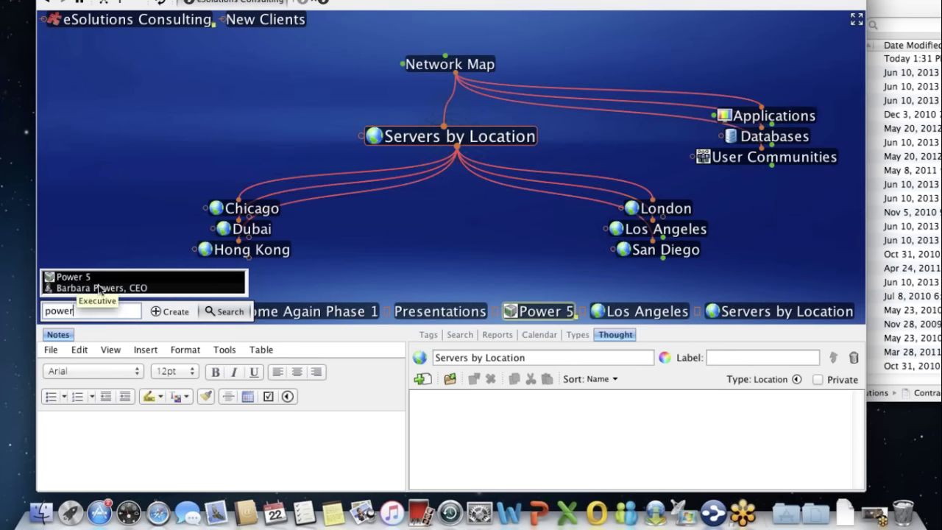
left_click(236, 311)
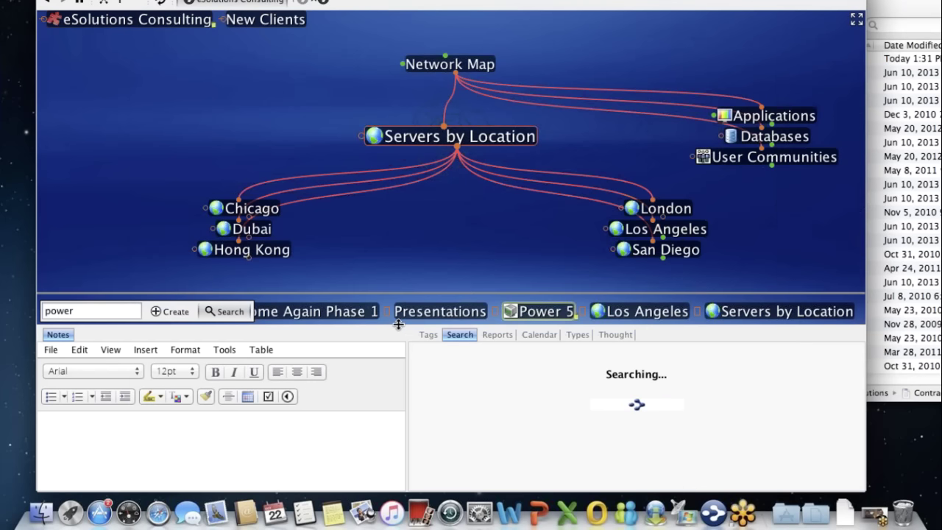
left_click_drag(398, 324, 412, 293)
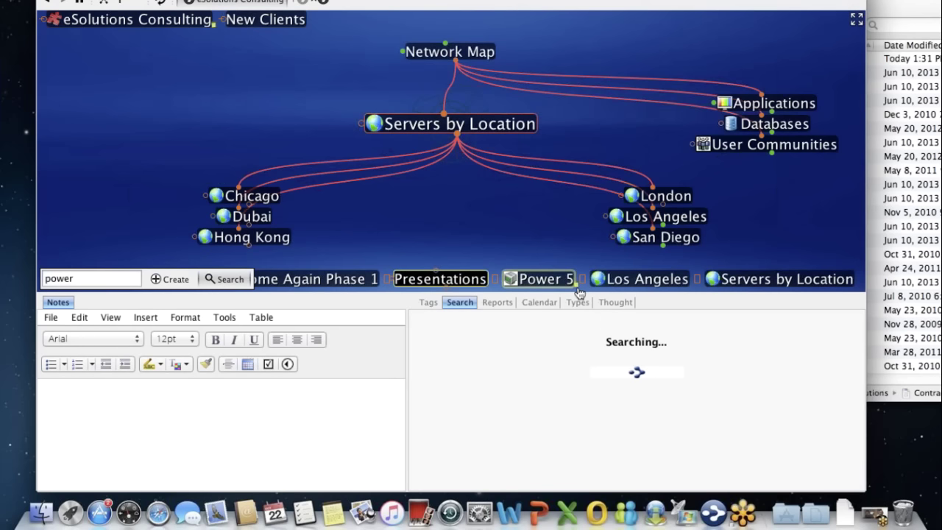
left_click(616, 303)
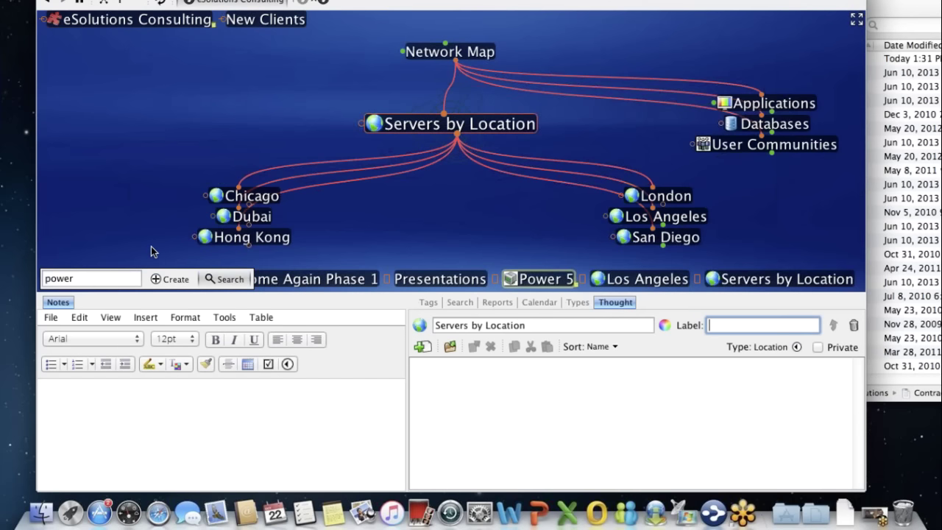
- Go back through the history to Call Home Again, then Presentations, and activate First Round
left_click(170, 281)
left_click(170, 281)
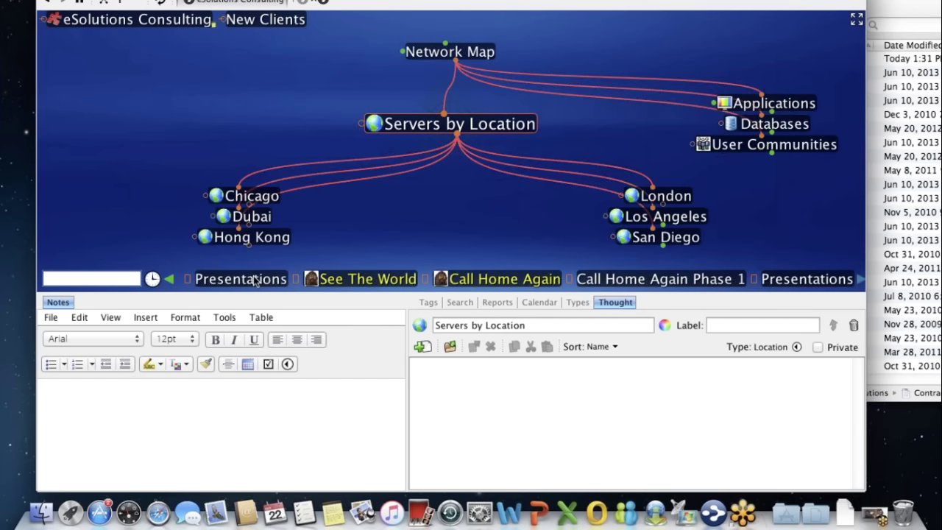
left_click(492, 281)
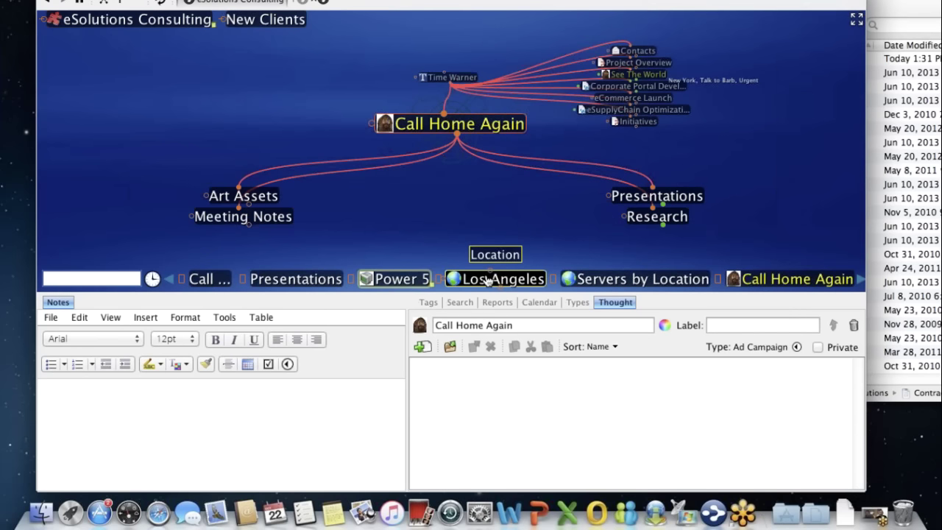
left_click(680, 206)
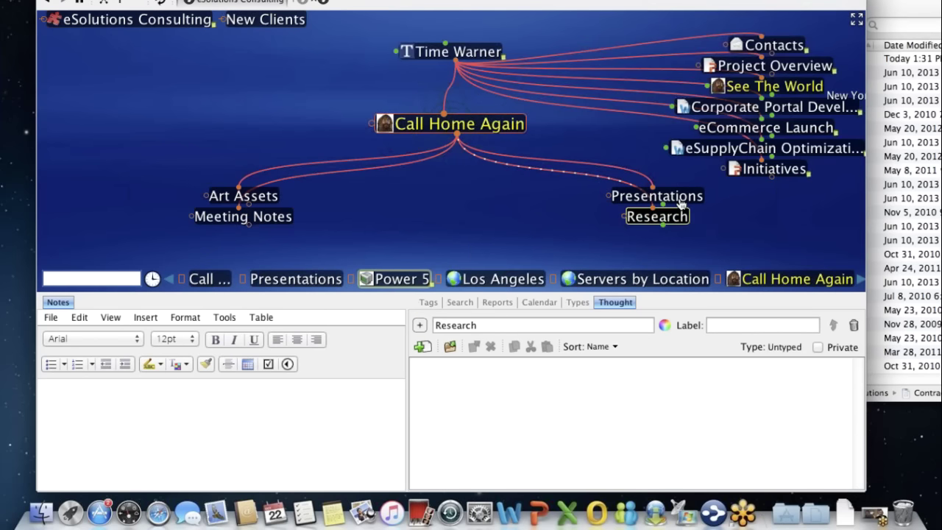
left_click(680, 199)
left_click(680, 198)
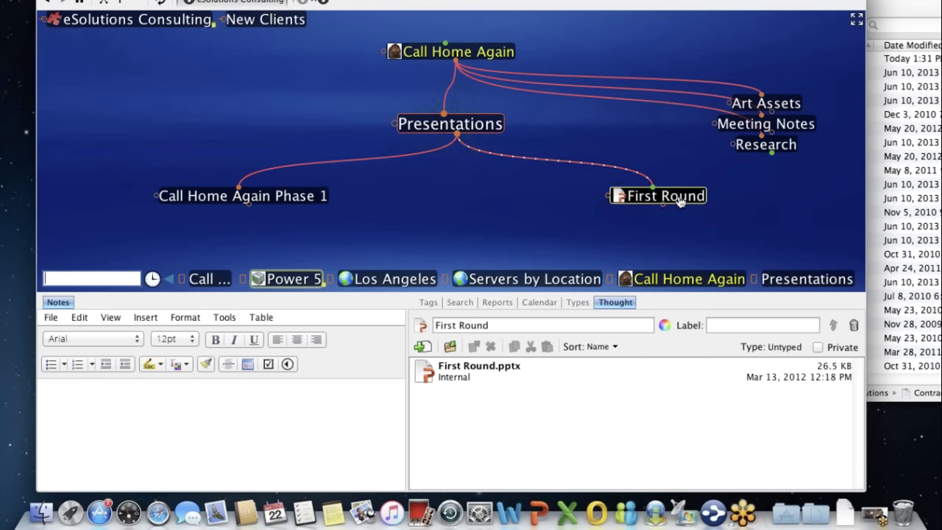
left_click(564, 227)
left_click(685, 199)
left_click(692, 199)
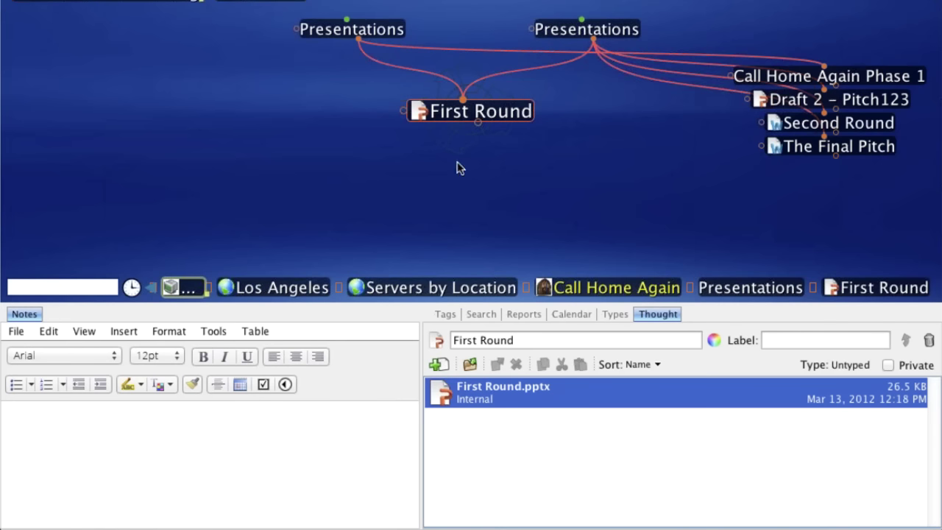
- Duplicate First Round.pptx so First Round also holds Copy of First Round.pptx
right_click(439, 396)
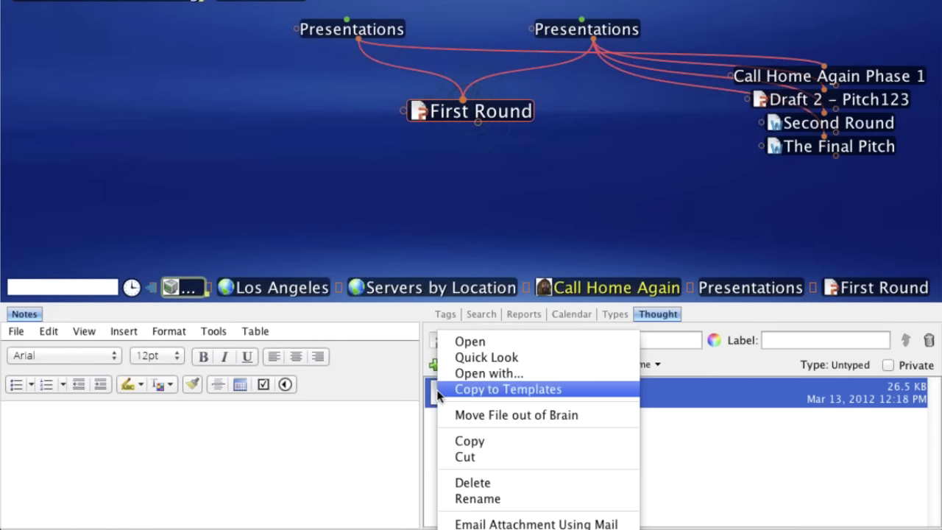
left_click(459, 442)
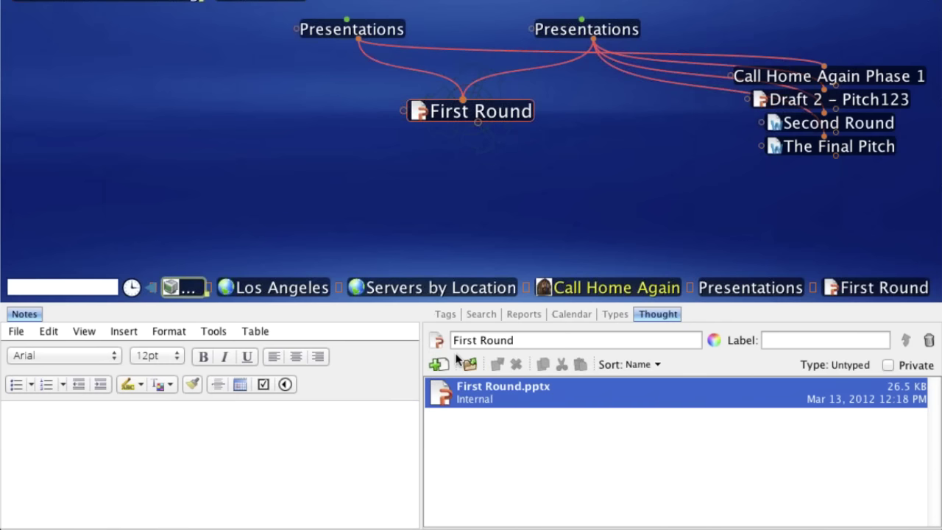
left_click(581, 364)
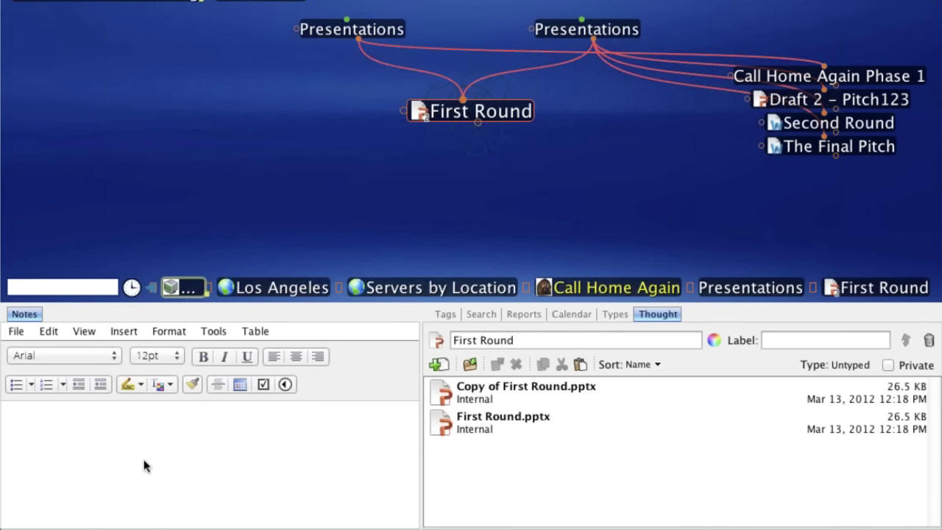
- Write 'round one -' in First Round's note and show the power search results
type("r")
type("our")
key("BackSpace")
type("nd one -")
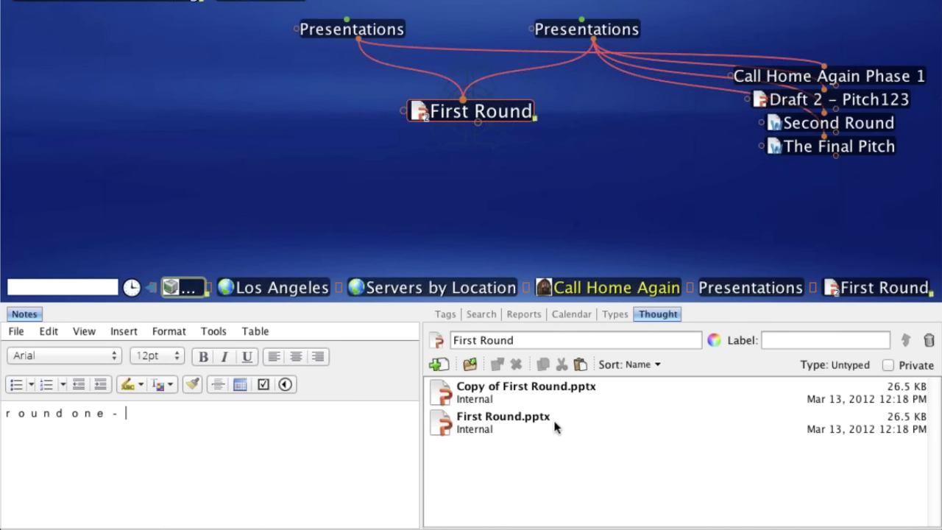
left_click(481, 314)
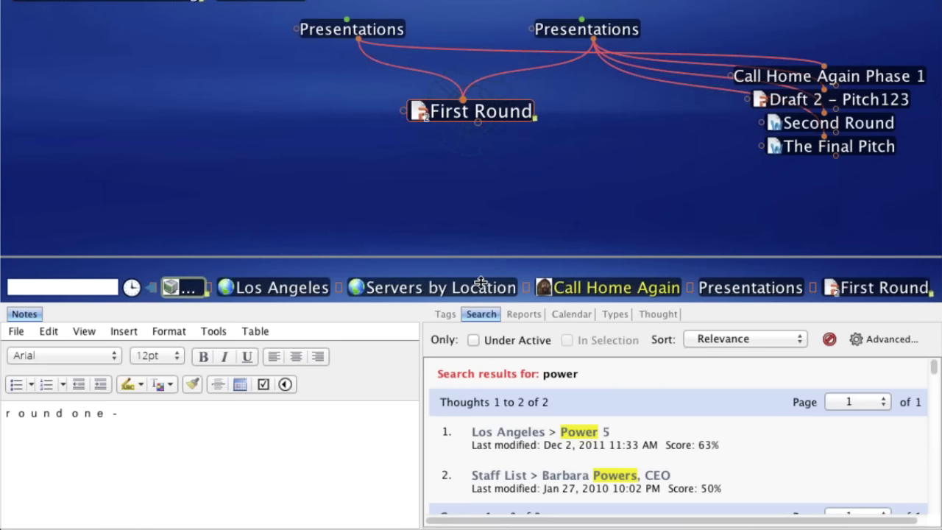
- Enlarge the lower panes and scroll the power results to the Mail, Address Book and iCal matches
left_click_drag(480, 282, 480, 273)
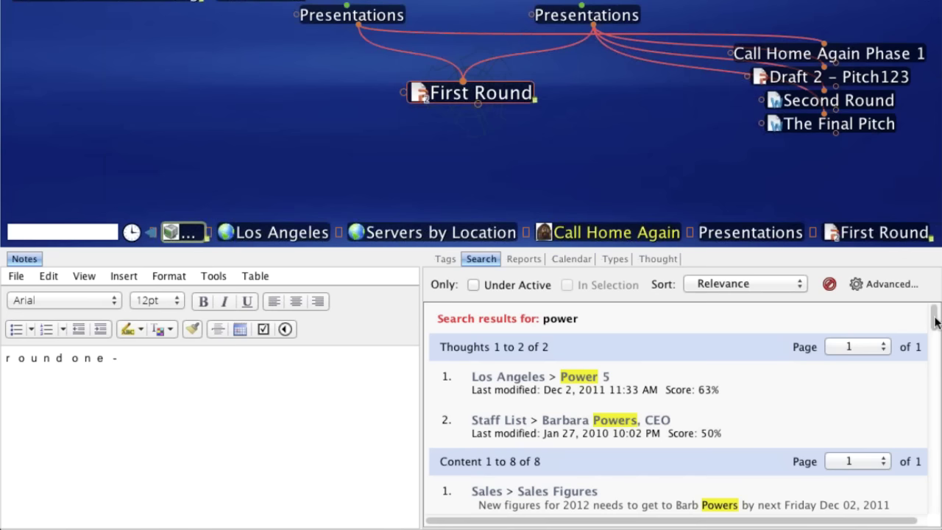
scroll(935, 320, "down", 1)
left_click_drag(935, 321, 939, 425)
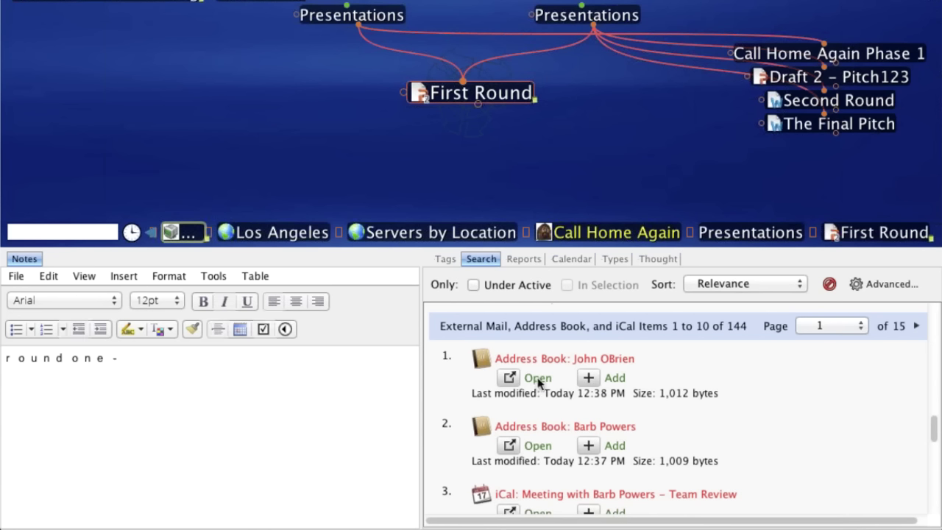
left_click(538, 381)
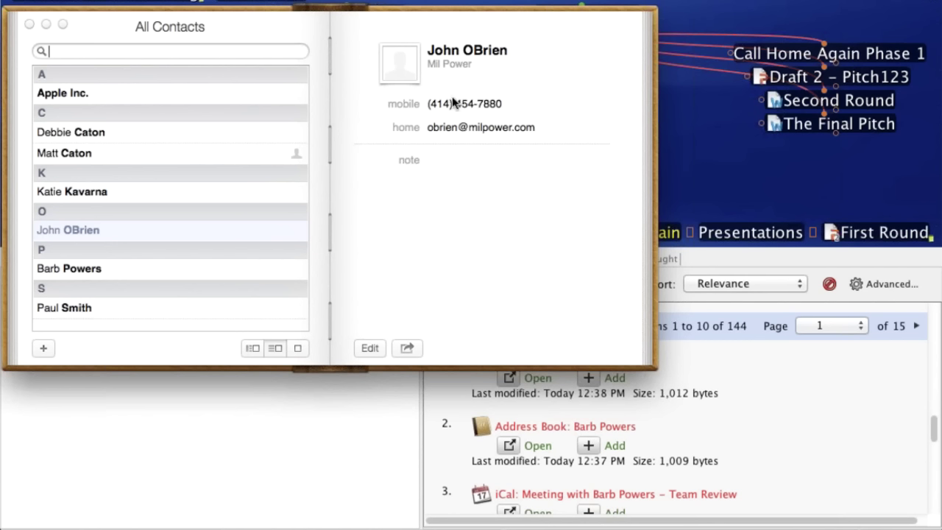
left_click(802, 407)
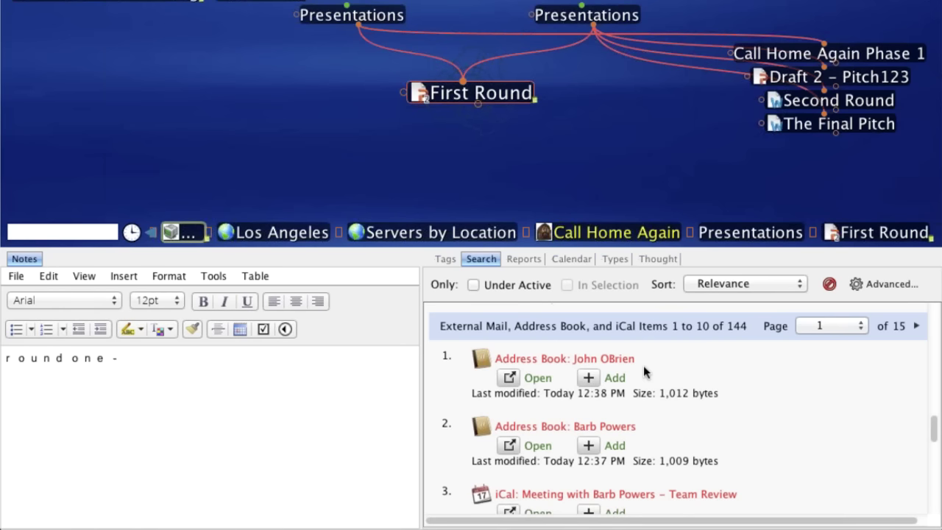
- Add the iCal team-review meeting from the power results as a thought under First Round
scroll(679, 375, "up", 1)
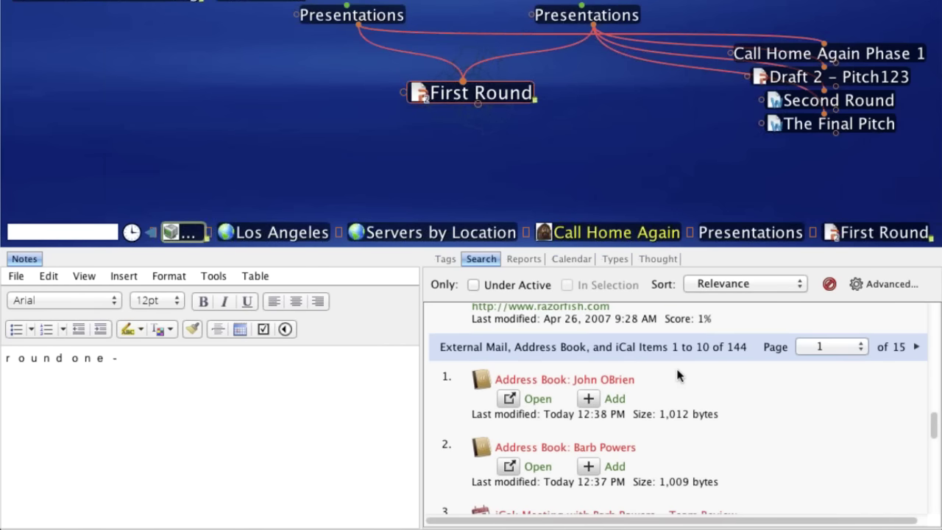
scroll(697, 418, "down", 3)
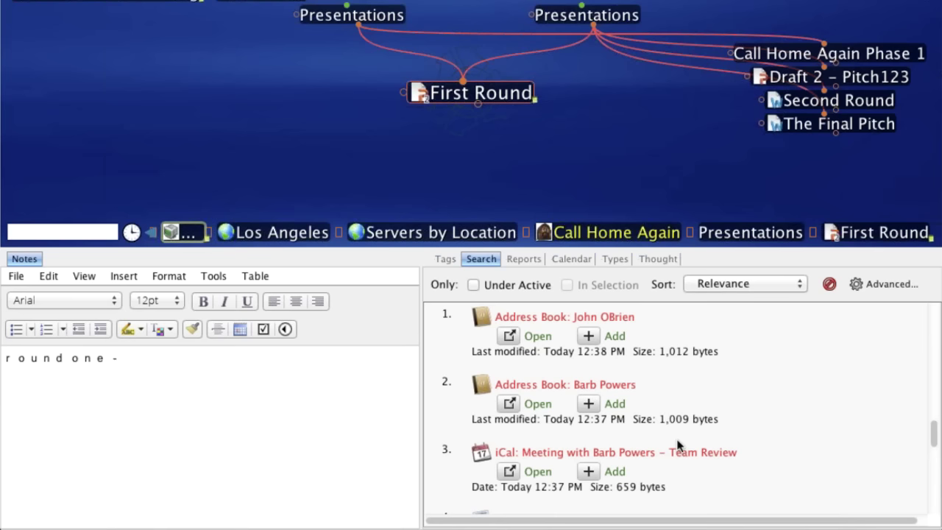
scroll(631, 385, "up", 2)
scroll(637, 390, "down", 2)
scroll(642, 384, "down", 1)
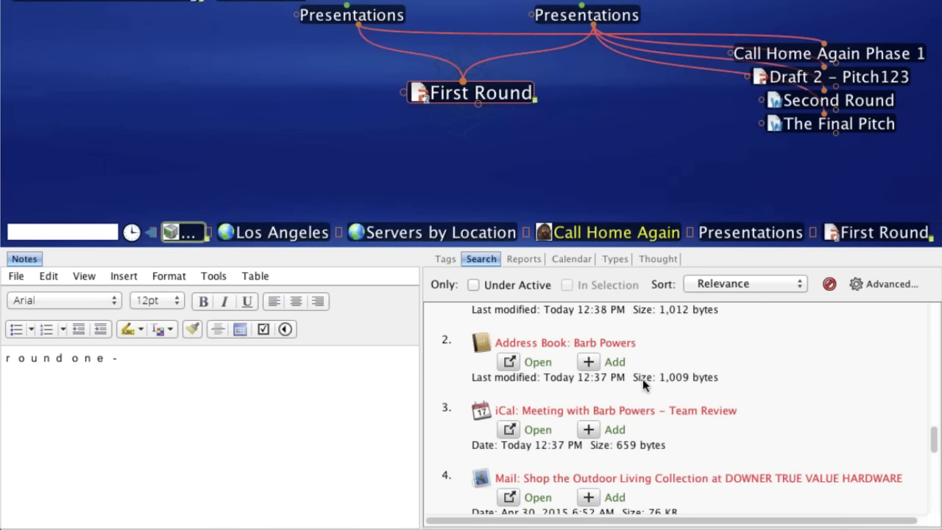
scroll(540, 460, "down", 1)
scroll(562, 466, "down", 3)
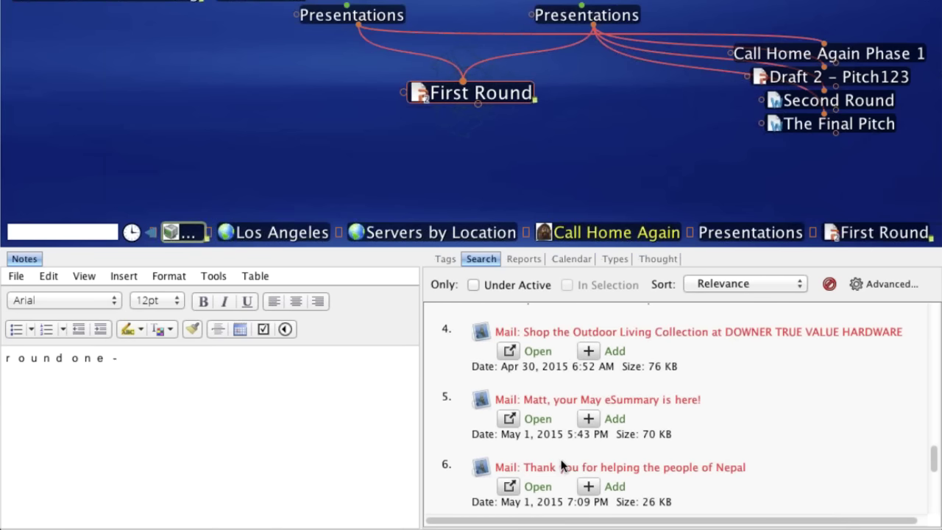
scroll(561, 466, "up", 4)
scroll(640, 460, "up", 1)
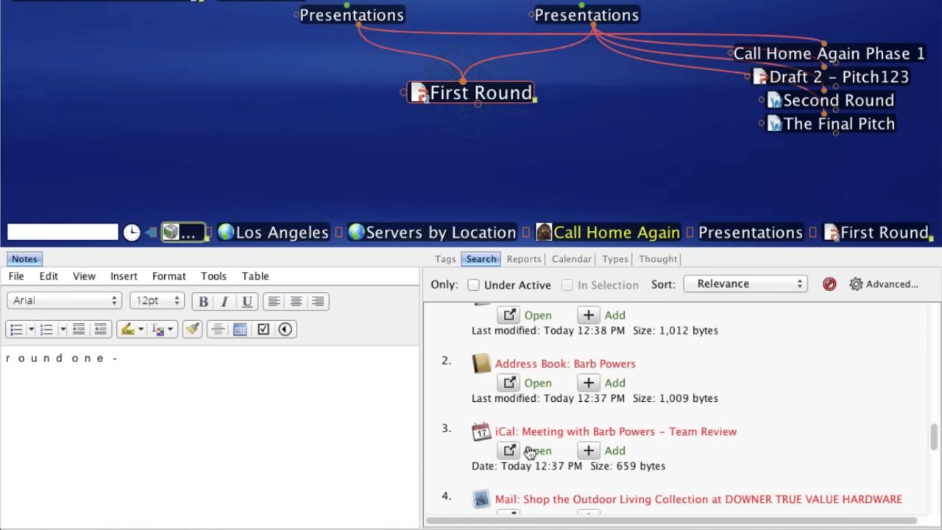
left_click(615, 450)
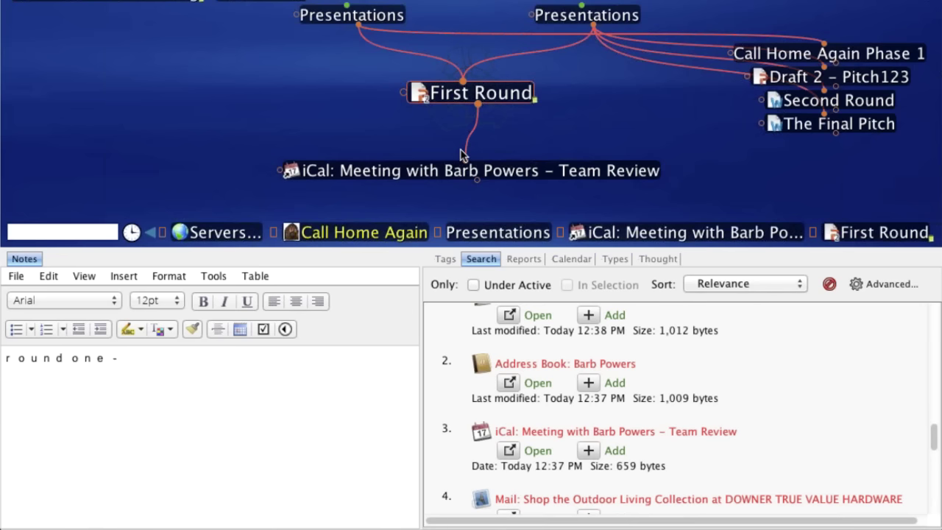
- Visit the new meeting thought, then return to First Round
left_click(447, 166)
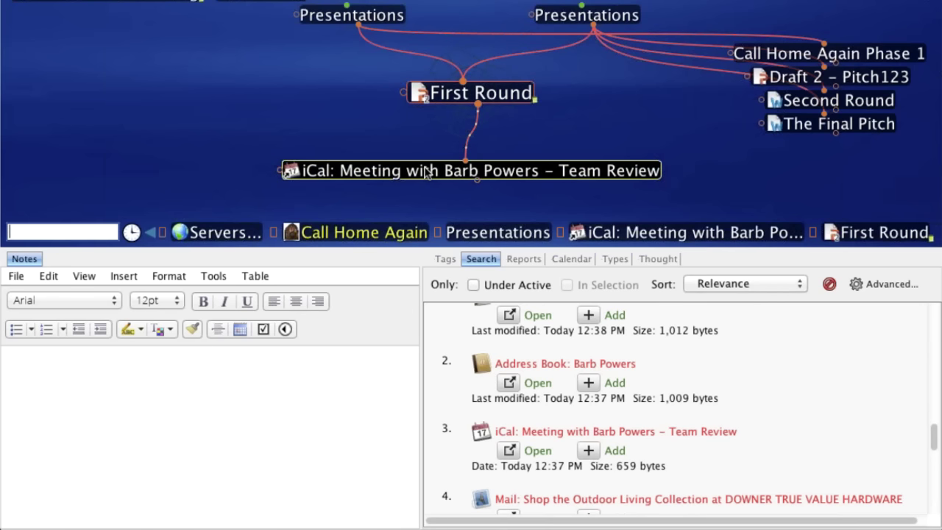
left_click(425, 170)
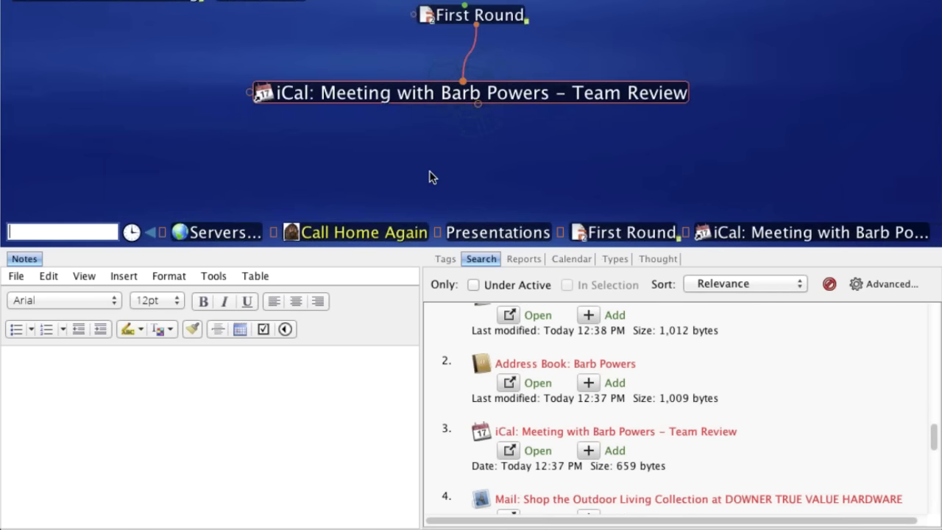
left_click(494, 18)
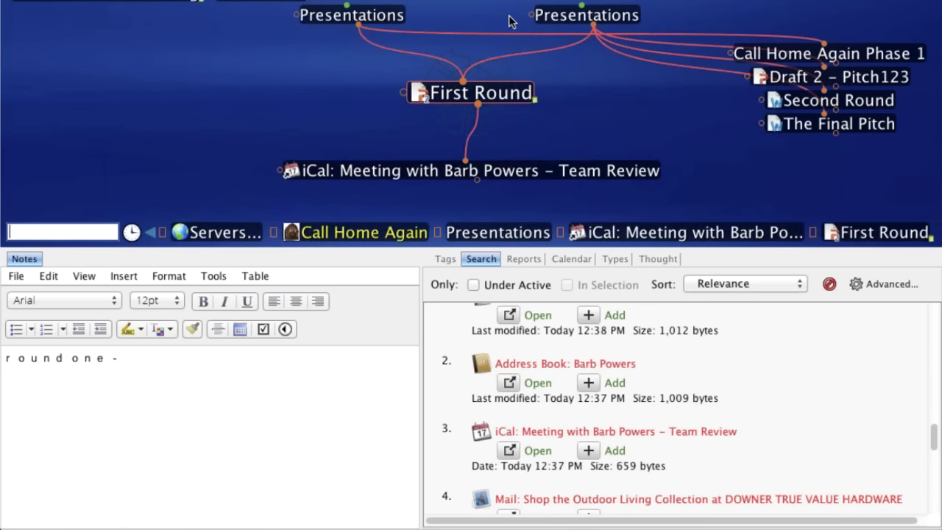
- Navigate via Presentations and See The World to Call Home Again and drag out a new linked thought
left_click(563, 23)
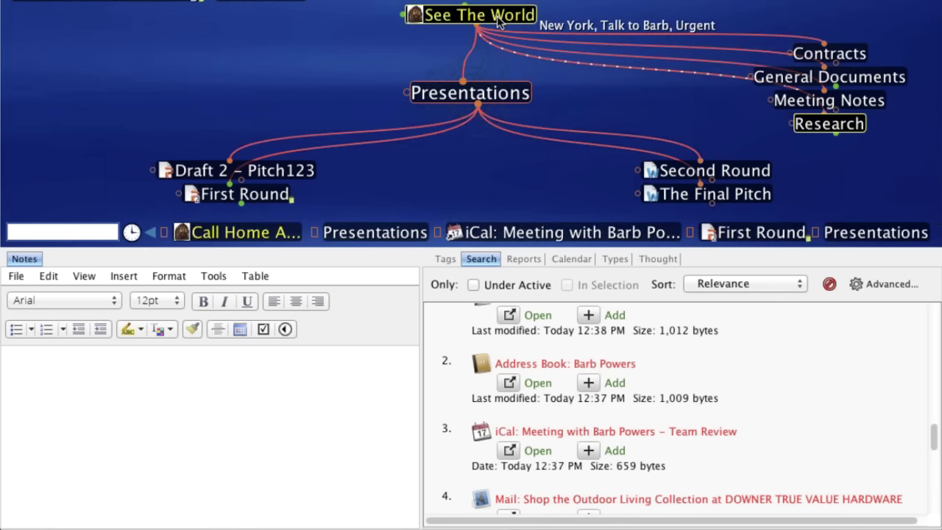
mouse_move(502, 20)
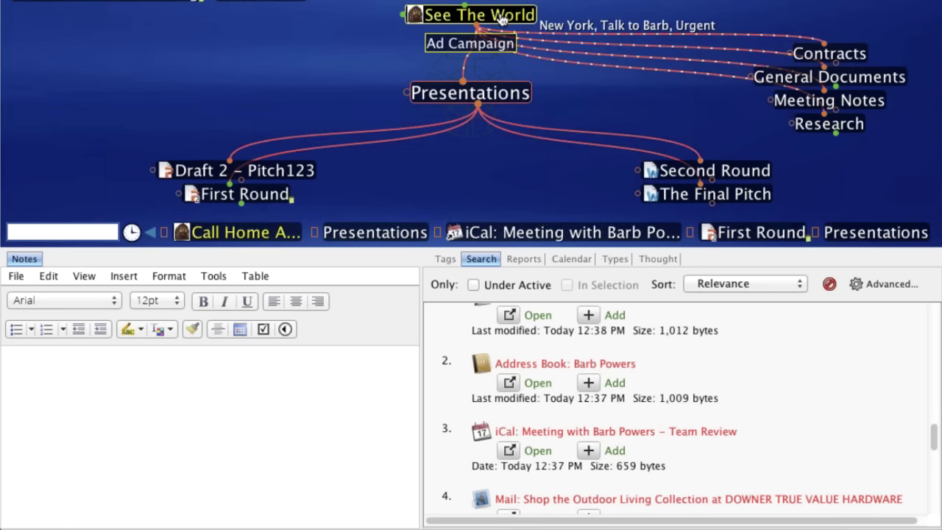
left_click(502, 20)
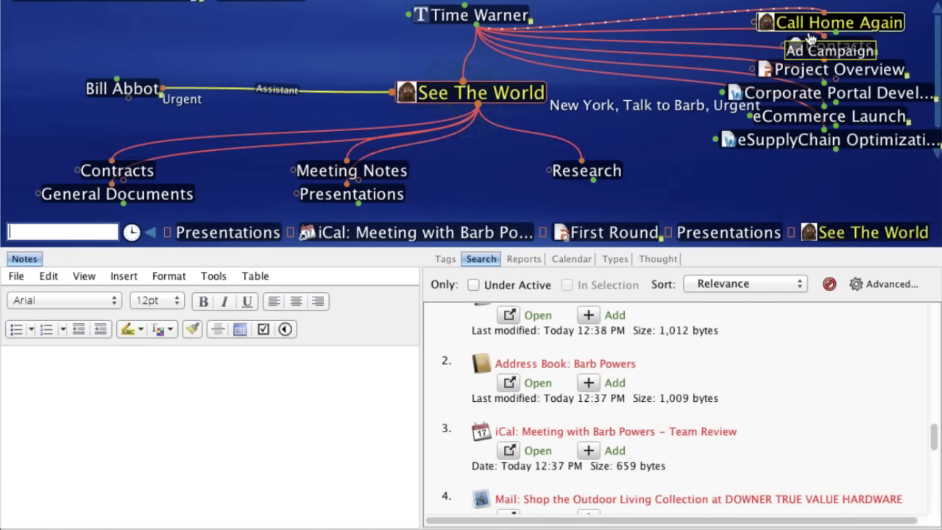
left_click(817, 23)
left_click_drag(379, 92, 203, 103)
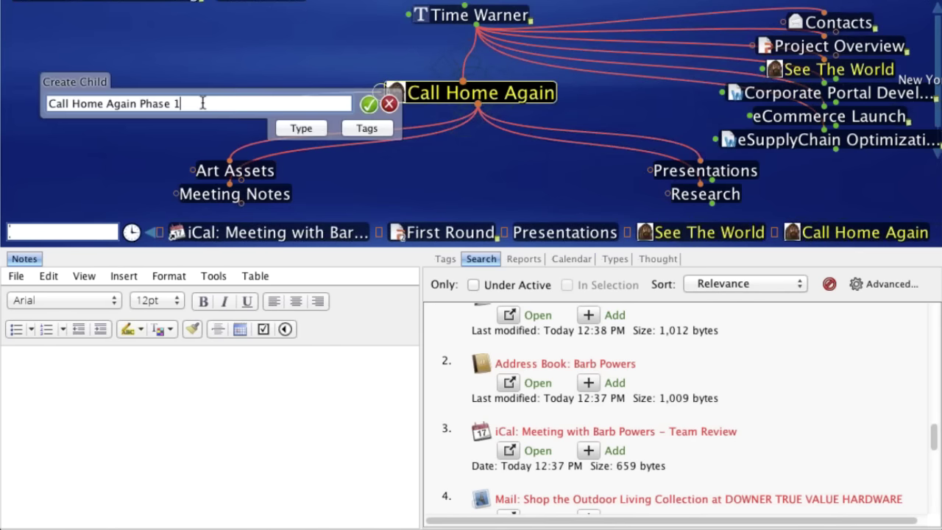
- Make the new thought a jump link named with the contact's name, leaving it untyped
key("Return")
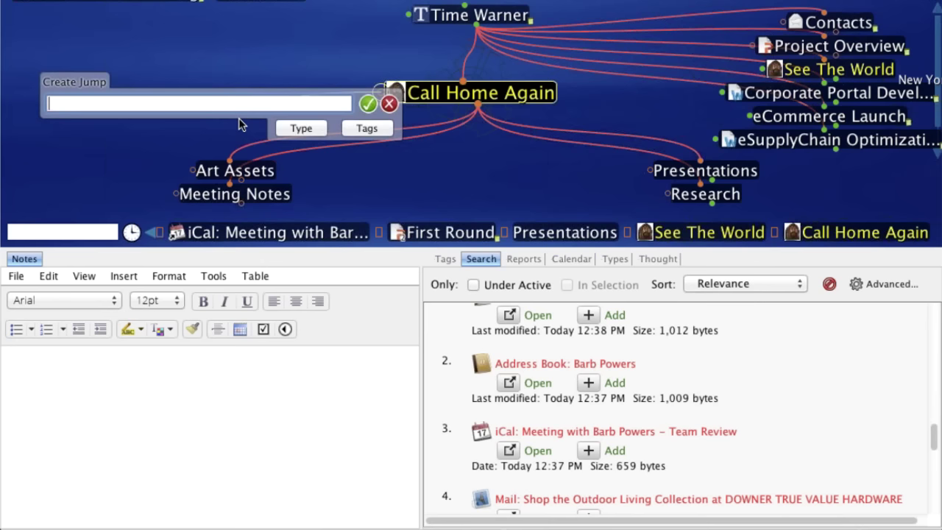
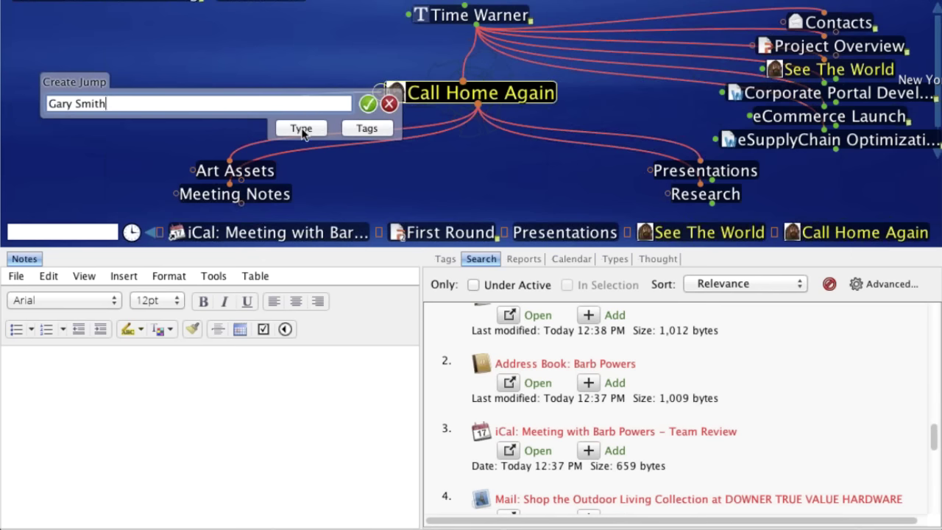
left_click(302, 129)
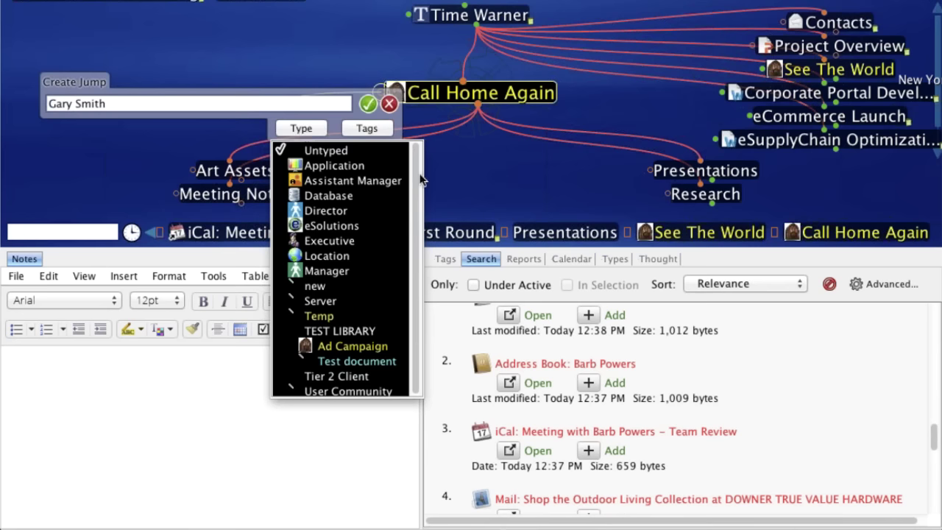
scroll(416, 227, "down", 1)
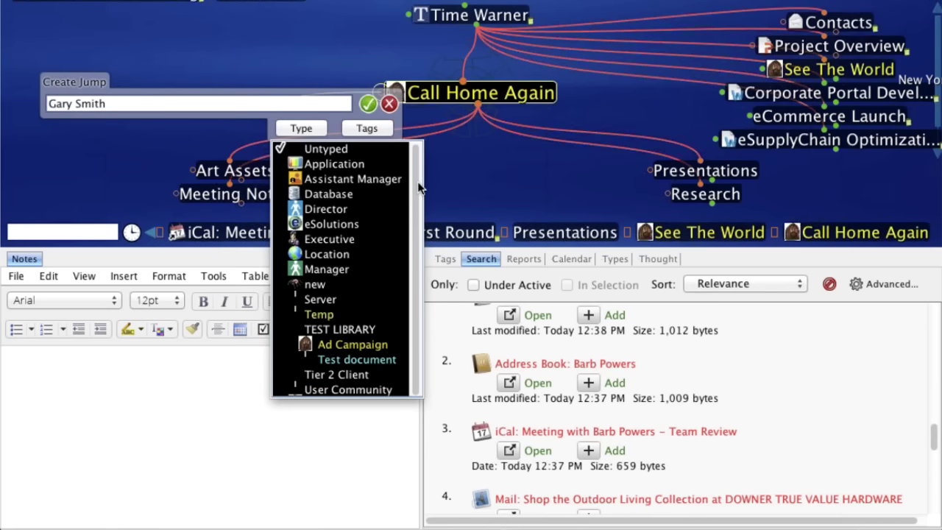
left_click(368, 106)
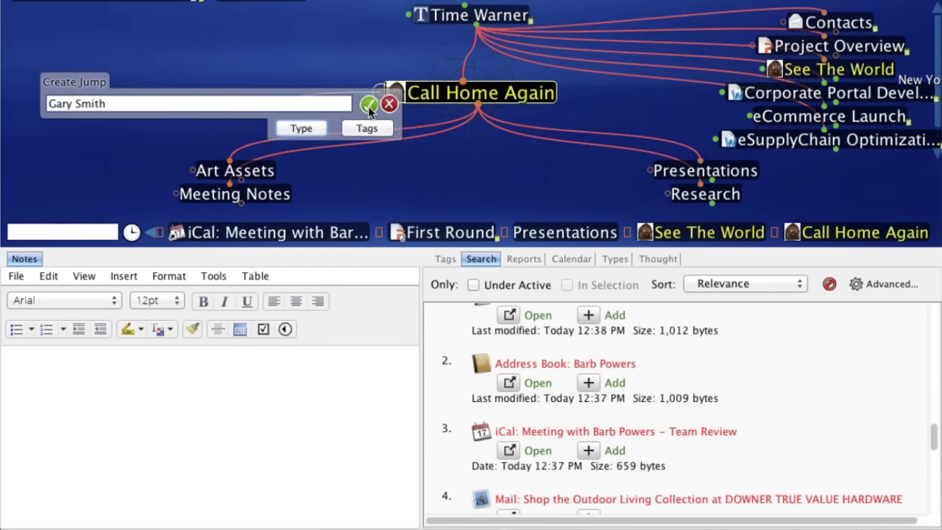
left_click(369, 105)
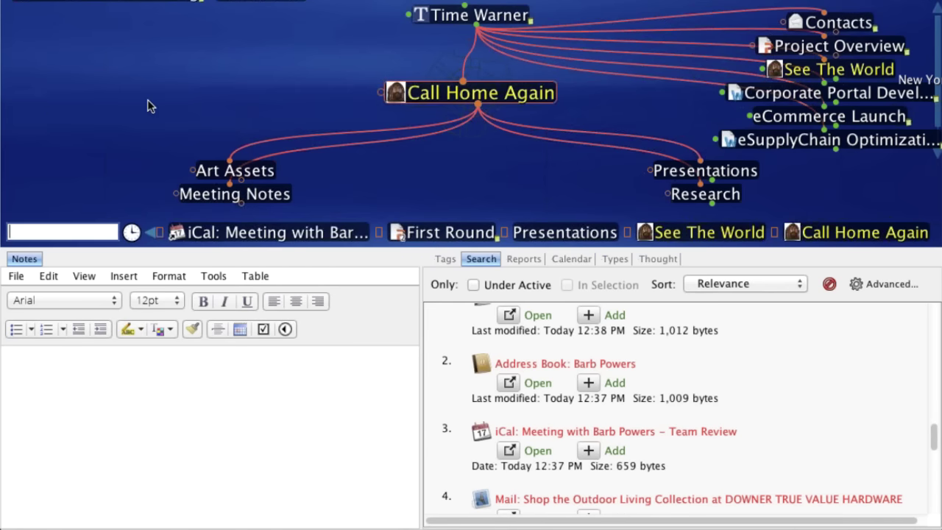
- Create a new 'Sub Contractor' thought type and assign it to the contact thought
left_click(147, 93)
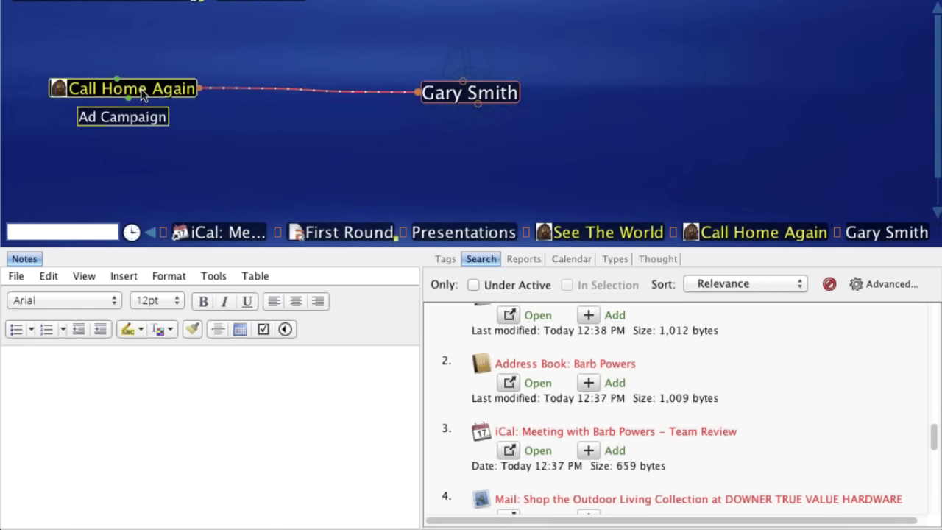
right_click(492, 96)
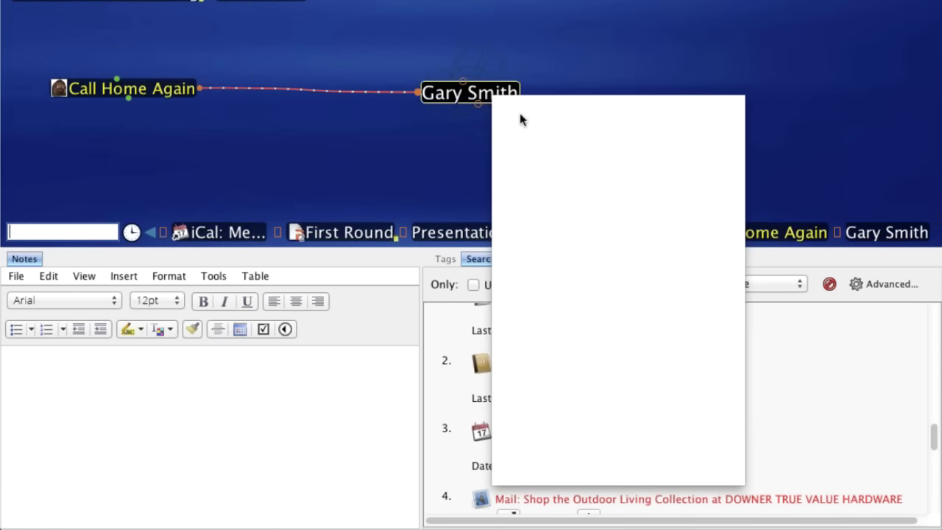
mouse_move(530, 123)
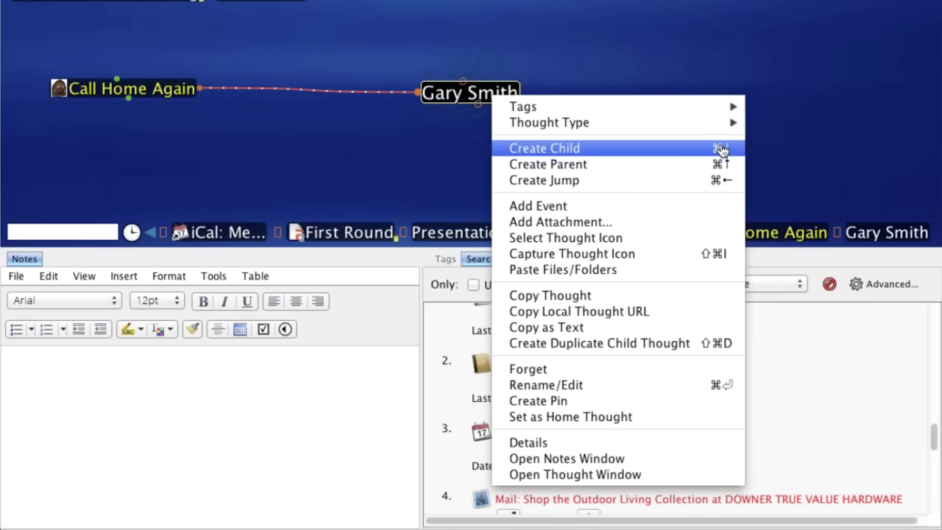
mouse_move(741, 120)
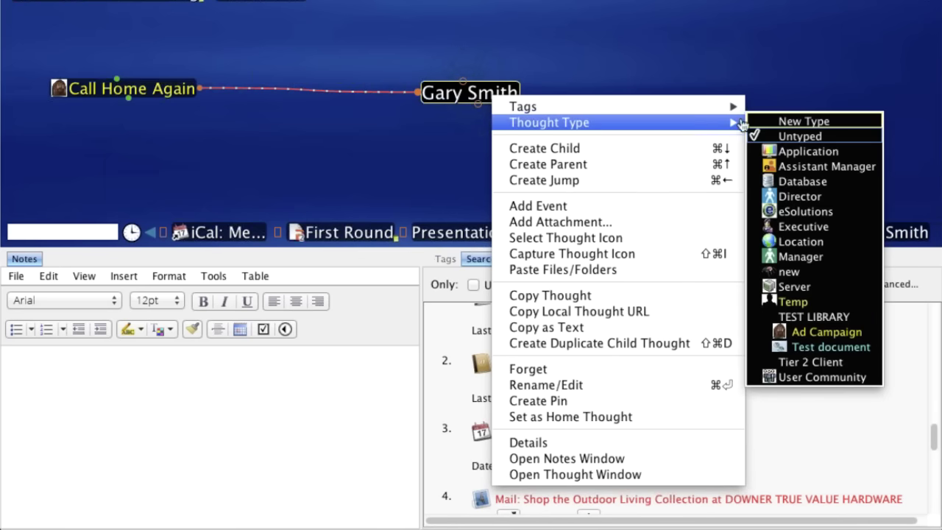
left_click(822, 123)
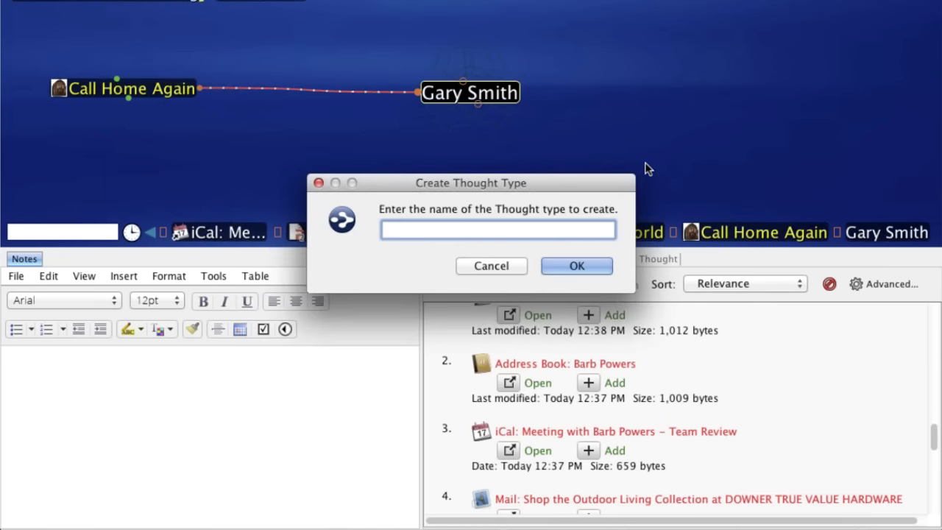
type("Sub Contractor")
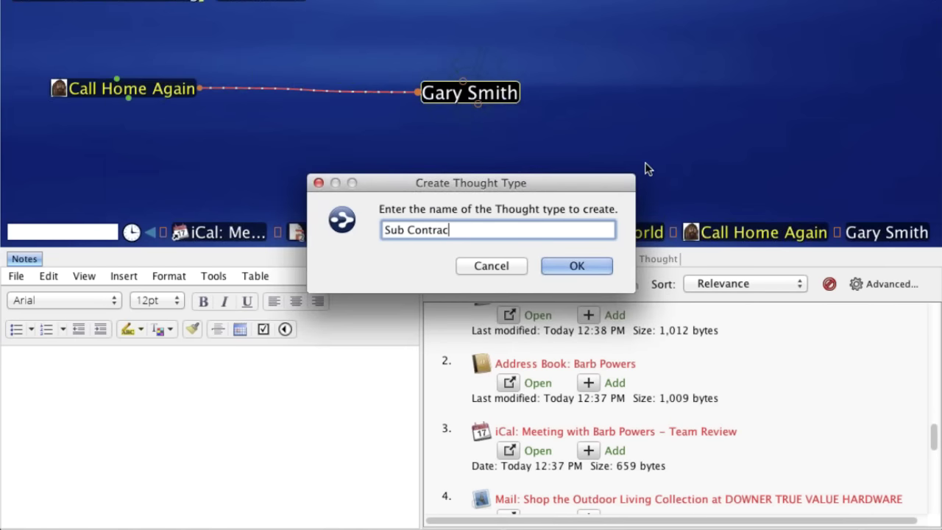
left_click(599, 271)
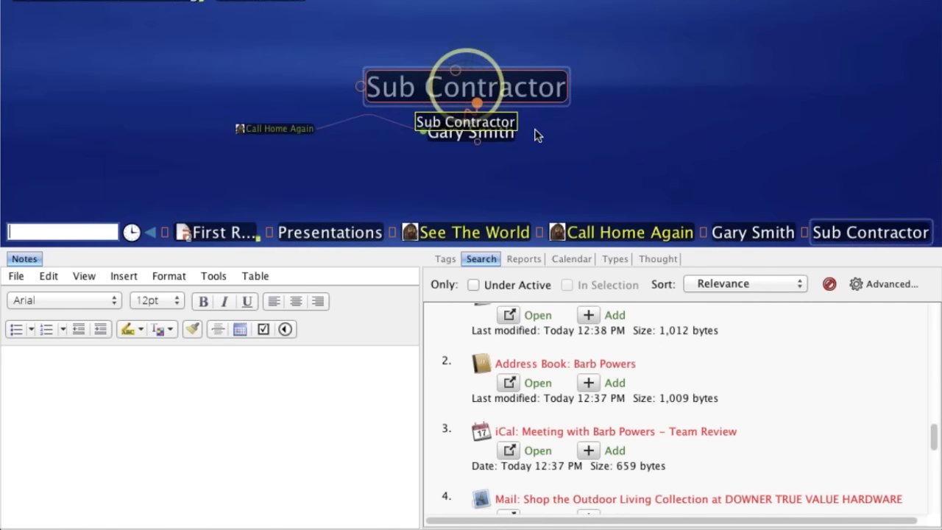
- Give the Sub Contractor type a grey person icon from the People category
left_click(653, 259)
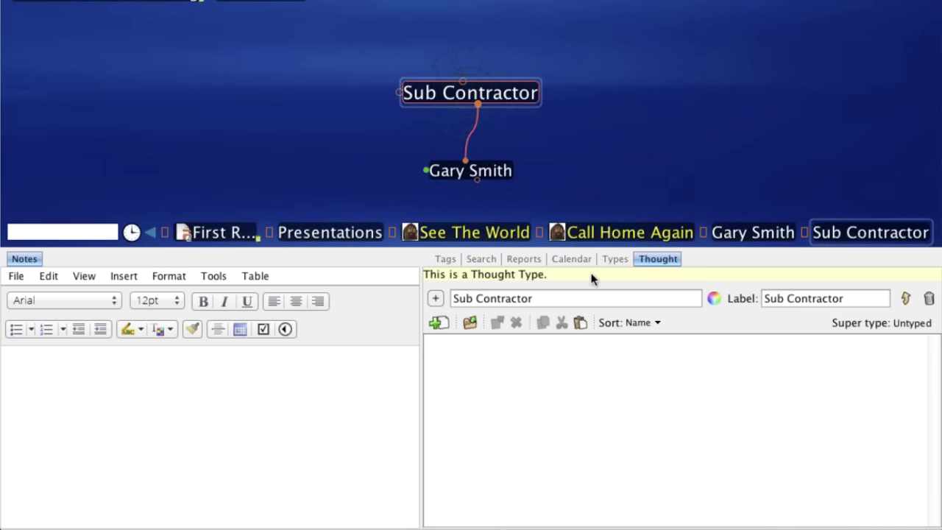
left_click(435, 299)
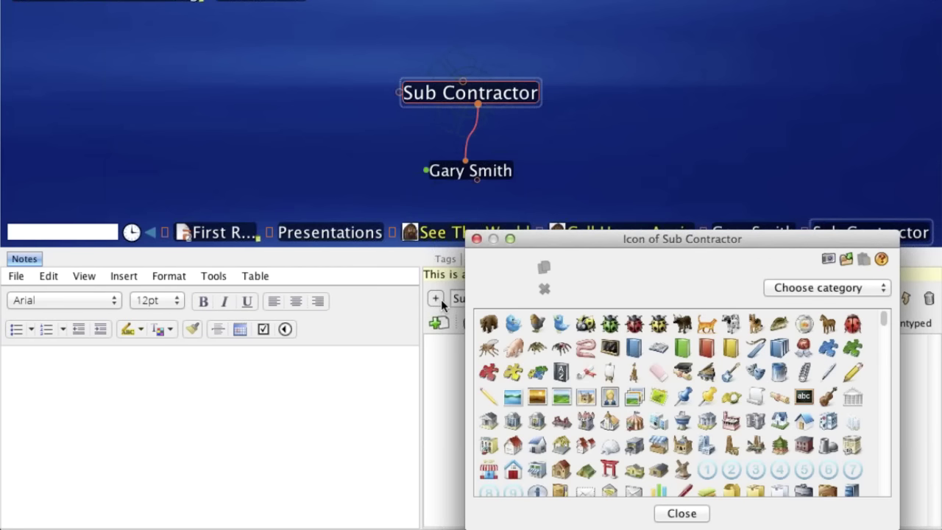
left_click(882, 287)
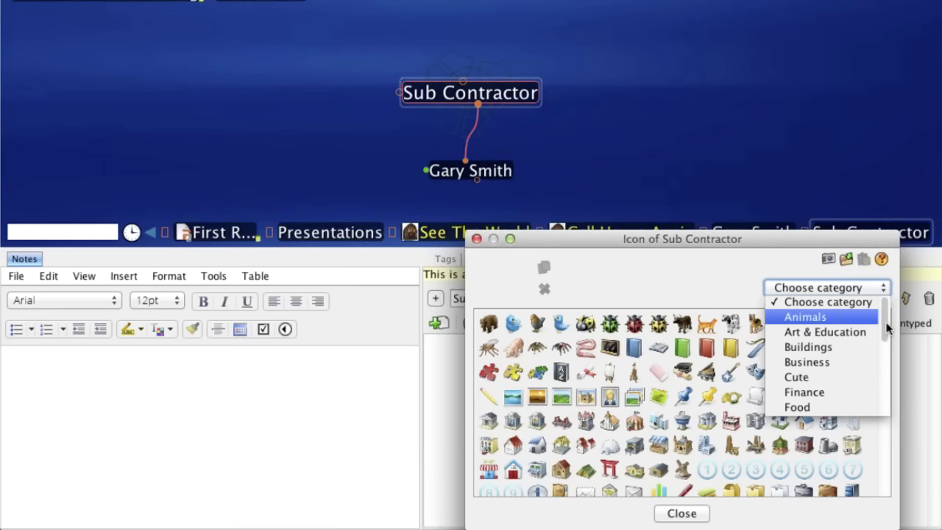
left_click_drag(887, 324, 843, 370)
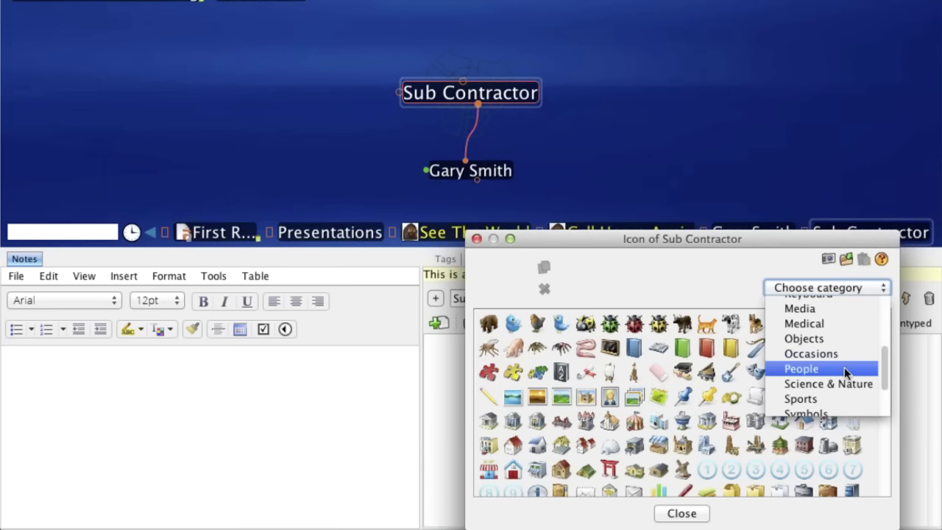
left_click(839, 371)
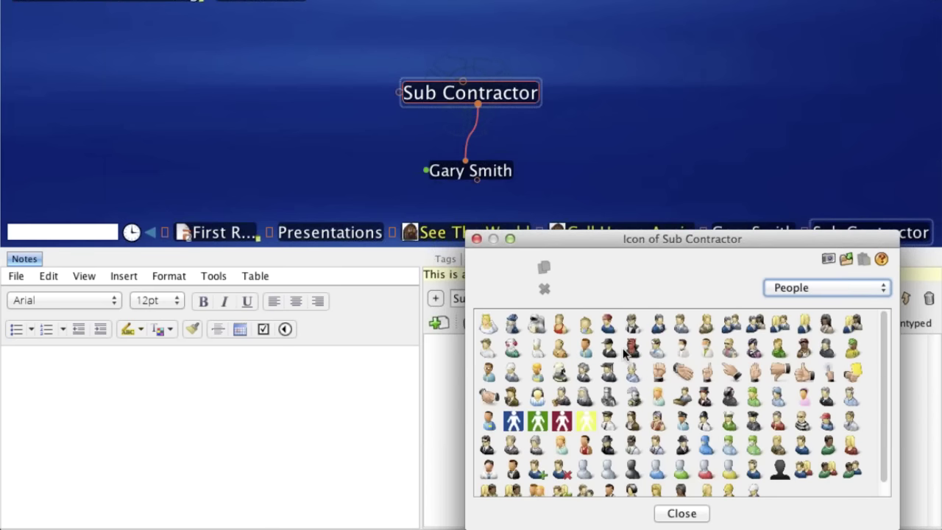
left_click(608, 397)
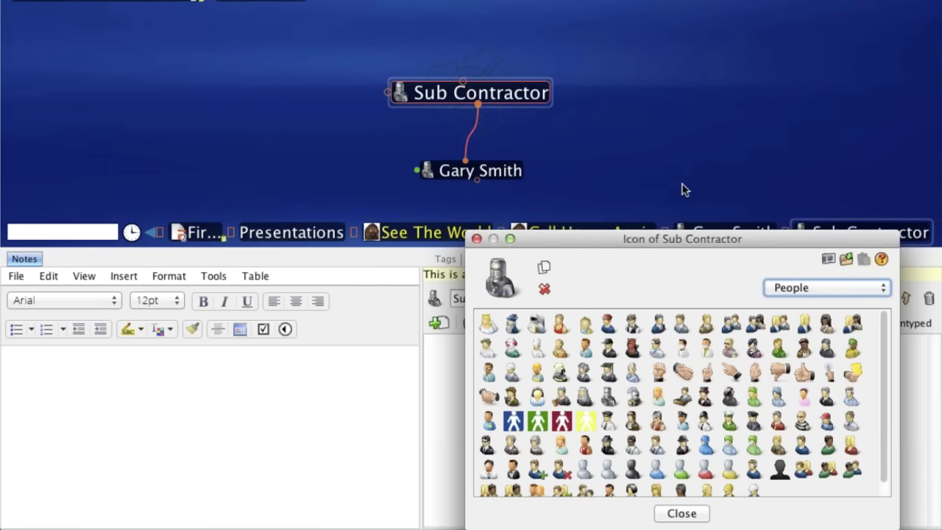
left_click(476, 240)
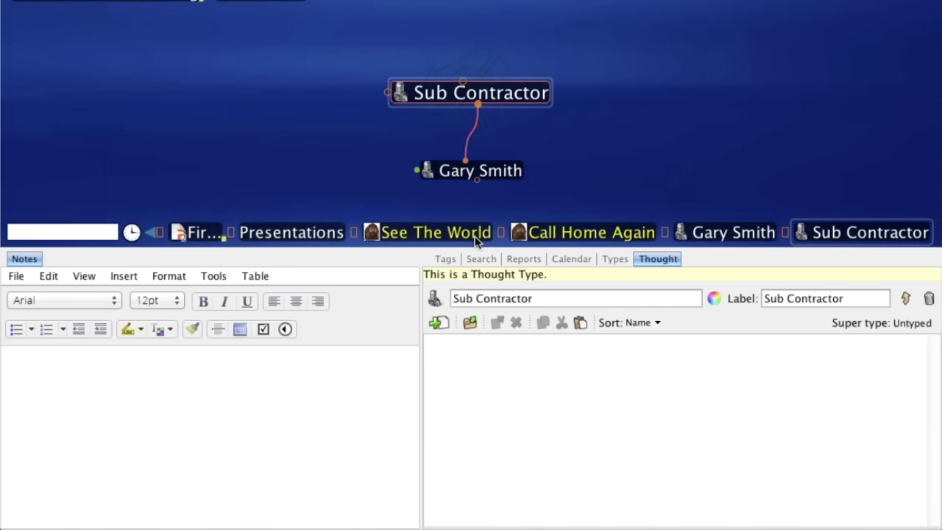
- Set the Sub Contractor label colour to lavender and recentre the map
left_click(713, 299)
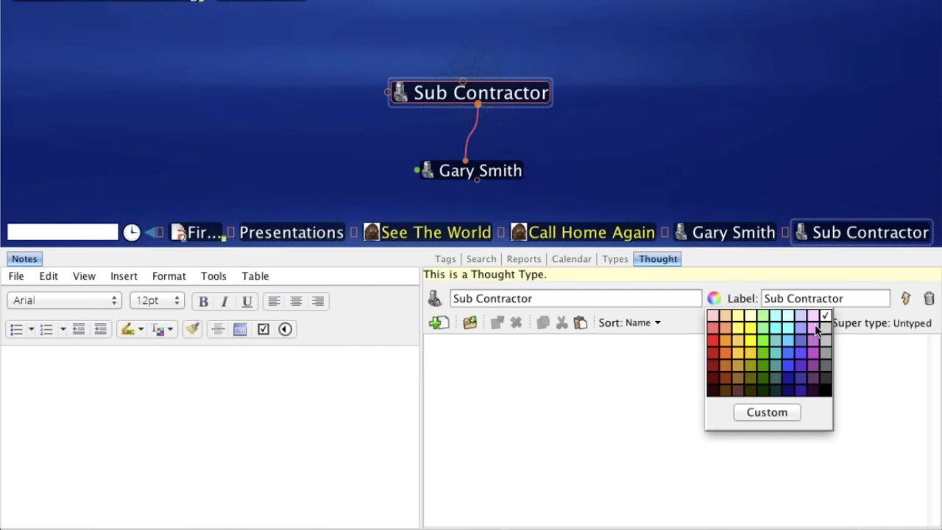
left_click(814, 333)
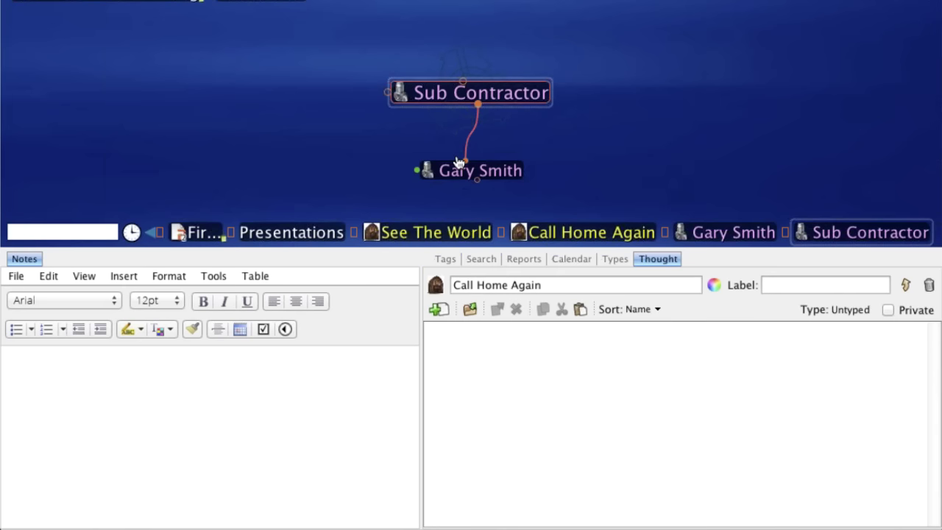
left_click(479, 171)
- Jump-link the existing VP Marketing thought and a second contact thought to Call Home Again
left_click(220, 109)
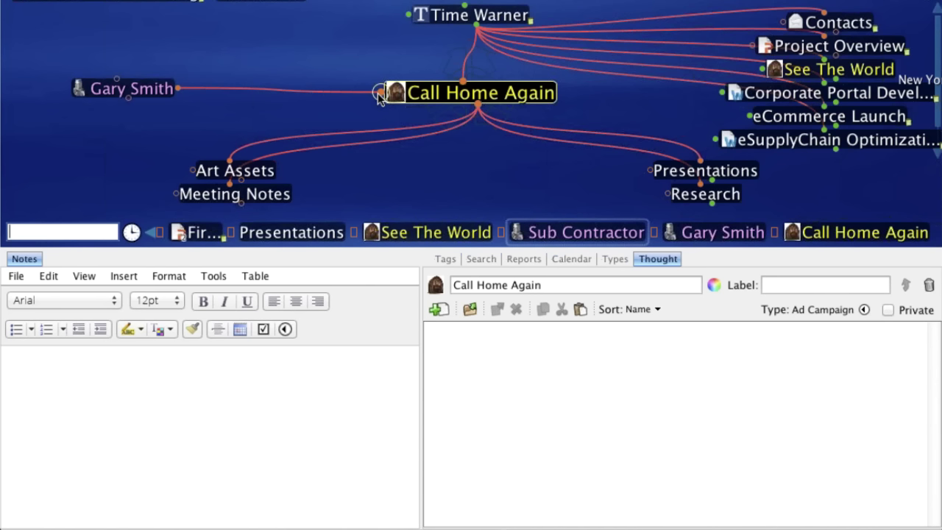
left_click(378, 94)
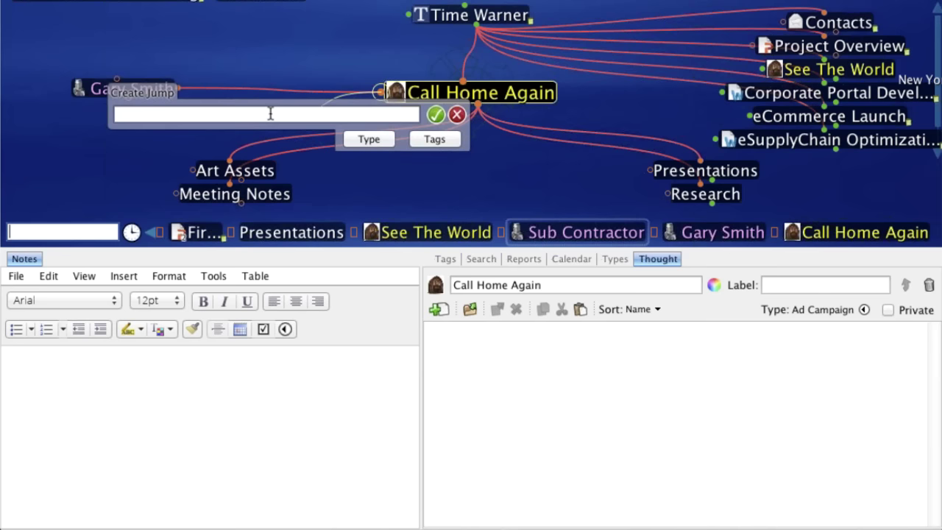
type("Sar")
left_click(205, 163)
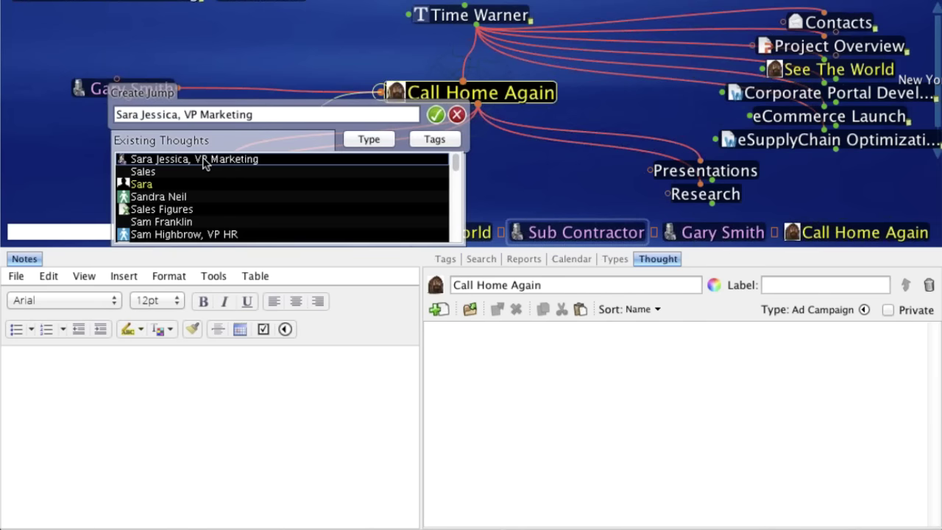
key("Return")
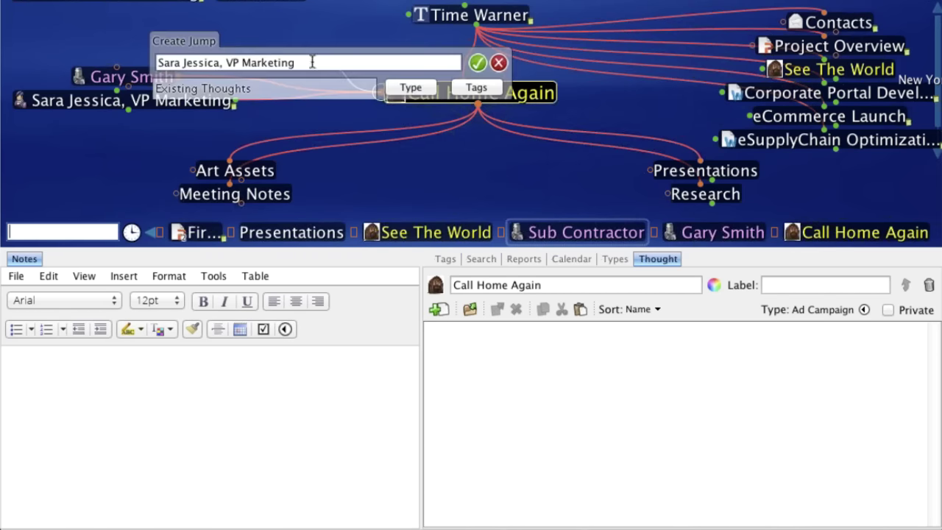
type("Vin")
left_click(190, 109)
key("Return")
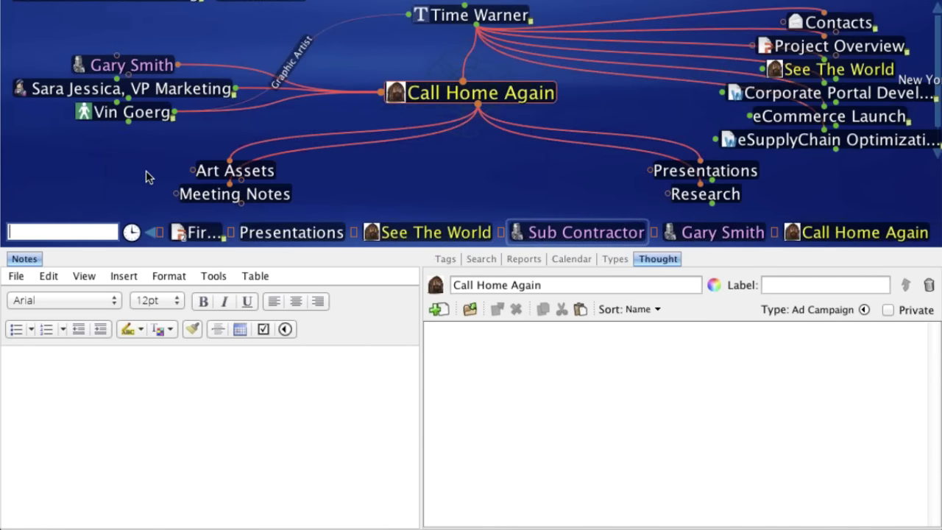
- Compare the types of the Sub Contractor, Executive and Manager contact thoughts
left_click(86, 73)
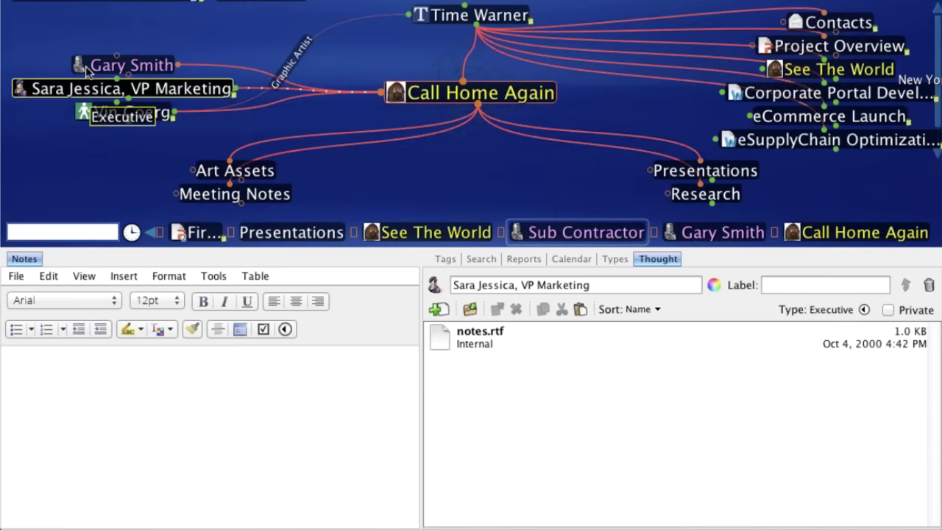
left_click(89, 68)
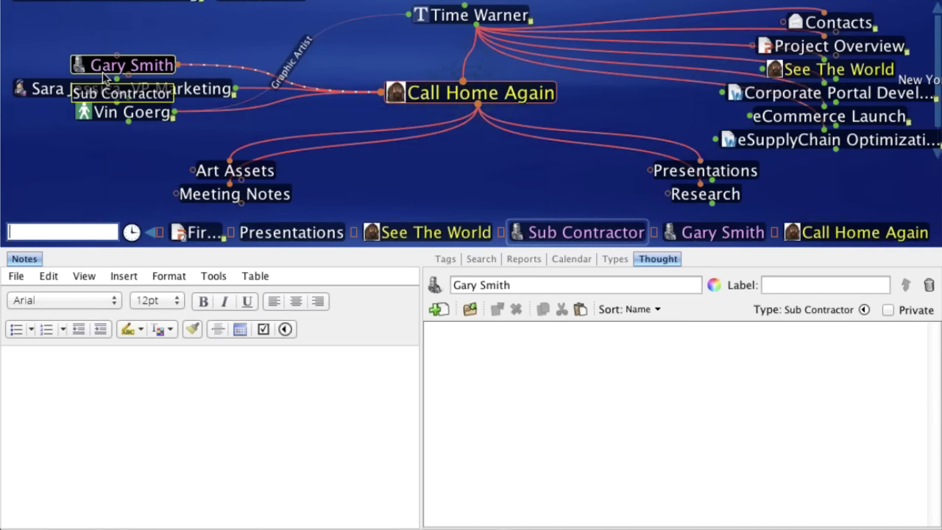
left_click(107, 88)
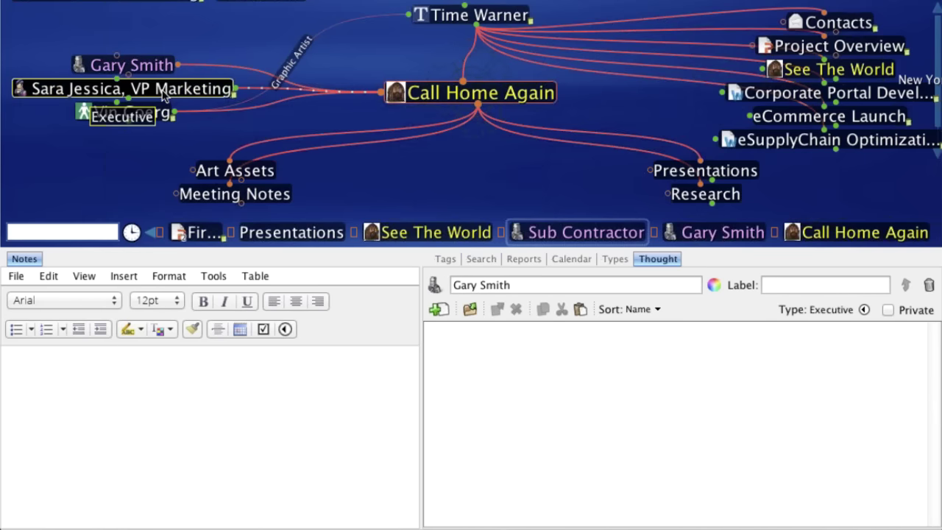
left_click(133, 113)
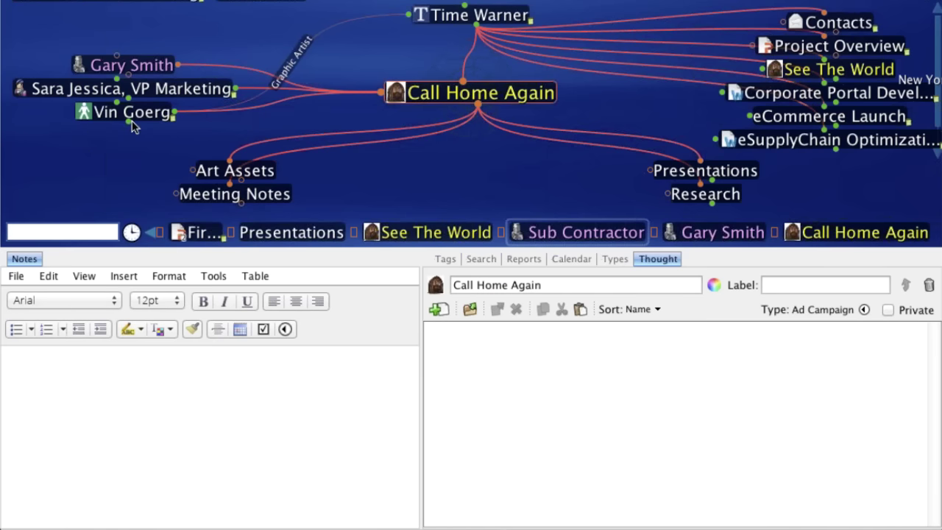
- Select the link between the Manager contact and Call Home Again to edit its properties
left_click(245, 106)
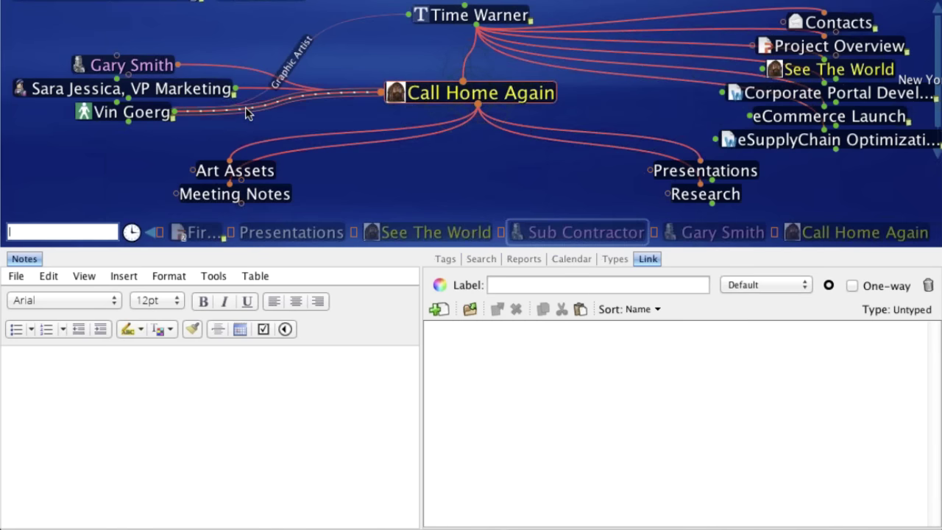
left_click(133, 116)
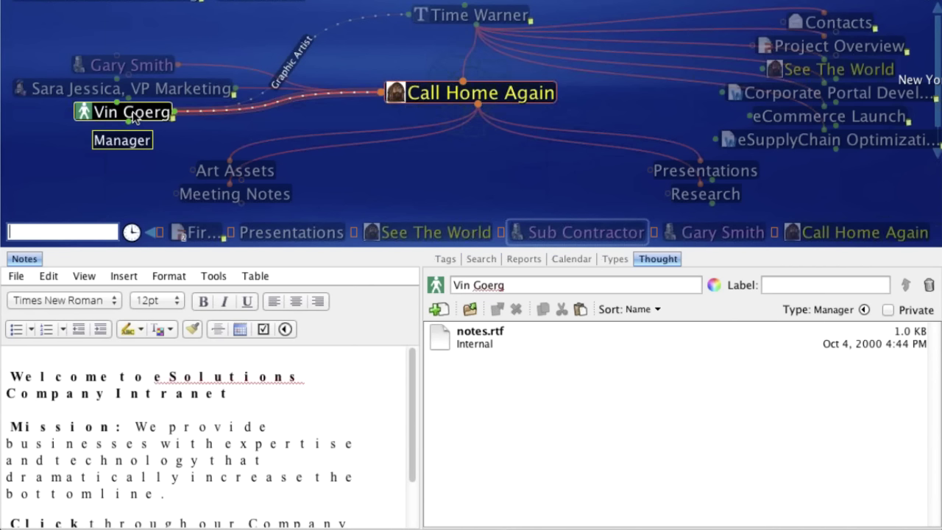
left_click(262, 106)
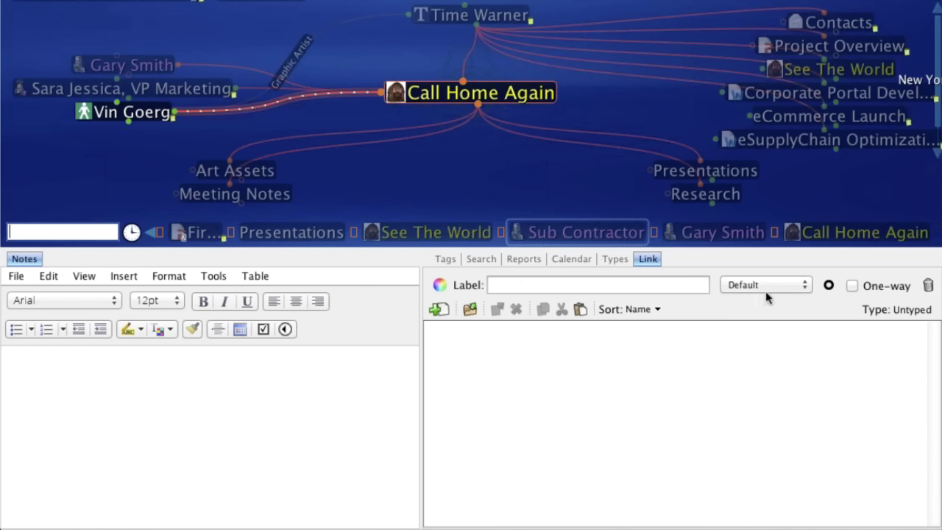
left_click(907, 309)
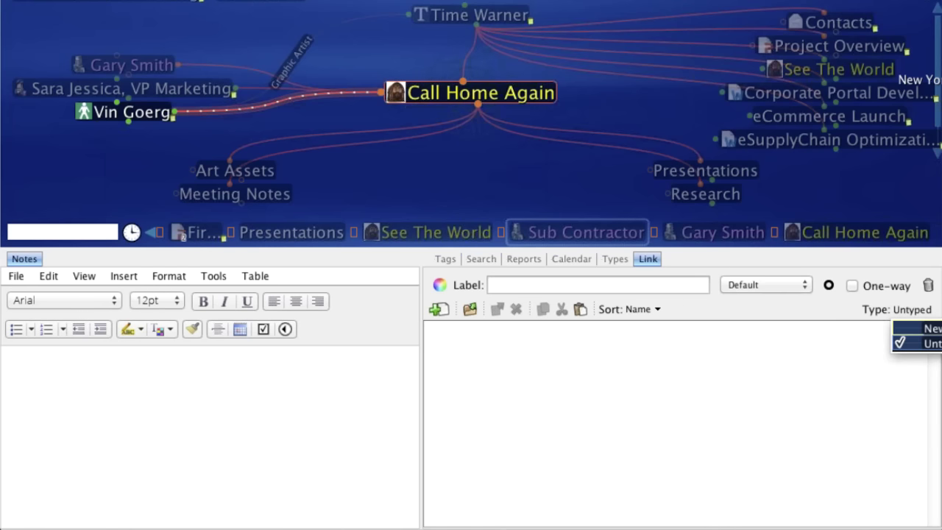
- Label the link 'Lead' and colour it light cyan
left_click(551, 283)
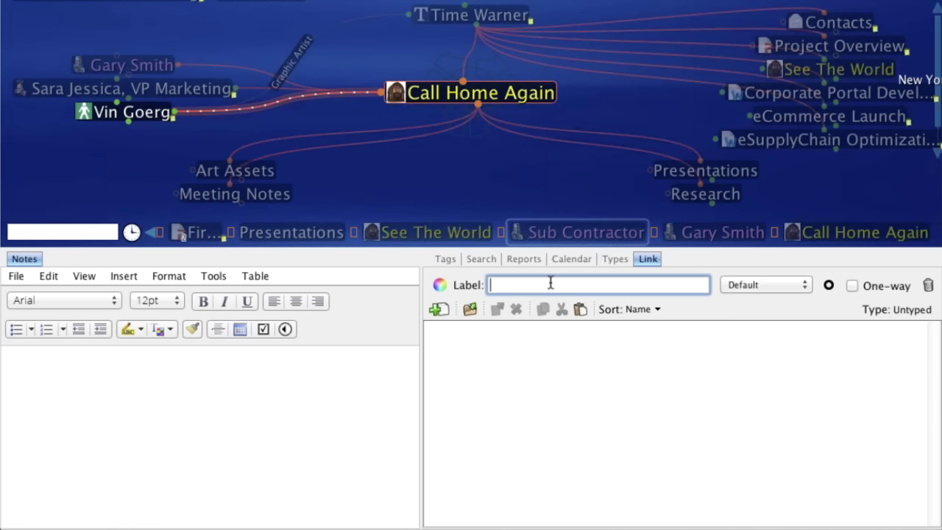
type("Lead")
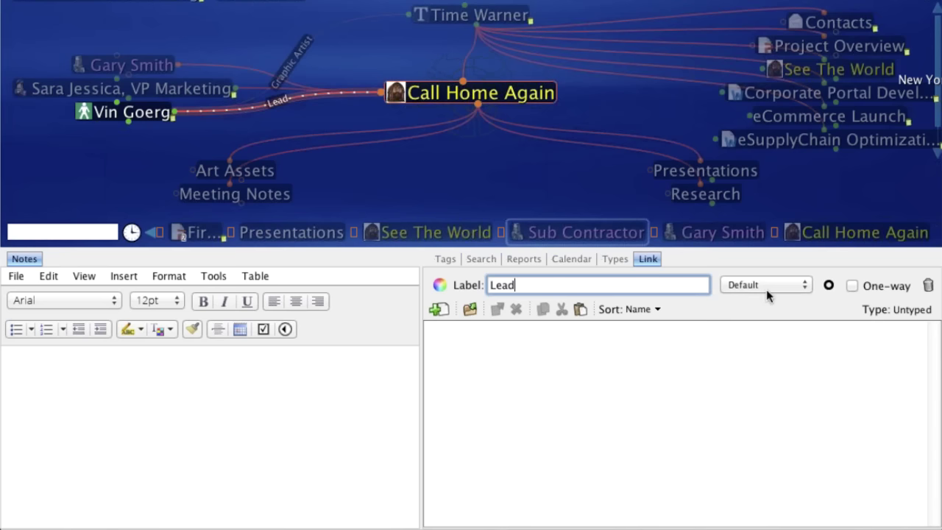
left_click(441, 286)
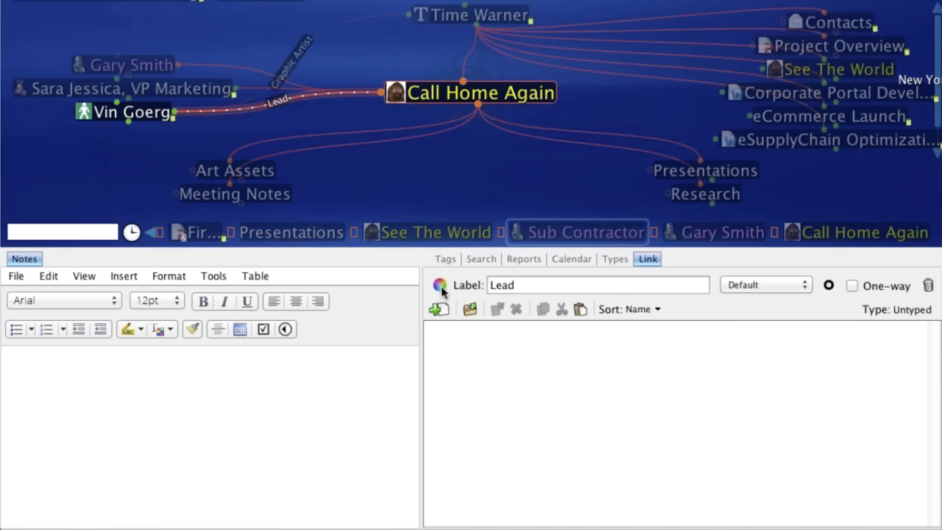
left_click(441, 286)
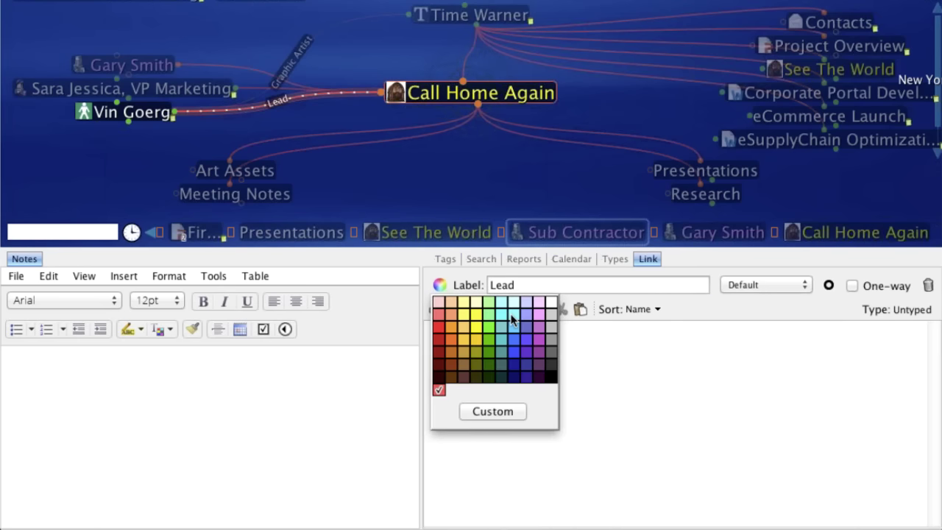
left_click(512, 318)
left_click(434, 198)
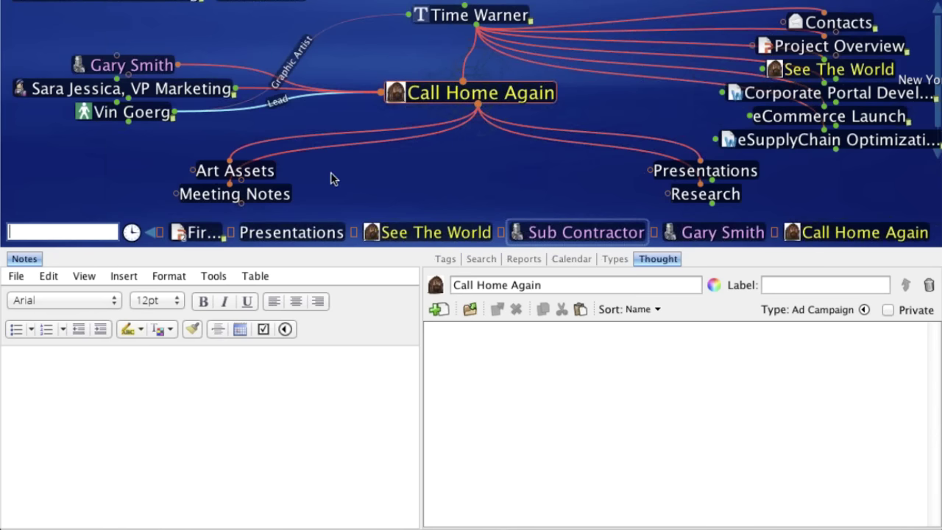
- Centre the map on the Manager contact and select its Lead link
left_click(161, 118)
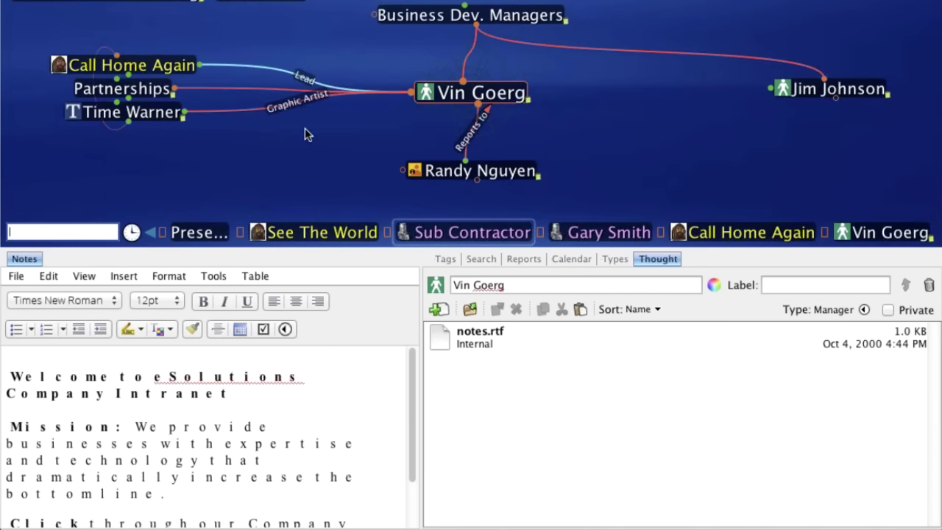
left_click(273, 72)
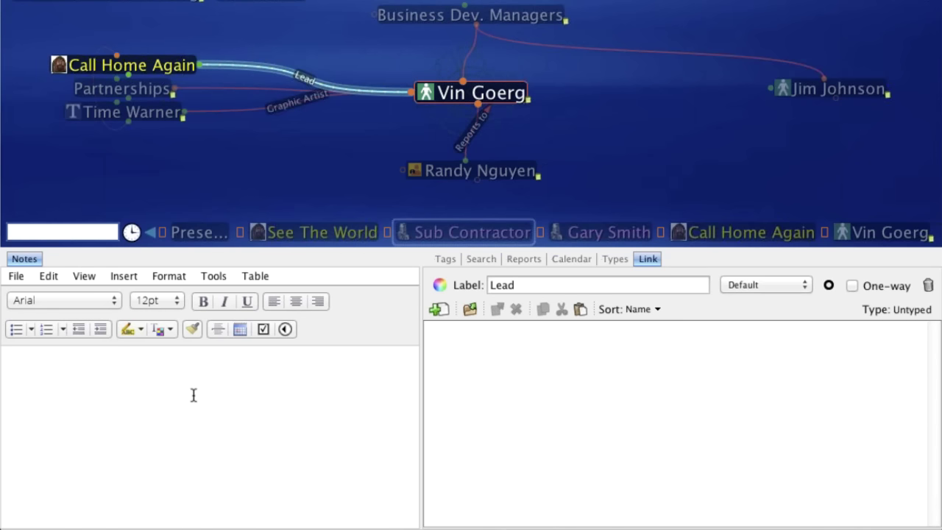
- Write the note 'First attempt' on the Lead link, then recheck the link and Manager thought
left_click(192, 389)
type("Firs")
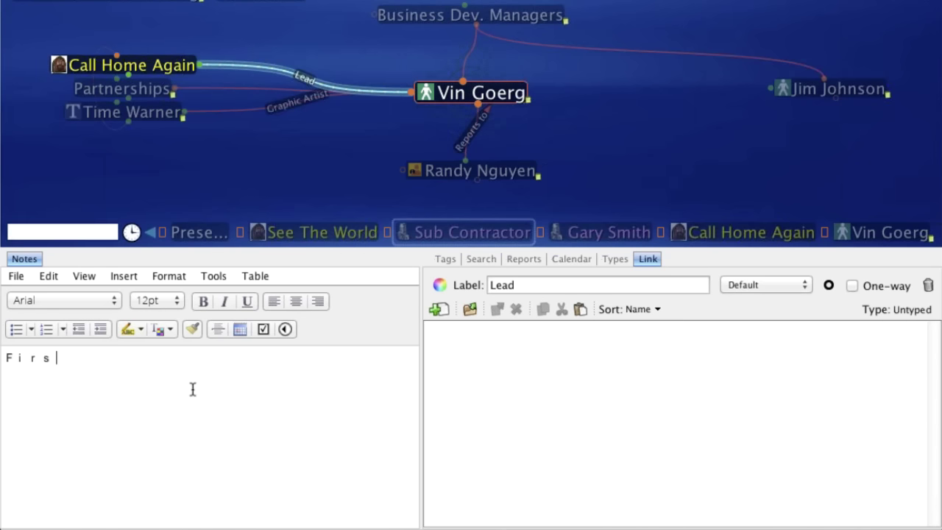
type("t at tempt")
left_click(66, 357)
left_click(292, 193)
mouse_move(153, 70)
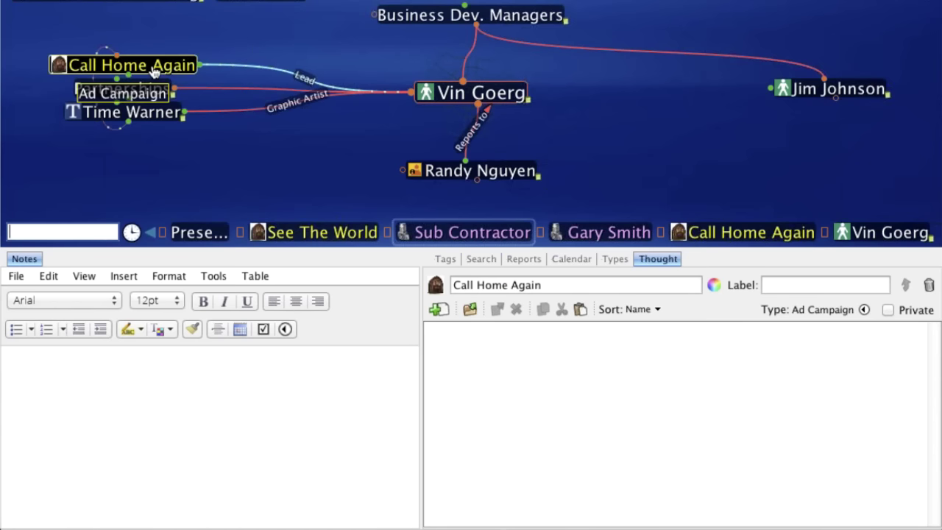
left_click(264, 72)
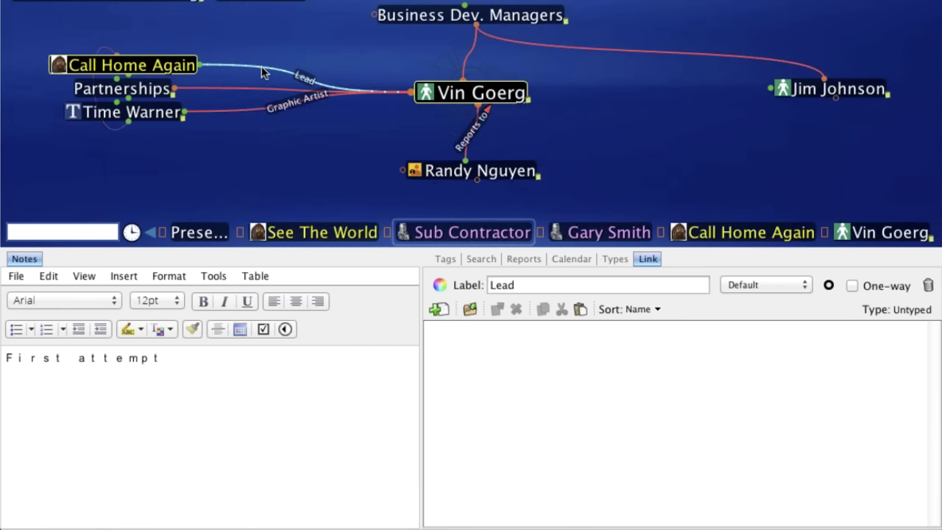
left_click(295, 45)
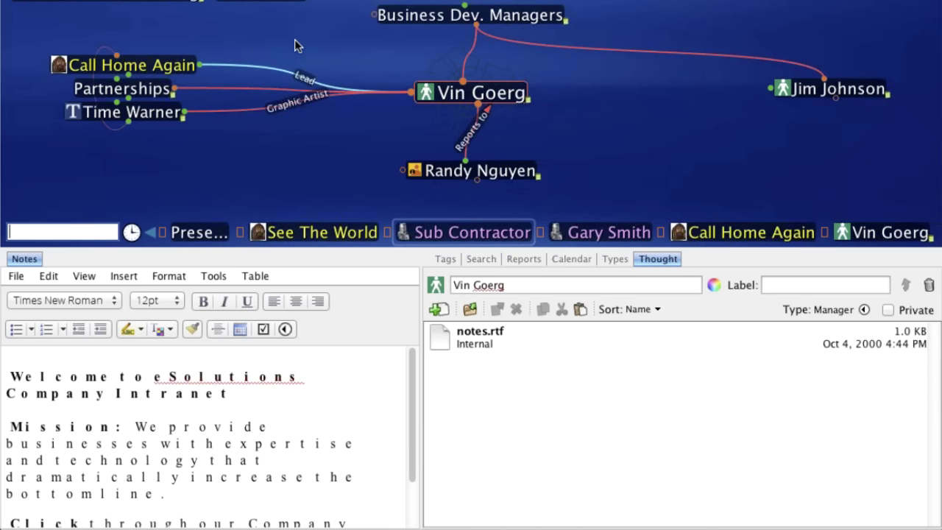
- Display the Tags list with its five existing tags, including Urgent
left_click(450, 259)
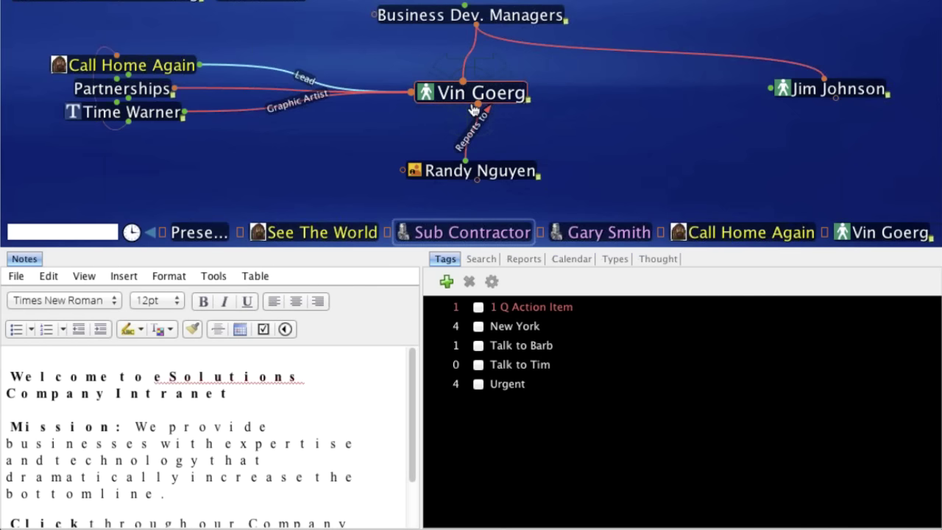
mouse_move(475, 109)
- Tag the Manager contact with a new 'Los Angeles' tag, then centre on the second manager
left_click(447, 283)
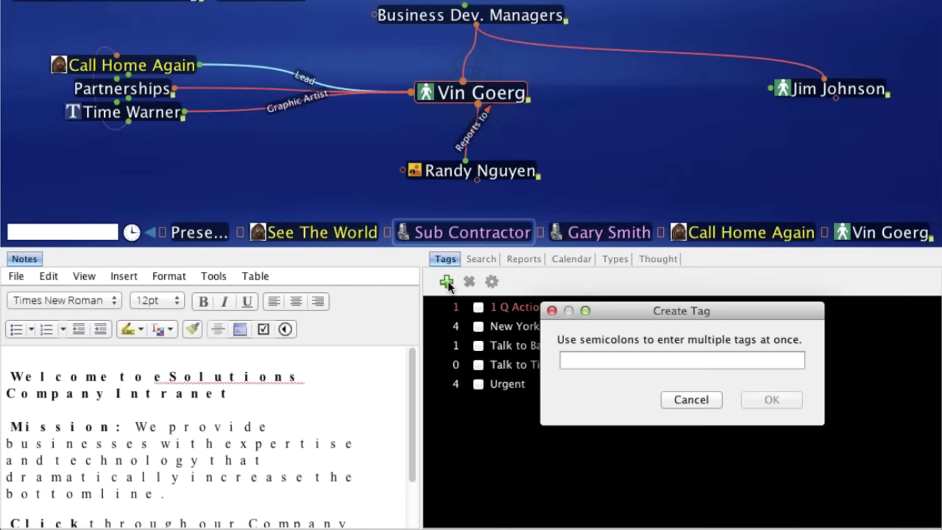
type("Los Angeles")
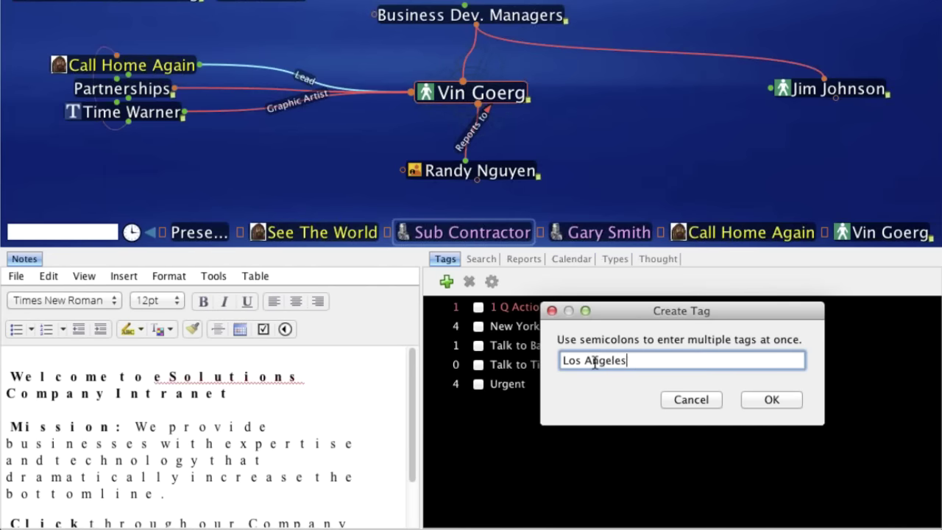
left_click(773, 401)
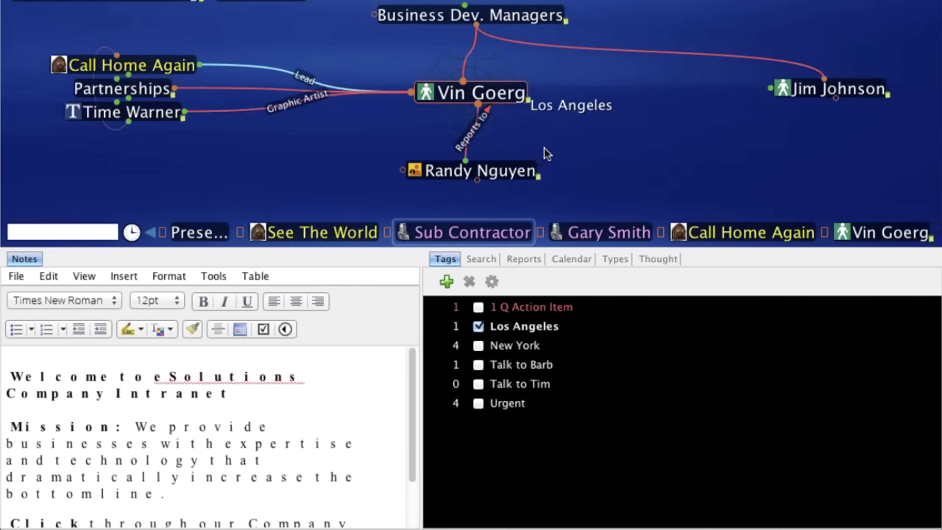
left_click(824, 91)
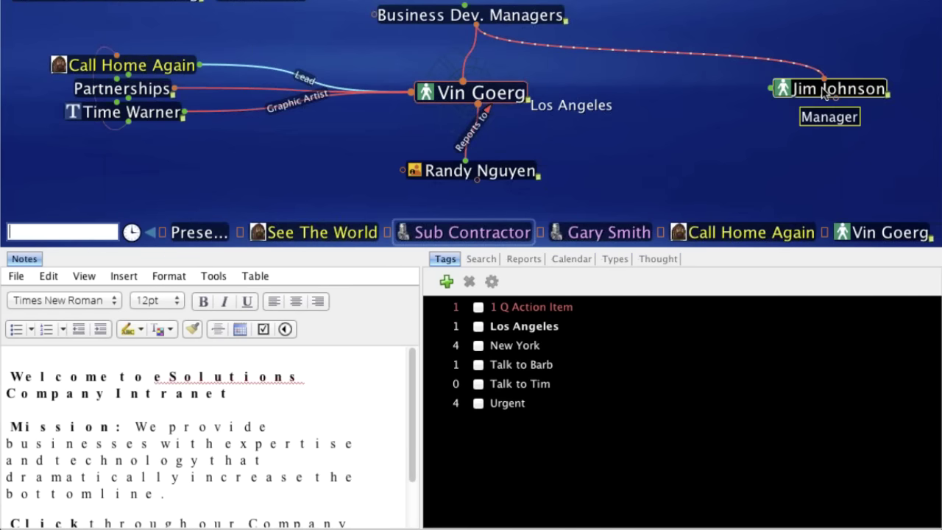
left_click(825, 90)
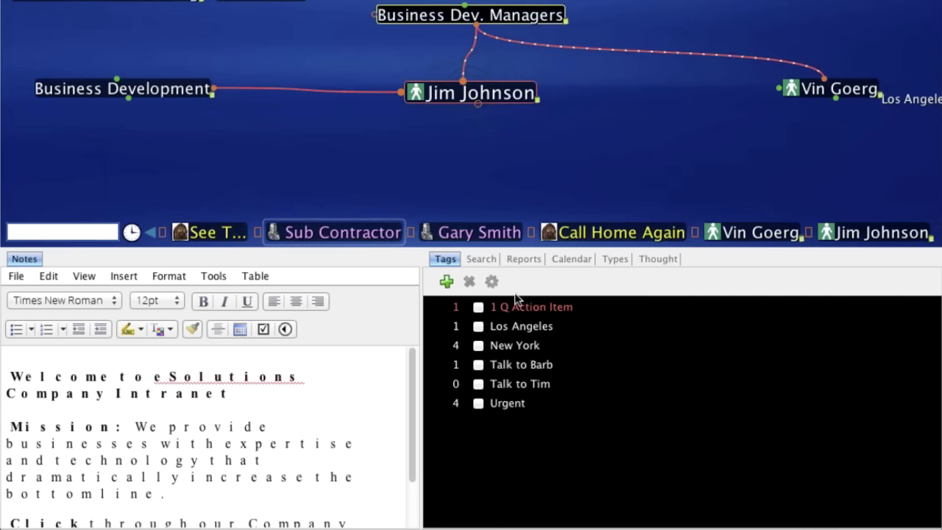
- Tag the second manager with a new 'London' tag and centre on Business Dev. Managers
left_click(447, 283)
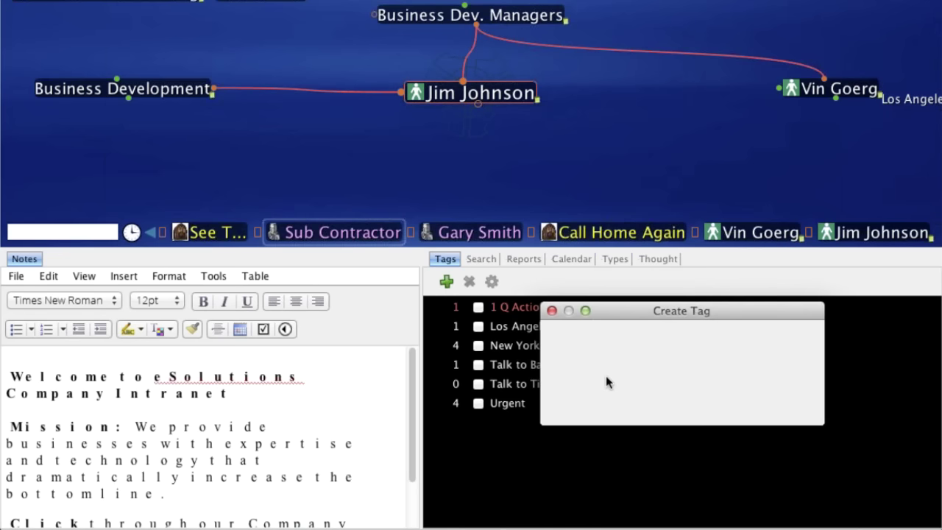
type("London")
key("Return")
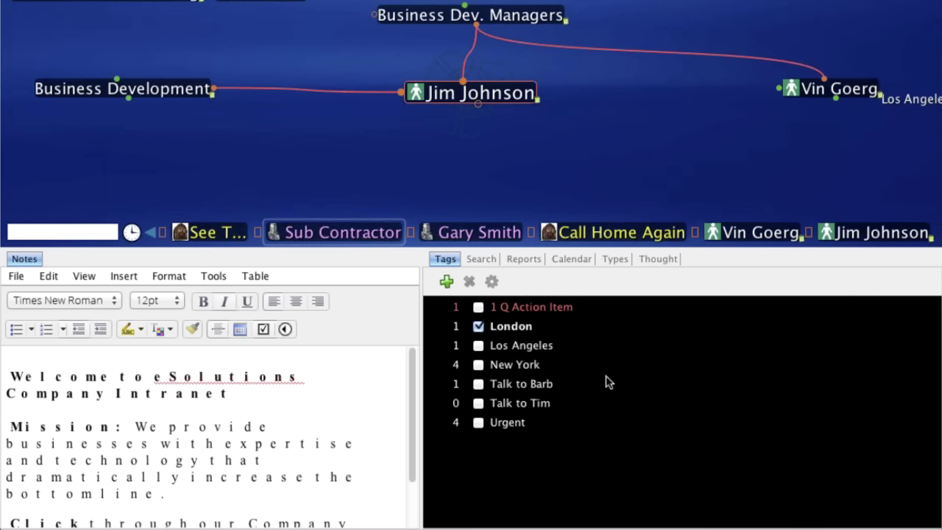
left_click(452, 20)
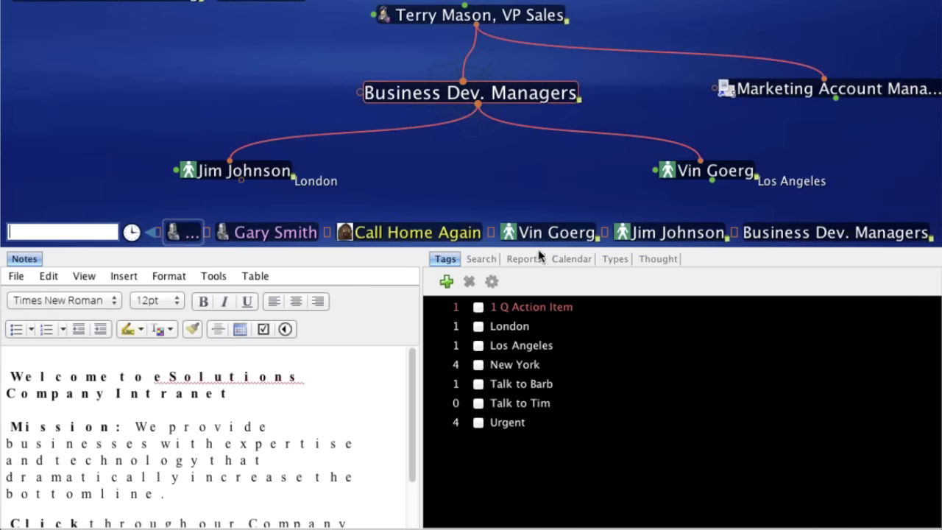
- Enlarge the map pane below the plex and recentre the map on Call Home Again
left_click_drag(538, 254, 528, 256)
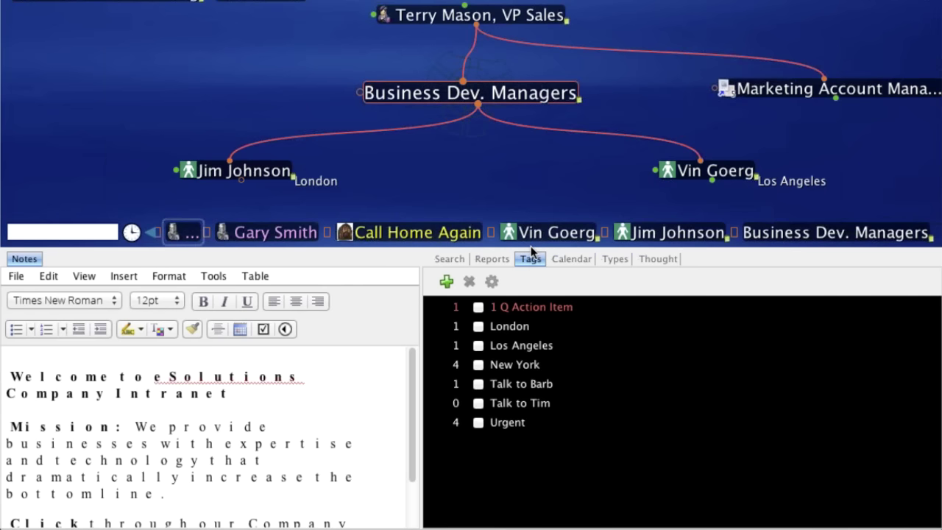
left_click_drag(531, 250, 527, 383)
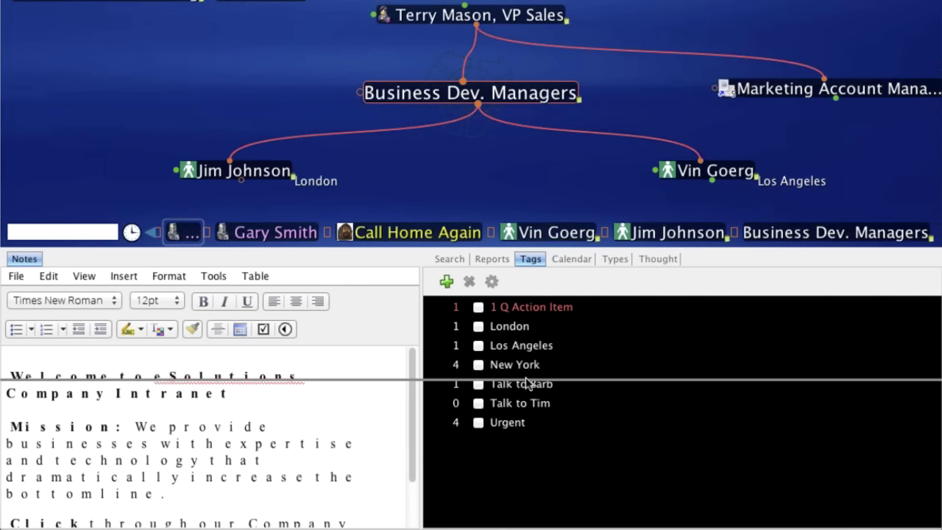
left_click_drag(527, 378, 527, 381)
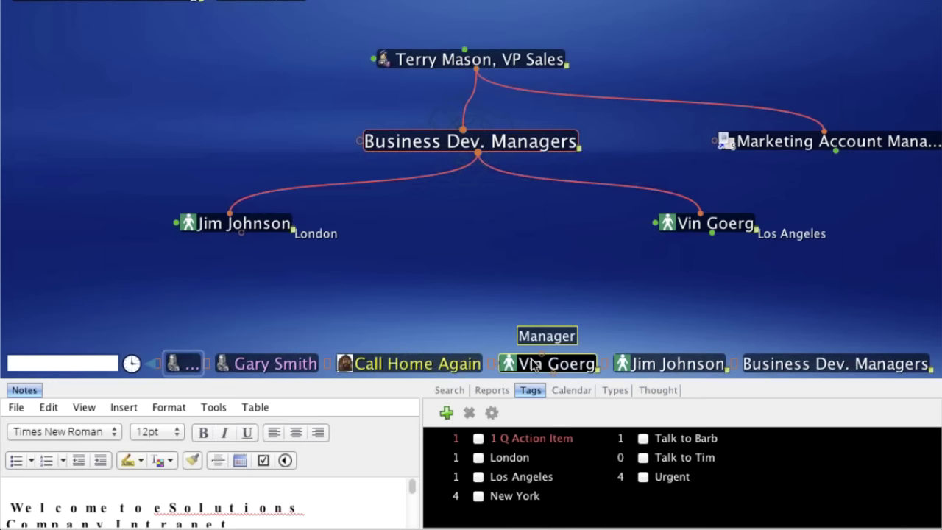
left_click(724, 231)
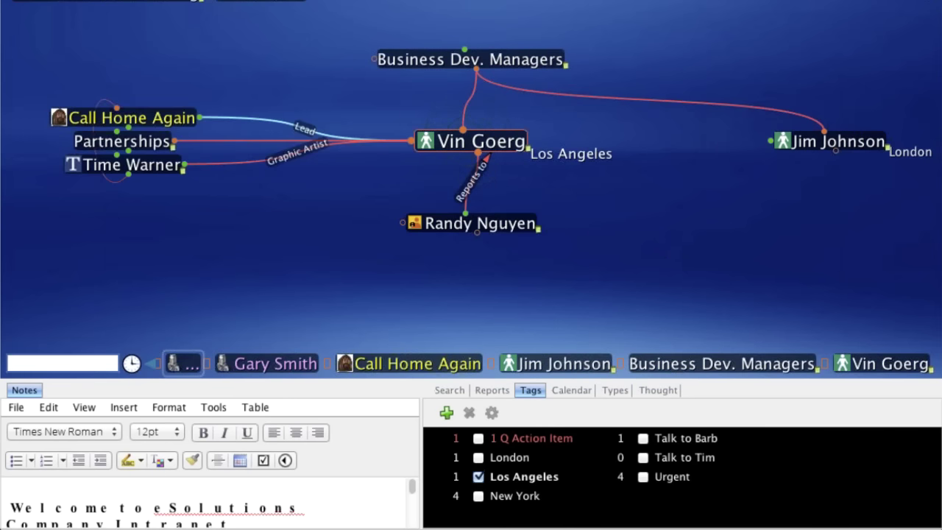
mouse_move(164, 125)
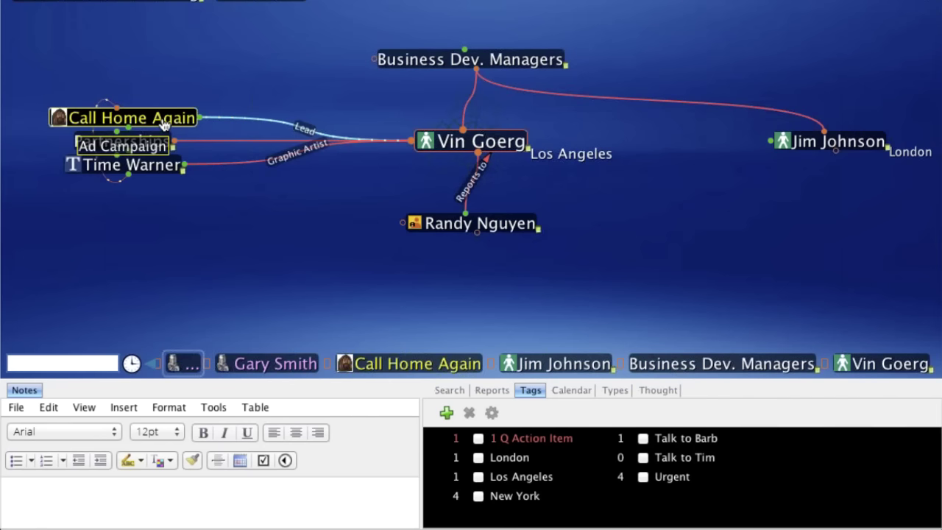
left_click(163, 122)
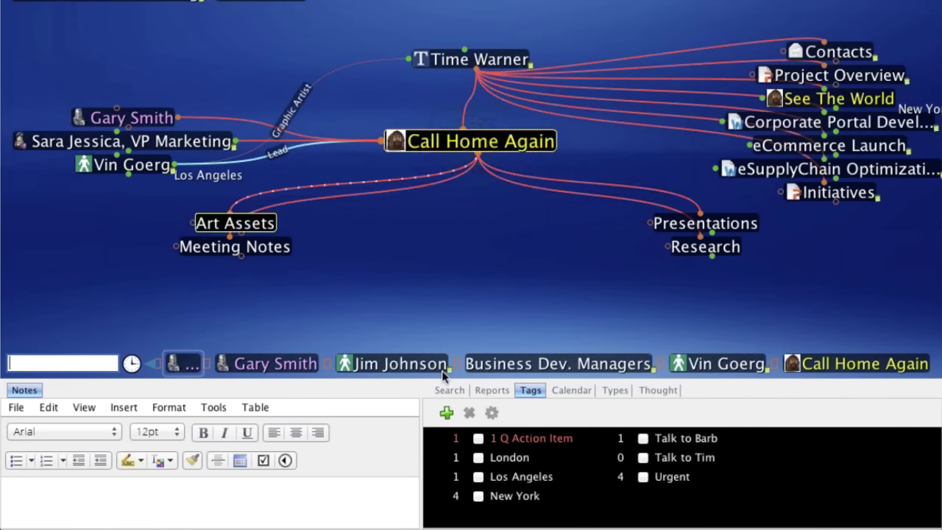
left_click(446, 415)
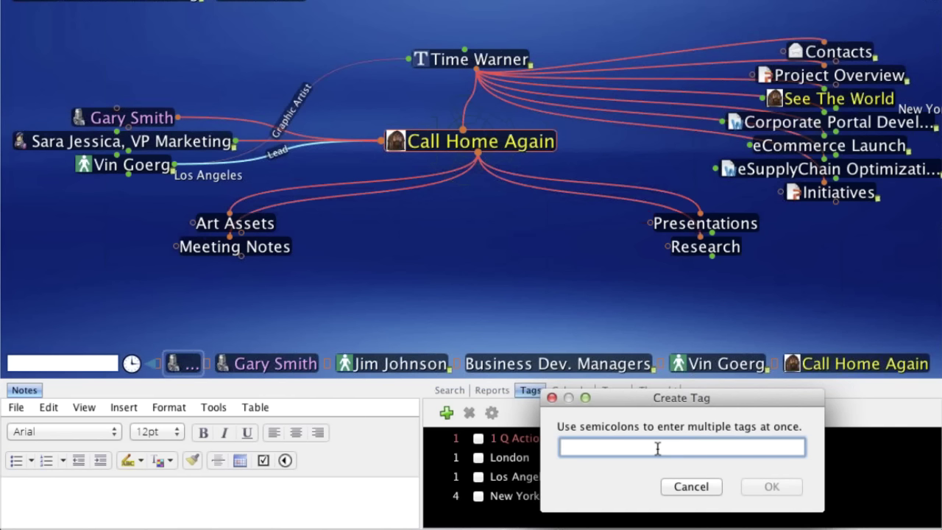
type("Gree")
key("BackSpace")
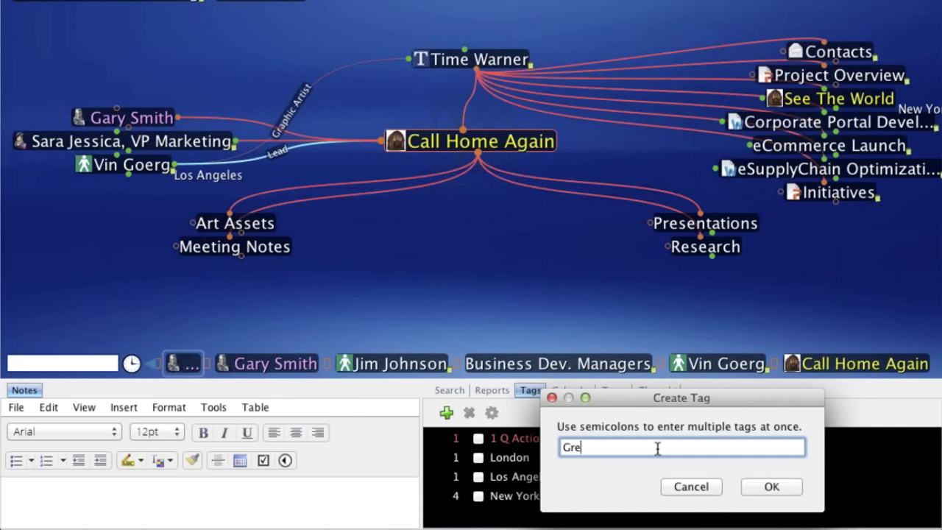
key("BackSpace")
key("BackSpace")
key("BackSpace")
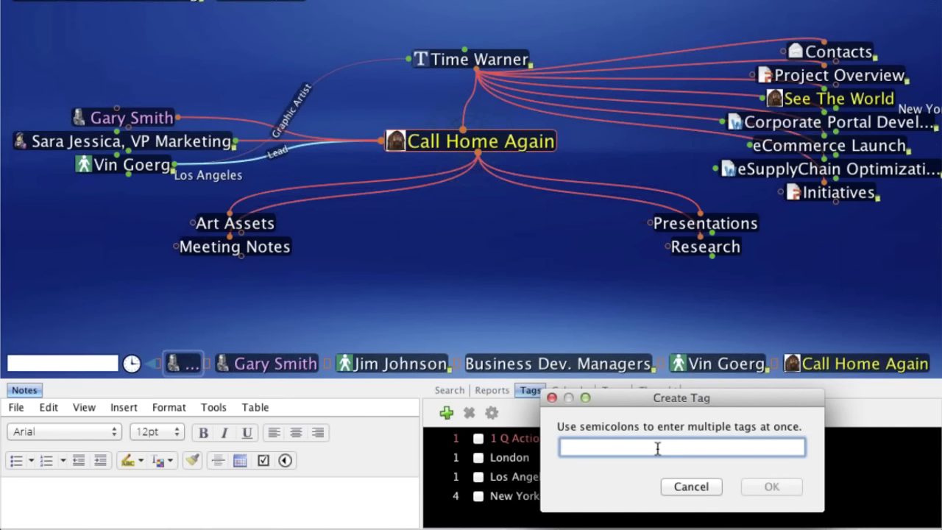
type("@")
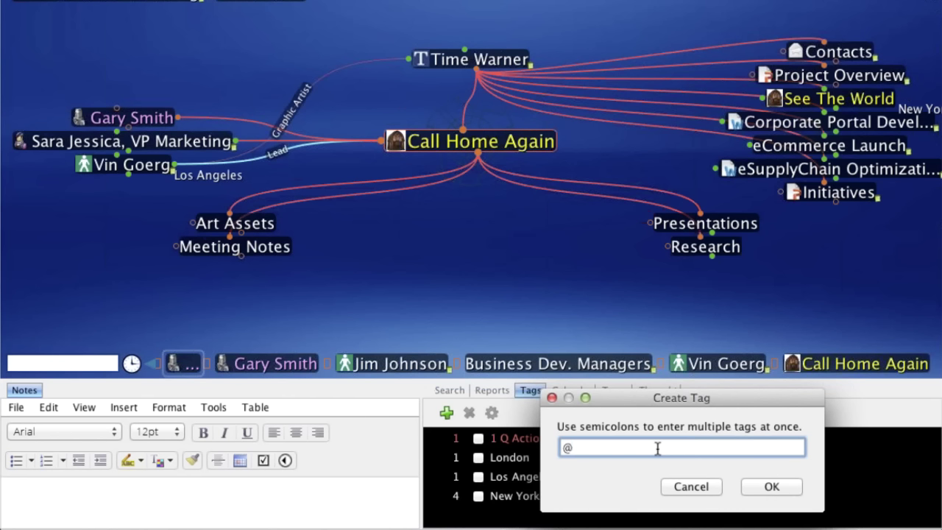
type("Green Light")
key("Return")
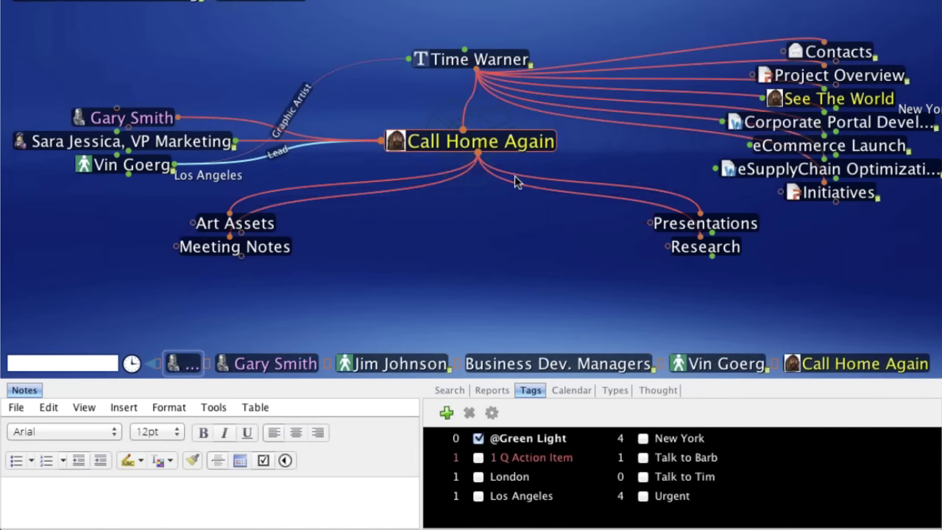
left_click(867, 107)
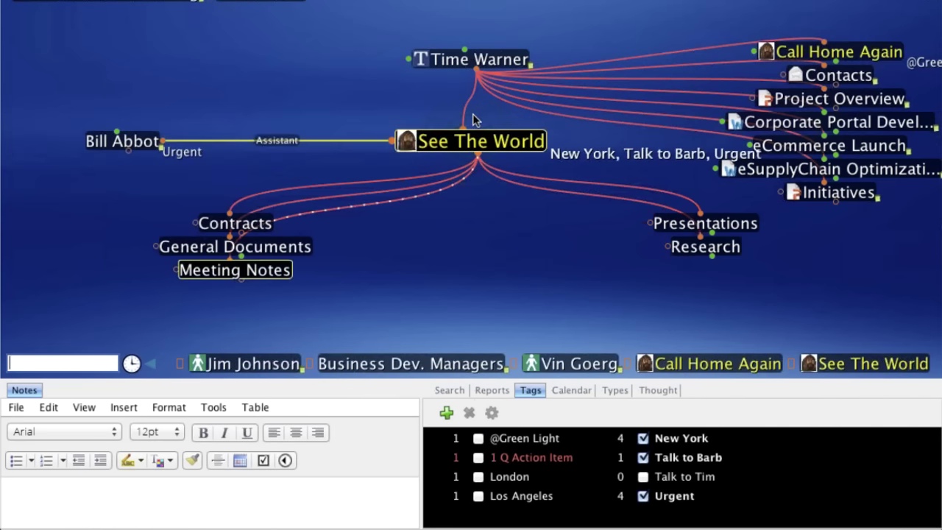
left_click(447, 414)
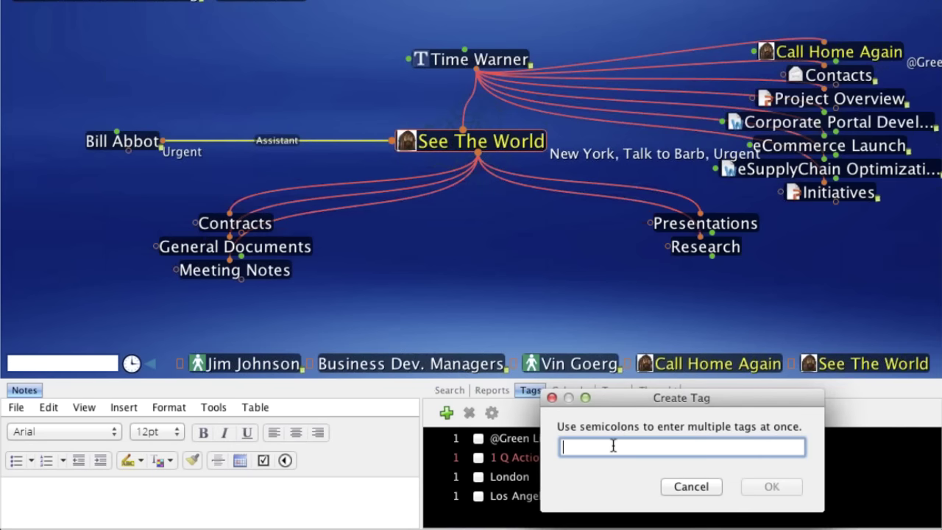
type("@R")
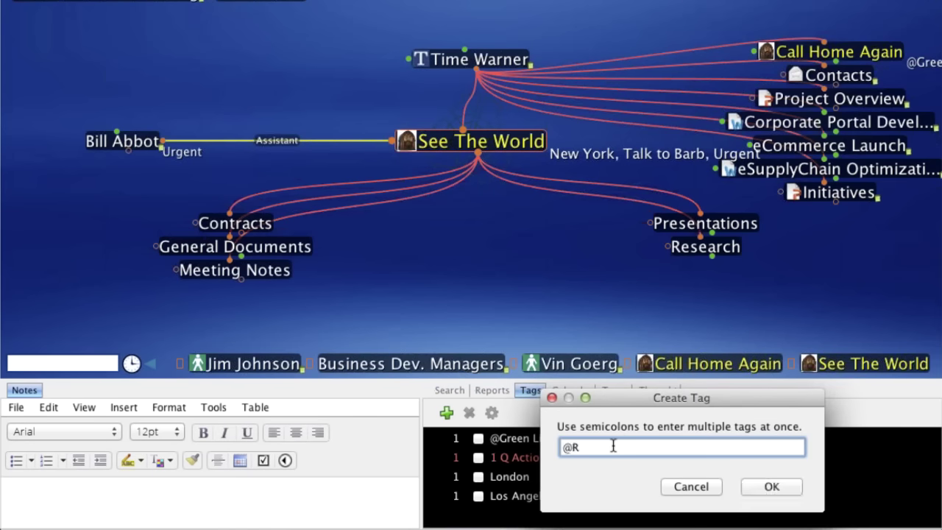
type("ed Light")
left_click(793, 493)
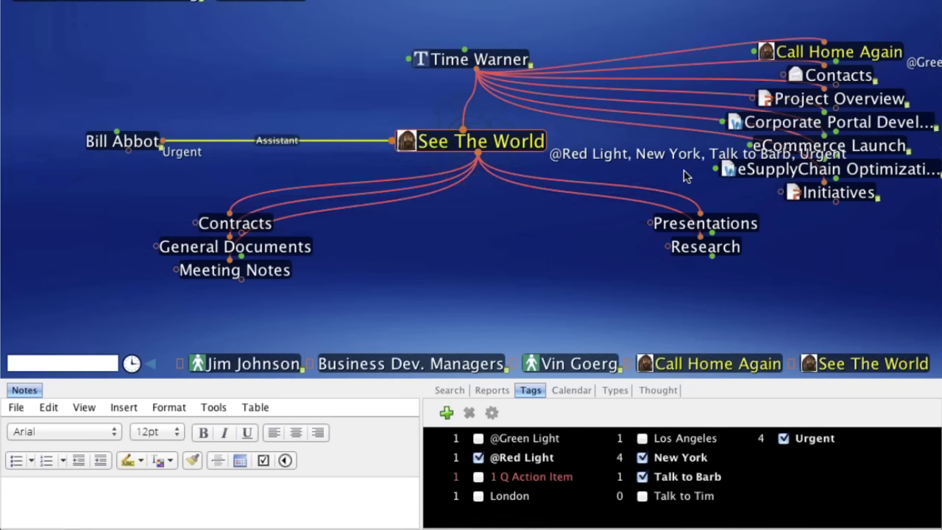
left_click(695, 364)
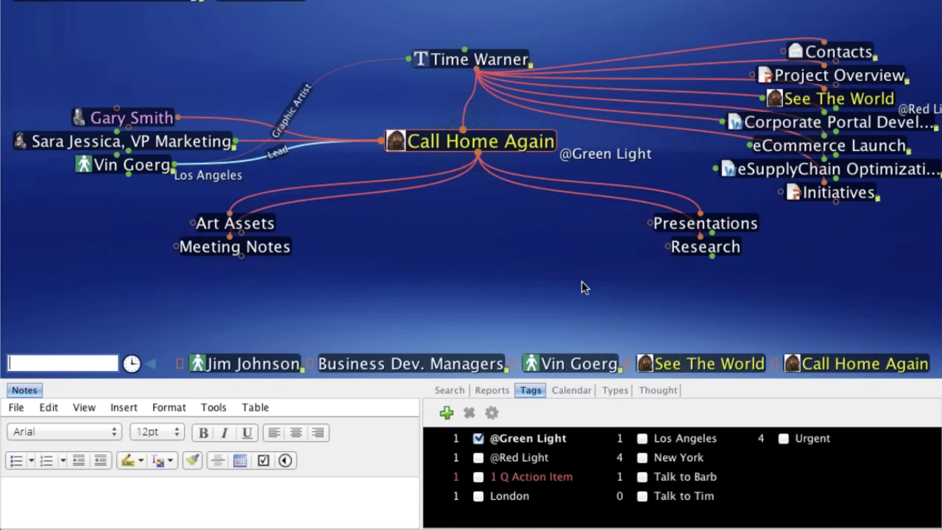
- Move through Time Warner to make Google the central thought
left_click(456, 60)
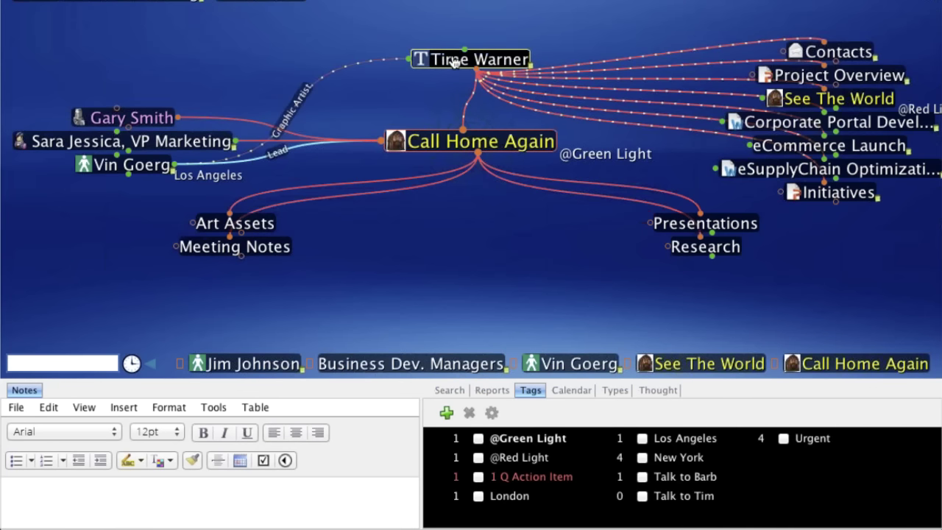
left_click(455, 60)
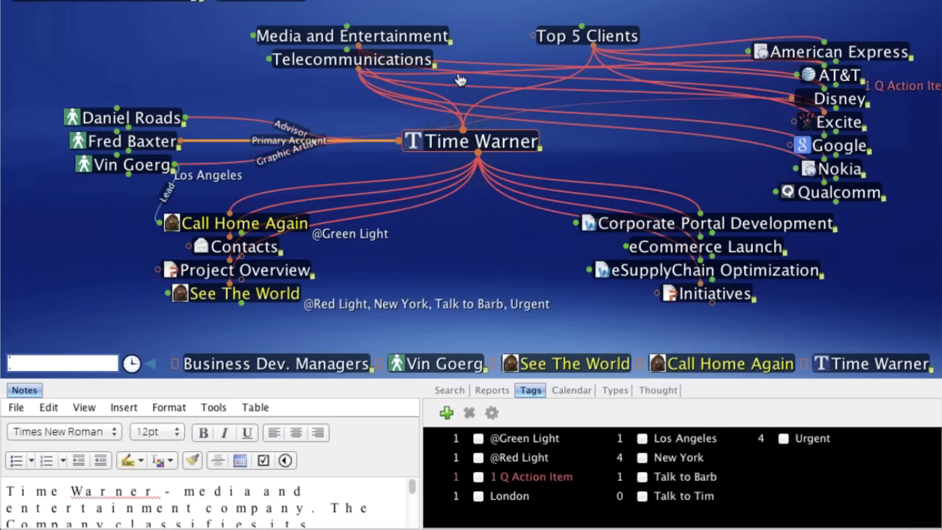
left_click(460, 80)
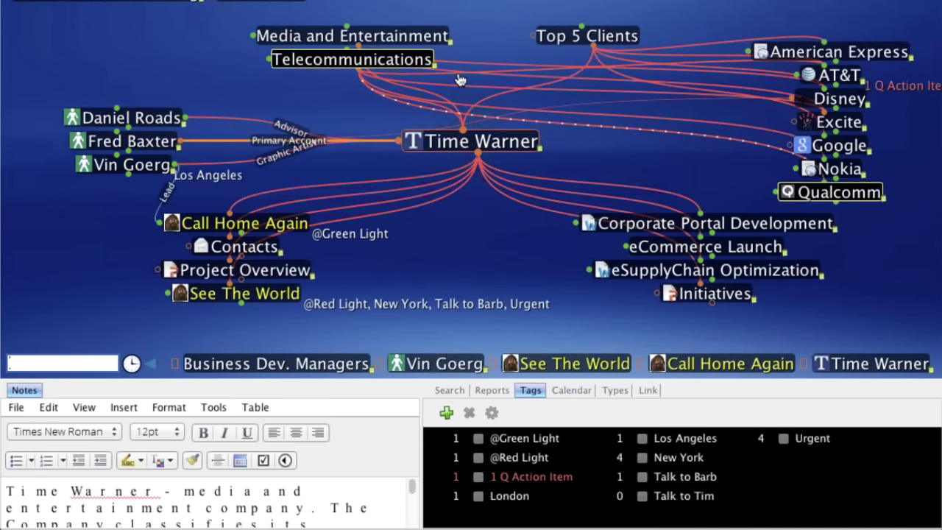
left_click(842, 149)
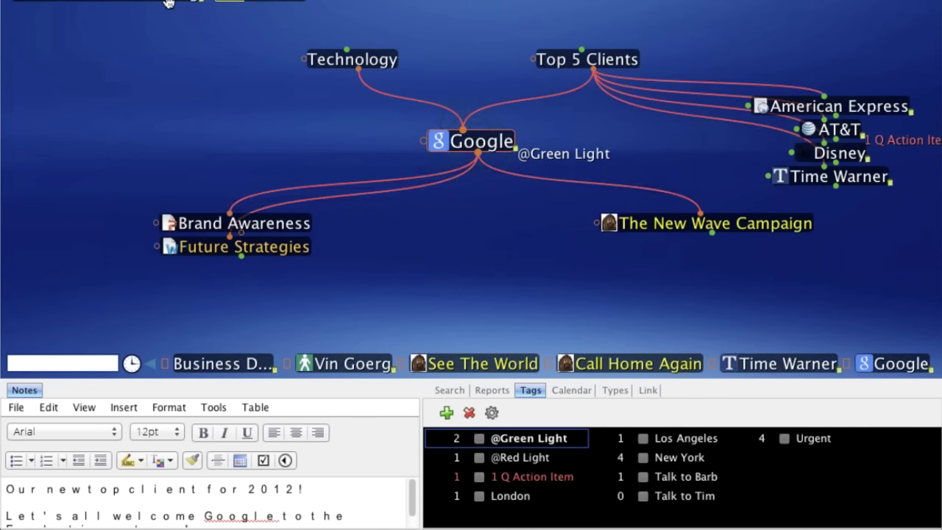
- Drill down from eSolutions Consulting through Operations, IT, Network Map and Applications to CRM Apps
left_click(169, 2)
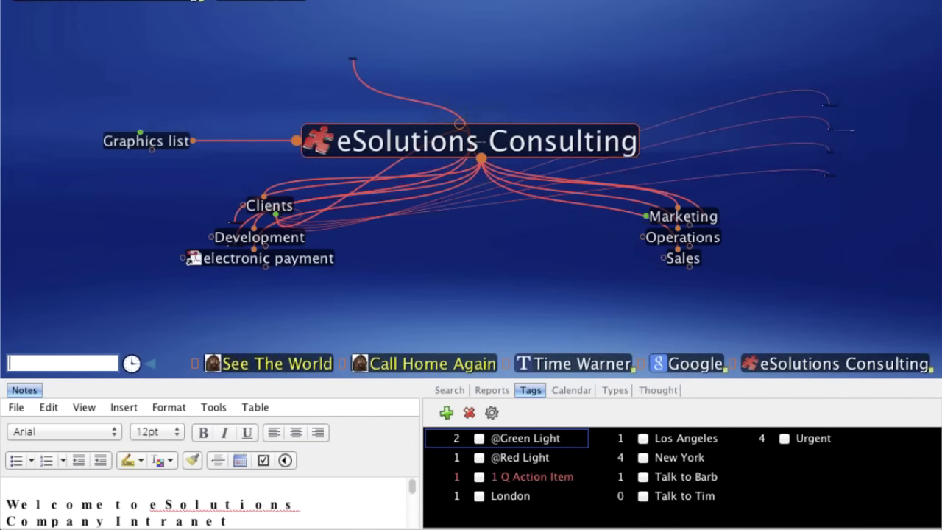
left_click(734, 258)
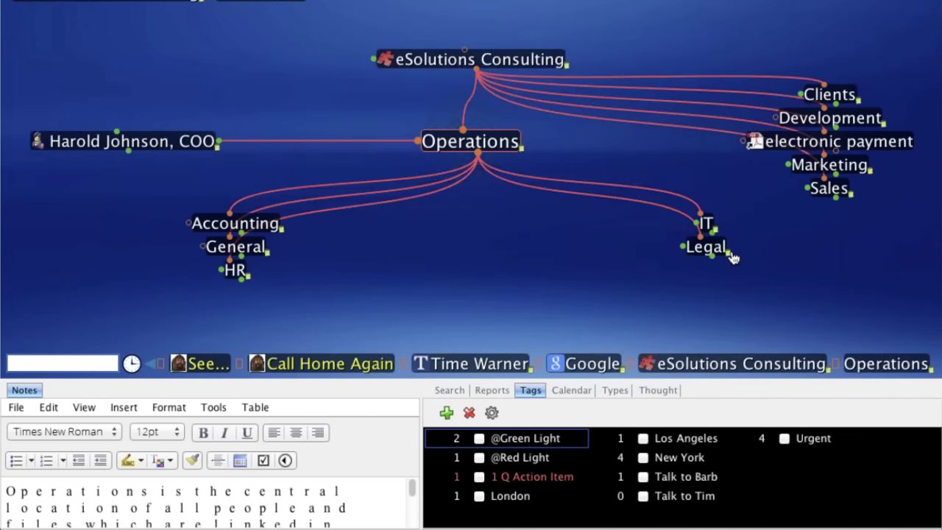
left_click(705, 225)
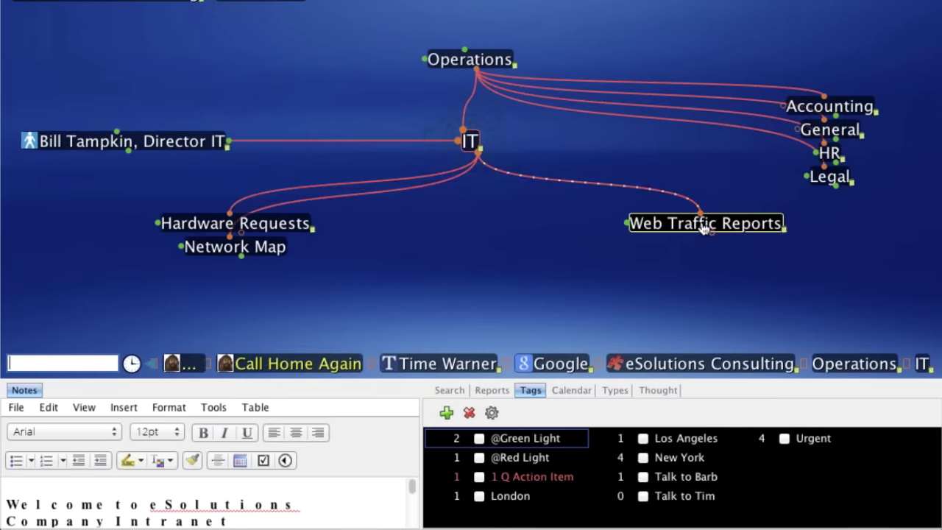
left_click(274, 249)
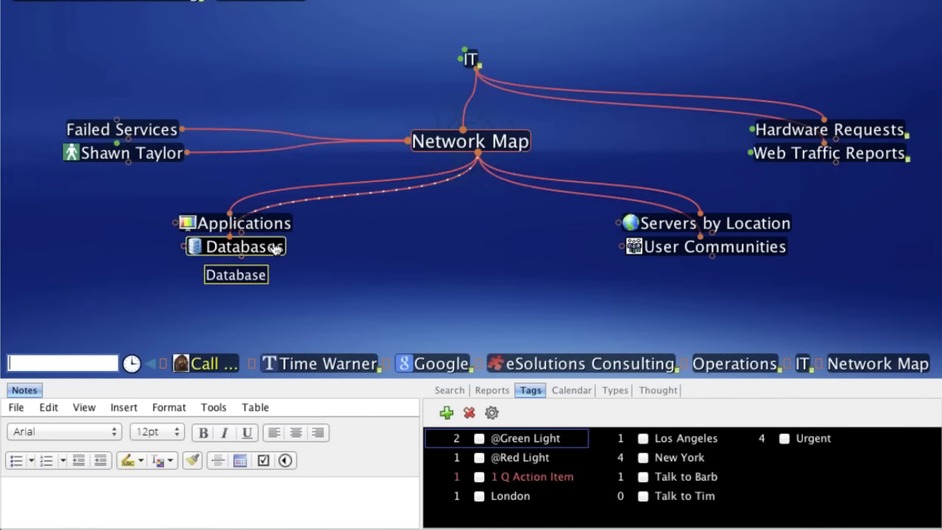
left_click(282, 225)
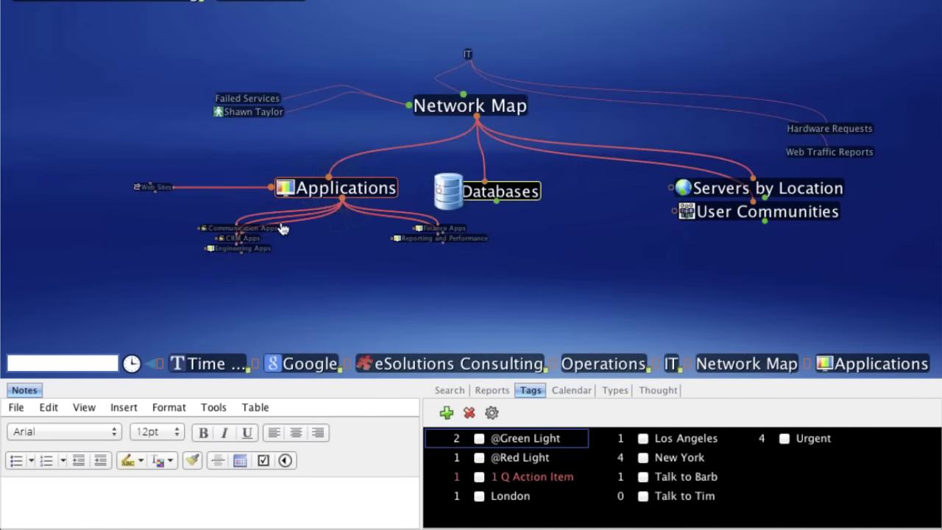
left_click(271, 247)
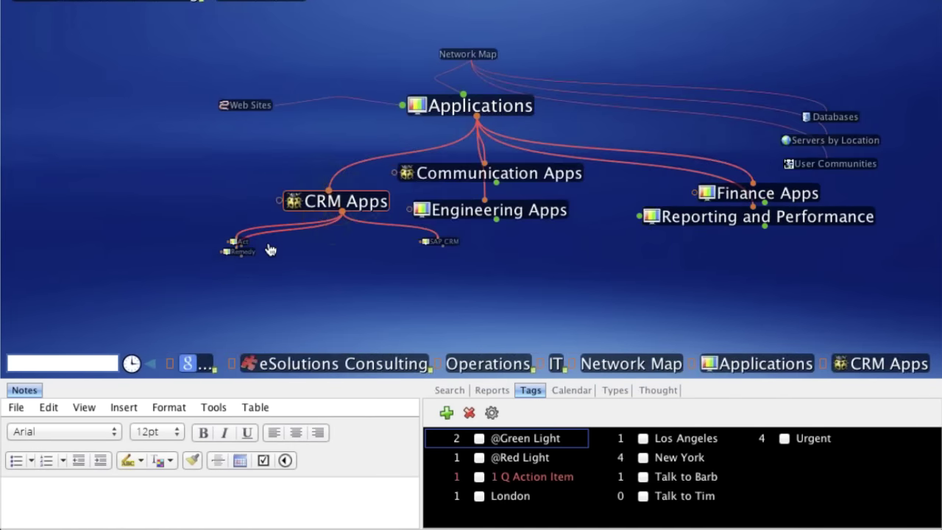
left_click(479, 439)
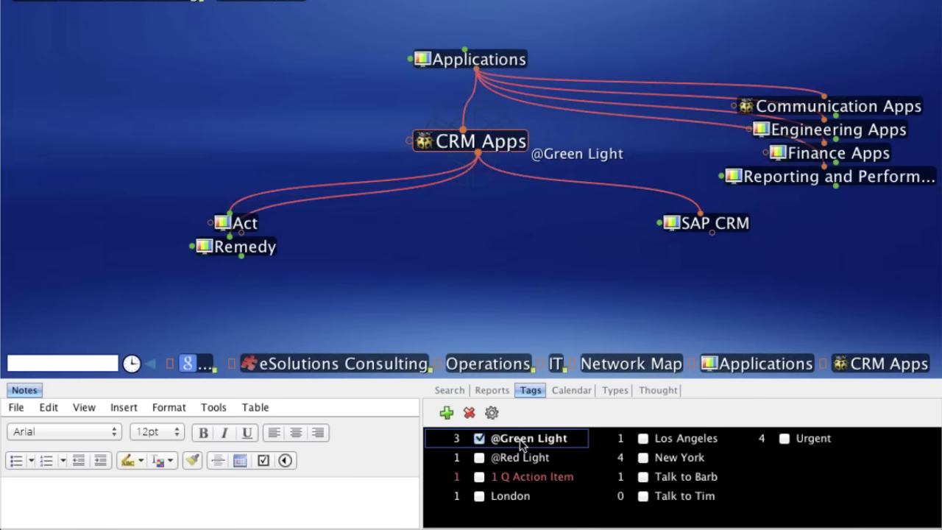
left_click(521, 439)
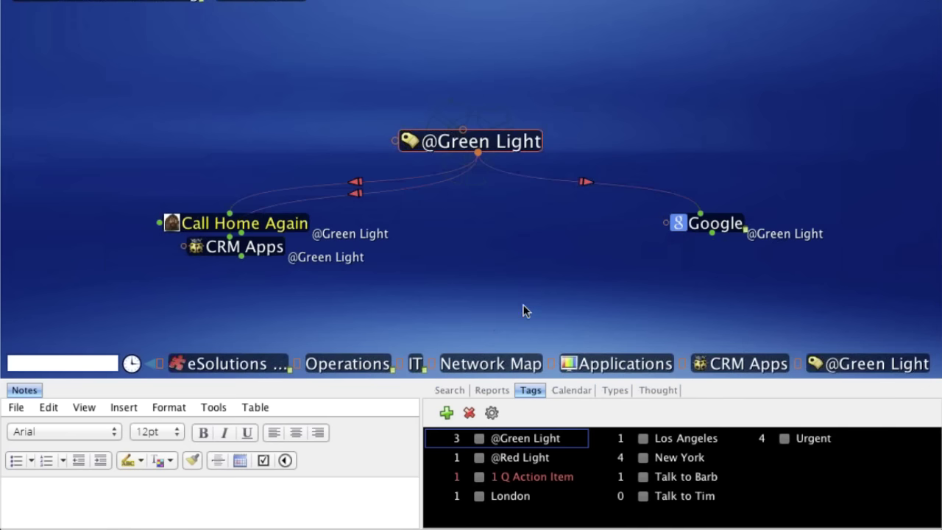
- Show the thoughts report in an enlarged lower pane and scroll through its 501 entries
left_click(492, 391)
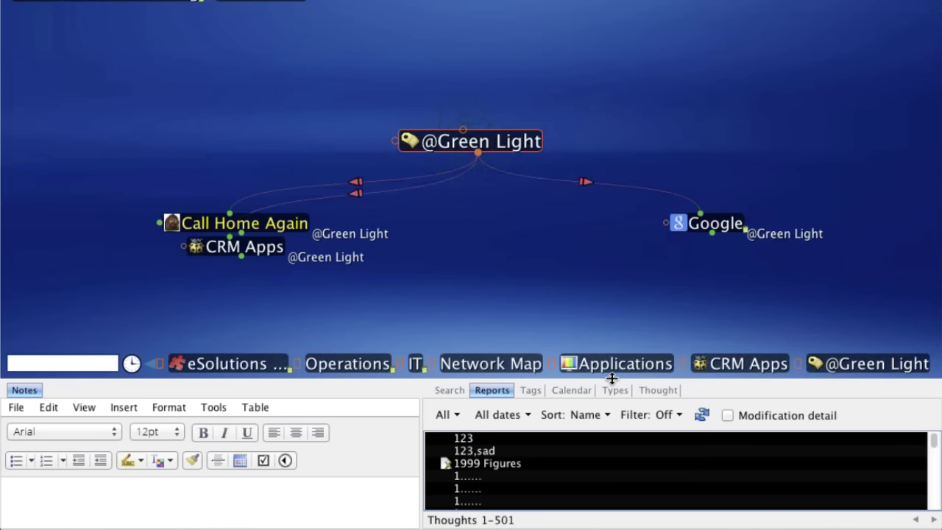
left_click_drag(612, 379, 612, 240)
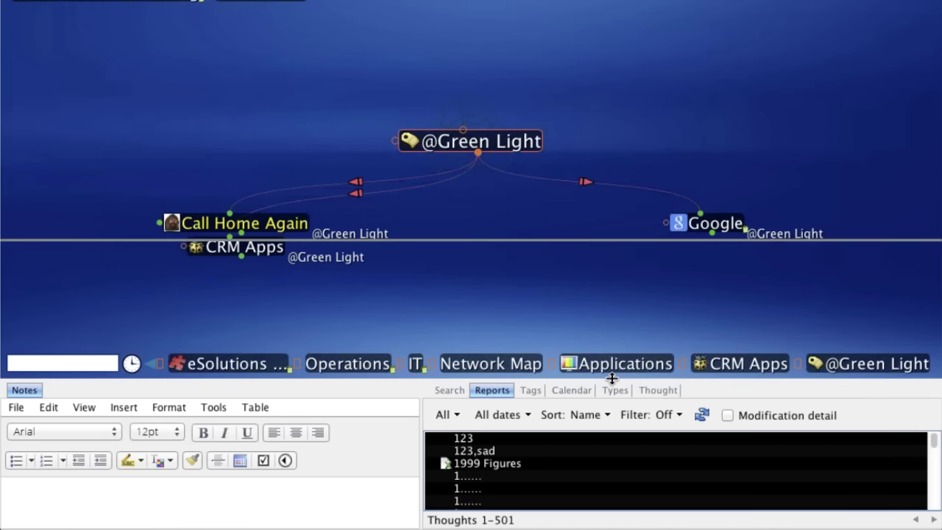
left_click_drag(611, 378, 612, 363)
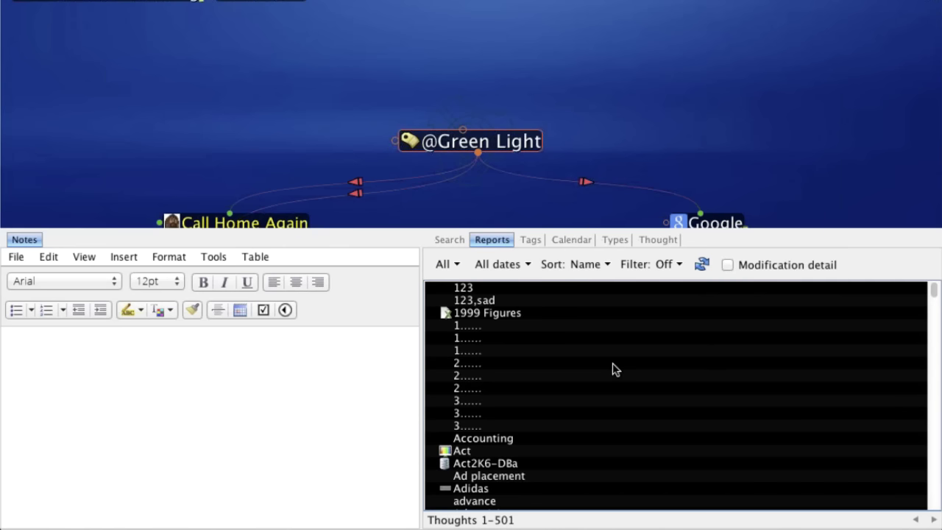
left_click(934, 309)
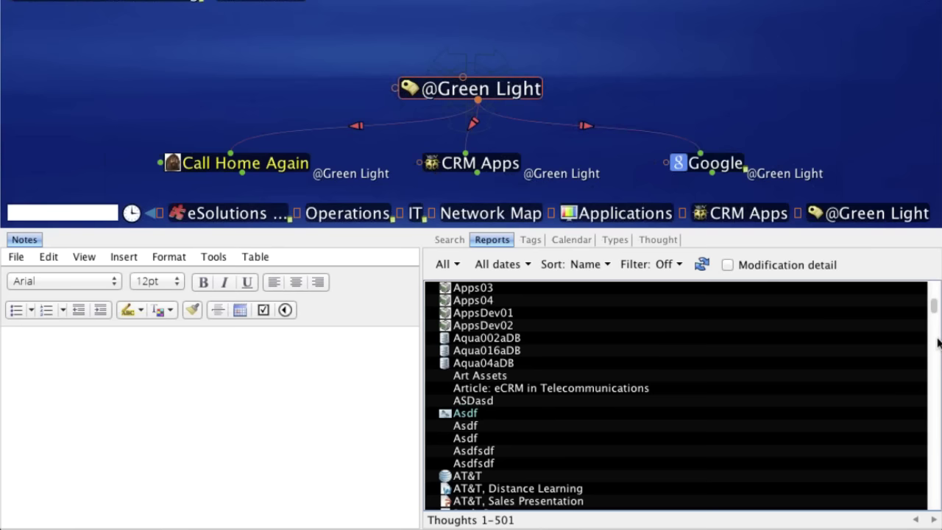
scroll(939, 343, "down", 10)
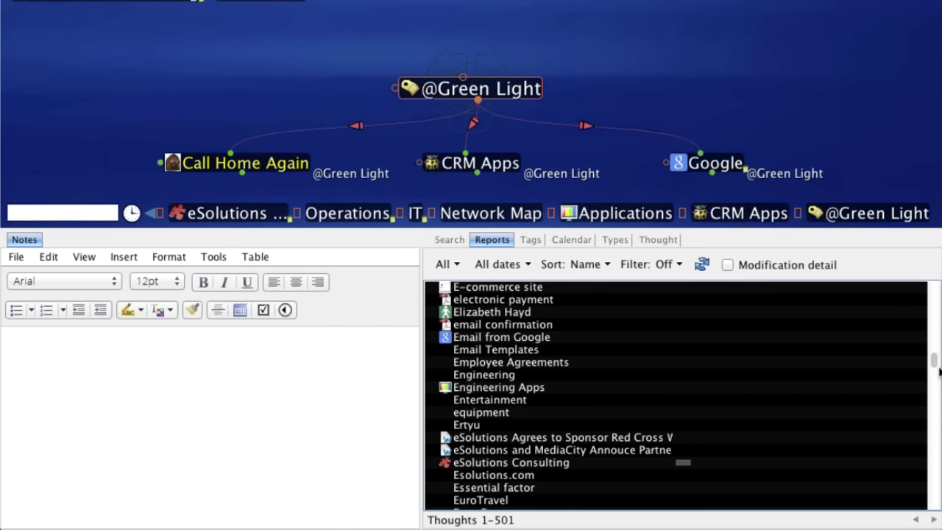
scroll(748, 378, "down", 10)
left_click(494, 411)
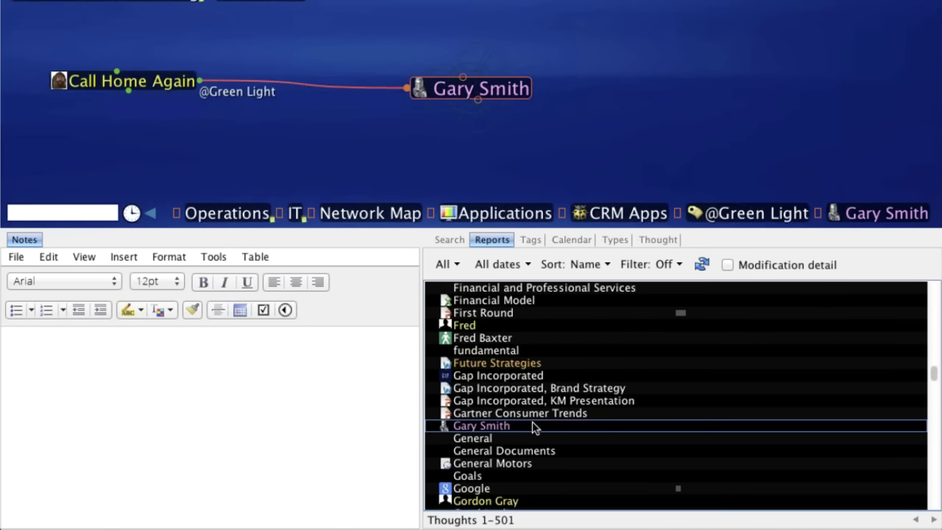
scroll(531, 427, "down", 10)
scroll(527, 428, "down", 5)
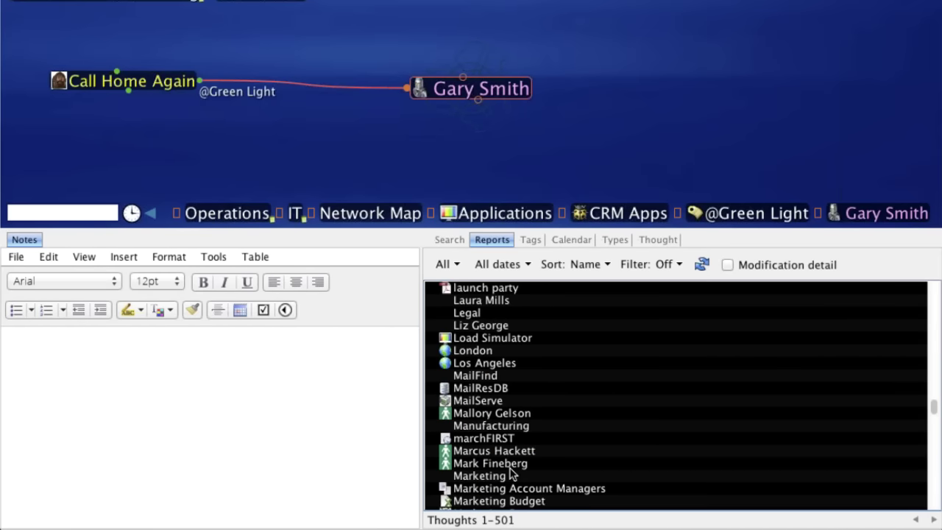
scroll(513, 472, "down", 2)
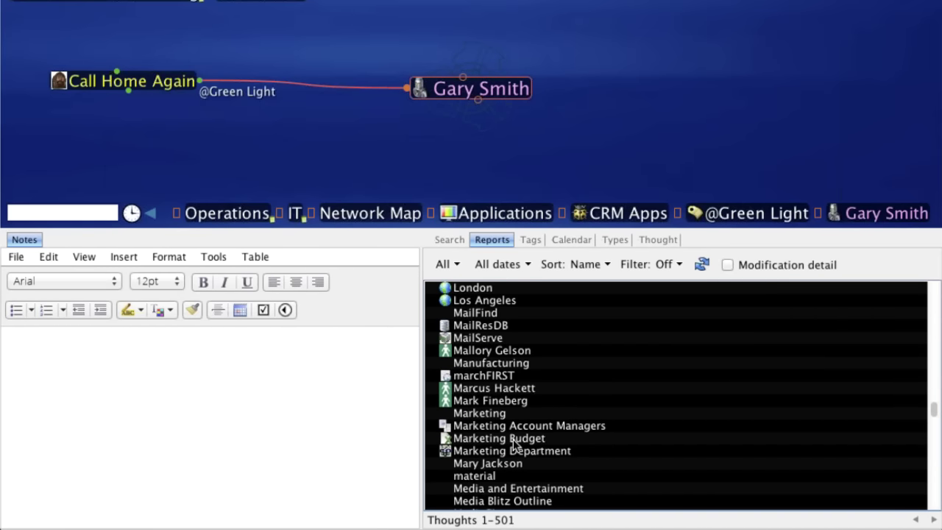
left_click(513, 439)
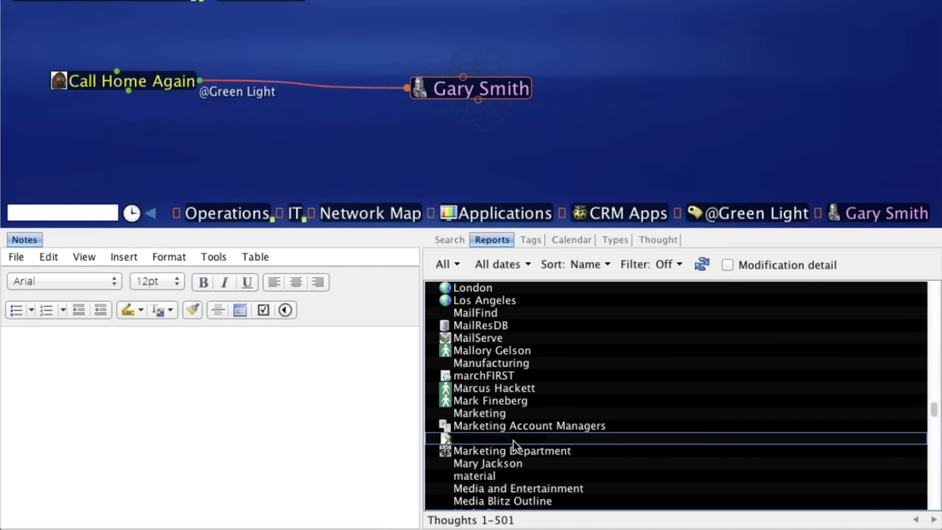
left_click(456, 267)
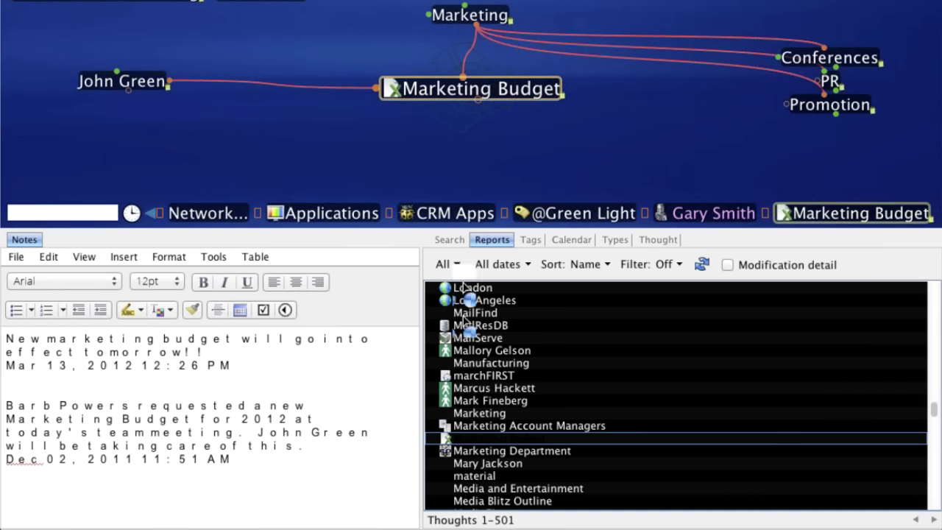
mouse_move(475, 301)
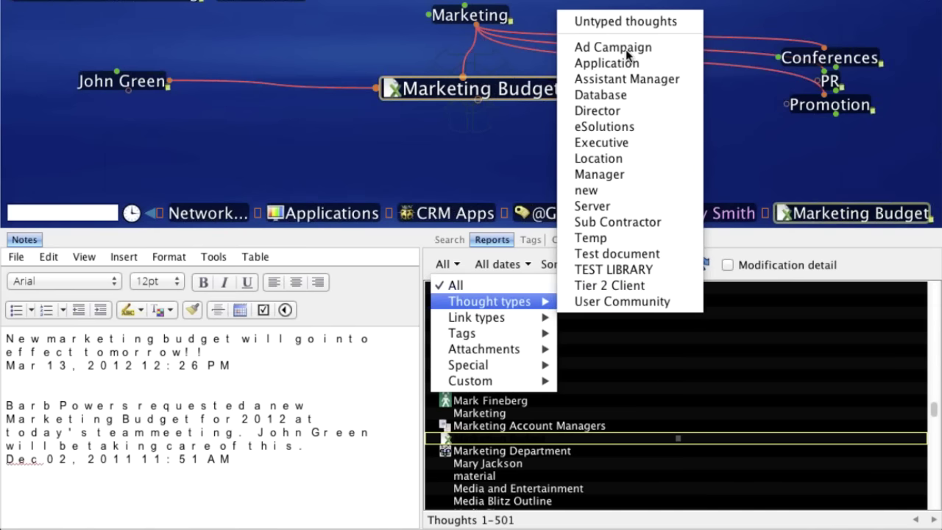
- Filter the report to Ad Campaign thoughts, activate The New Wave Campaign, then filter to .ppt attachments
left_click(626, 49)
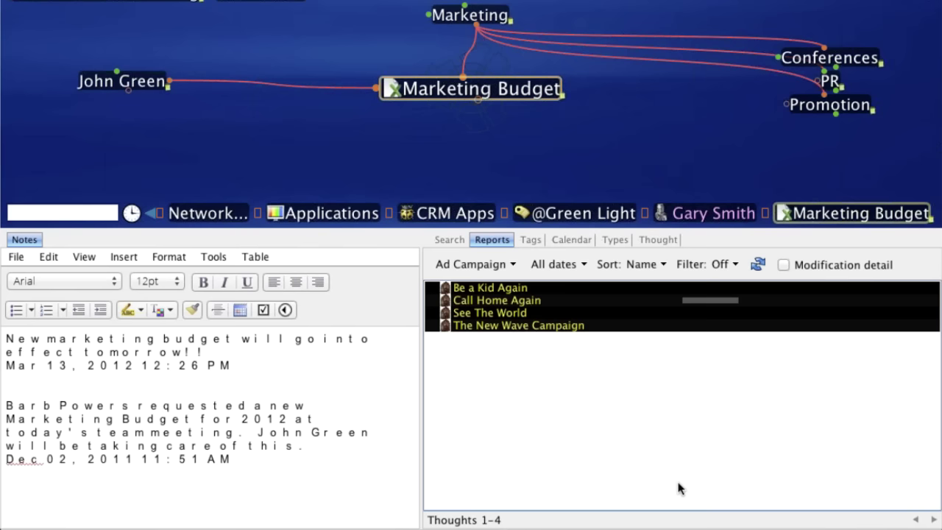
left_click(500, 326)
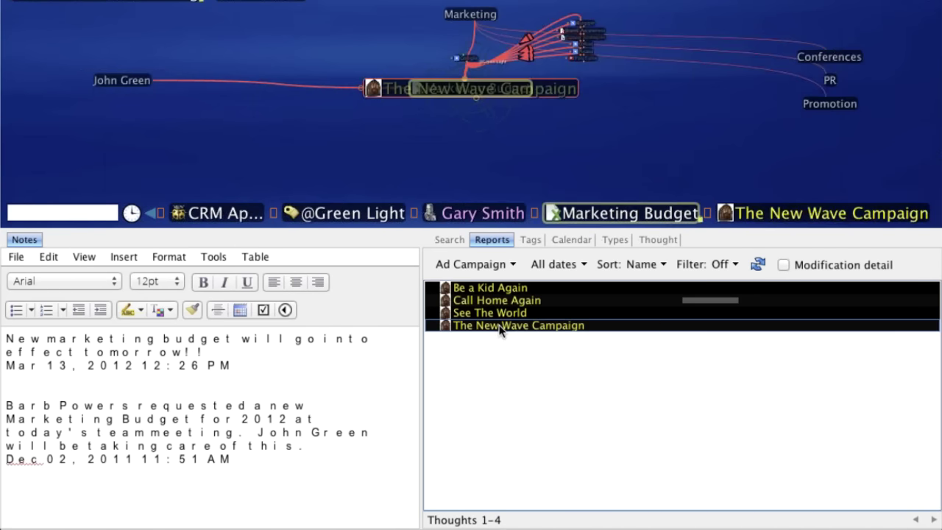
left_click(512, 264)
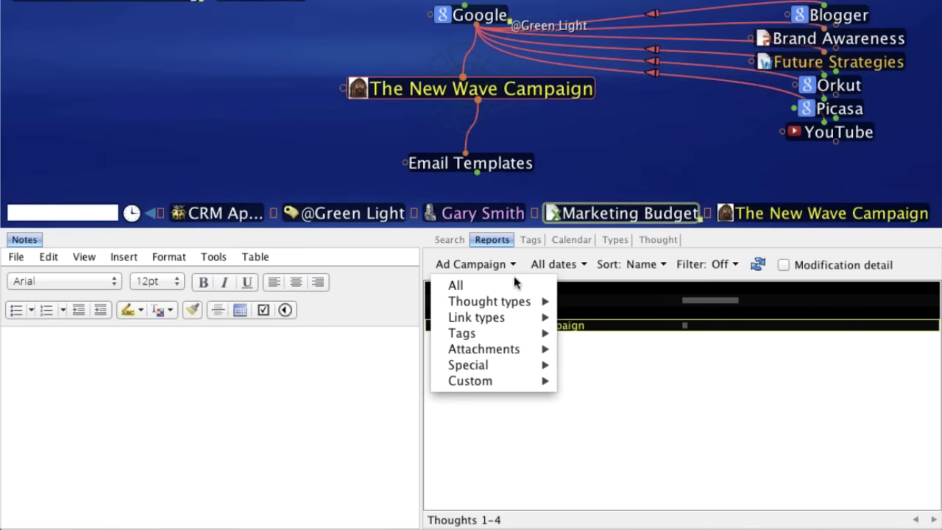
mouse_move(497, 364)
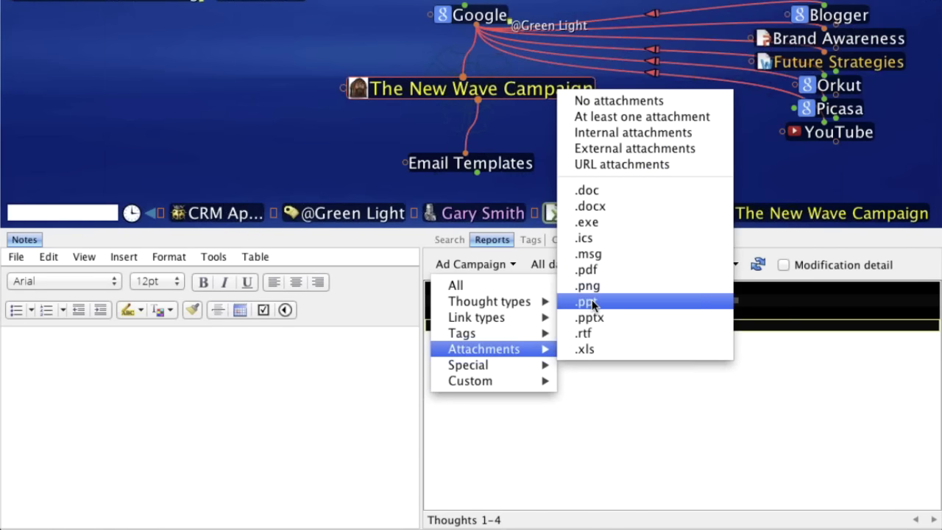
left_click(592, 303)
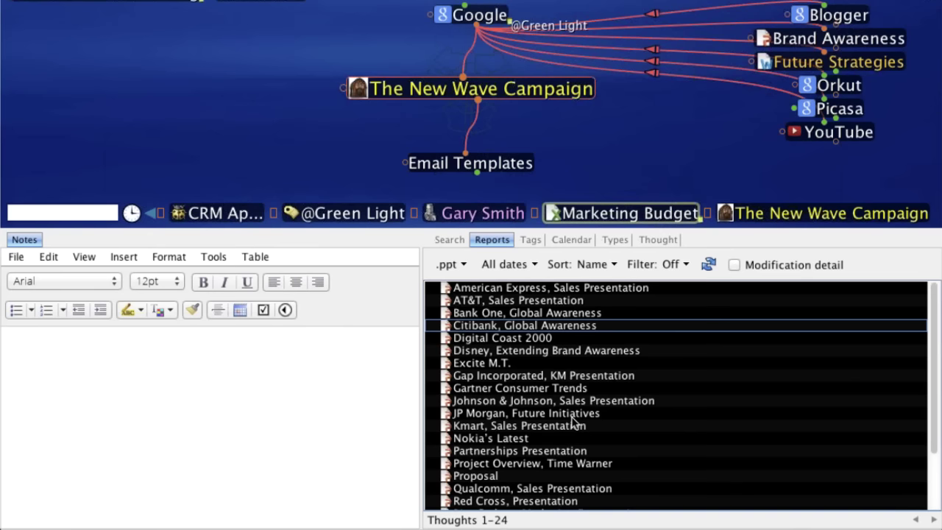
- Try the Activated and Modified date filters, then limit the report to .pdf attachments
left_click(533, 264)
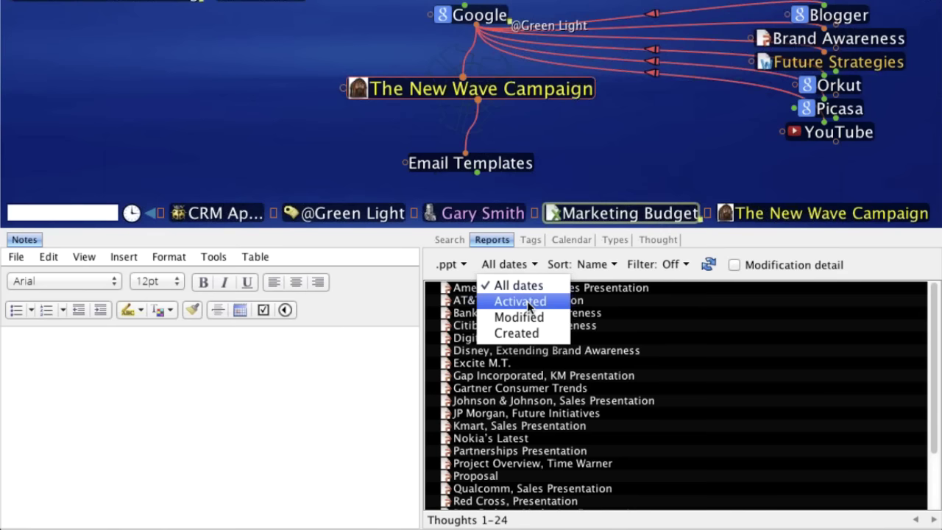
left_click(535, 267)
left_click(536, 266)
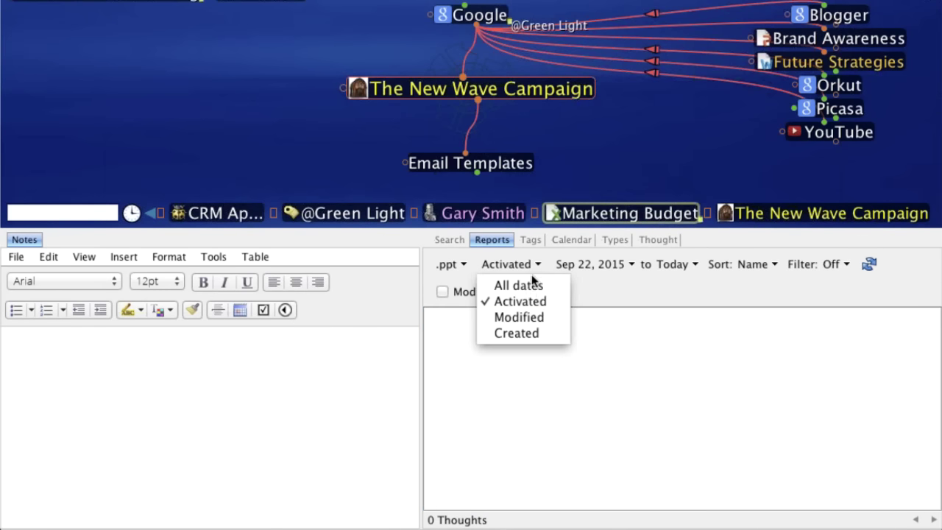
left_click(519, 318)
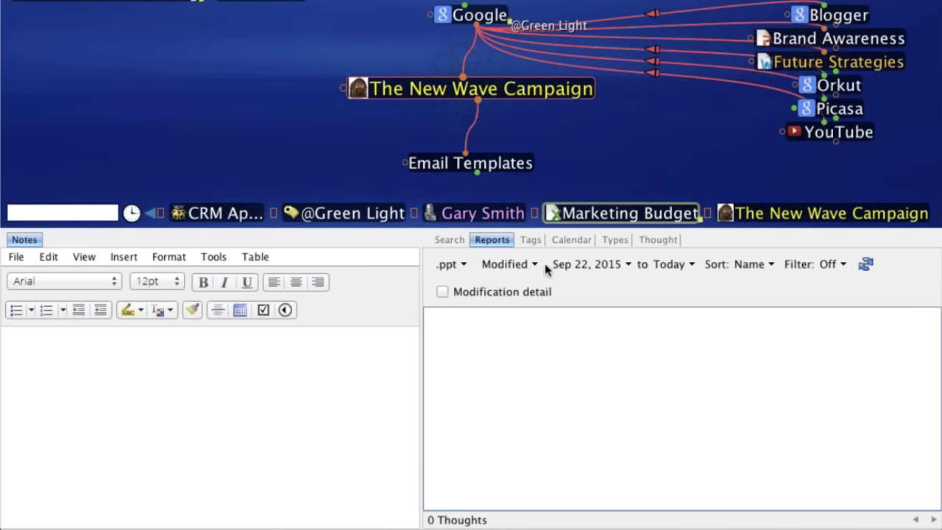
left_click(464, 265)
mouse_move(482, 351)
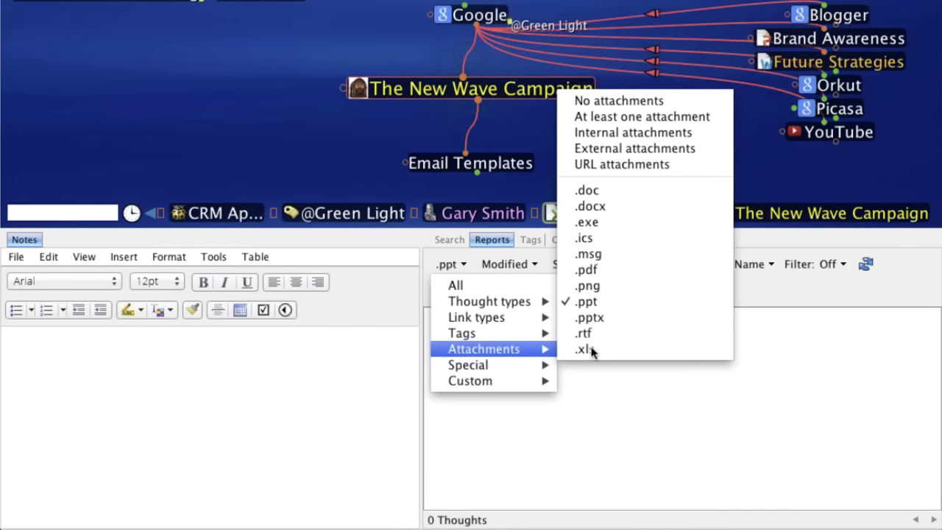
left_click(588, 266)
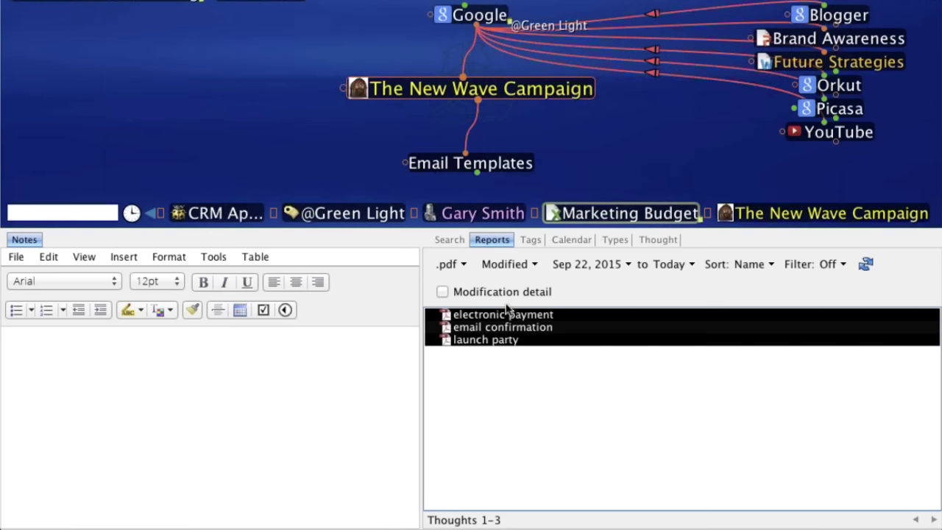
- Reset the report filters to All dates and All thought types
left_click(537, 267)
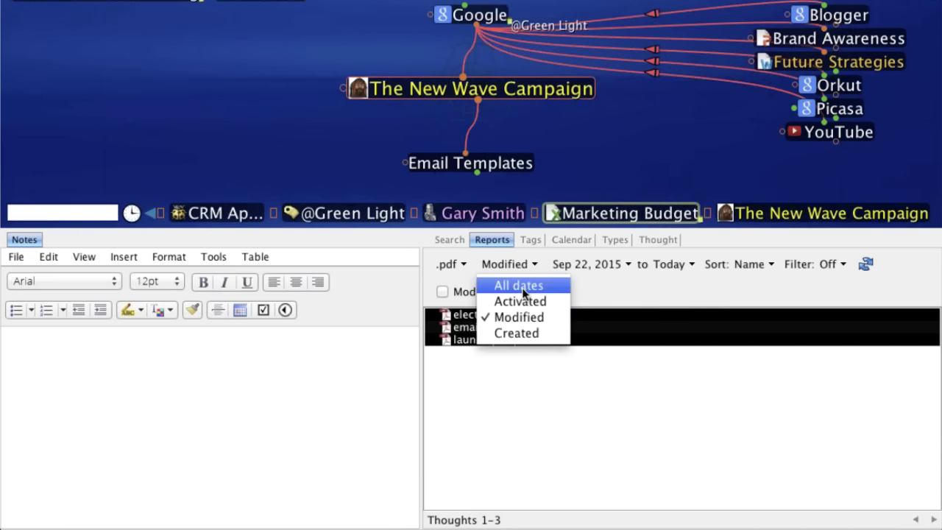
left_click(521, 287)
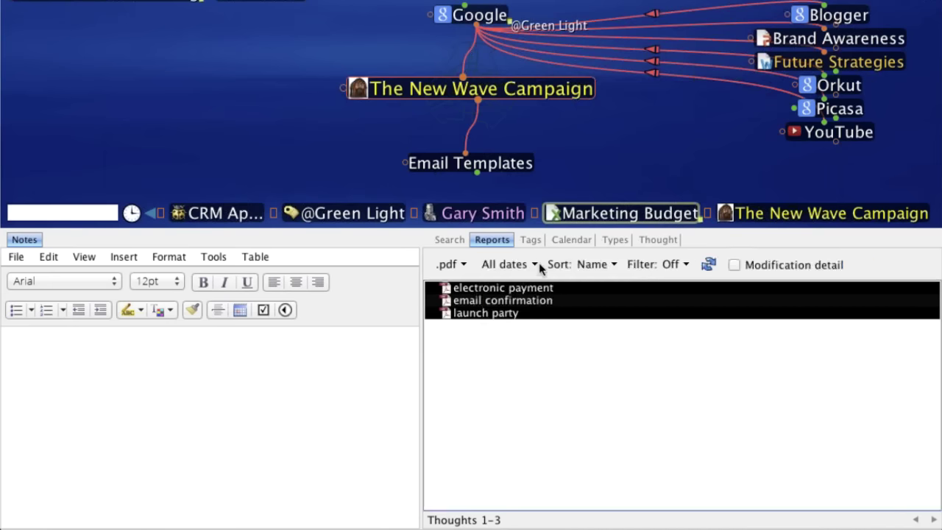
left_click(463, 266)
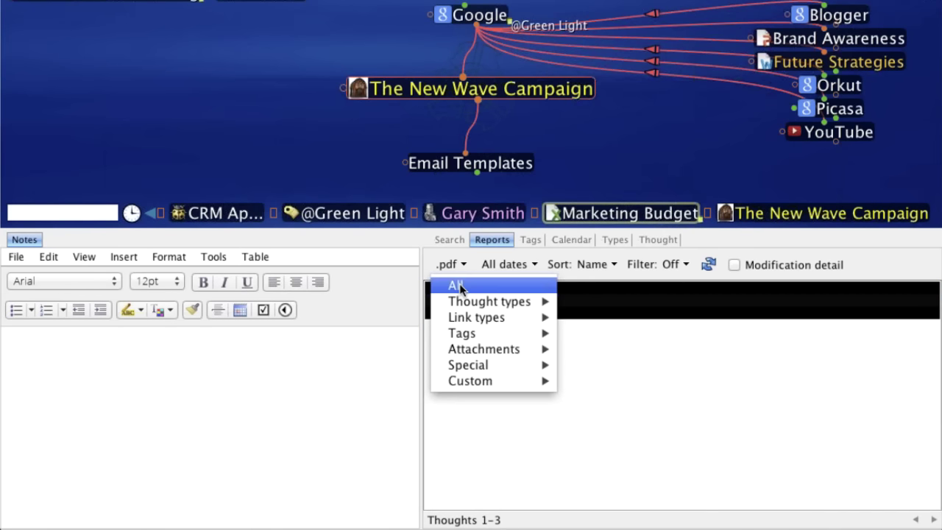
left_click(458, 286)
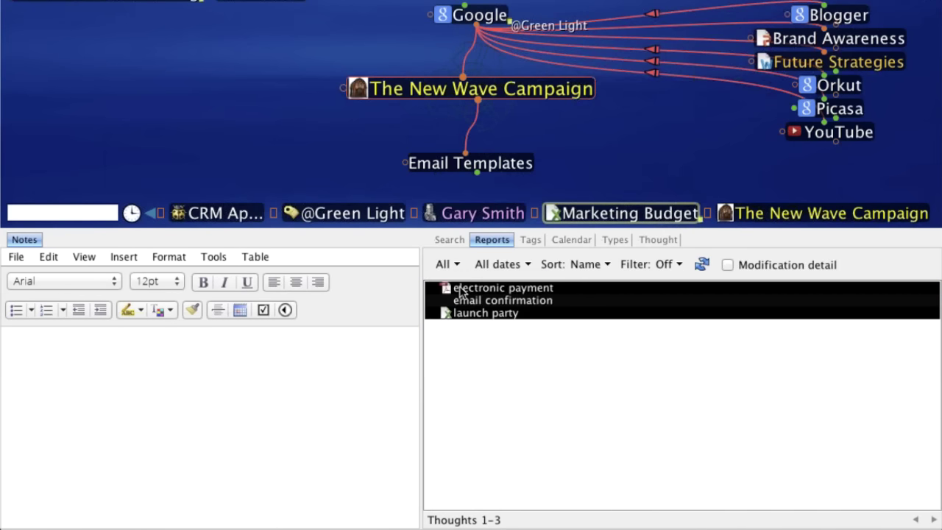
left_click(457, 265)
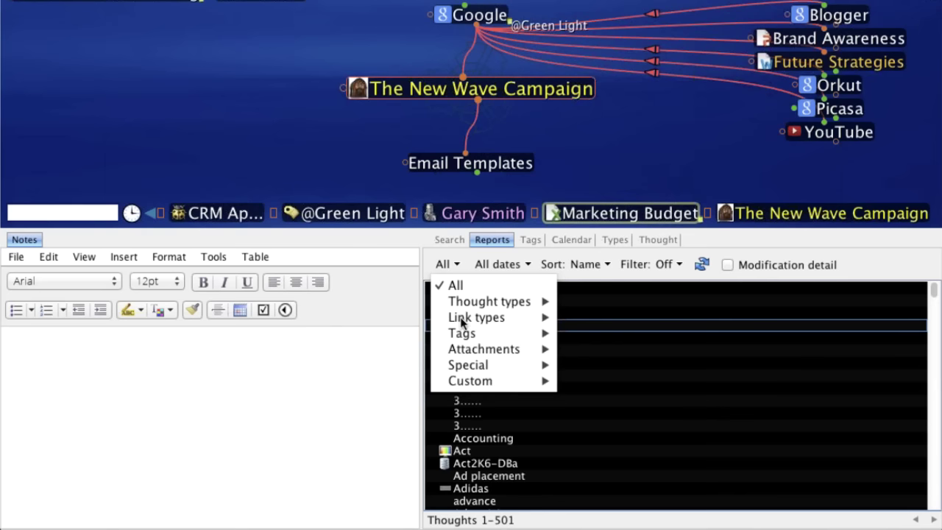
mouse_move(482, 387)
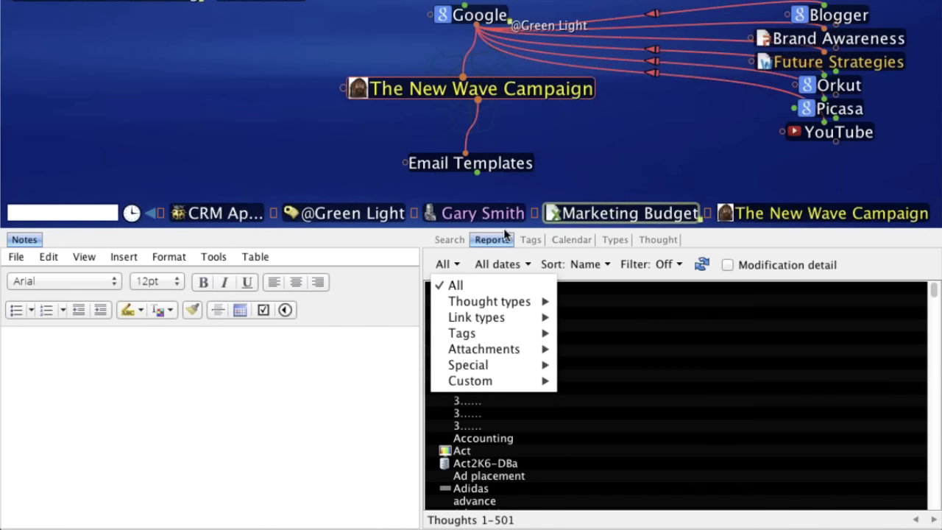
left_click(480, 290)
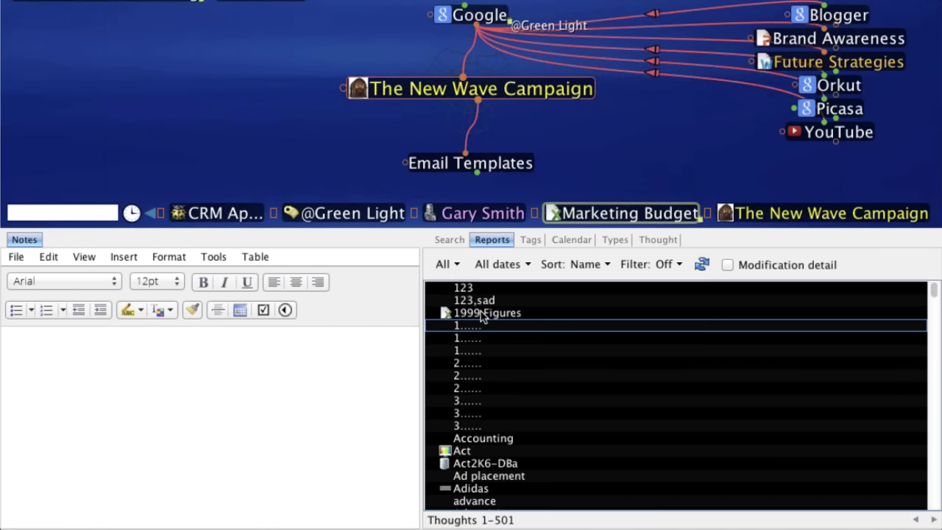
- Switch to the Calendar view and activate The New Wave Campaign thought
left_click(575, 240)
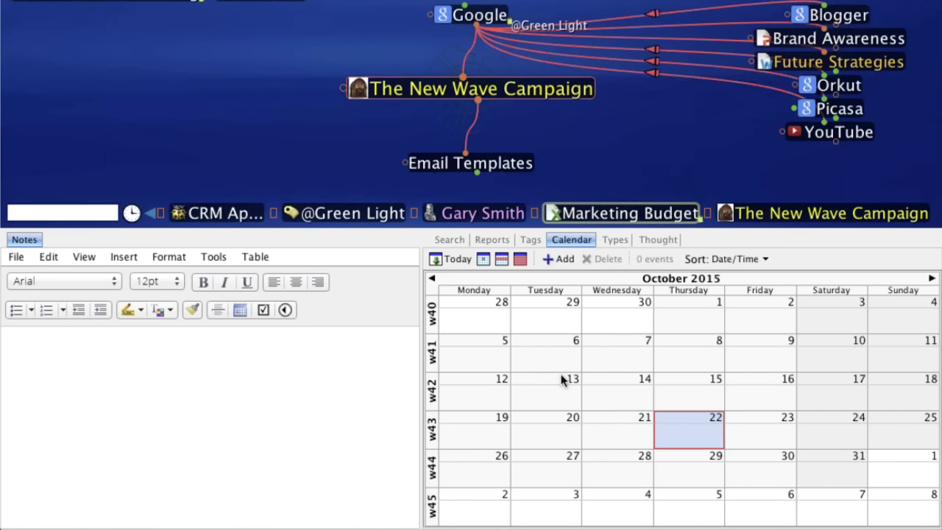
left_click(479, 95)
- Add the event 'first presention due' on Oct 15, 2015, not repeating, with a reminder
left_click(564, 261)
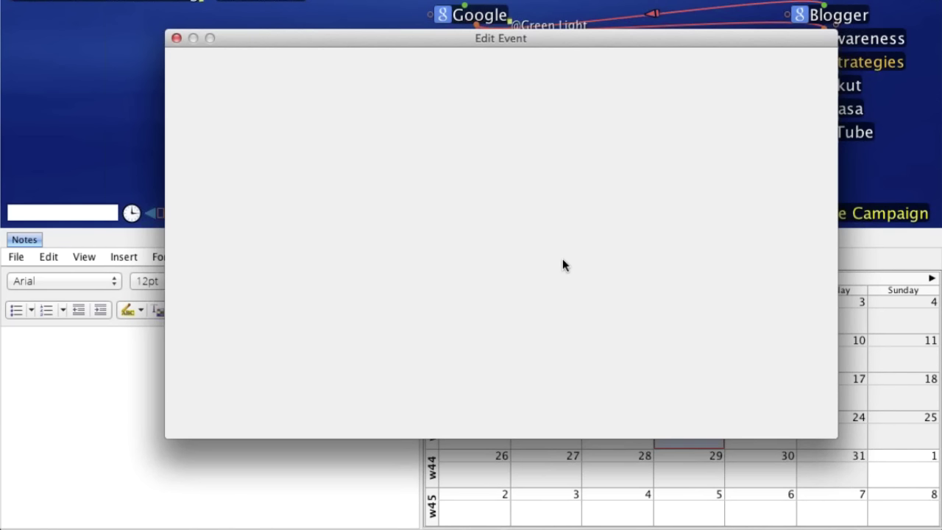
type("firs")
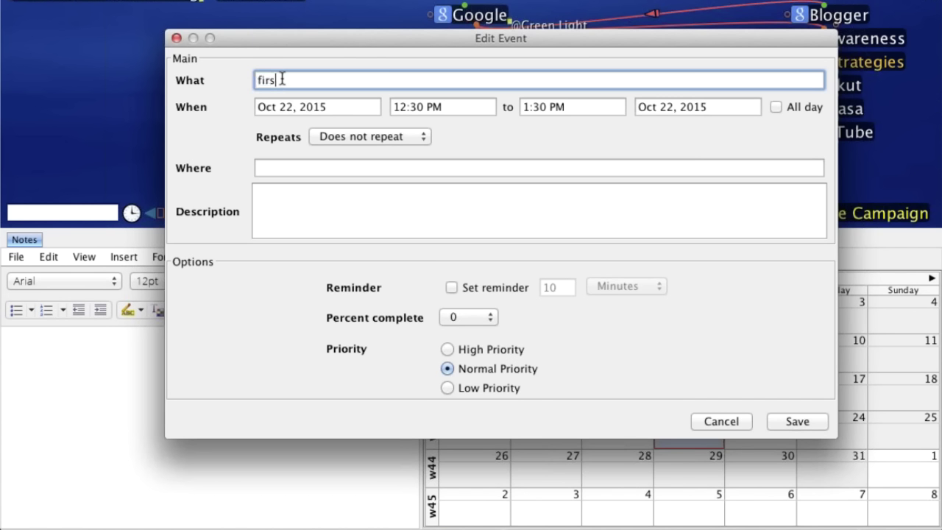
type("t presention due")
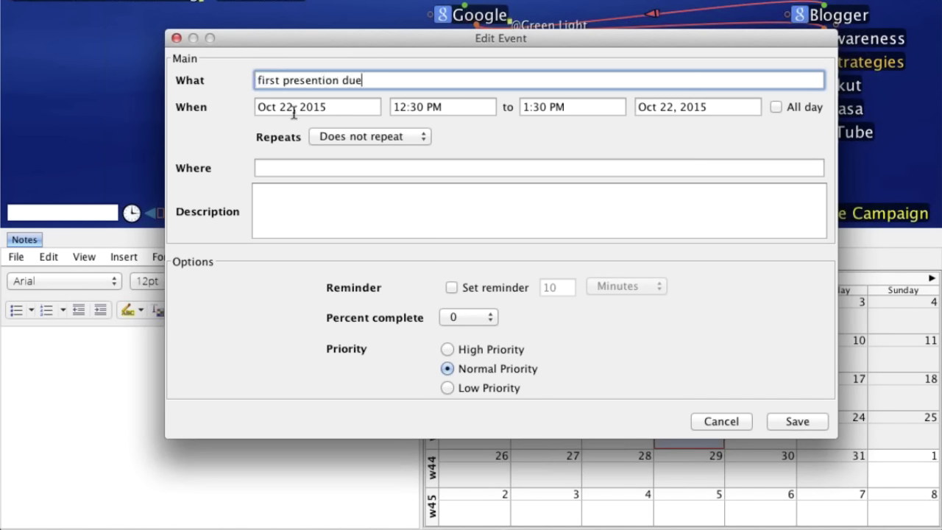
left_click(294, 109)
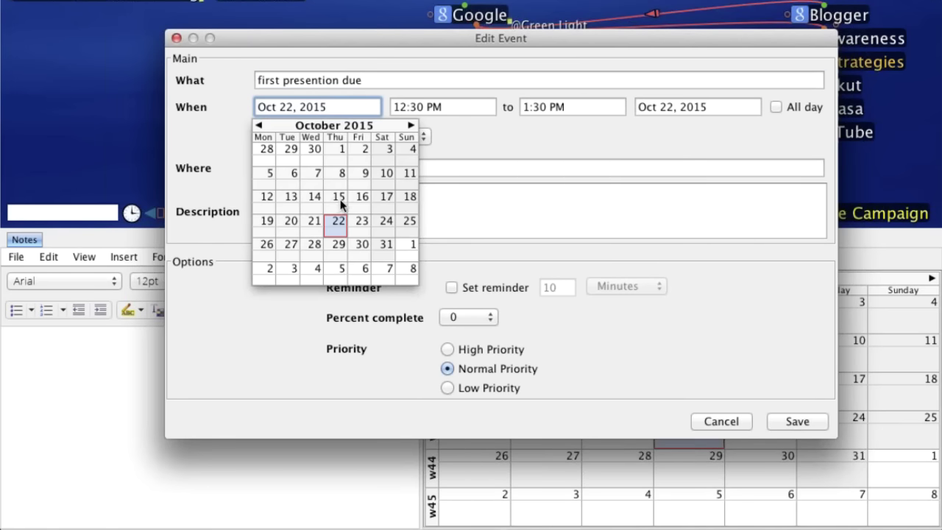
left_click(337, 196)
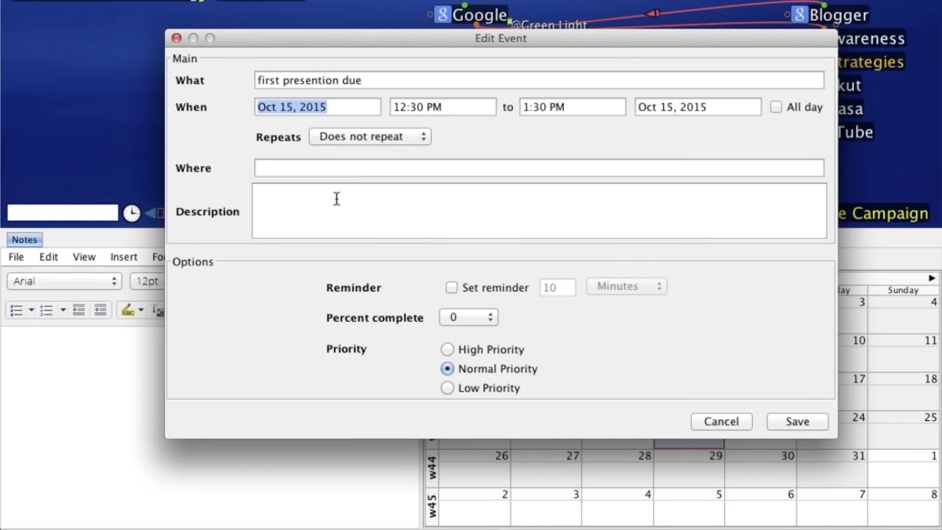
left_click(421, 137)
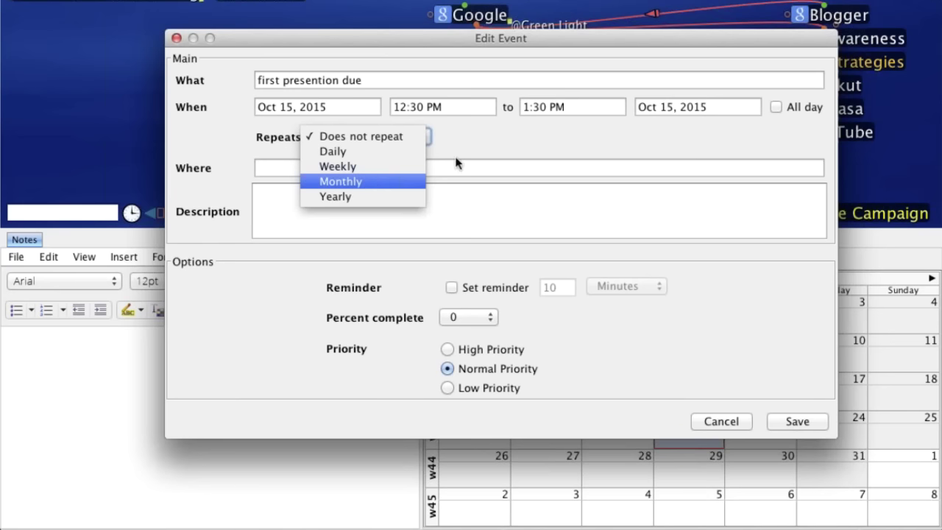
left_click(490, 151)
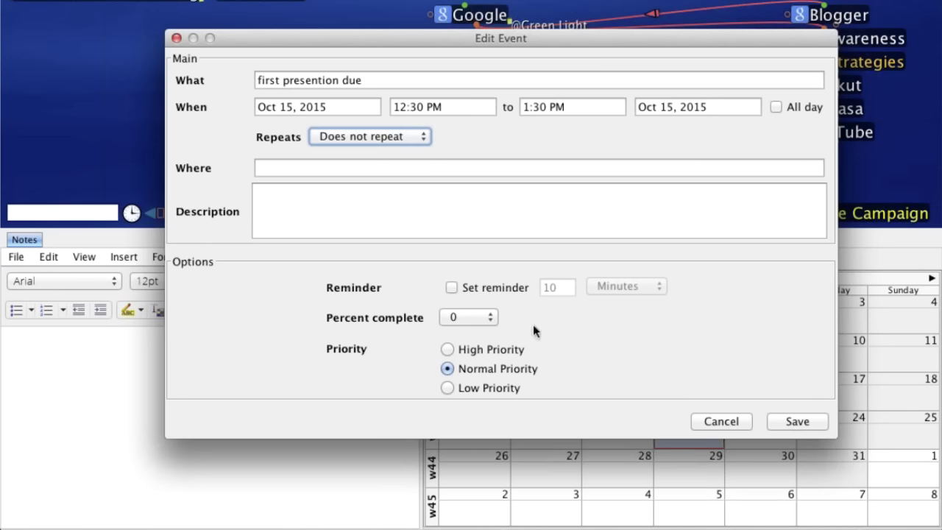
left_click(452, 288)
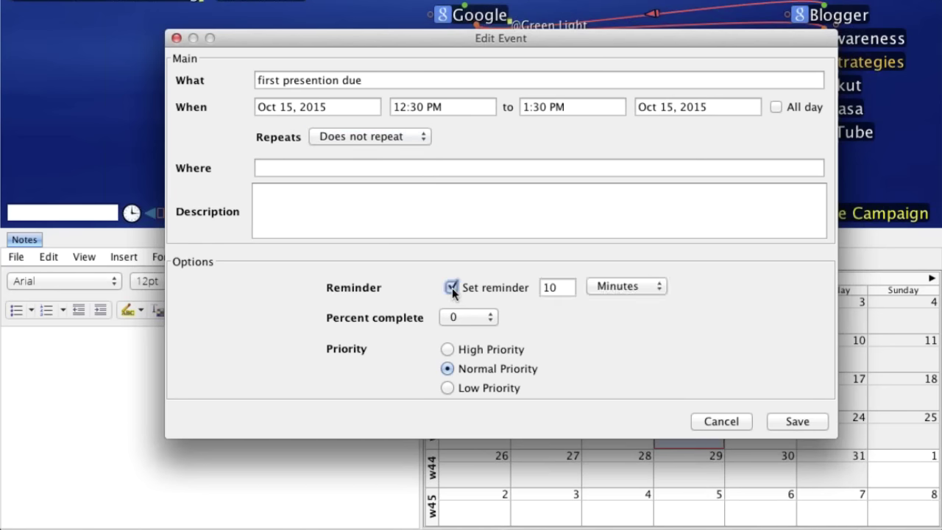
left_click(809, 423)
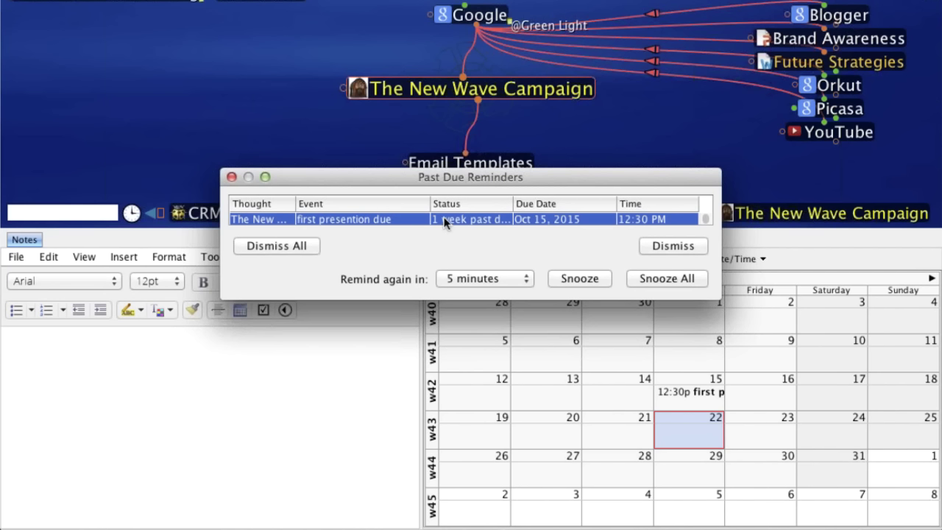
- Snooze the past-due 'first presention due' reminder for 5 minutes
left_click(581, 277)
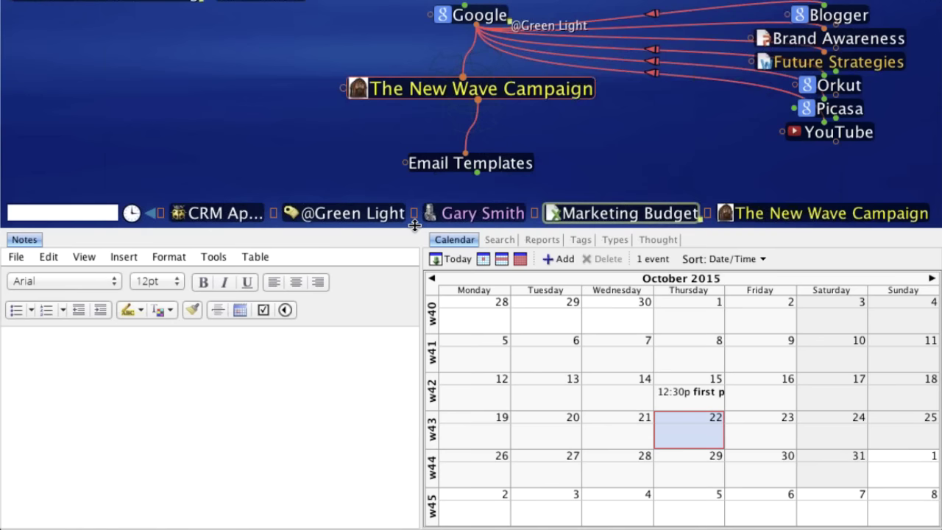
- Shrink the notes and calendar panels and make Google the central thought
left_click_drag(415, 225, 402, 407)
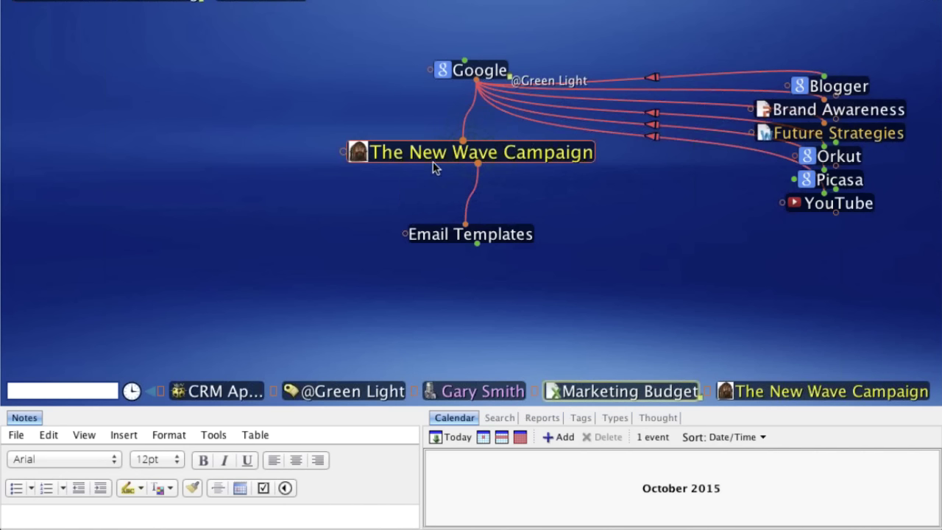
left_click(493, 61)
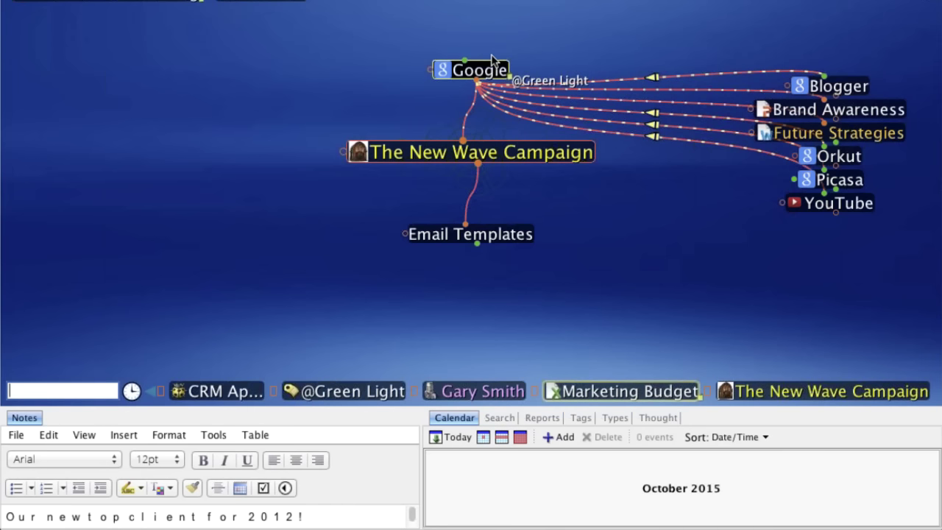
left_click(493, 63)
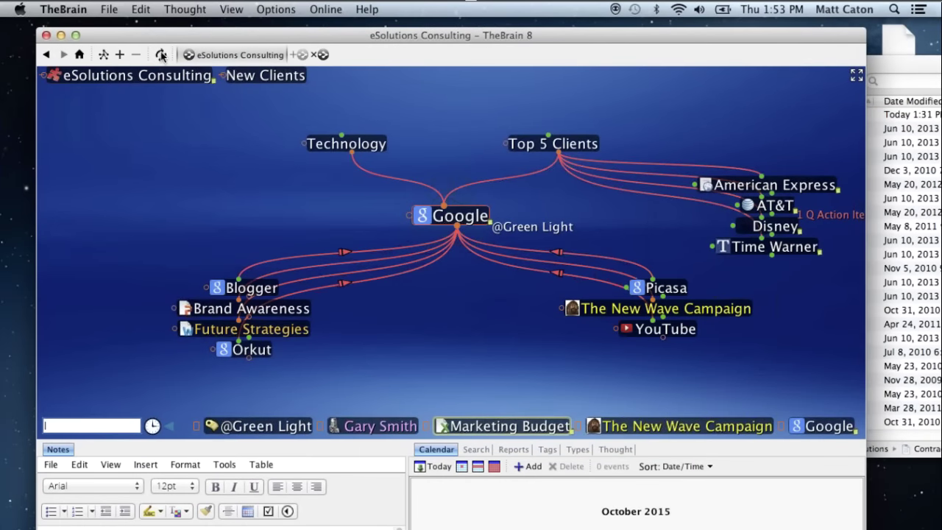
- Sync the eSolutions Consulting brain with TheBrain Cloud Services now
left_click(161, 56)
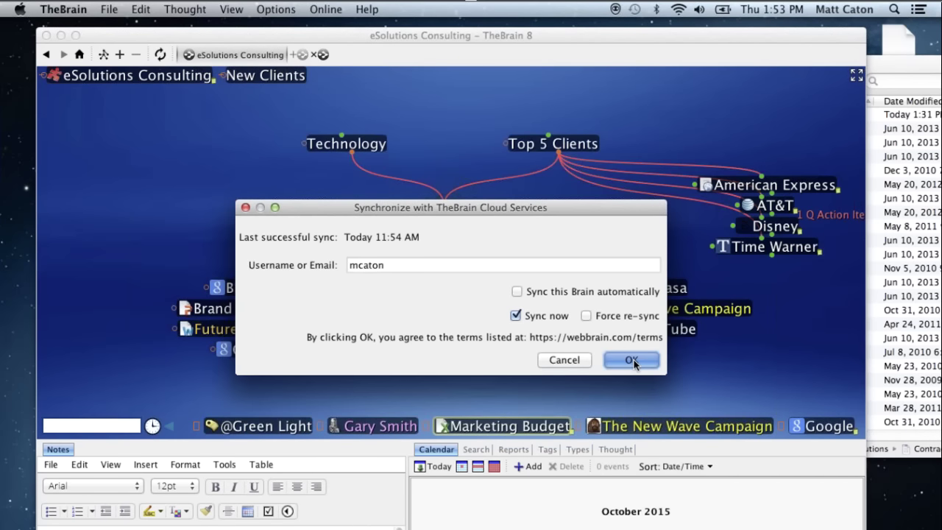
left_click(631, 360)
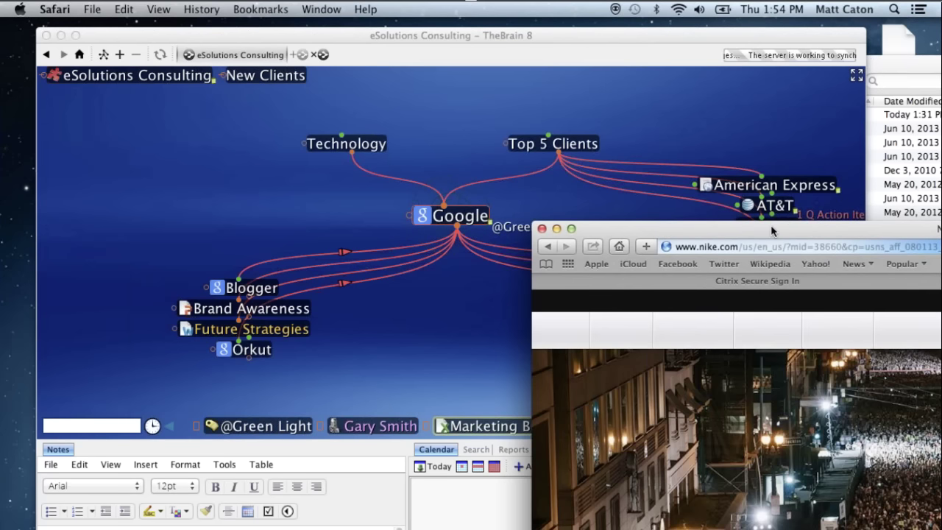
- Go to webbrain.com in Safari and log in to TheBrain Cloud Services with the account credentials
left_click(278, 70)
type("www.thebrain.com")
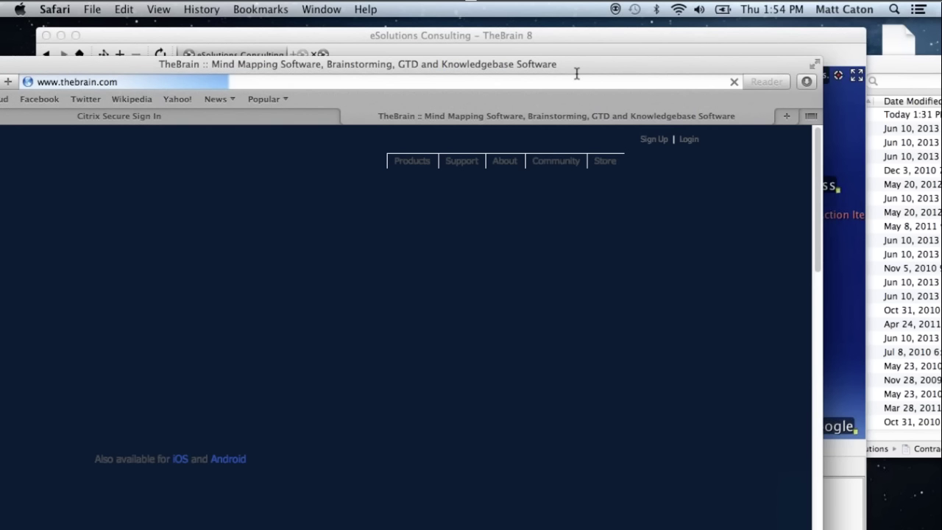
left_click(685, 145)
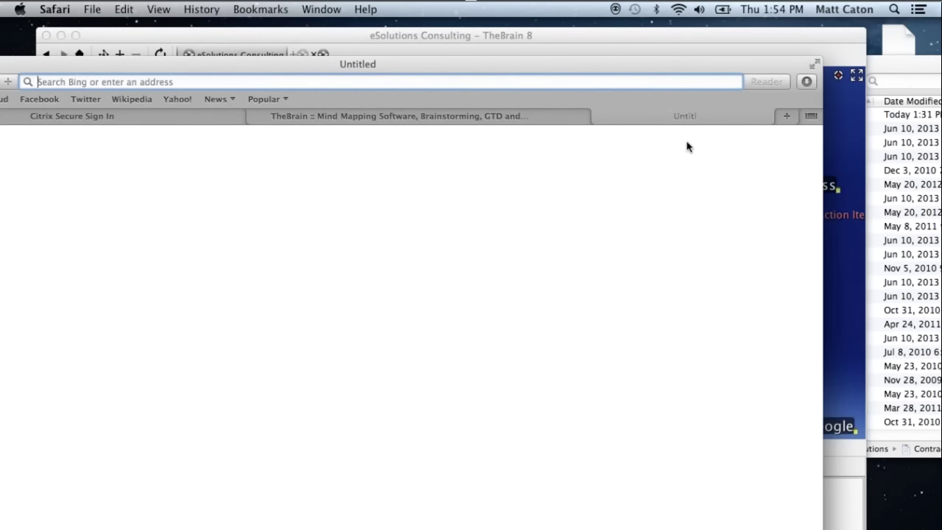
left_click(430, 118)
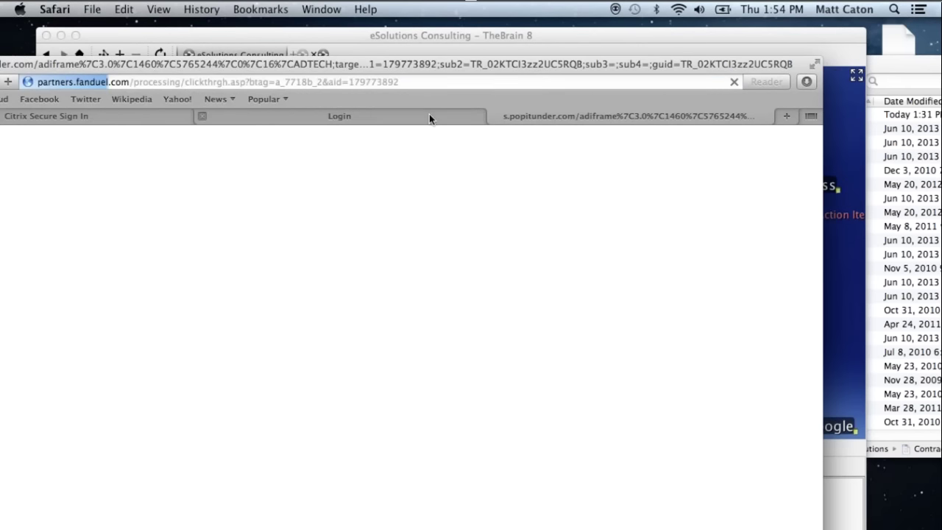
left_click(430, 116)
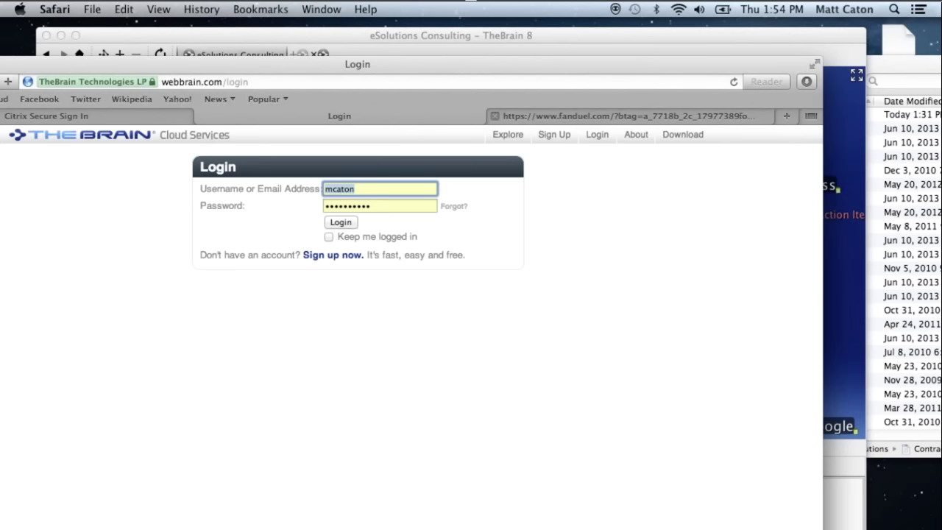
left_click(342, 223)
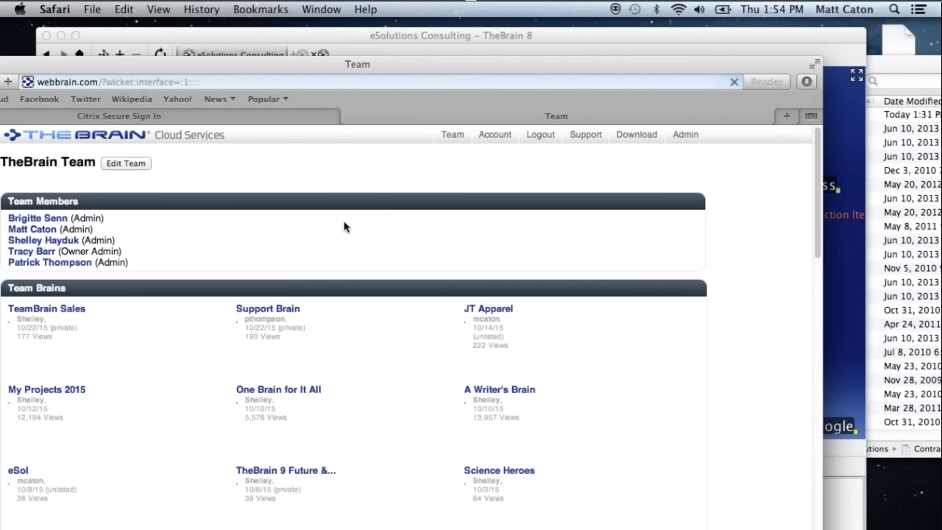
- Open the eSolutions Consulting brain from Account and move Safari aside to reveal TheBrain 8
left_click(494, 134)
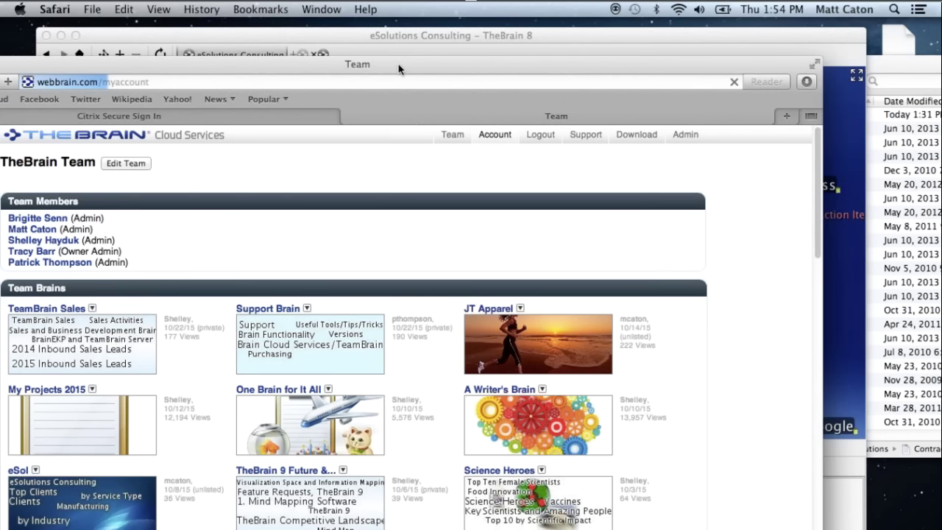
left_click_drag(419, 63, 419, 63)
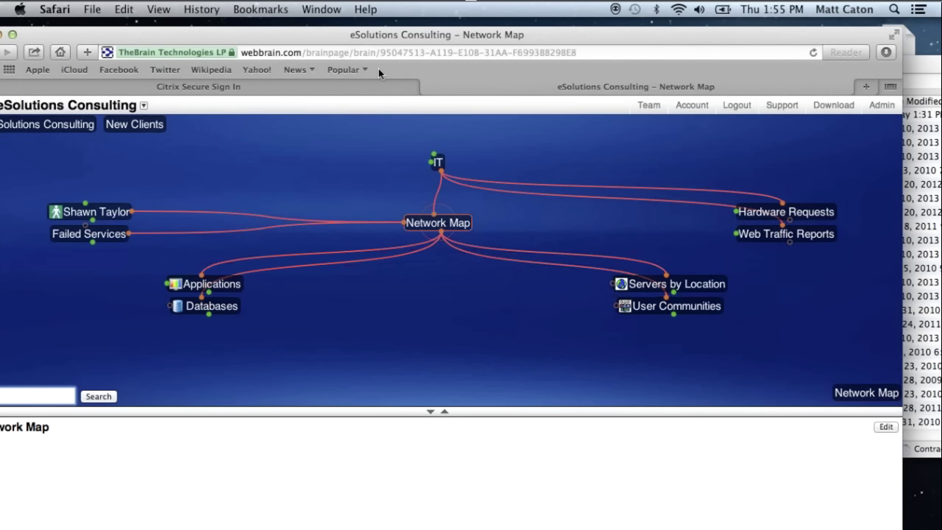
left_click_drag(378, 69, 513, 137)
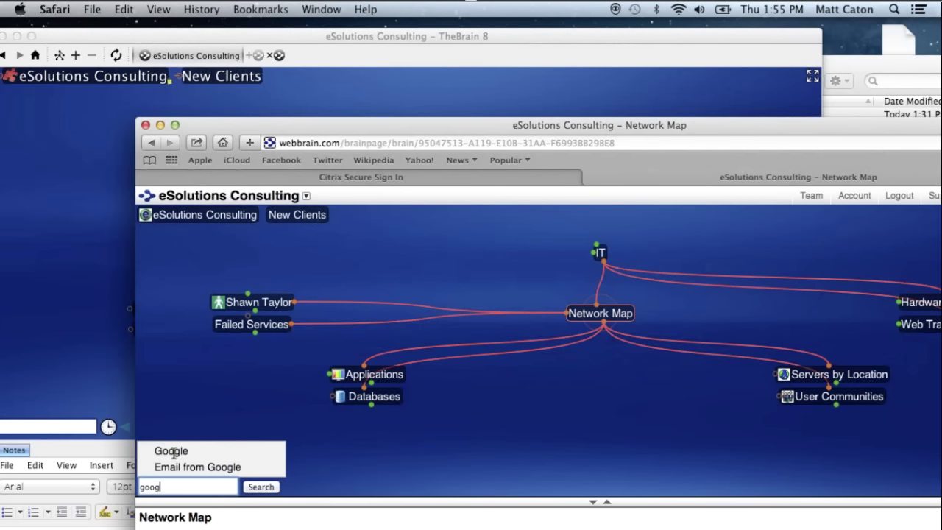
- Center WebBrain on the Google thought, move the Safari window up-left, and mute the sound
left_click(174, 452)
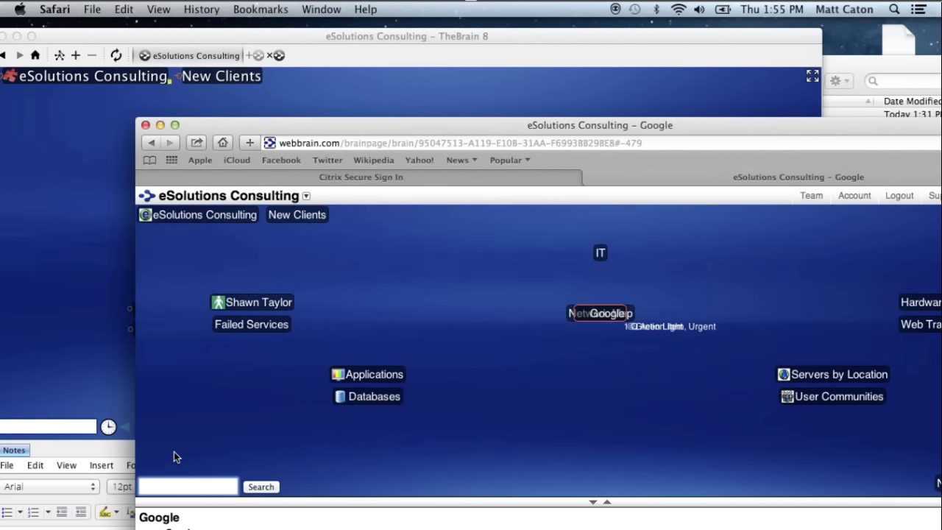
left_click_drag(561, 127, 497, 78)
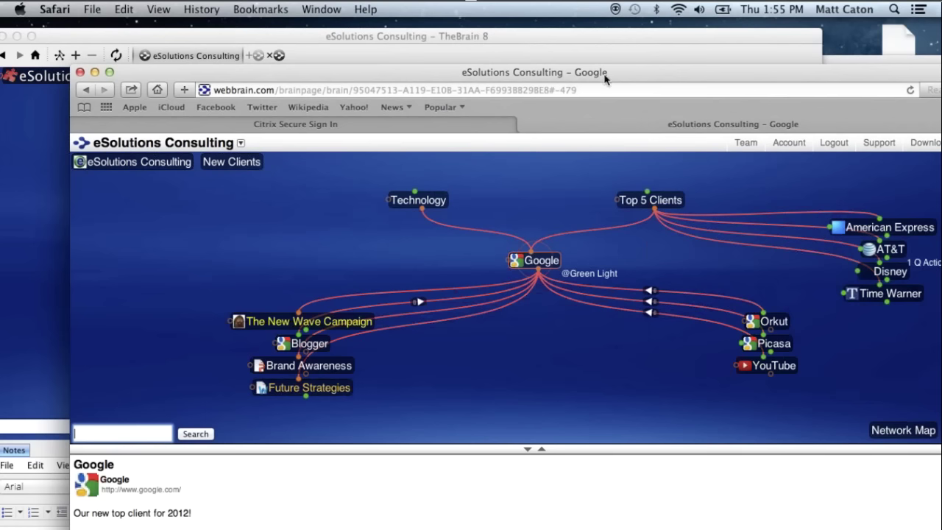
key("XF86AudioMute")
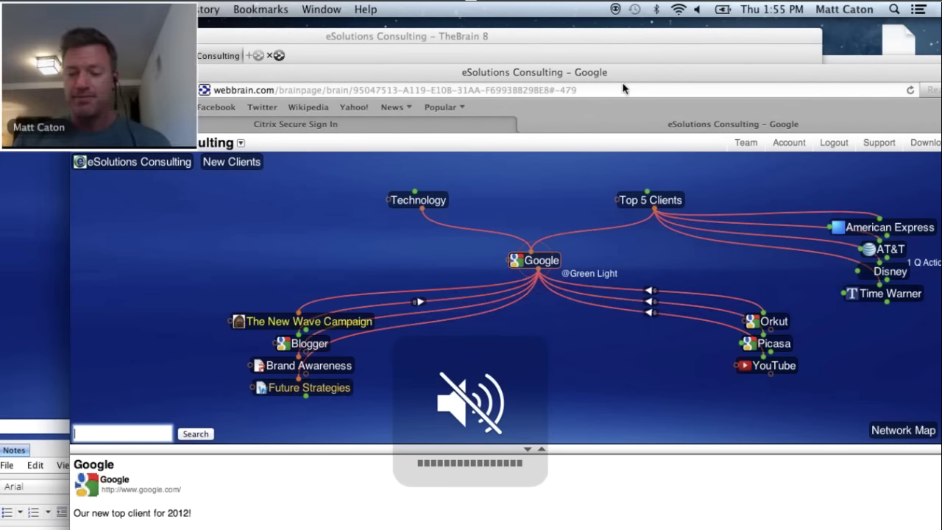
- Shift the Safari window left and bring the desktop TheBrain 8 window to the front
left_click_drag(624, 81, 623, 88)
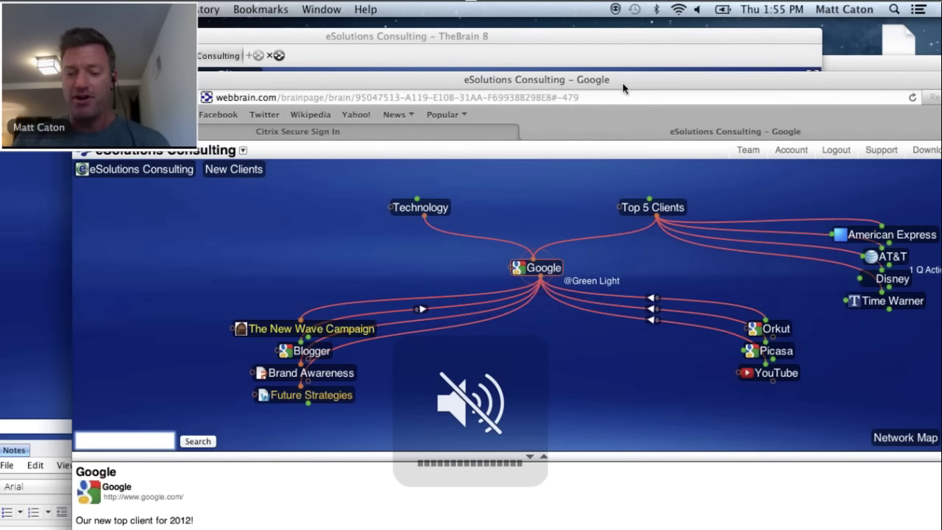
left_click_drag(622, 89, 567, 79)
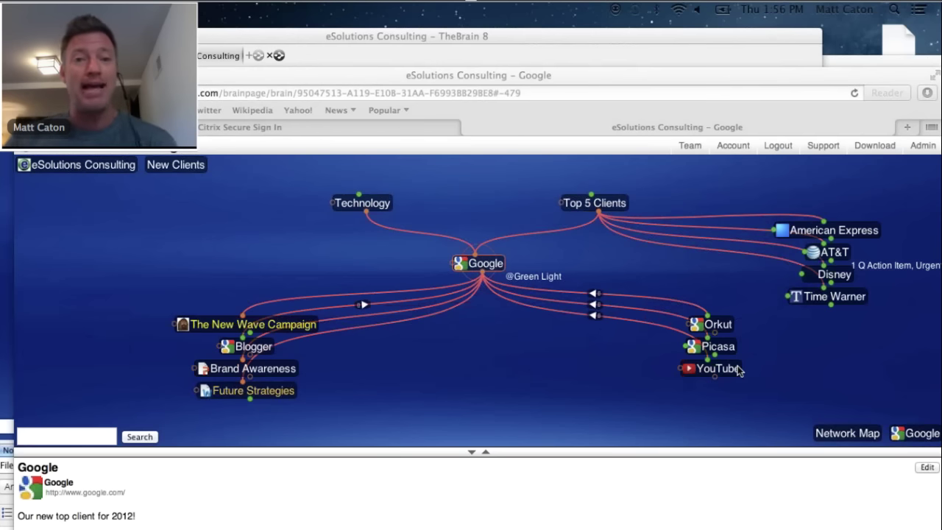
left_click(525, 52)
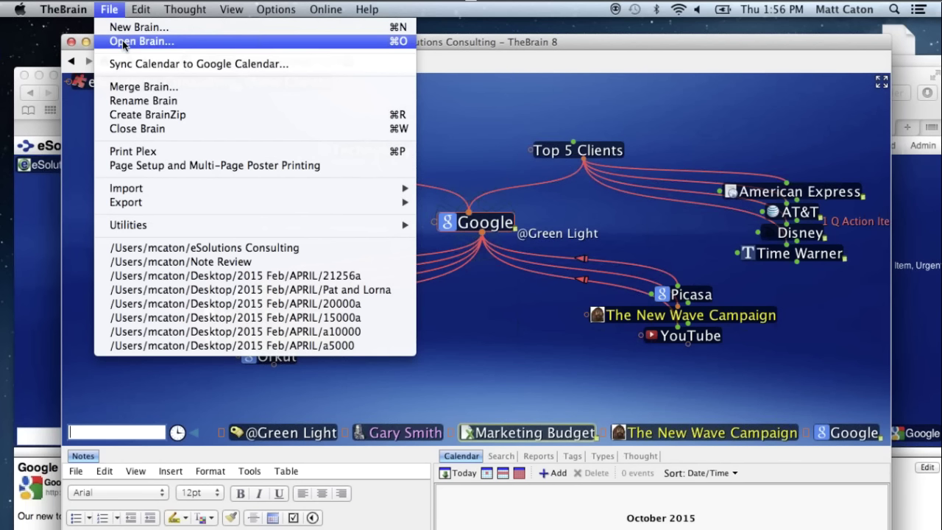
- Open the brain chooser via File > Open Brain and scroll down to Science Heroes and My Projects
left_click(124, 43)
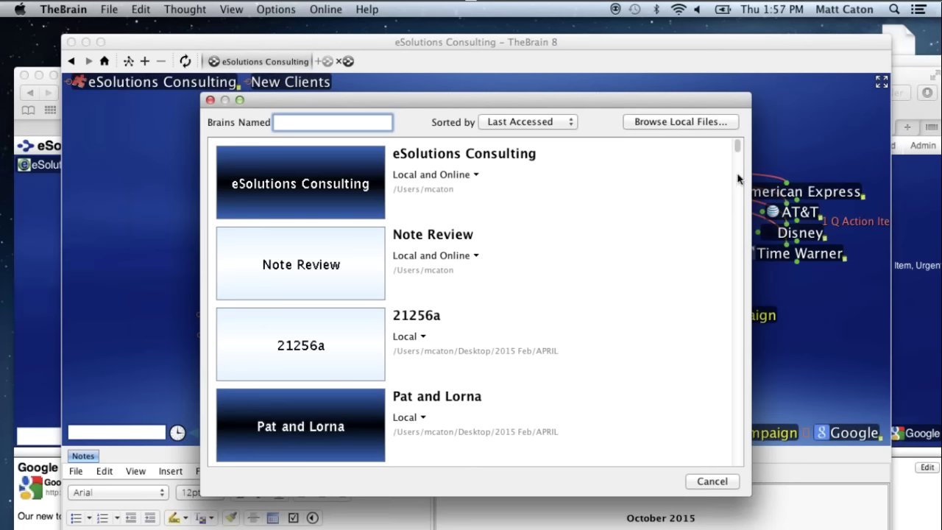
scroll(738, 178, "down", 10)
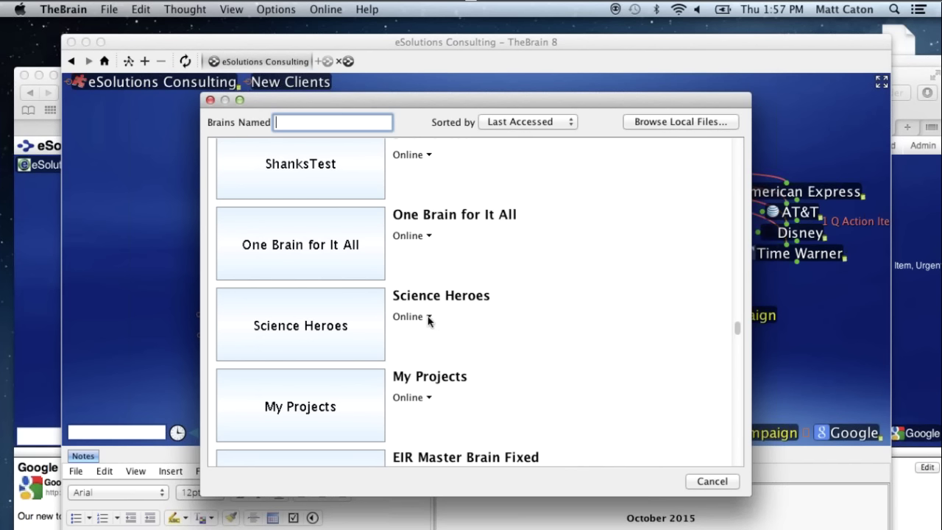
- Choose Download for Local Use for the Science Heroes online brain
left_click(429, 318)
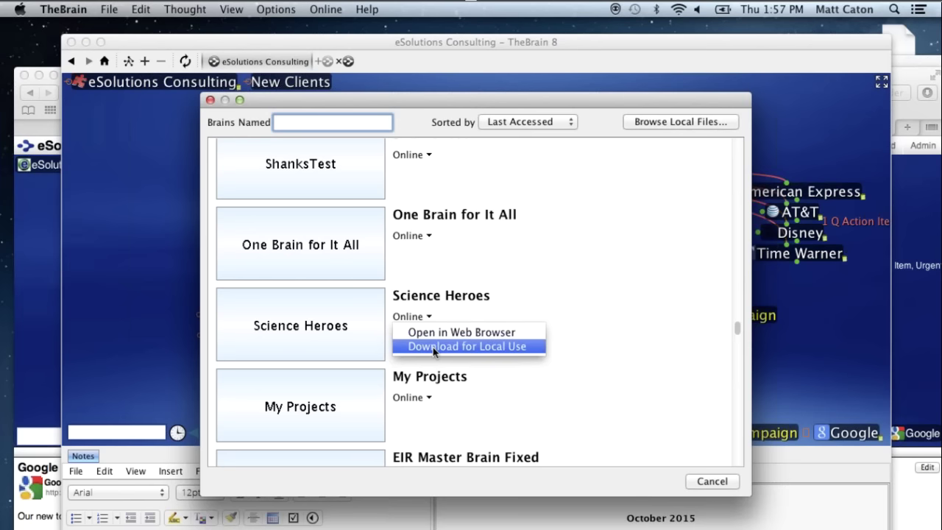
left_click(433, 346)
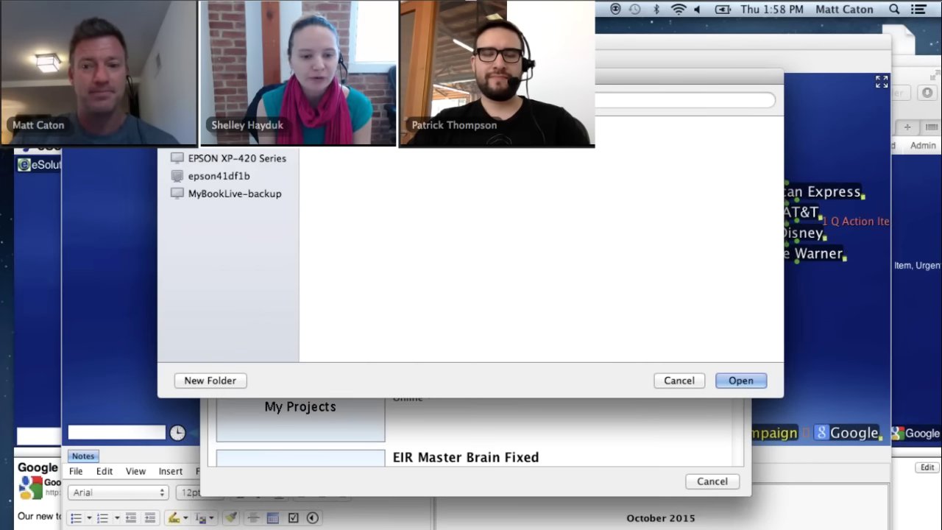
- Confirm the download folder for Science Heroes and close the eSolutions Consulting brain with Cmd+W
left_click(746, 381)
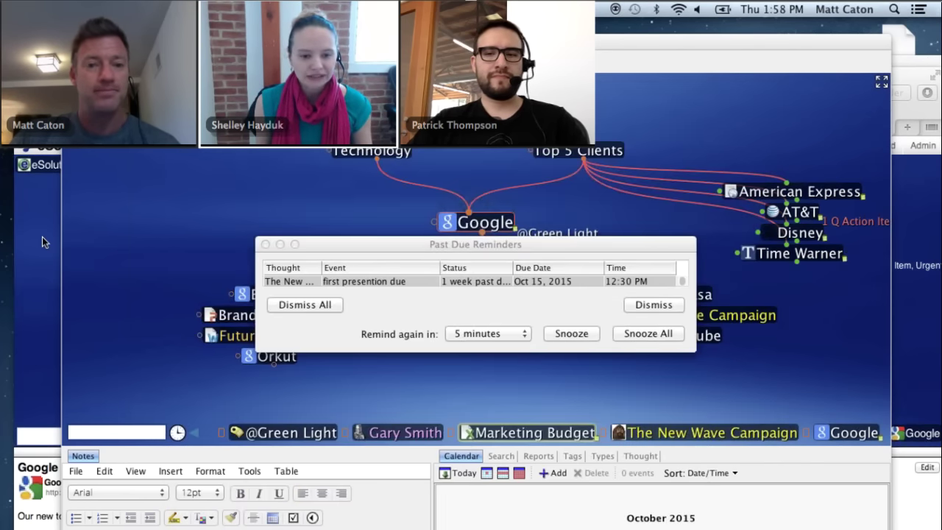
key("super+w")
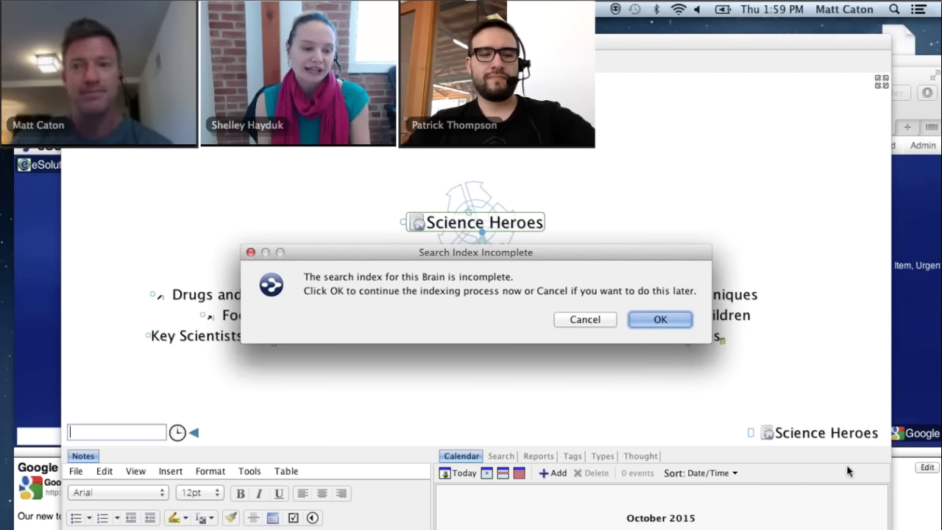
- Accept the Search Index Incomplete prompt so Science Heroes indexes its 98 thoughts
left_click(681, 320)
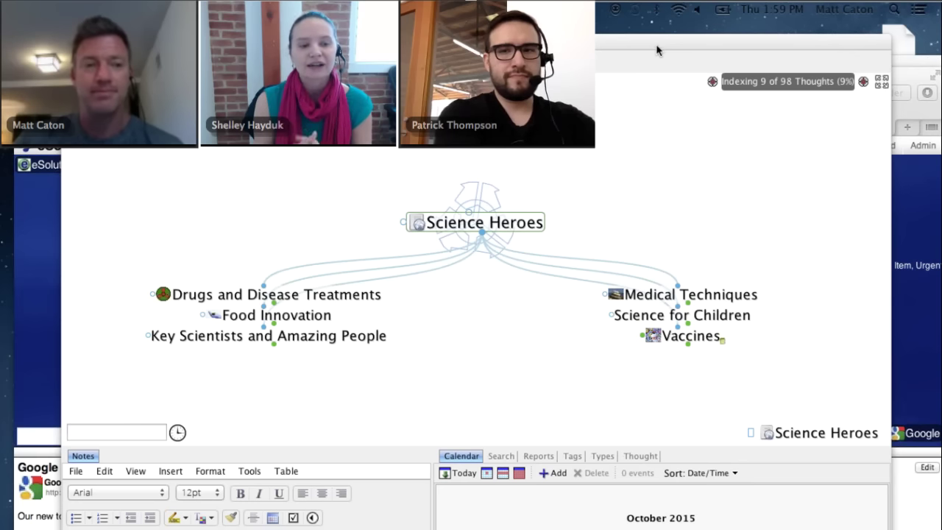
- Bring the WebBrain eSolutions Consulting page forward and reposition the Safari window by its title bar
left_click(46, 267)
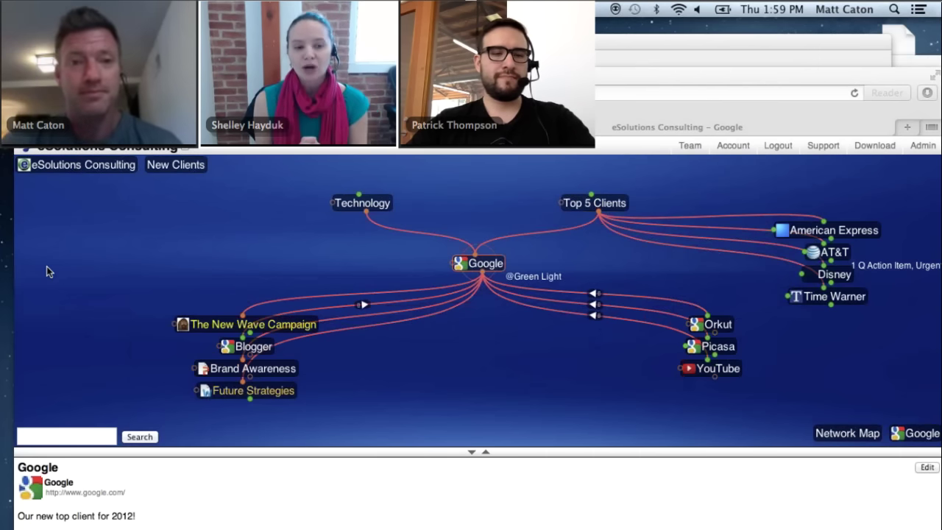
left_click_drag(598, 77, 599, 70)
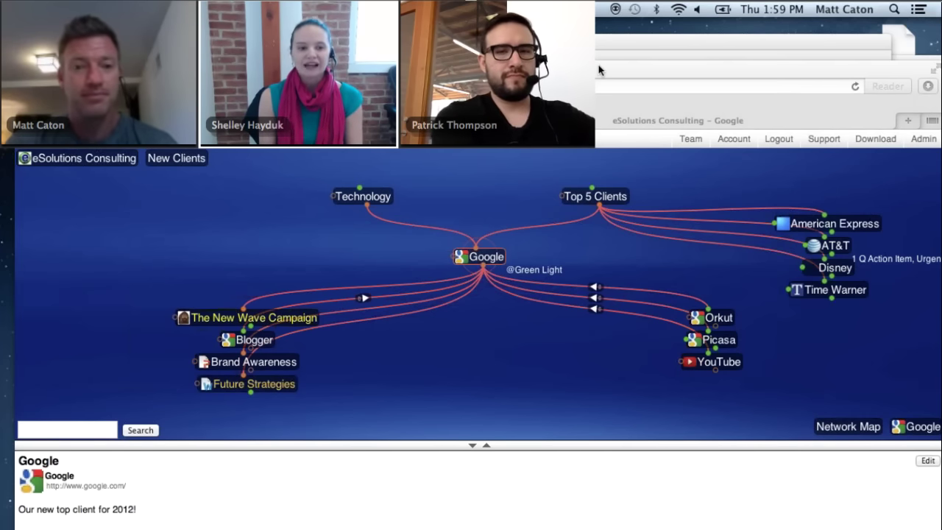
left_click_drag(599, 70, 597, 65)
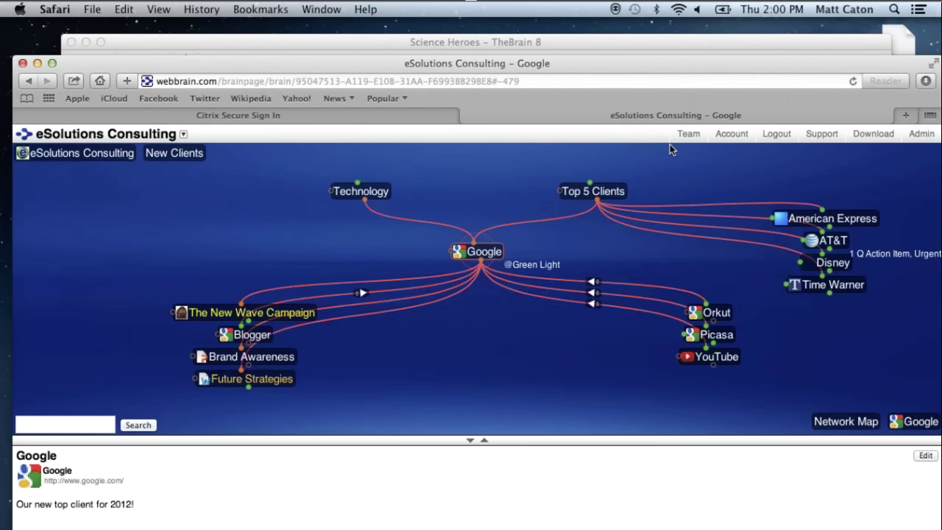
left_click(731, 136)
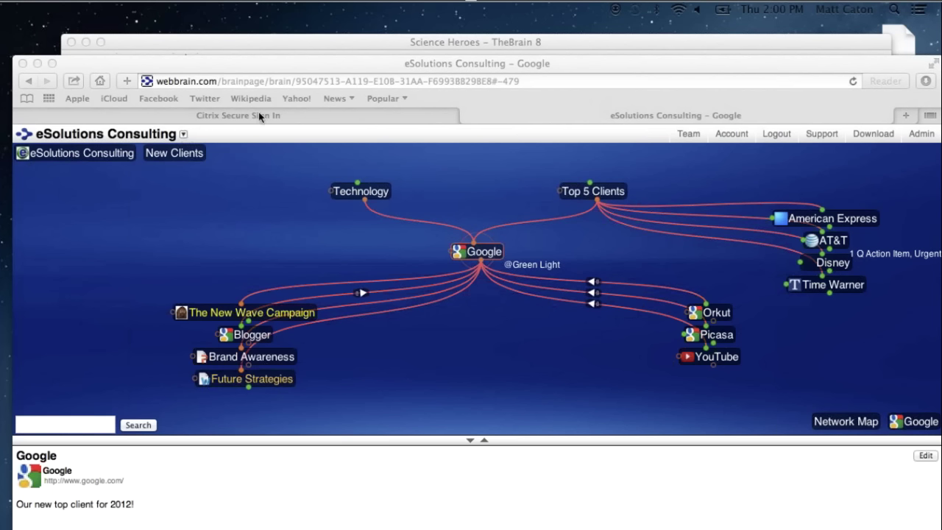
left_click(433, 65)
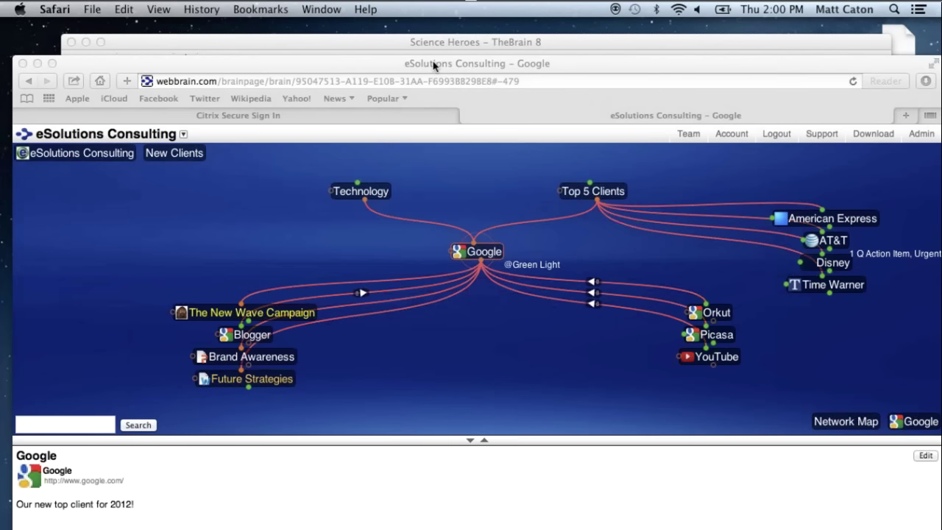
left_click_drag(434, 65, 430, 60)
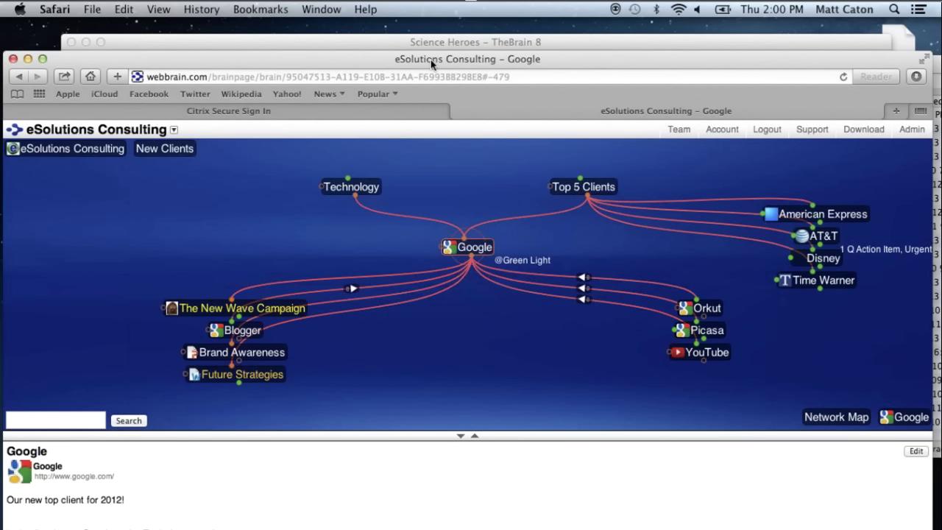
left_click_drag(430, 60, 445, 58)
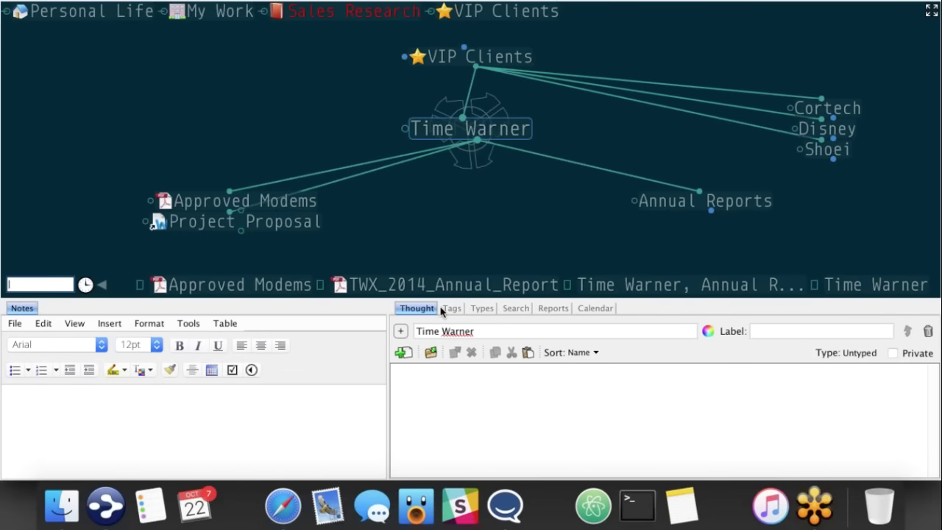
- Load thebrain.com in Safari to reach the TheBrain Cloud Services account page
left_click(282, 505)
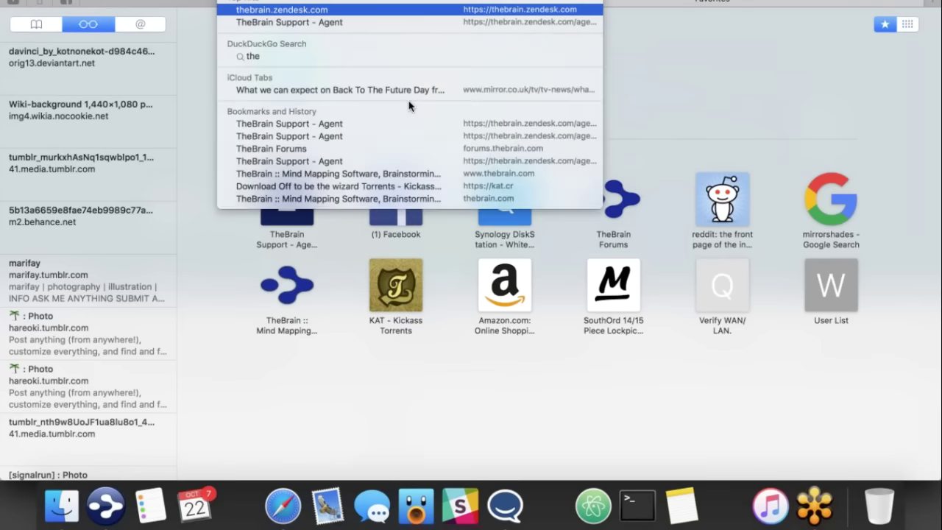
type("brain.com")
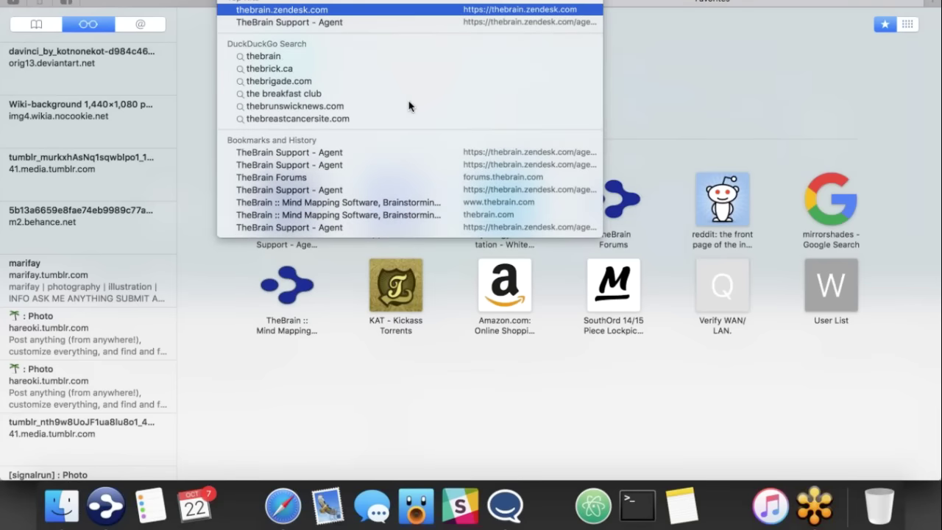
key("Return")
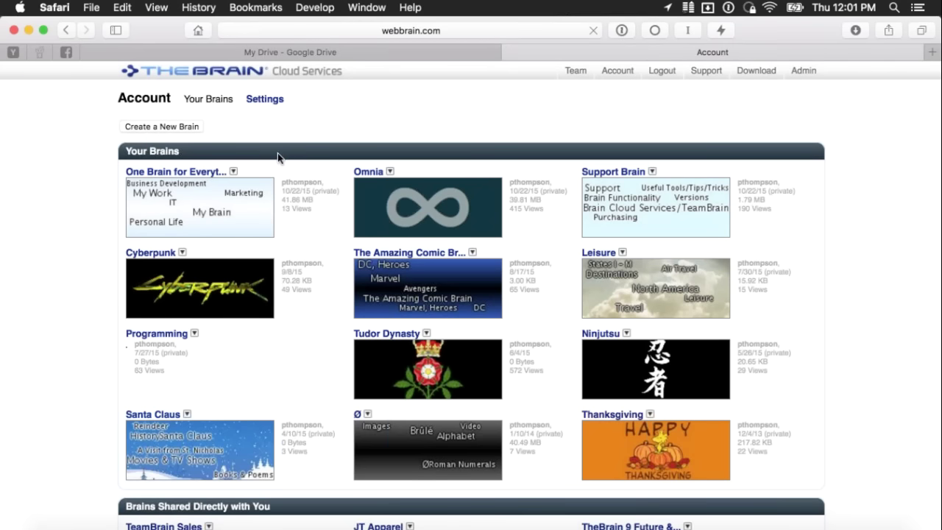
mouse_move(234, 173)
- In One Brain for Everything's settings, add a second user by username with the Reader role
left_click(286, 188)
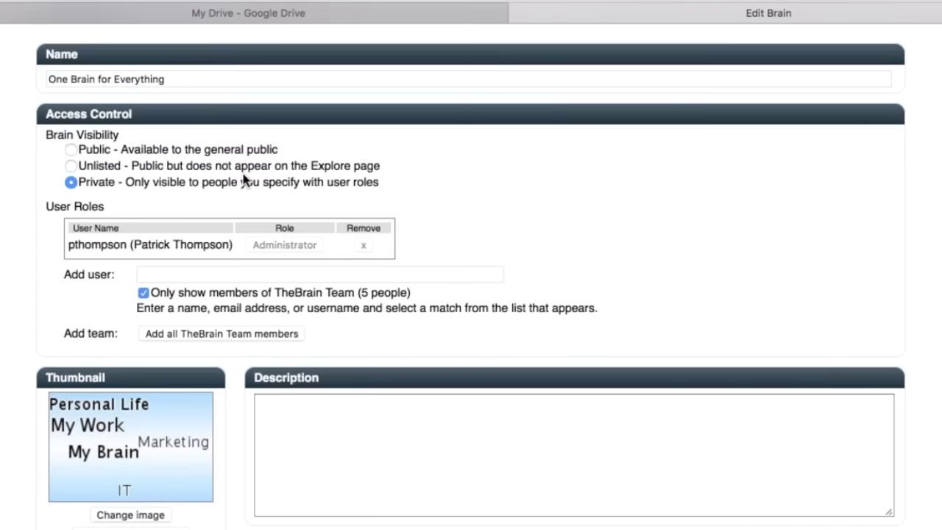
scroll(243, 180, "down", 3)
scroll(301, 179, "up", 2)
left_click(172, 239)
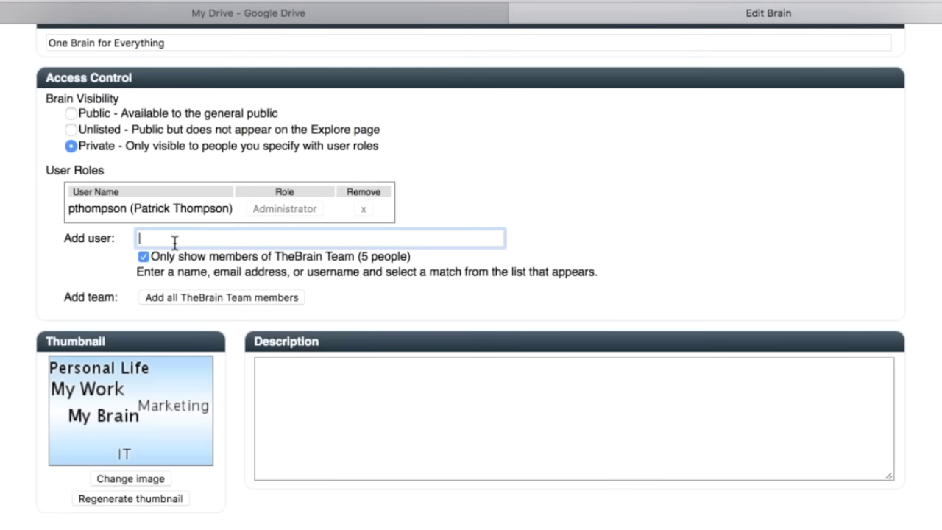
left_click(147, 256)
left_click(184, 237)
type("macvon")
key("BackSpace")
key("BackSpace")
key("BackSpace")
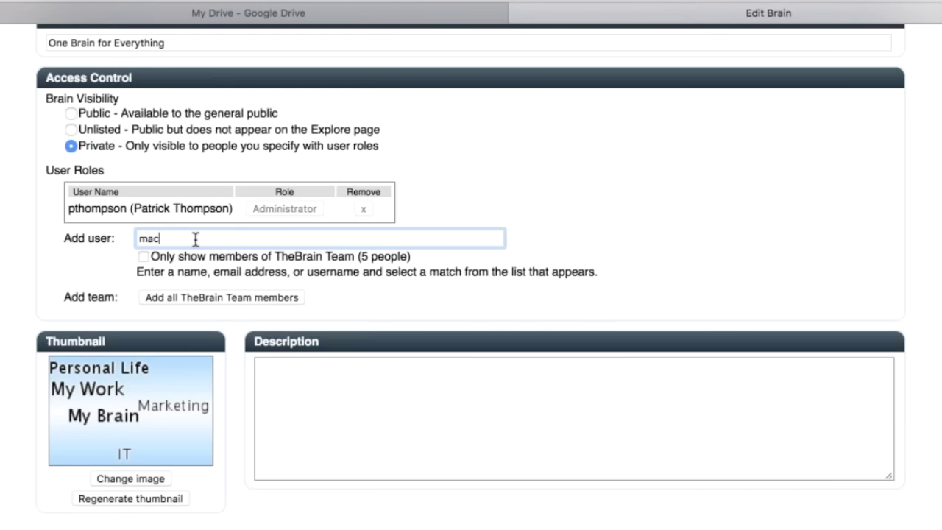
key("BackSpace")
key("BackSpace")
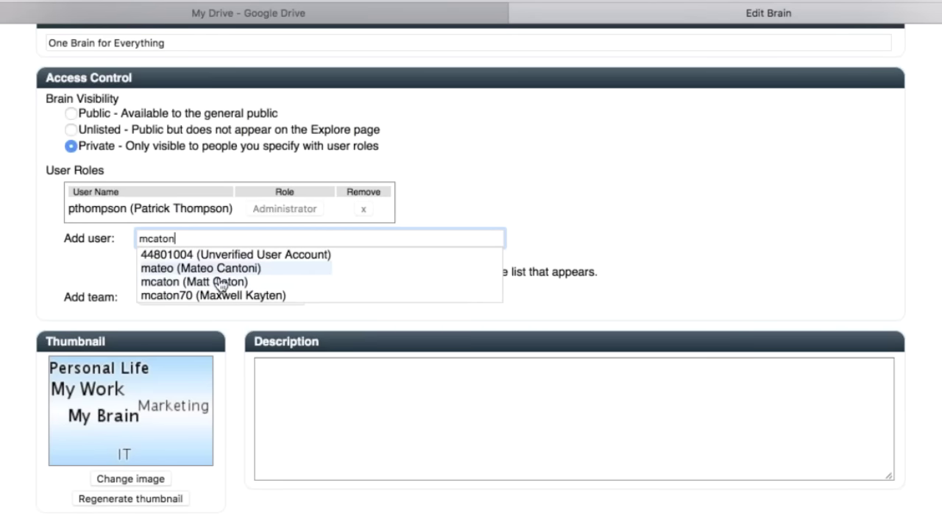
left_click(219, 282)
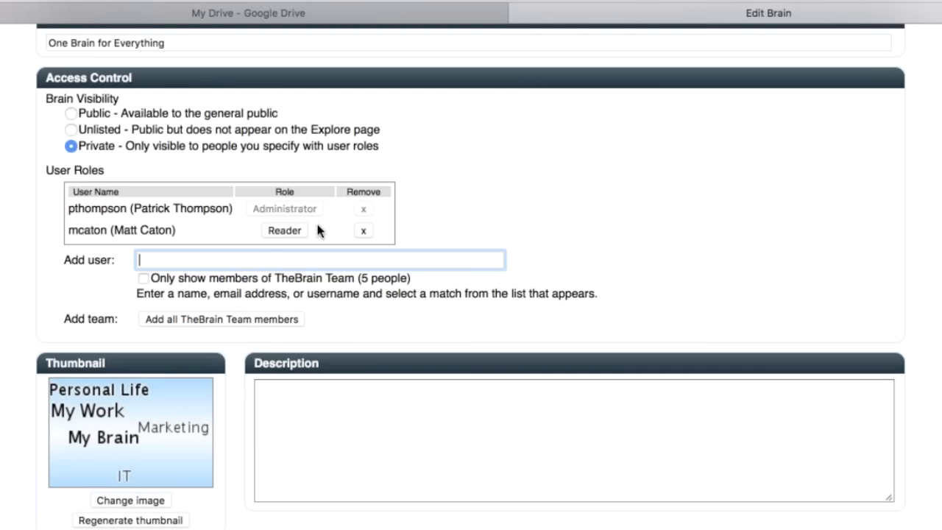
left_click(144, 278)
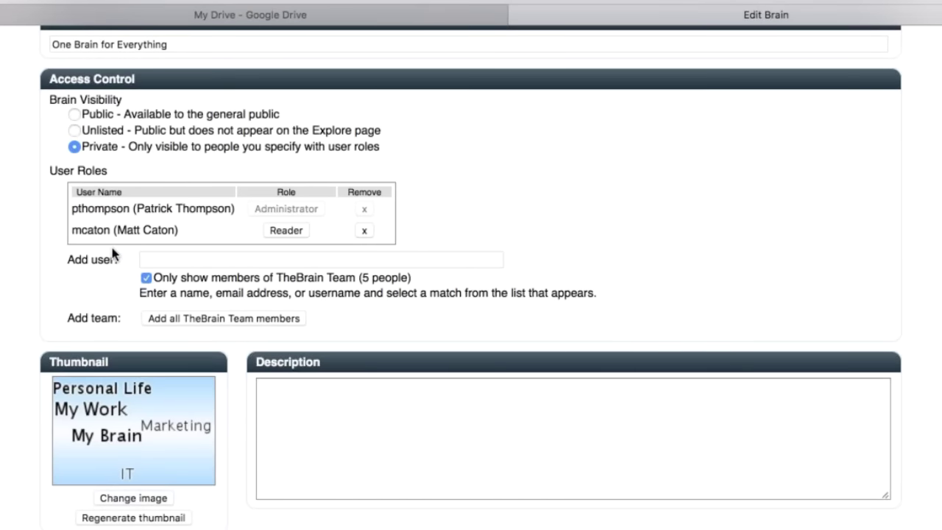
- Try Unlisted and Public visibility, then leave the brain set to Private
left_click(74, 131)
left_click(74, 114)
left_click(74, 146)
scroll(589, 189, "down", 4)
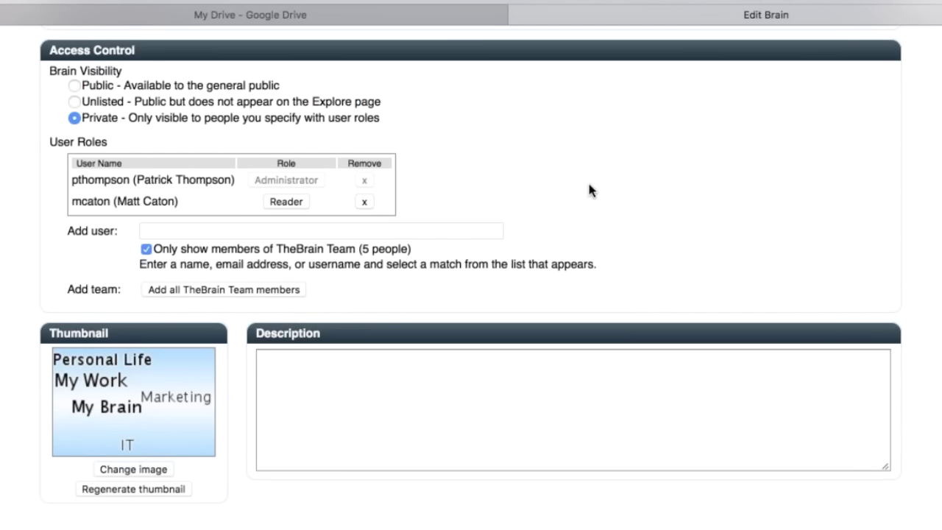
scroll(589, 190, "up", 3)
scroll(589, 190, "up", 3)
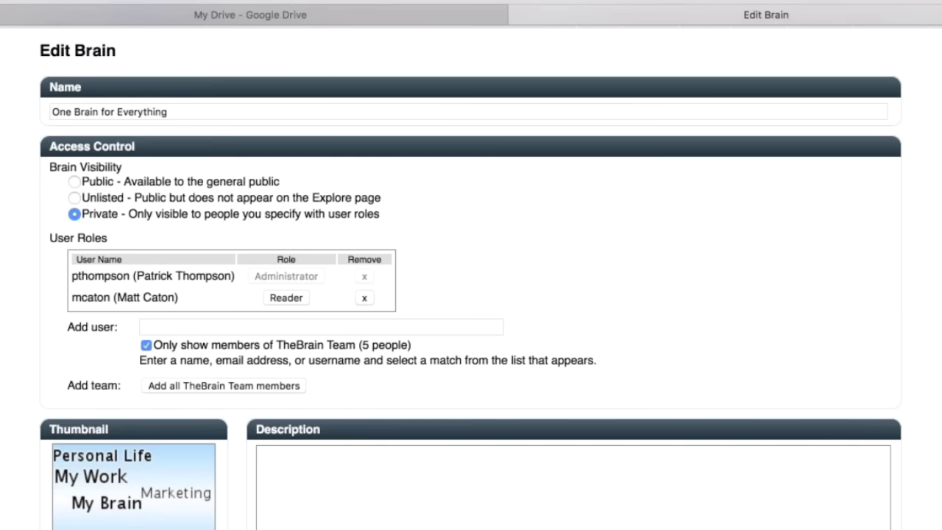
- Go back to the Your Brains list, open Tudor Dynasty, and right-click its canvas for options
key("super+bracketleft")
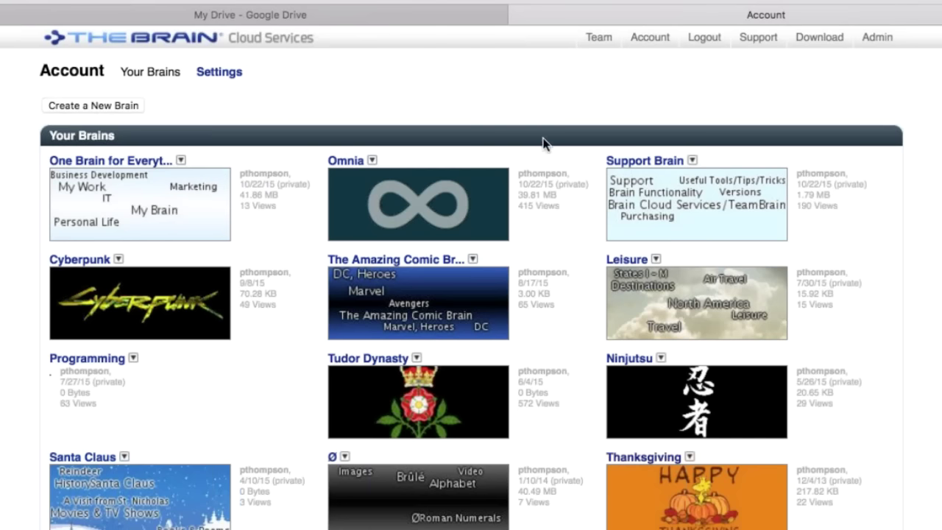
scroll(543, 143, "down", 1)
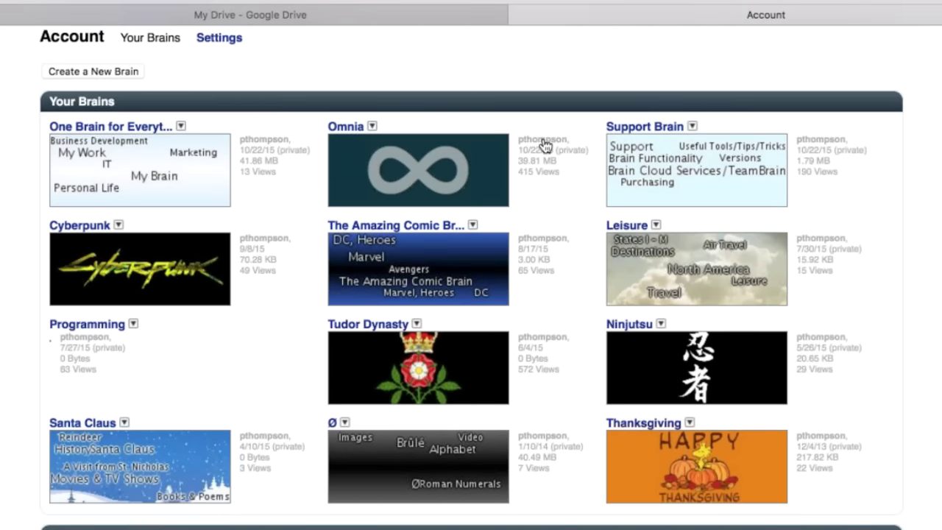
scroll(543, 143, "down", 3)
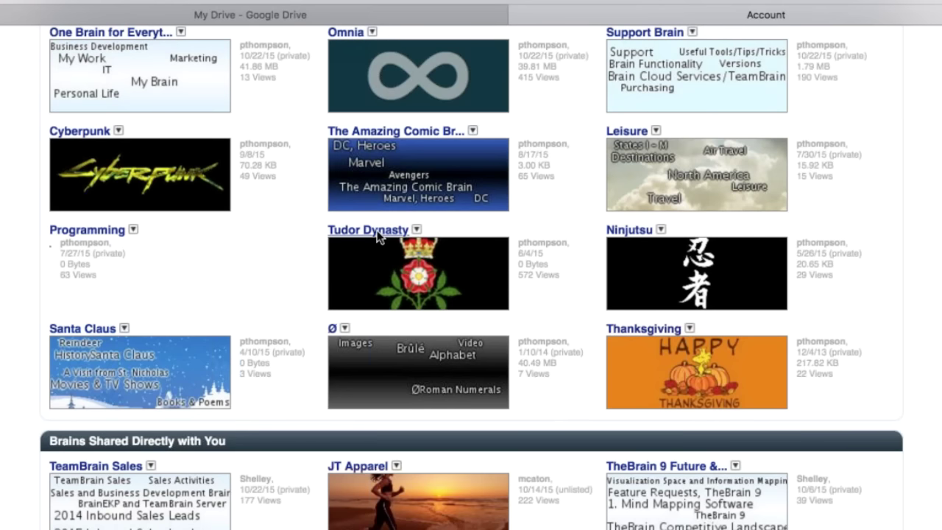
left_click(376, 231)
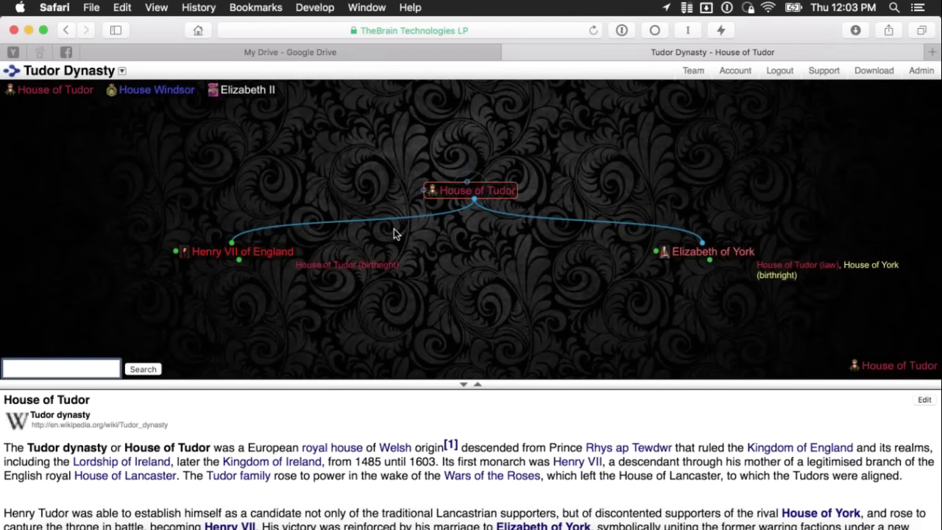
right_click(486, 243)
right_click(620, 126)
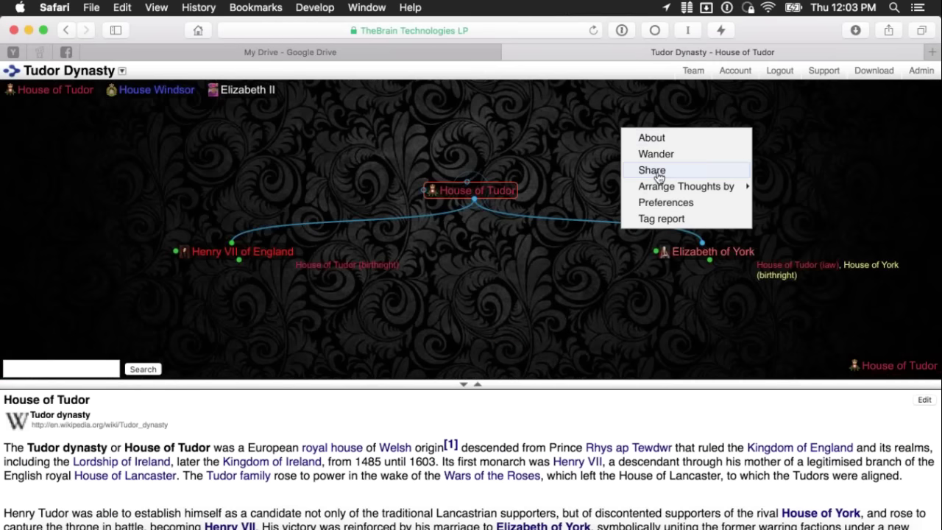
left_click(693, 172)
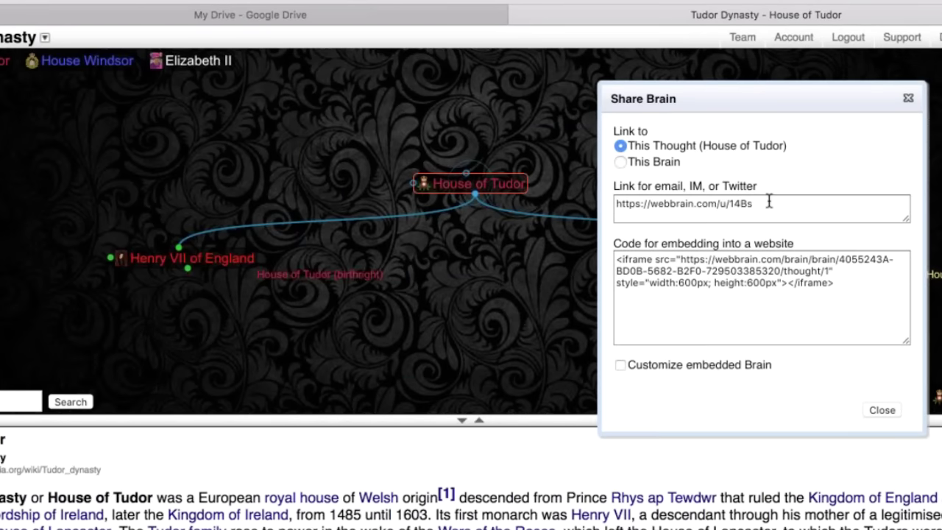
left_click(769, 205)
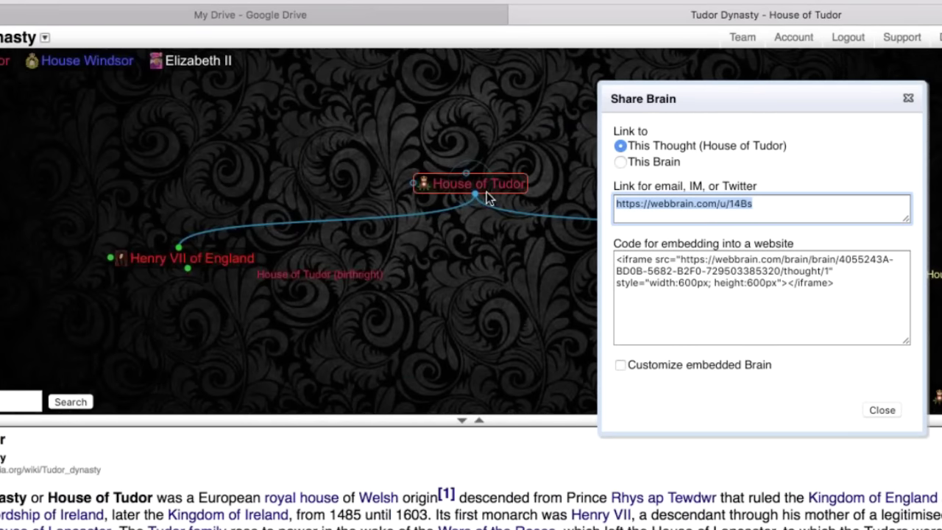
left_click(622, 162)
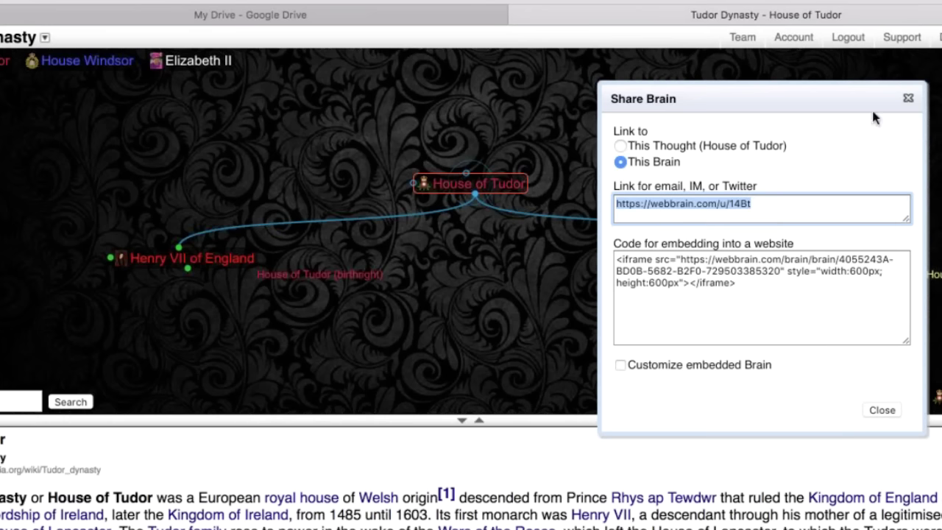
left_click(908, 98)
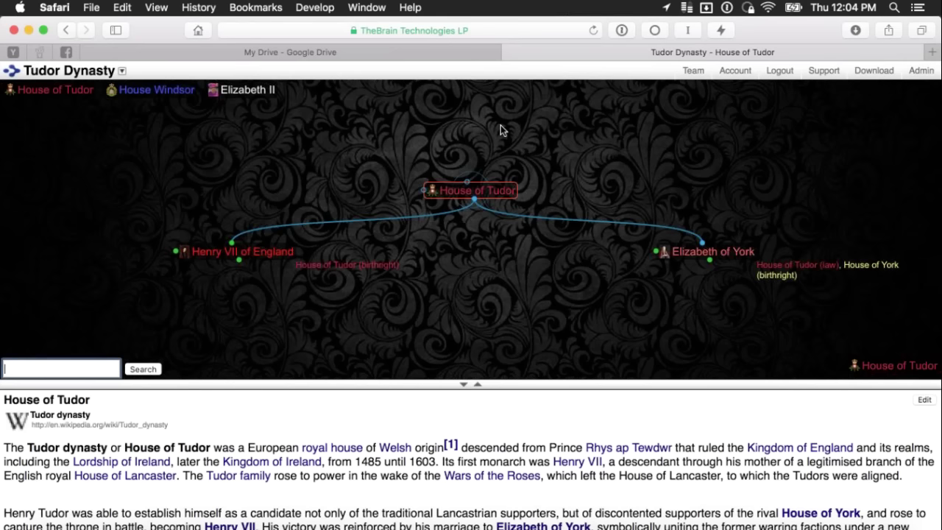
- Make Elizabeth II the central WebBrain thought via Henry VII, then switch to TheBrain 8
key("super+Tab")
key("super+Tab")
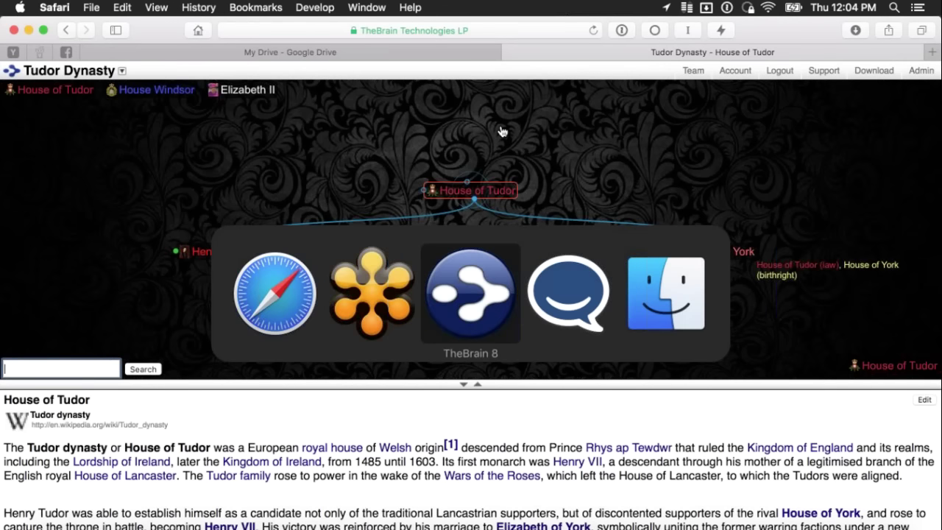
key("super+shift+Tab")
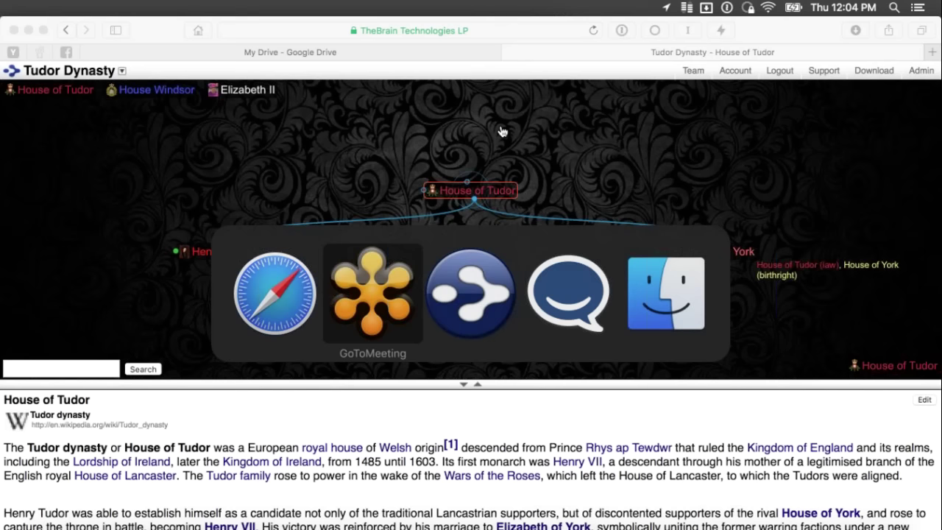
key("Escape")
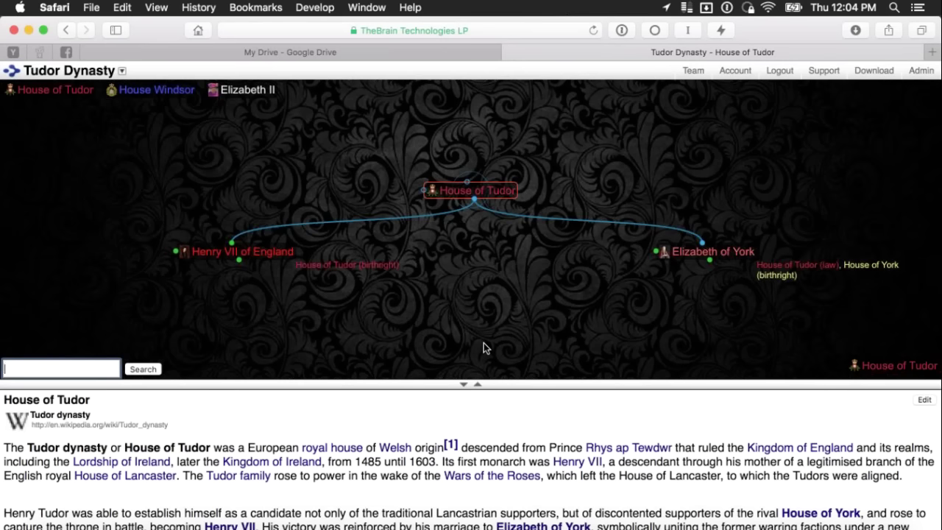
left_click(278, 252)
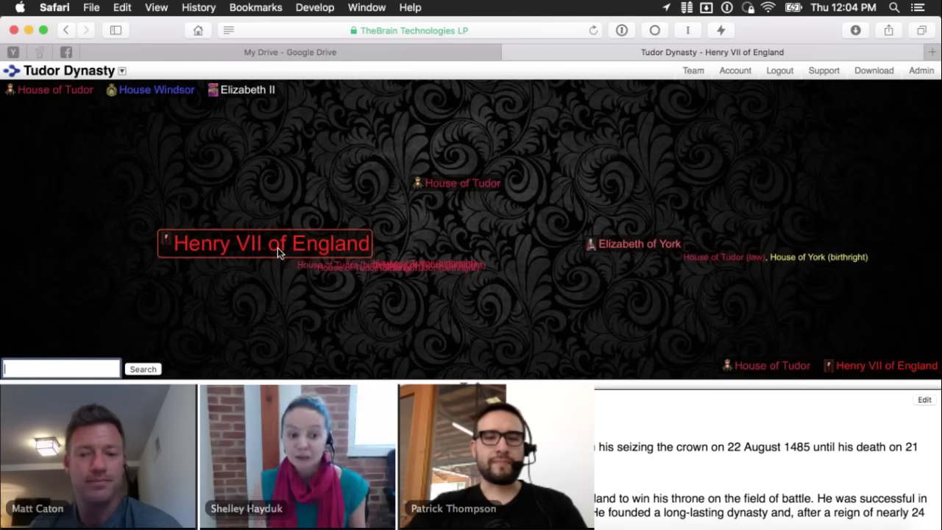
left_click(254, 94)
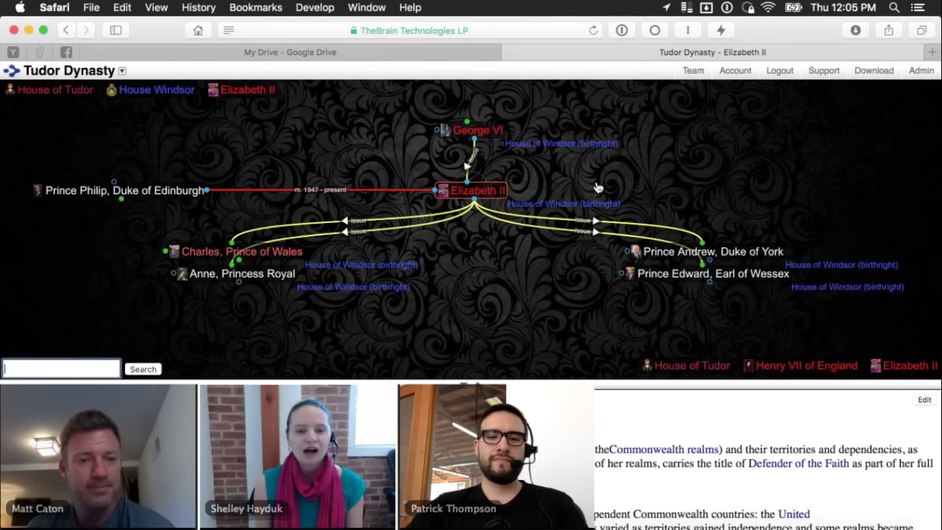
key("super+Tab")
key("super+Tab")
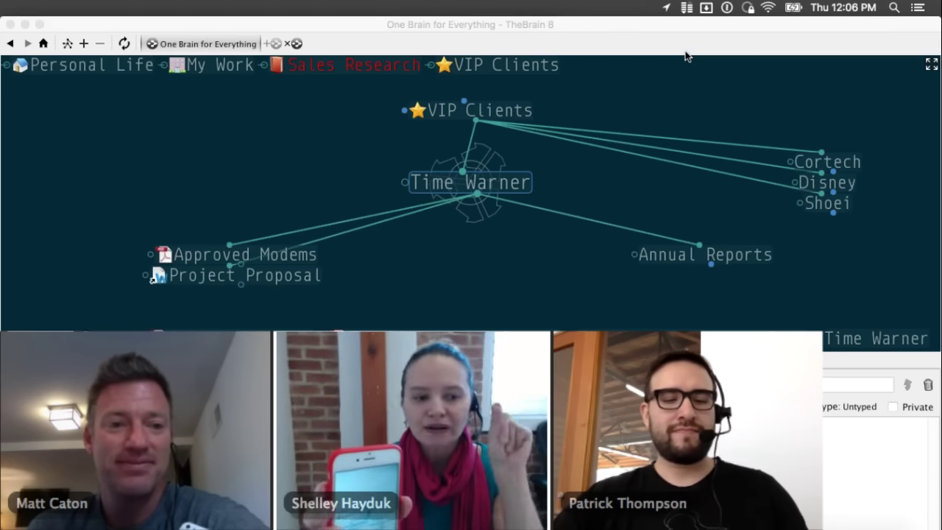
- Bring the TheBrain 8 window, centred on Time Warner, into focus
left_click(685, 56)
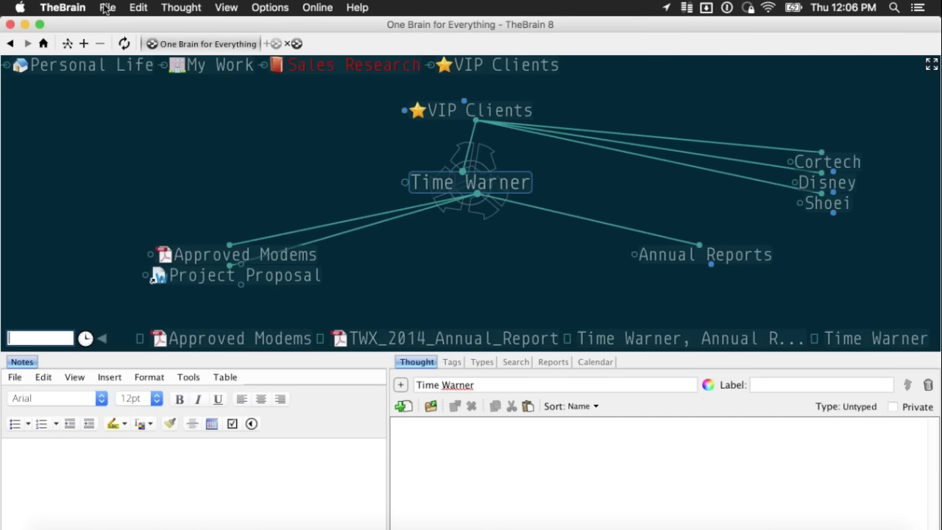
- Create a new brain named 'My Education' from the Education template
left_click(107, 8)
left_click(376, 99)
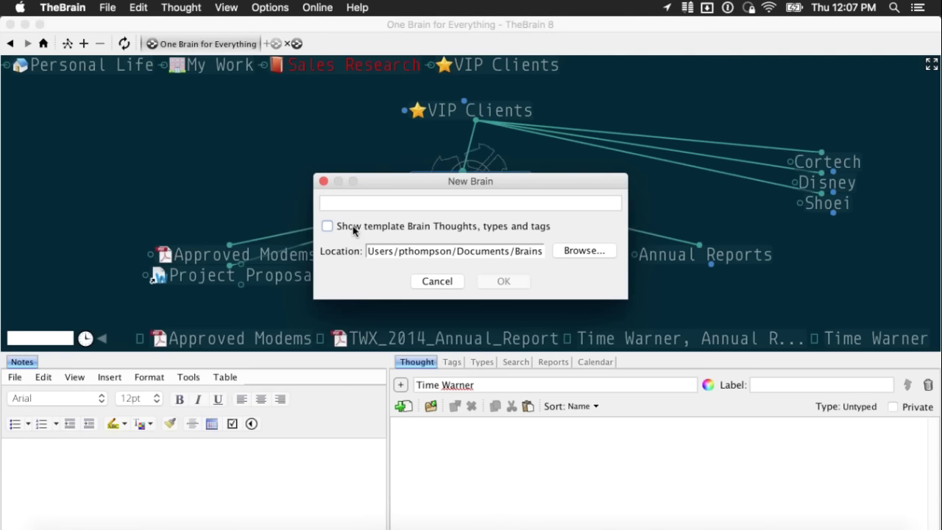
left_click(355, 227)
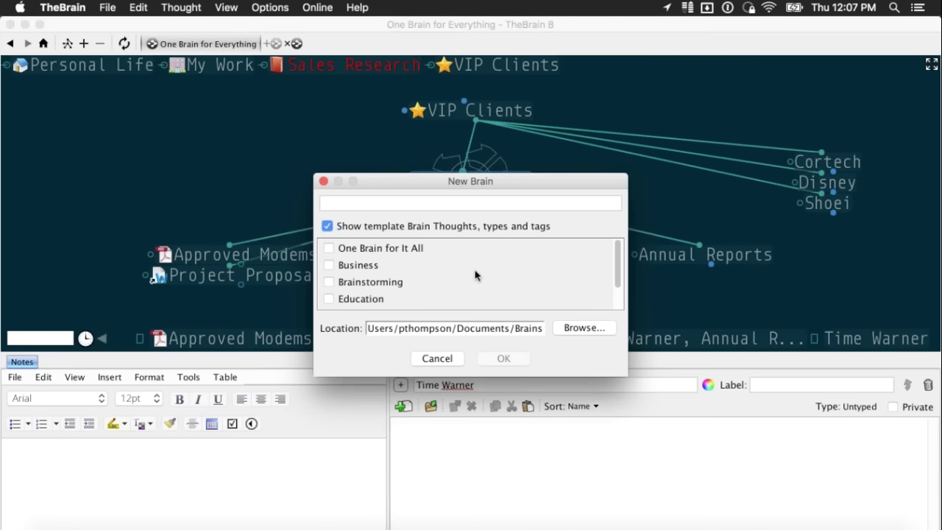
scroll(475, 274, "down", 2)
scroll(475, 274, "up", 2)
left_click(329, 267)
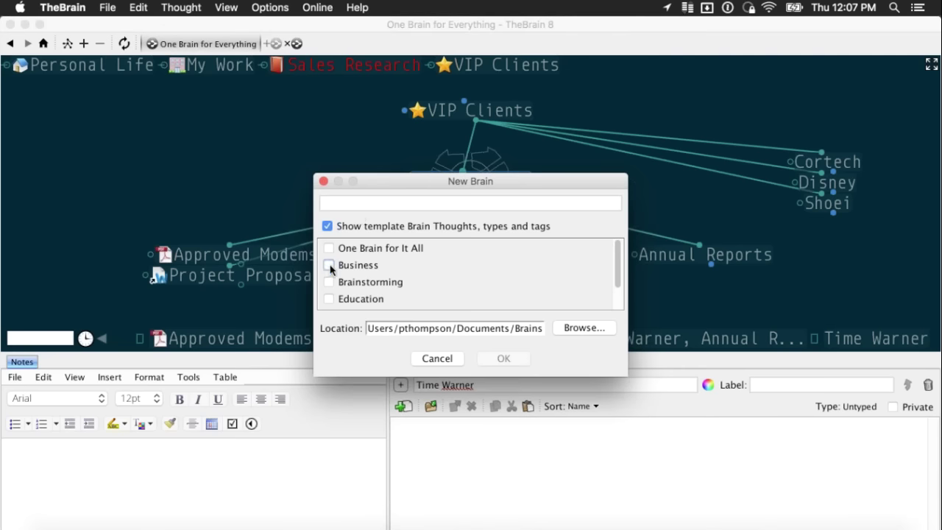
left_click(333, 299)
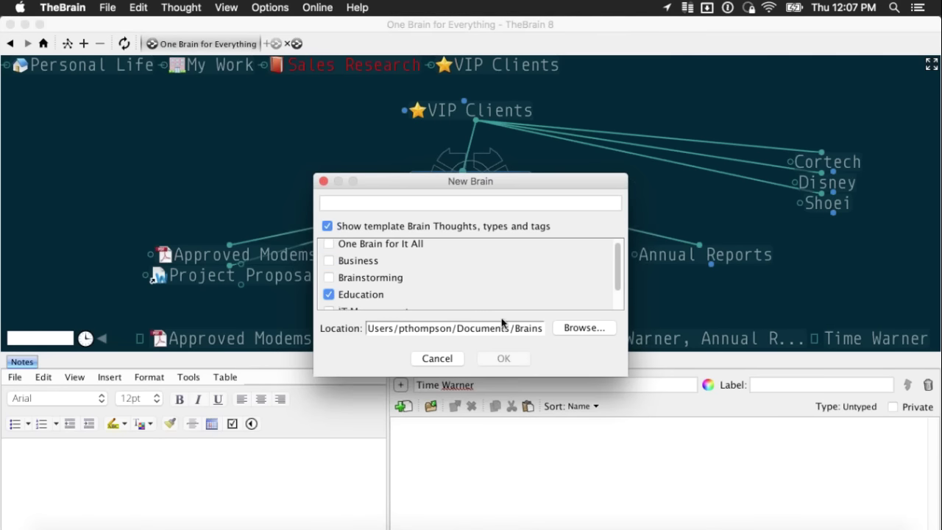
left_click(426, 204)
type("My Education")
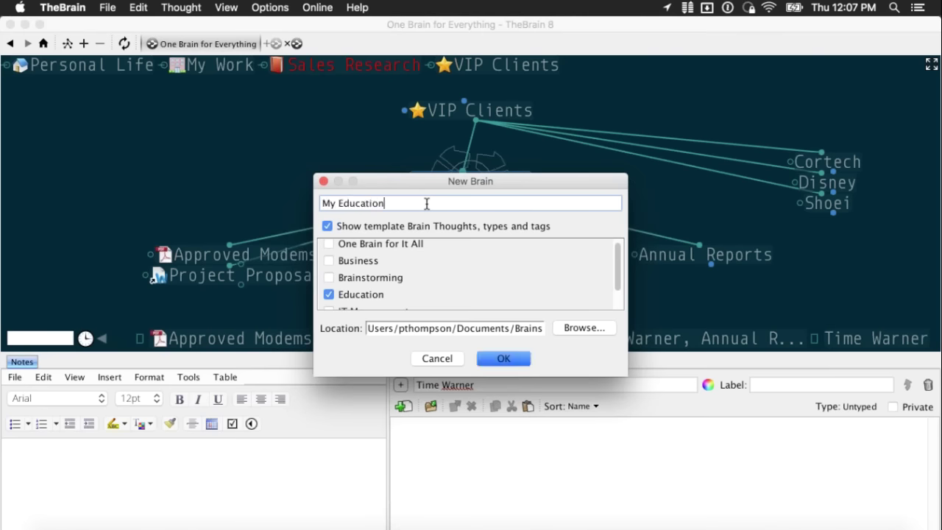
left_click(504, 359)
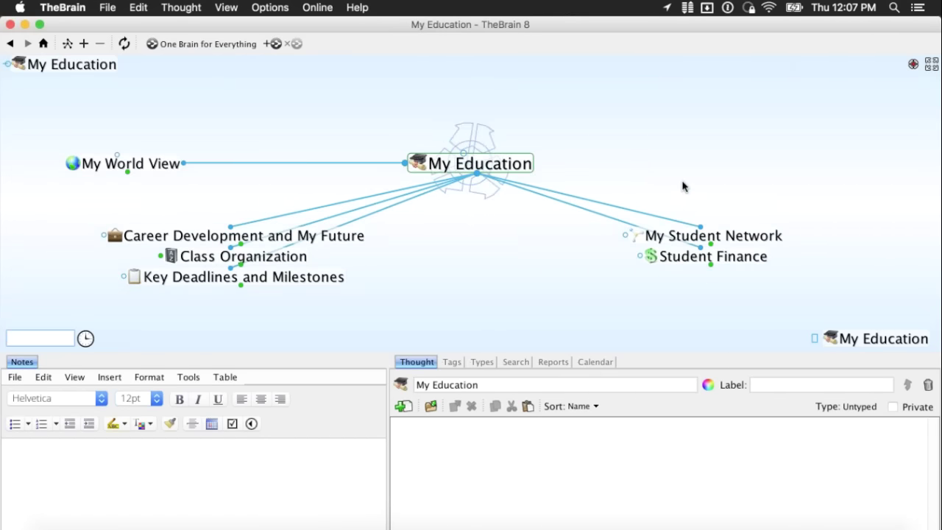
- Browse the Tags and Types lists, then move Class Organization beside My World View
left_click(455, 364)
left_click(482, 363)
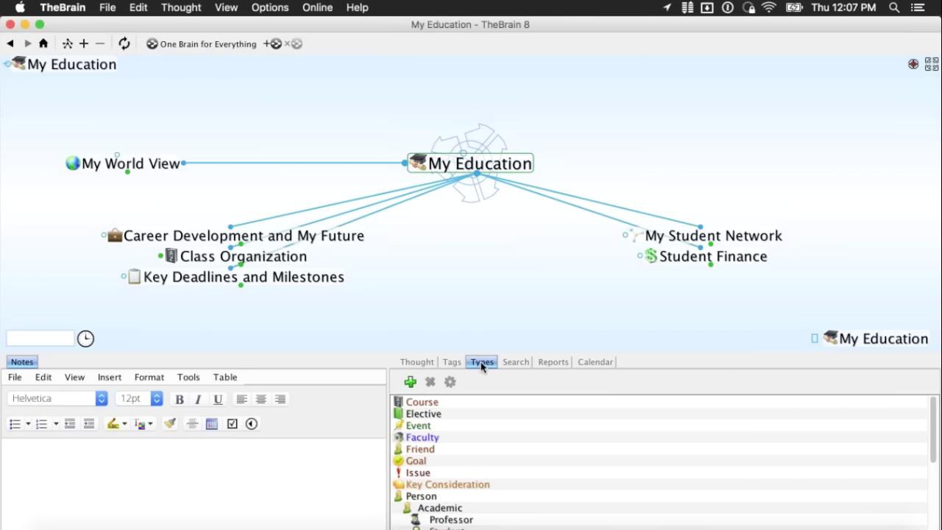
scroll(490, 420, "down", 5)
left_click(452, 365)
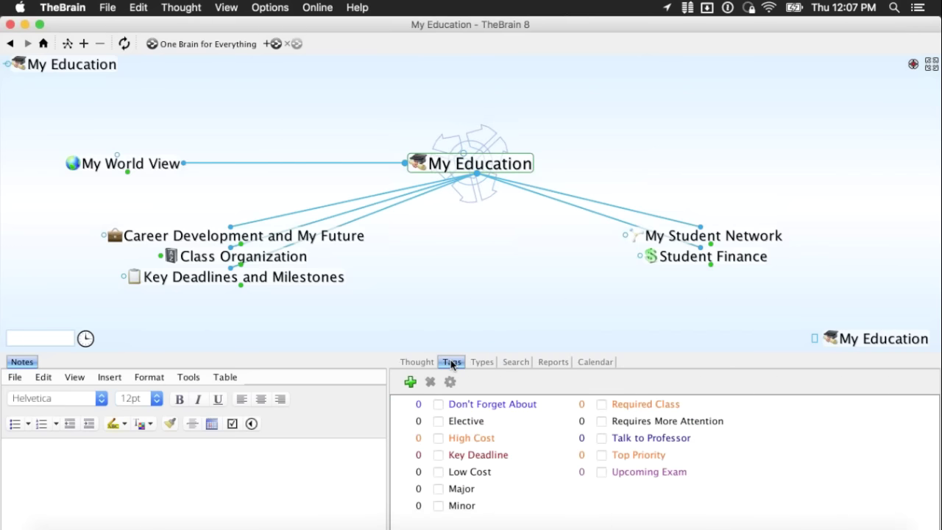
left_click(480, 362)
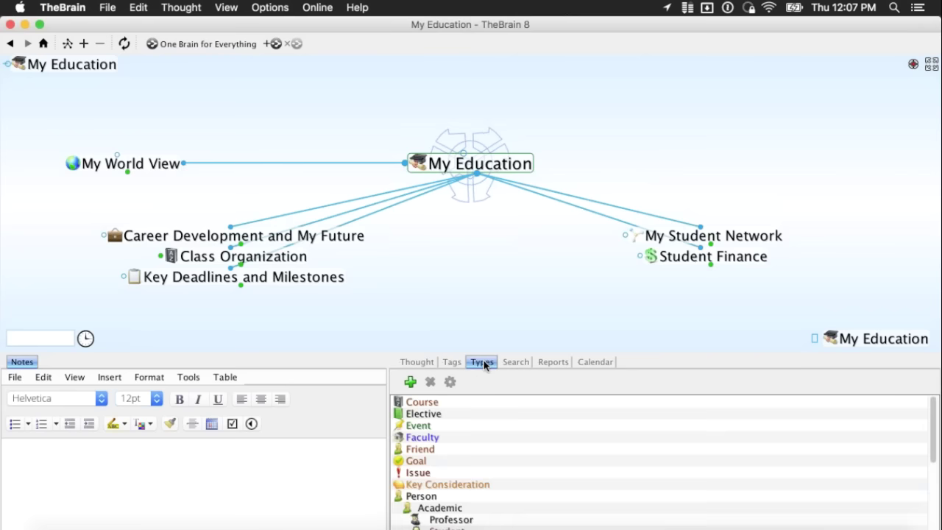
scroll(544, 437, "down", 8)
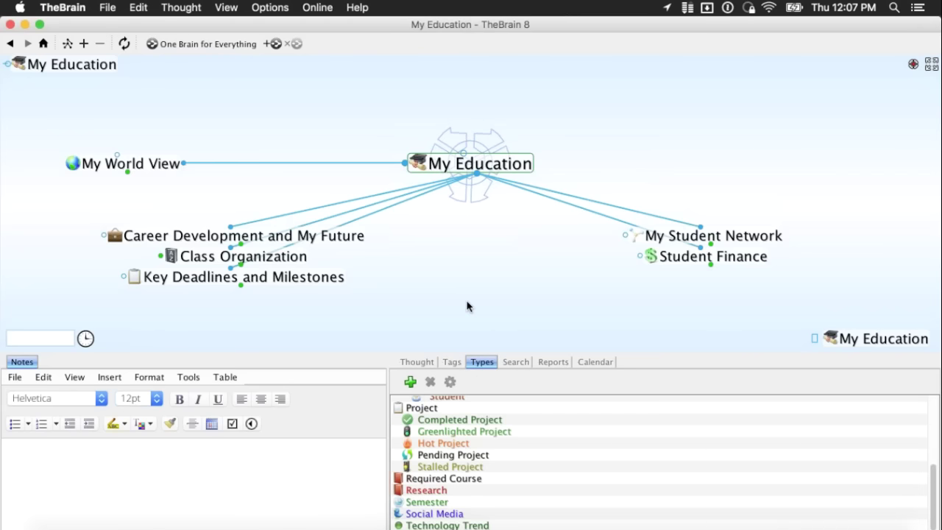
left_click(417, 361)
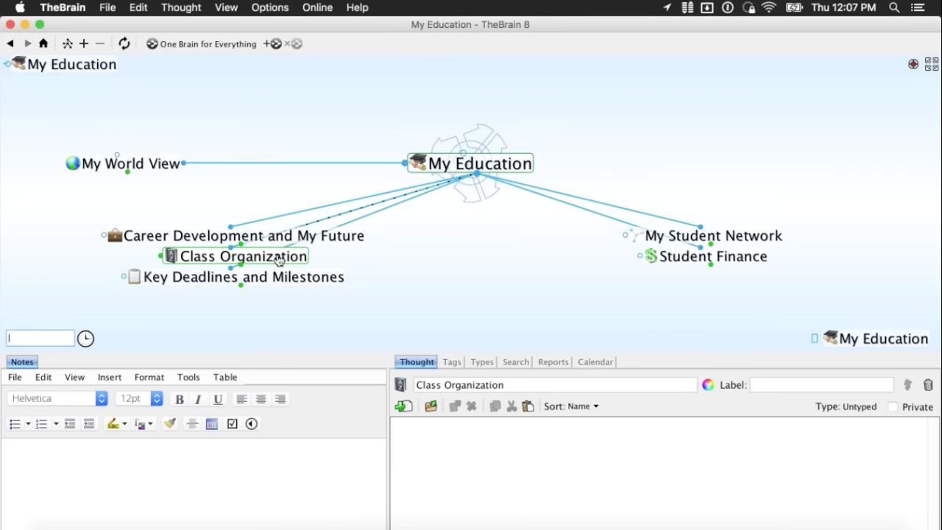
left_click_drag(273, 262, 213, 150)
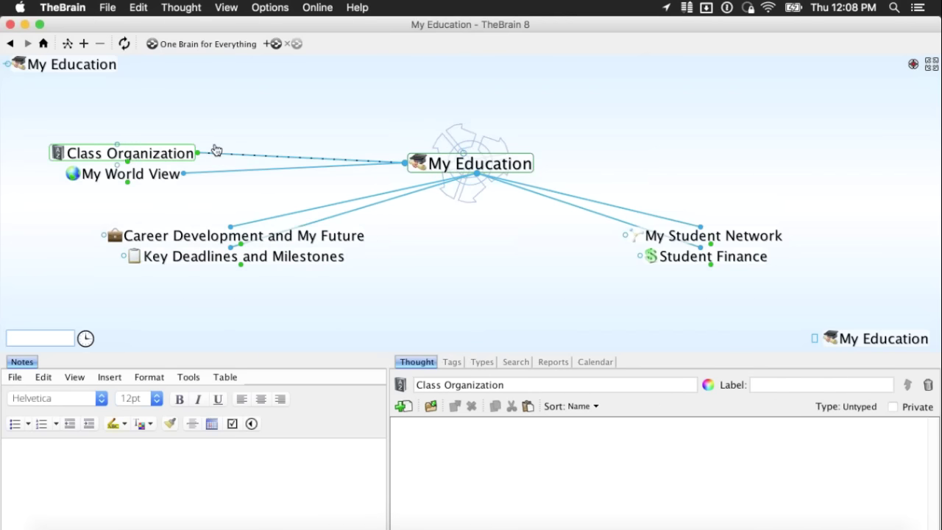
- Pin Class Organization to the pin bar and begin editing its name
right_click(172, 153)
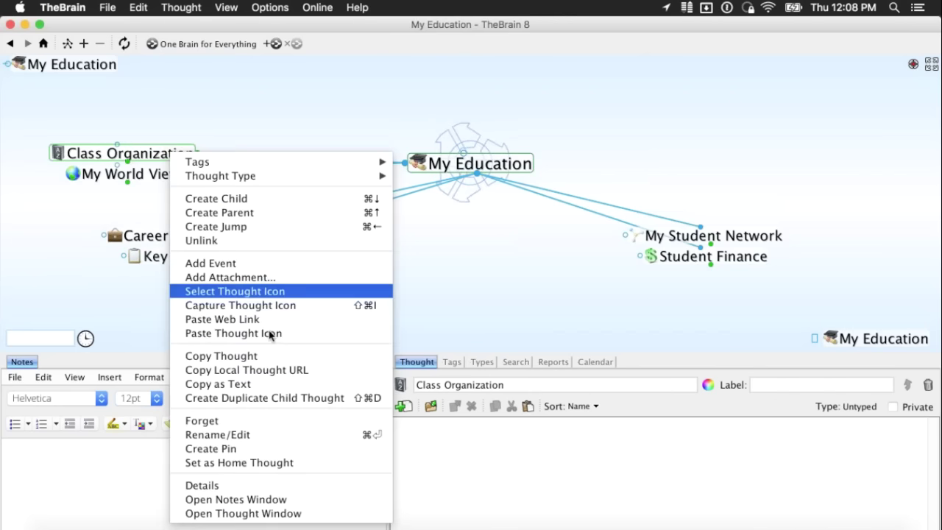
left_click(274, 449)
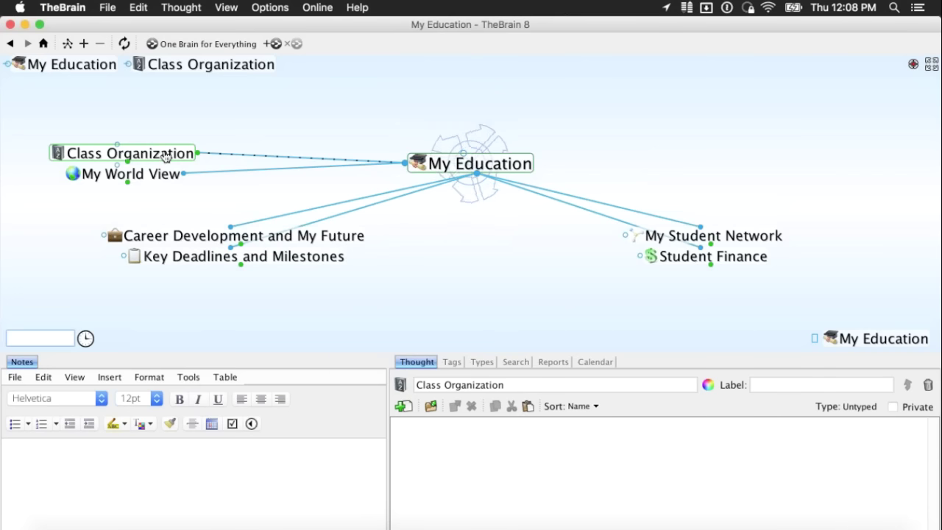
key("F2")
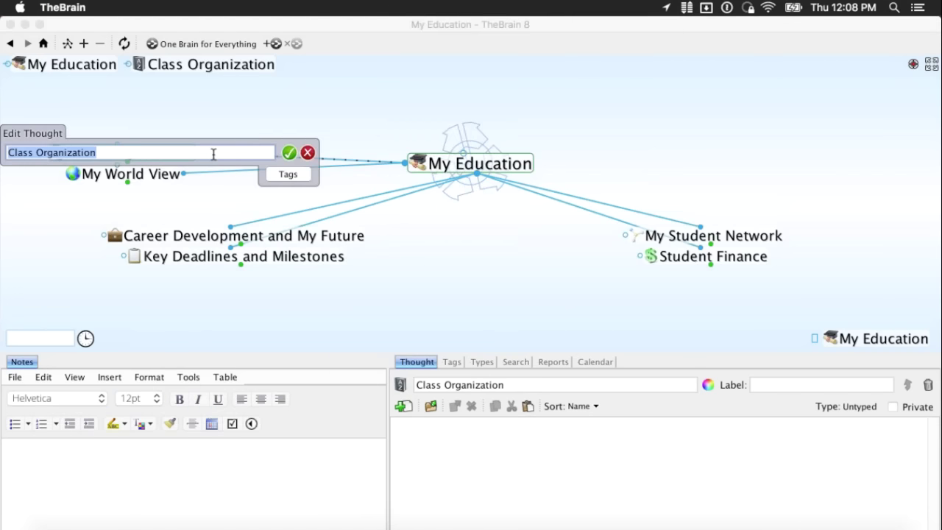
- Rename Class Organization to 'My Courses' and delete the Student Finance thought
type("My Courses")
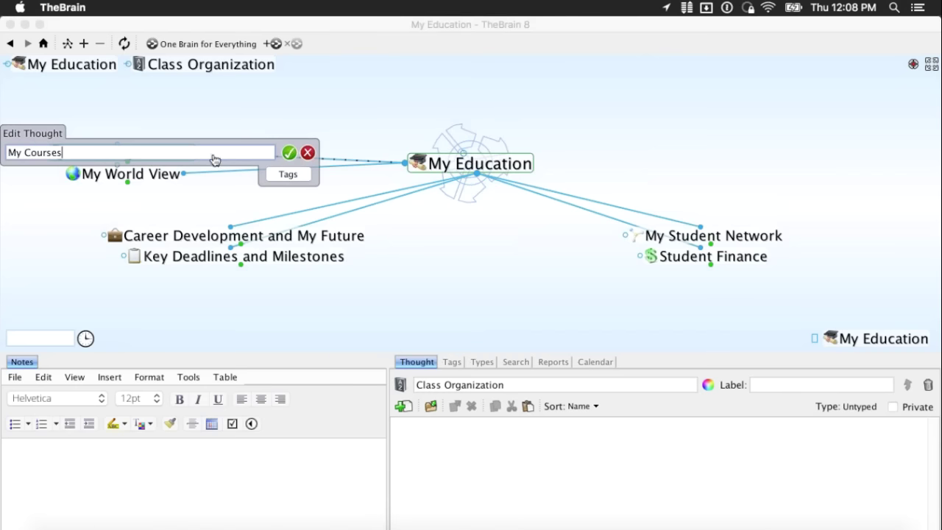
key("Return")
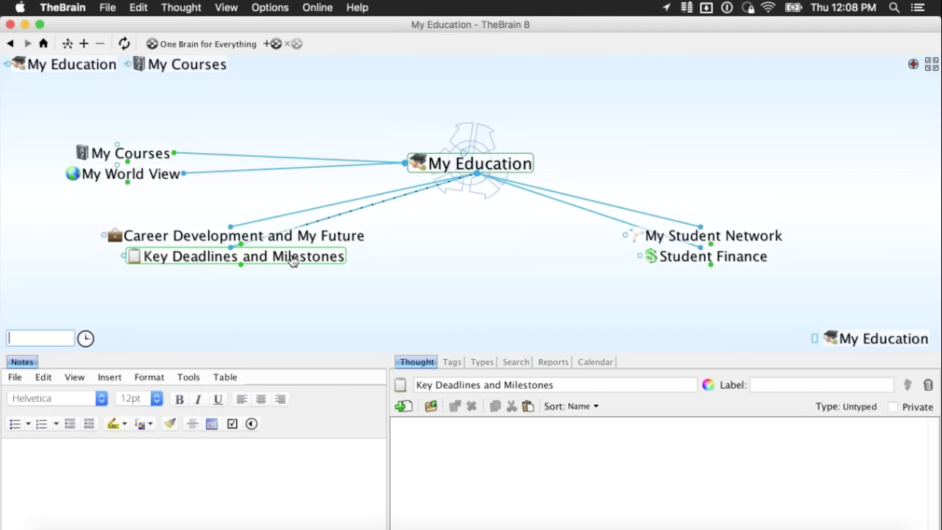
right_click(732, 257)
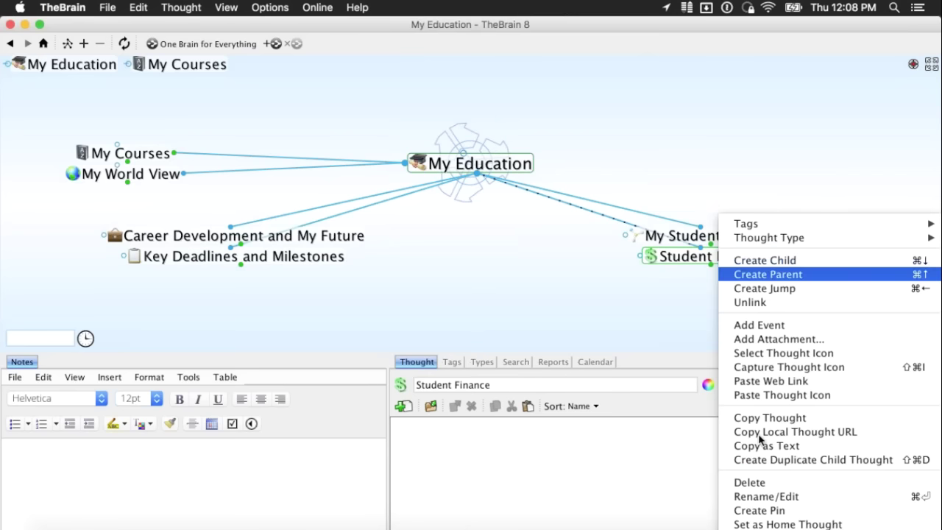
left_click(744, 481)
key("Return")
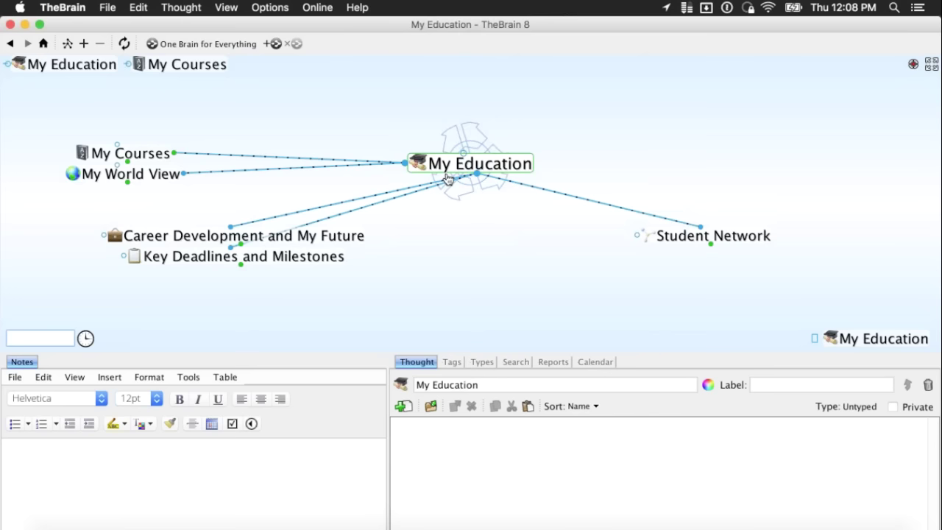
- Centre Career Development and My Future and select all six of its child thoughts
left_click(293, 237)
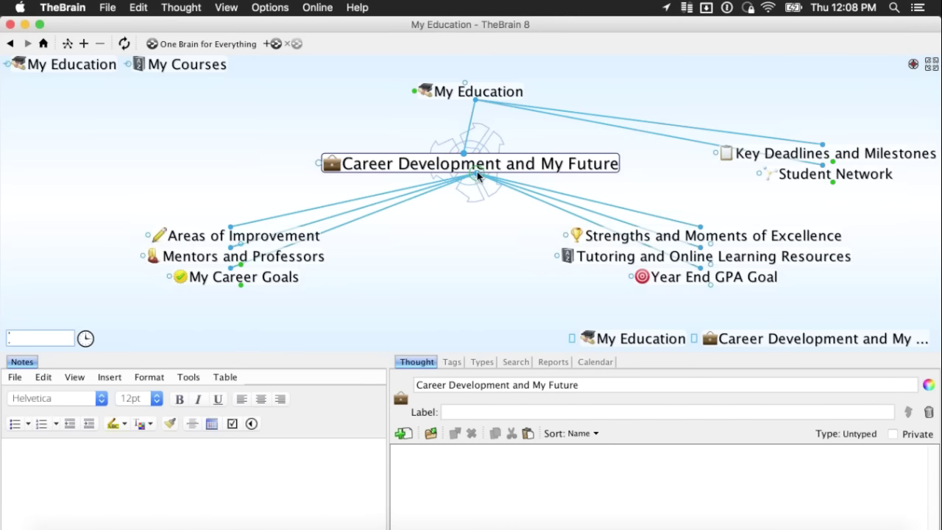
left_click(476, 175, "shift")
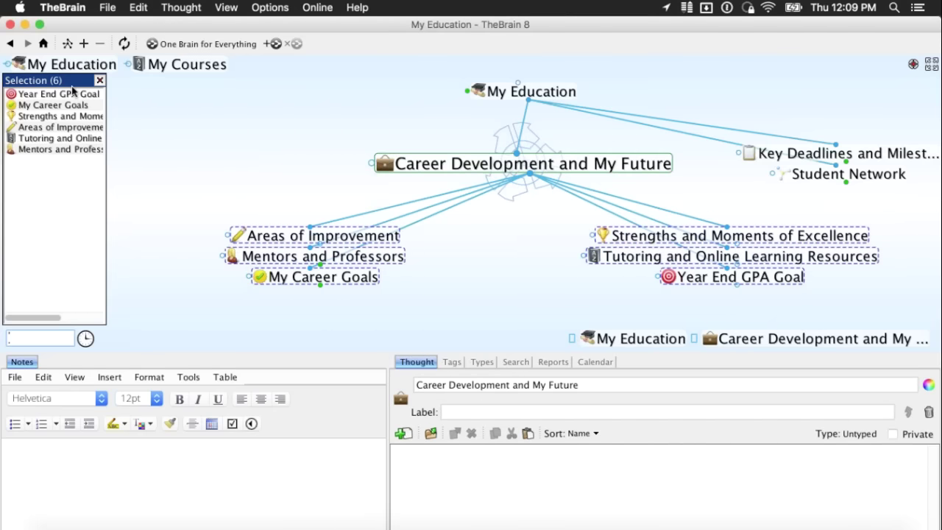
- Add Career Development to the selection and bring up the selection's actions menu
left_click(385, 163, "super")
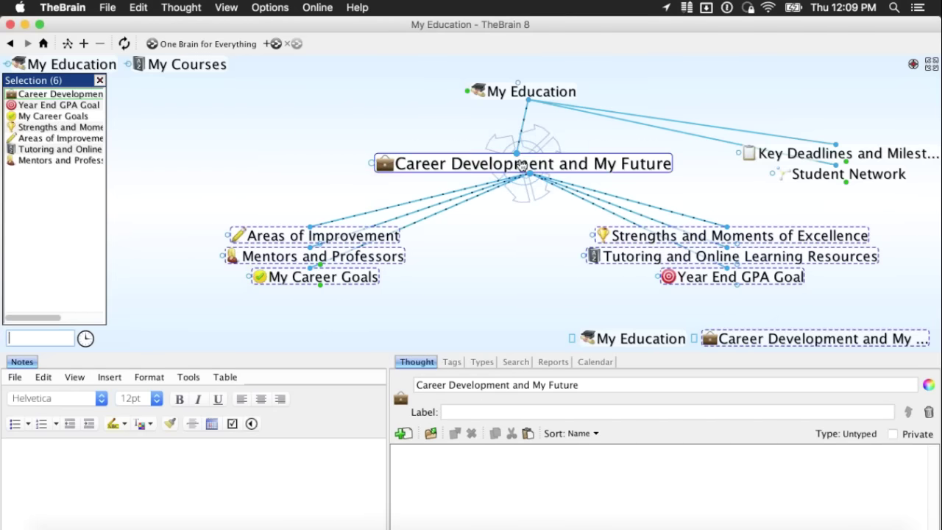
right_click(62, 131)
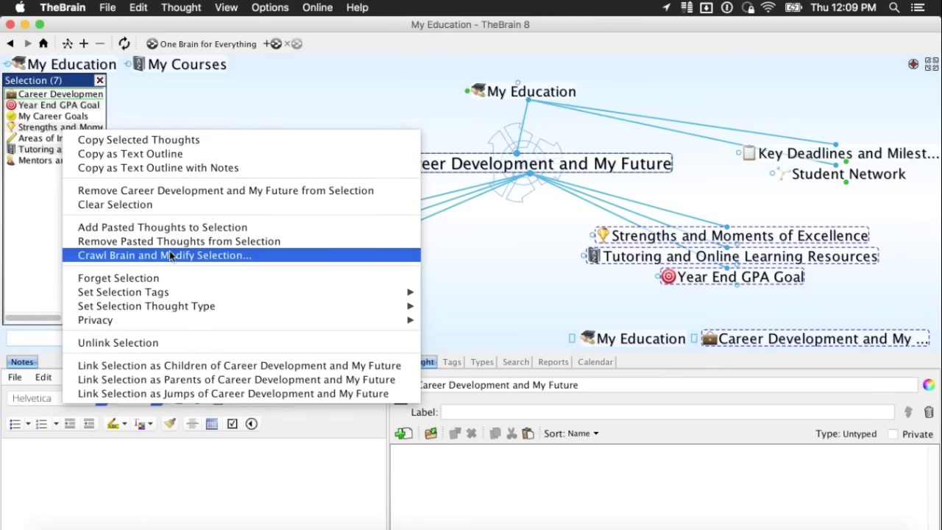
left_click(493, 262)
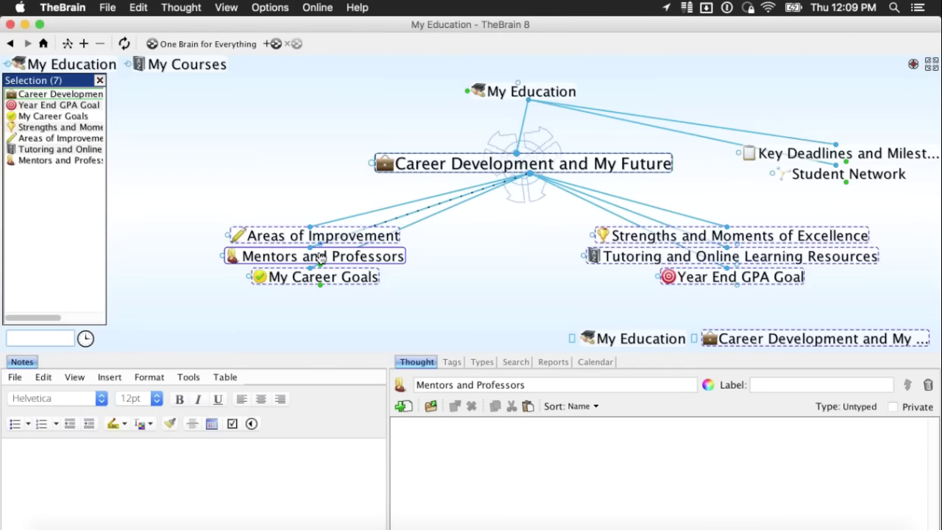
right_click(65, 120)
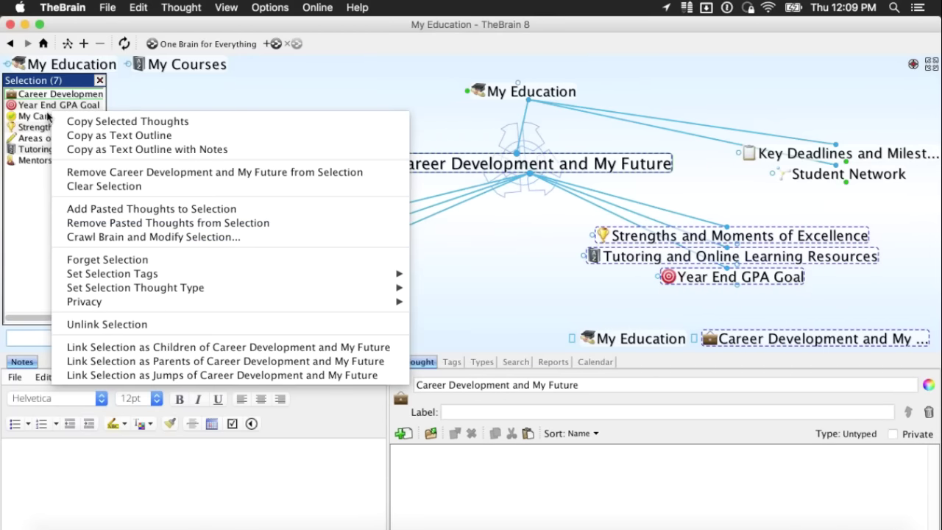
left_click(53, 139)
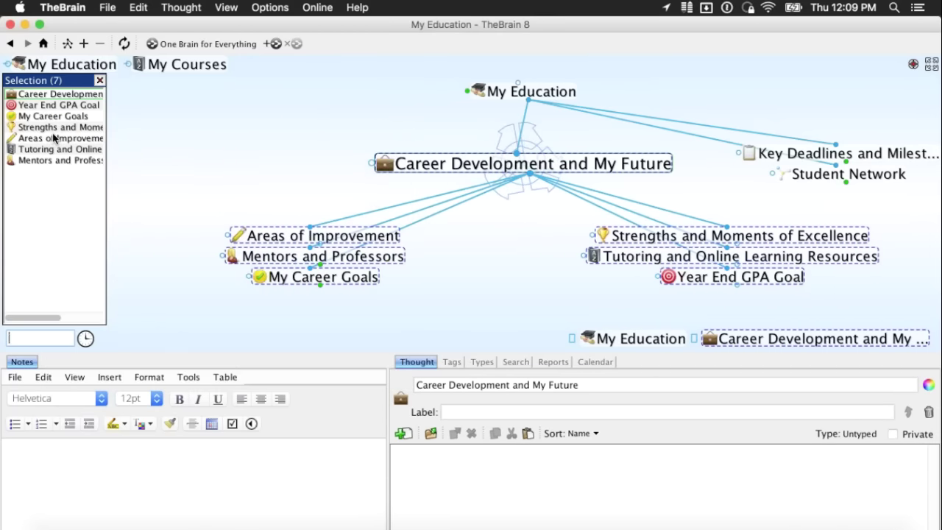
right_click(53, 139)
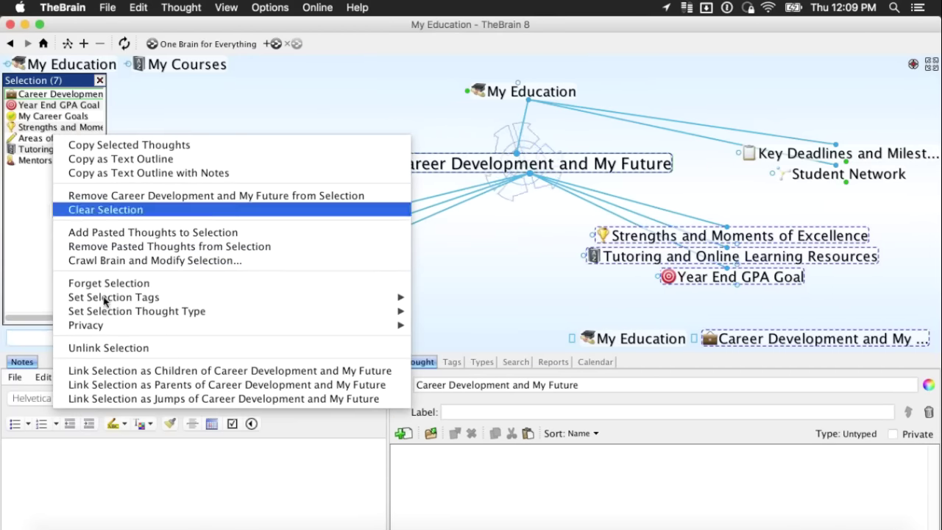
- Crawl the selection childward up to 20 clicks away, growing it to nine thoughts
left_click(302, 261)
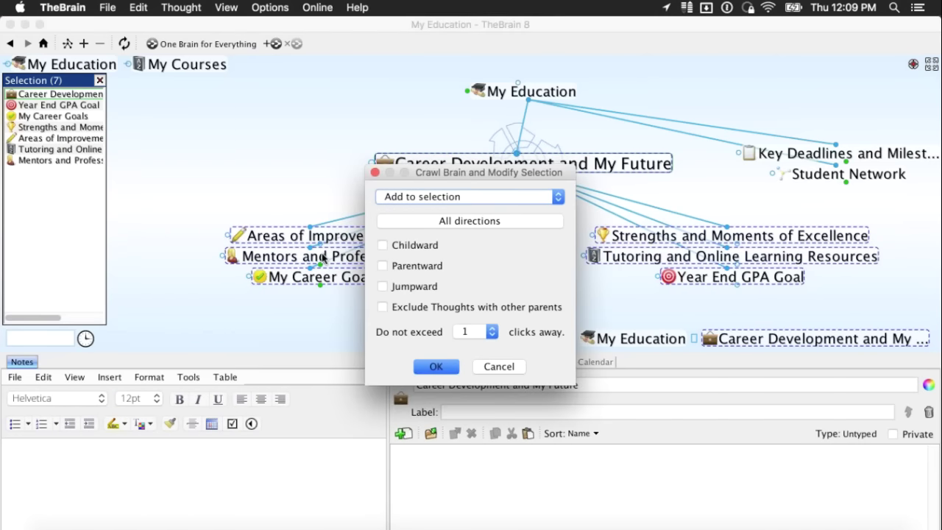
left_click(398, 247)
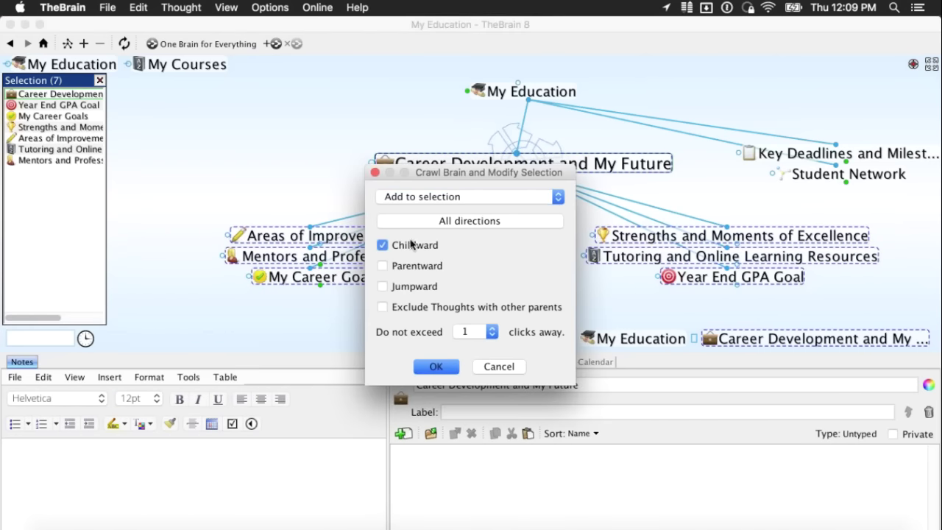
left_click(490, 339)
scroll(476, 412, "down", 4)
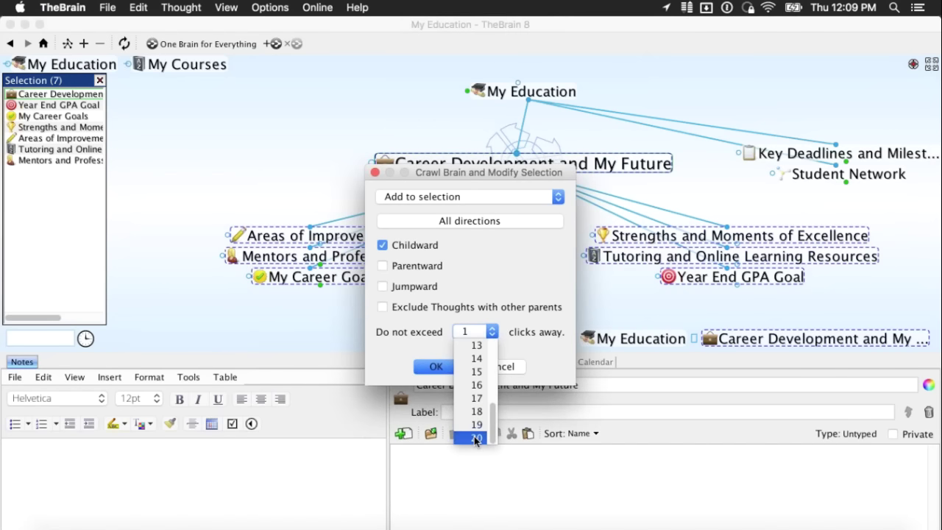
left_click(475, 438)
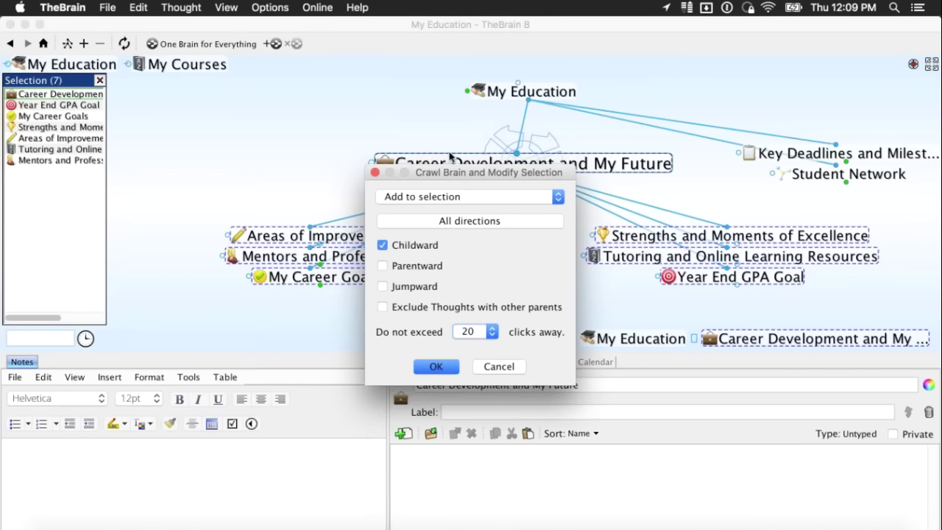
left_click(427, 340)
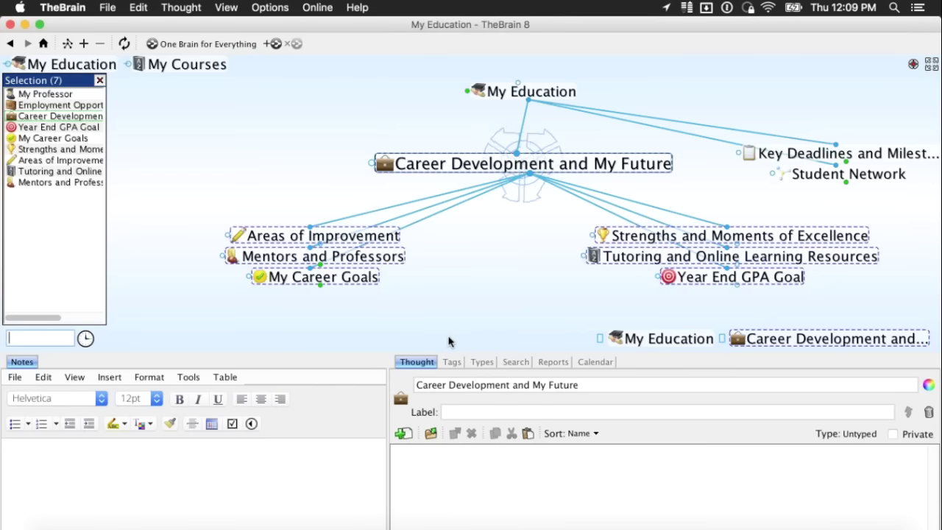
- Copy the selected thoughts and switch to the One Brain for Everything brain
right_click(64, 144)
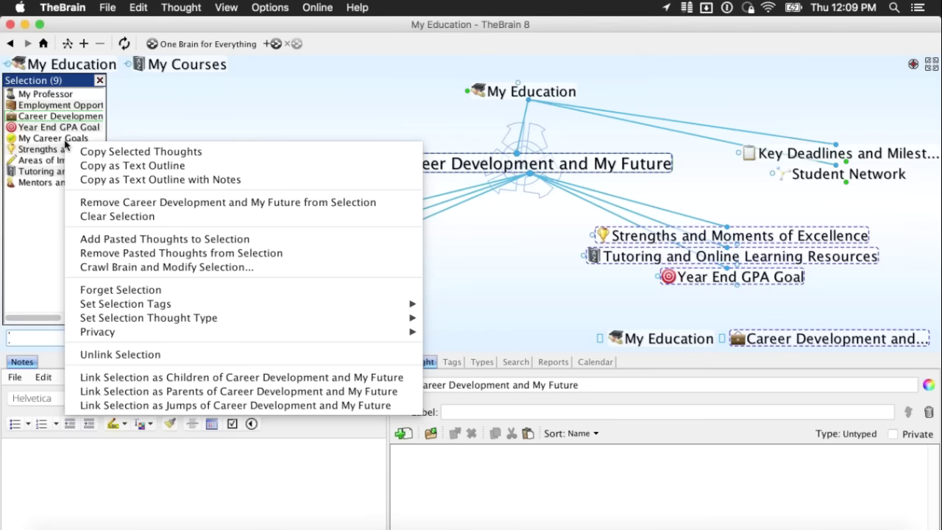
left_click(225, 151)
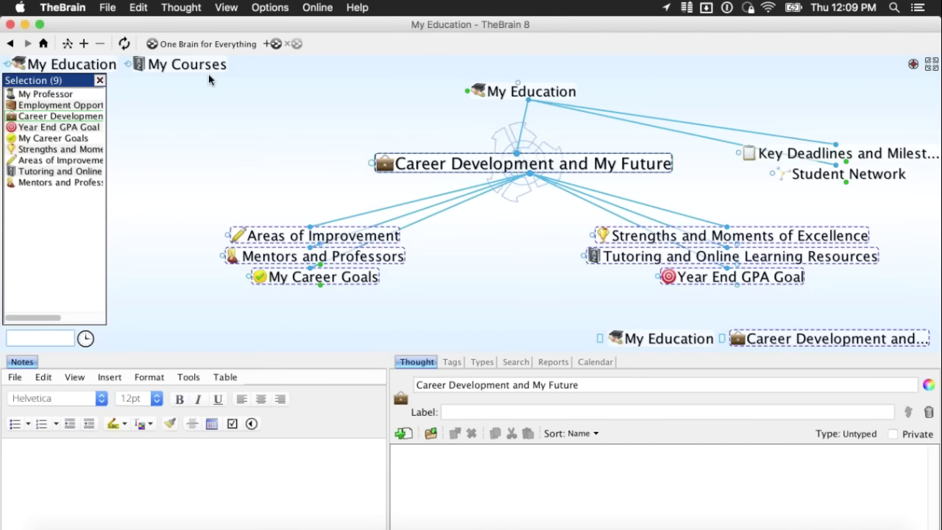
left_click(231, 51)
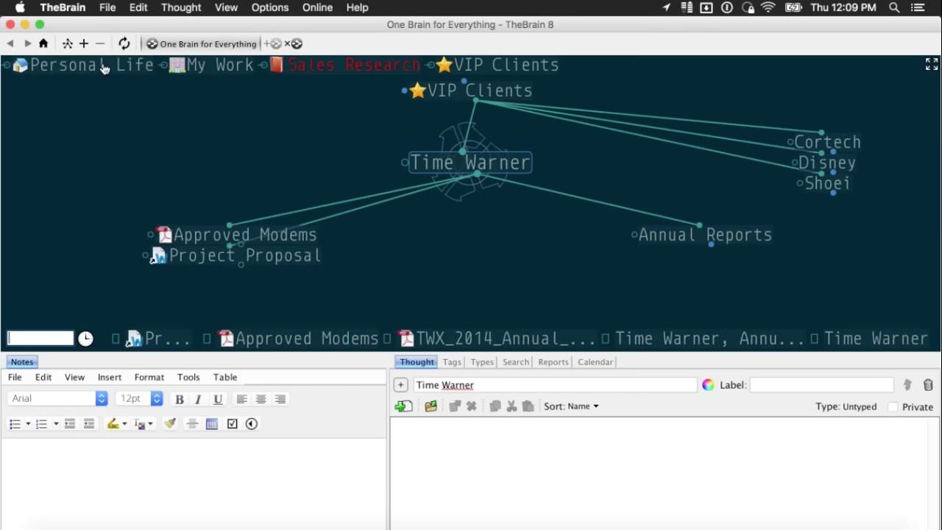
- Add a child thought named 'Education' under Personal Life
left_click(92, 65)
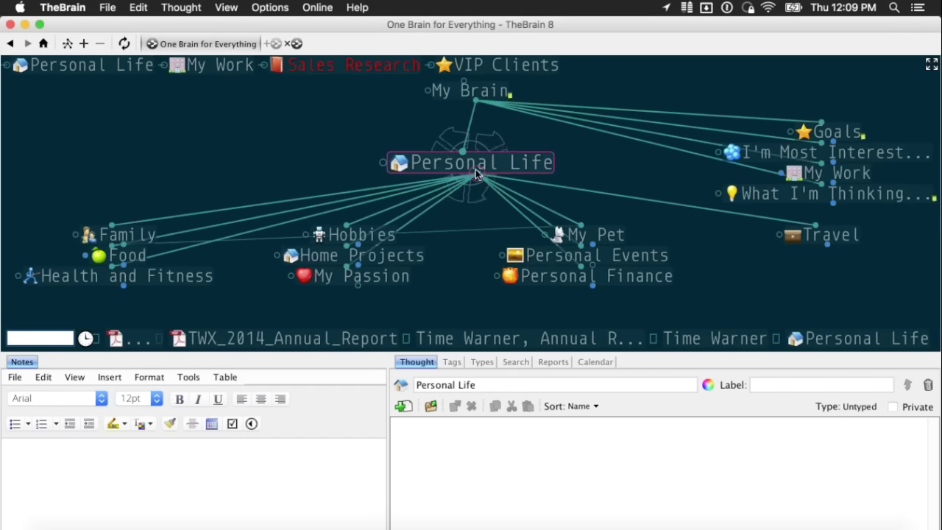
left_click_drag(476, 209, 463, 254)
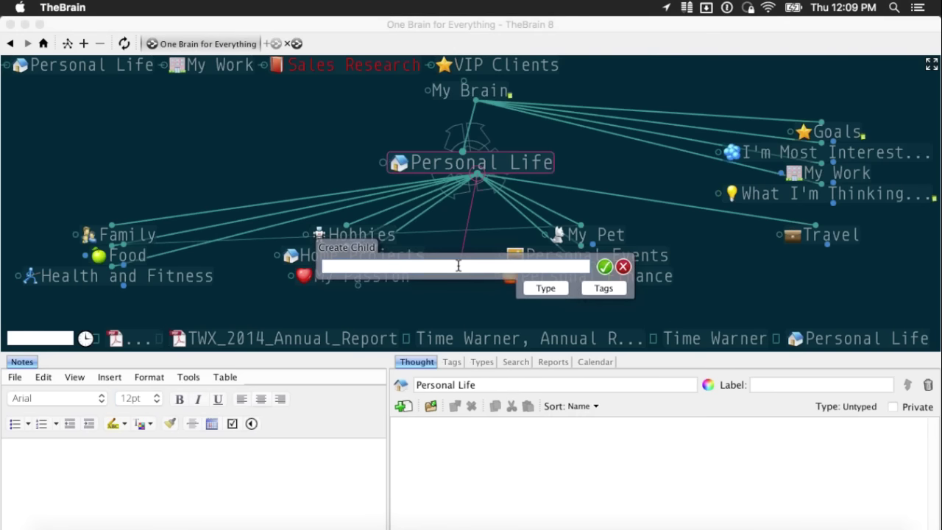
type("Education")
key("Return")
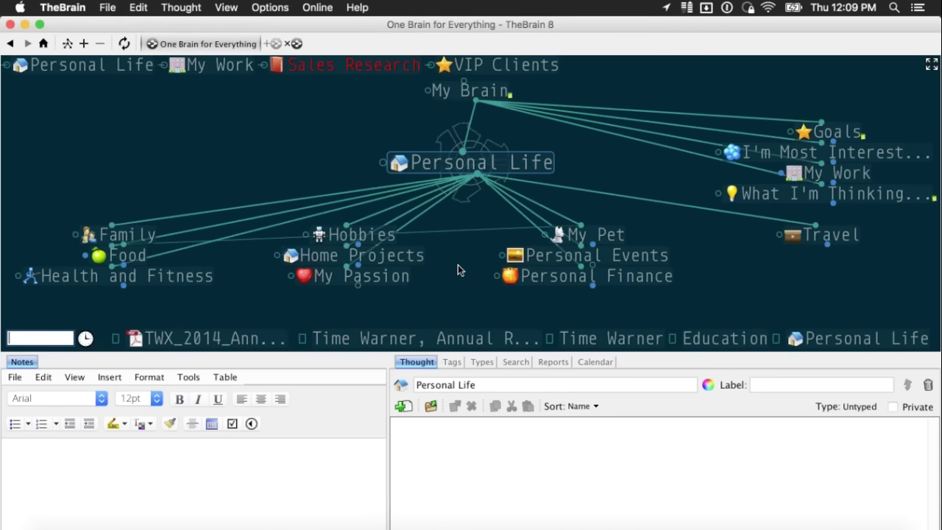
- Paste the copied thoughts under Education, always creating copies of existing thought types
left_click(127, 235)
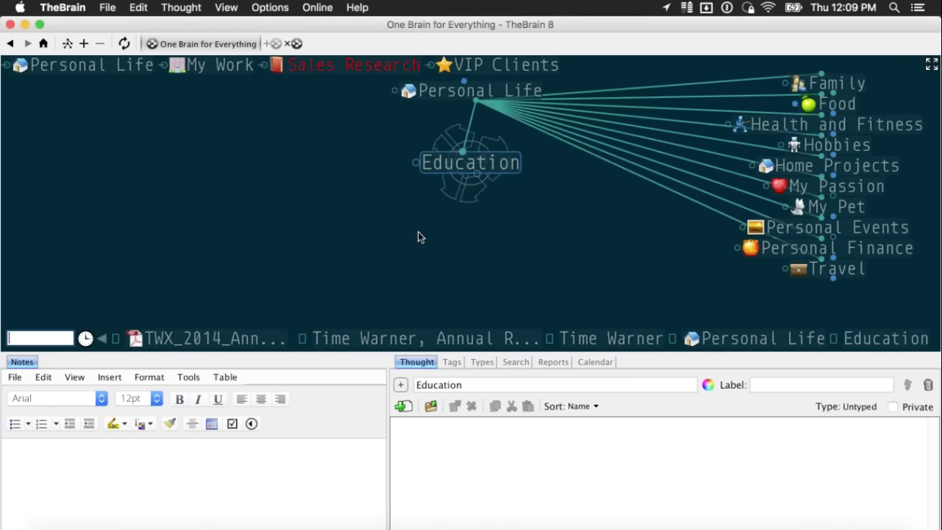
right_click(418, 233)
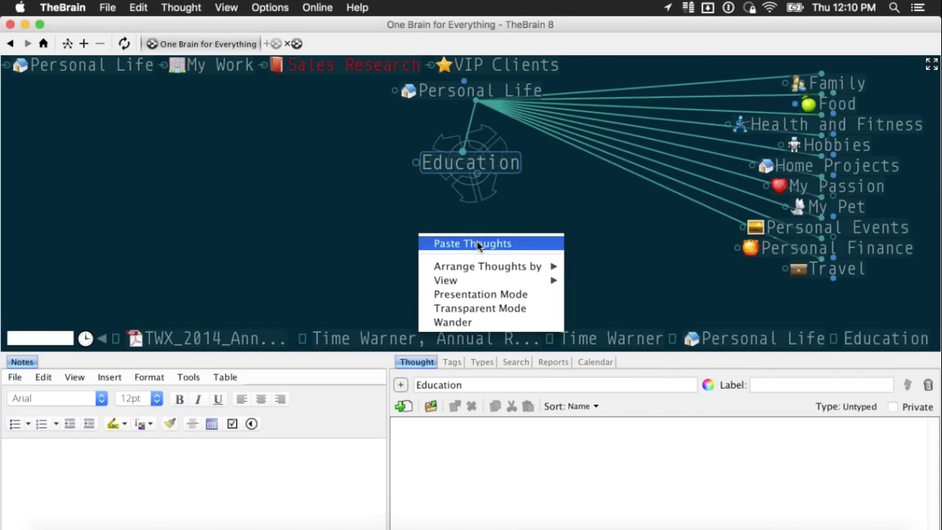
left_click(531, 244)
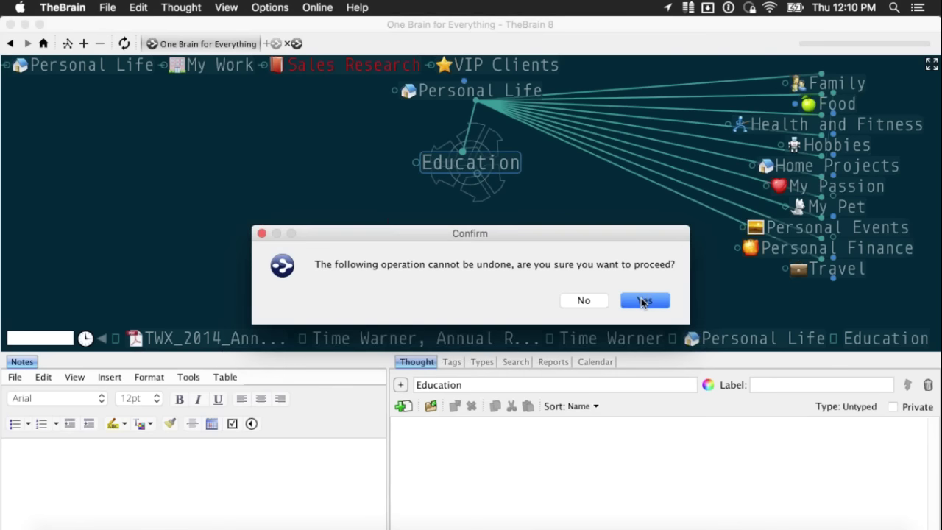
left_click(642, 301)
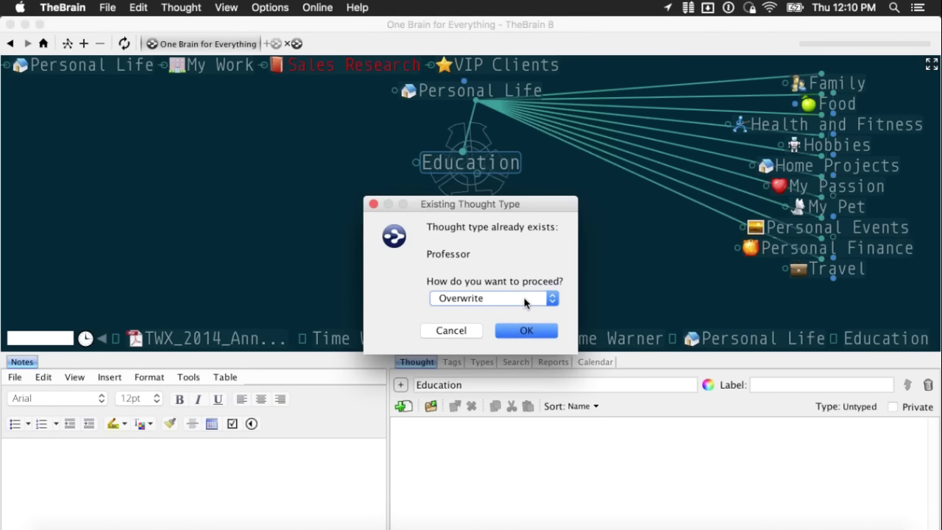
left_click(525, 302)
left_click(515, 298)
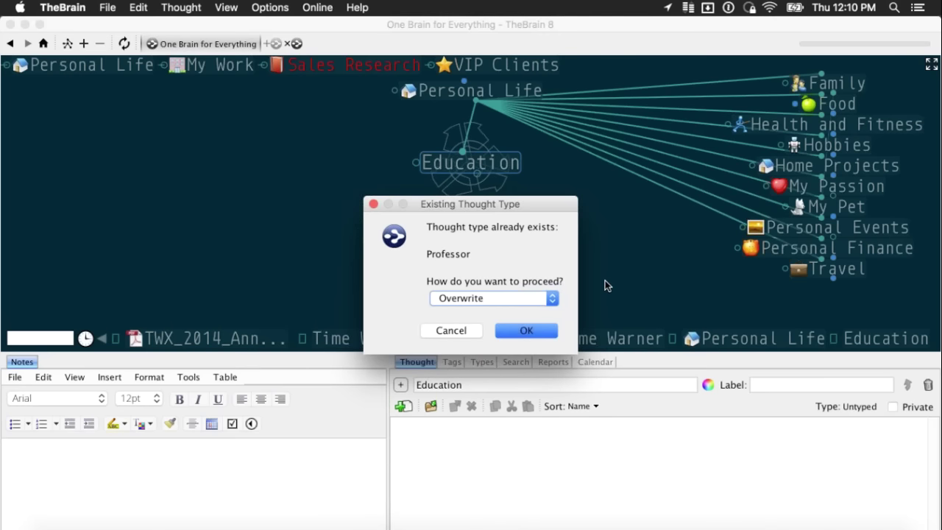
left_click(548, 296)
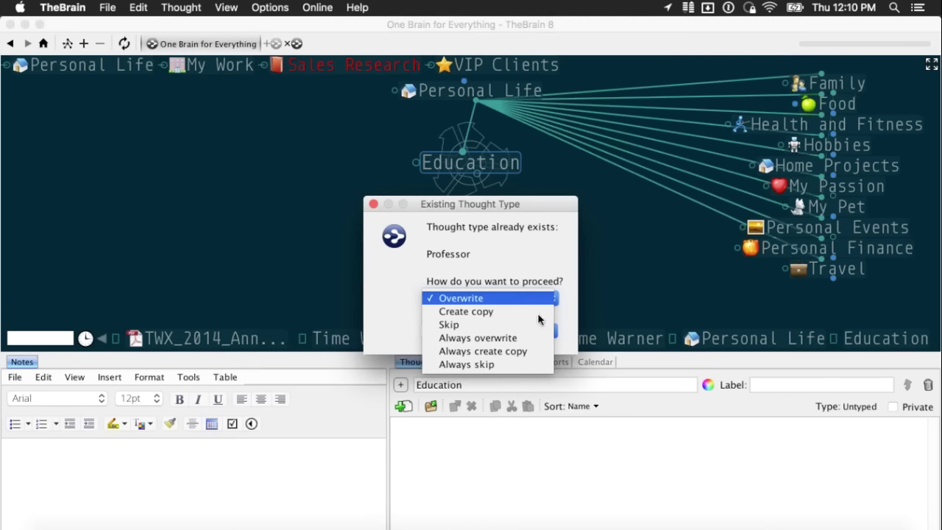
left_click(534, 353)
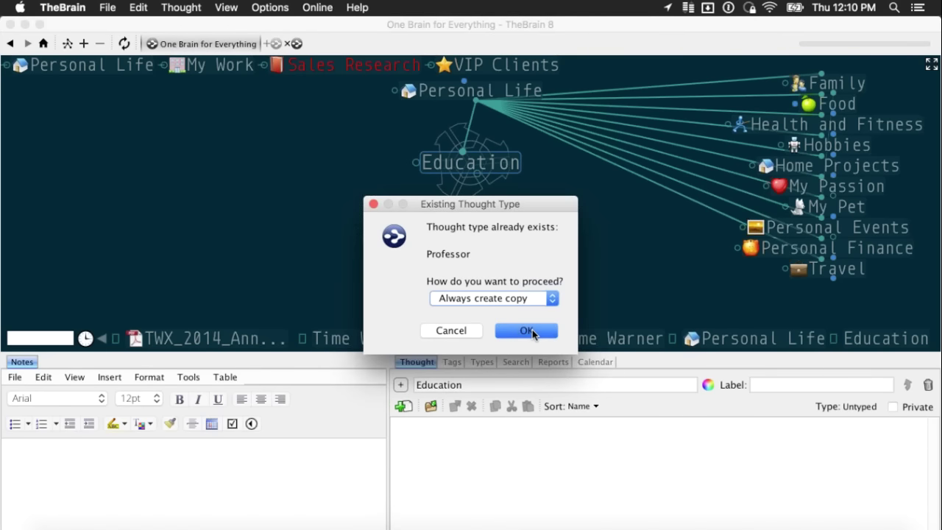
left_click(532, 330)
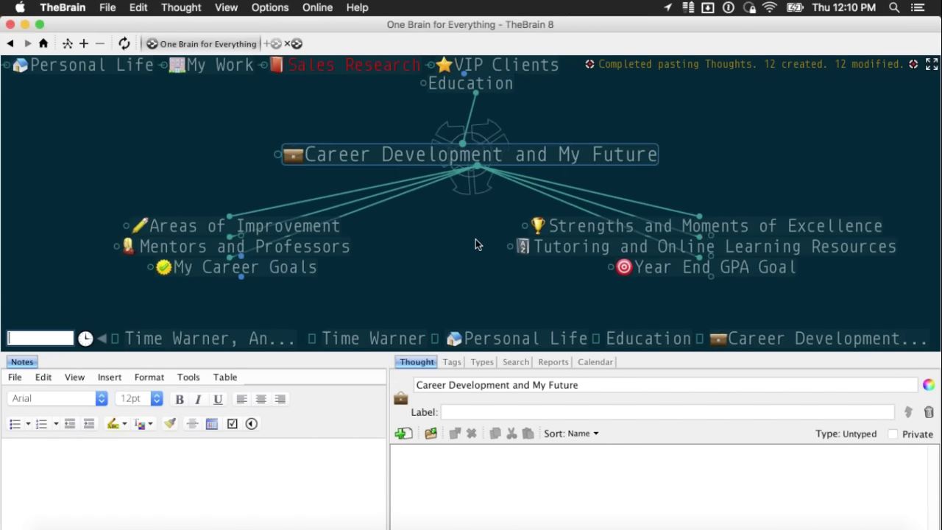
- Browse from My Career Goals back up, then go via VIP Clients to centre Time Warner
left_click(473, 164)
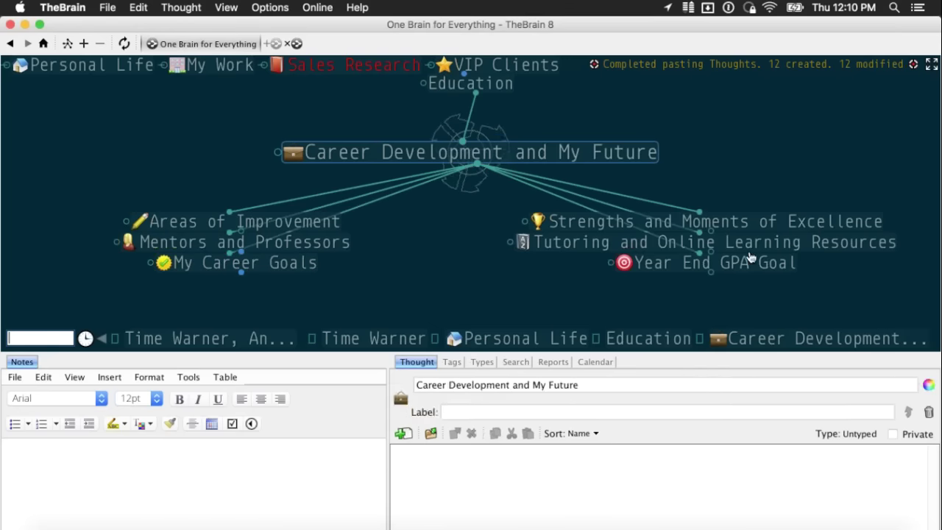
left_click(328, 261)
left_click(475, 86)
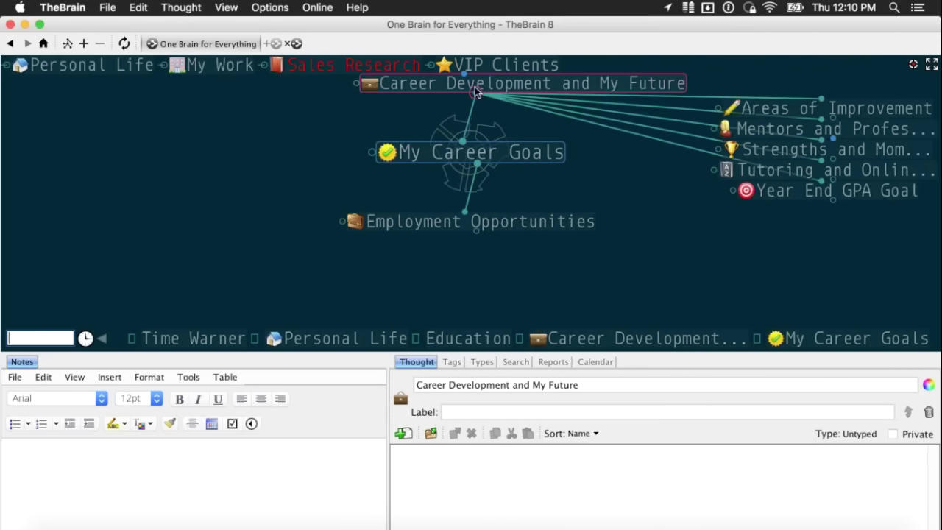
left_click(475, 85)
left_click(475, 221)
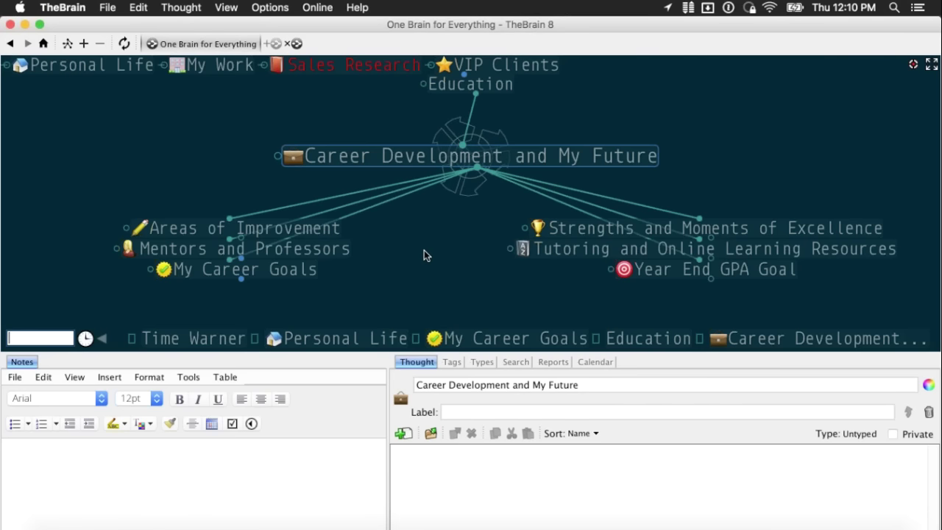
left_click(510, 68)
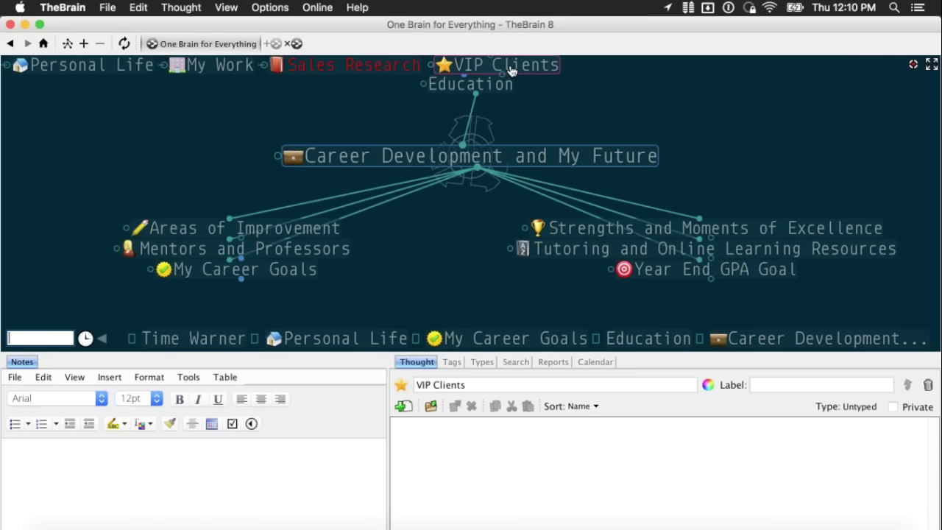
left_click(510, 65)
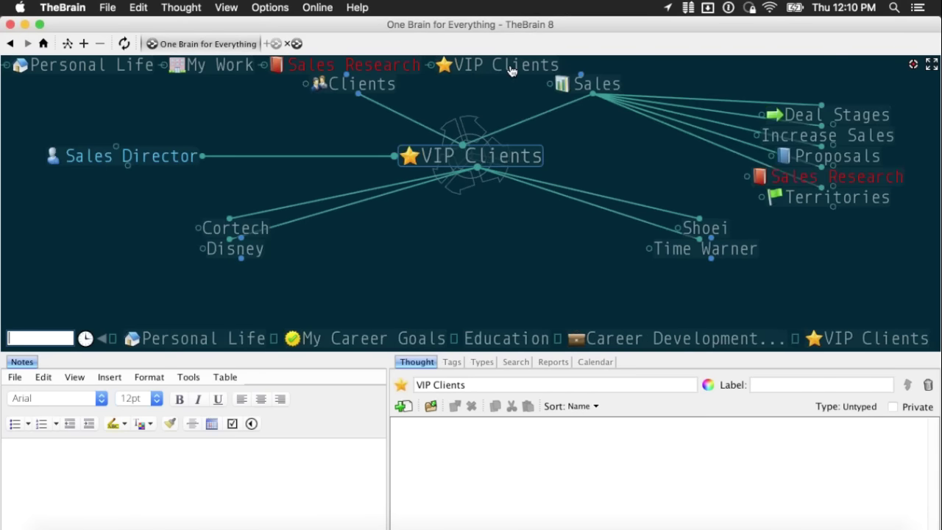
left_click(688, 248)
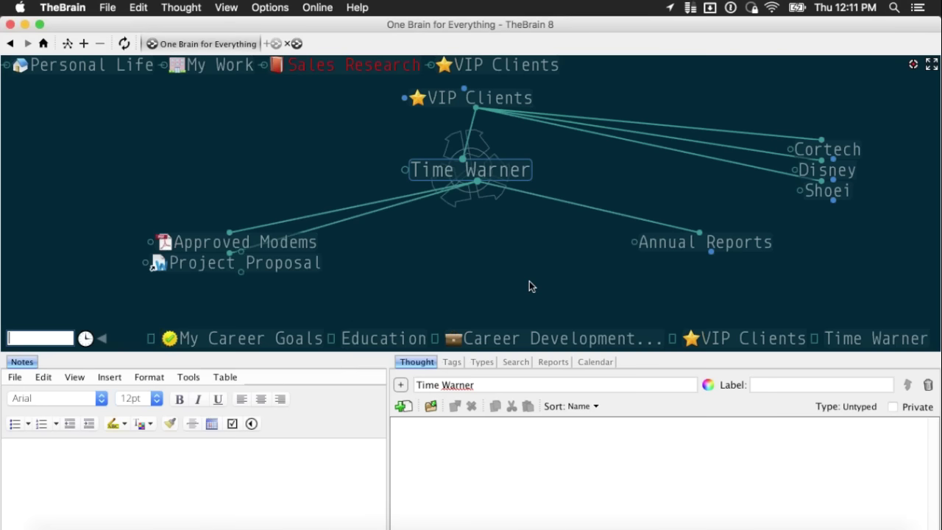
- Drag Time Warner_Website Plan Oct.pages from the Finder Desktop onto Time Warner and select it
key("super+Tab")
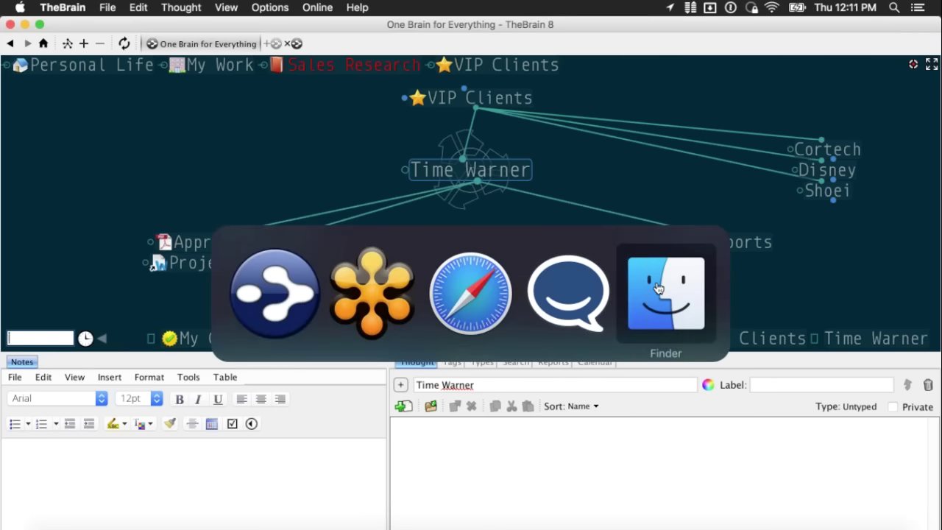
left_click(658, 288)
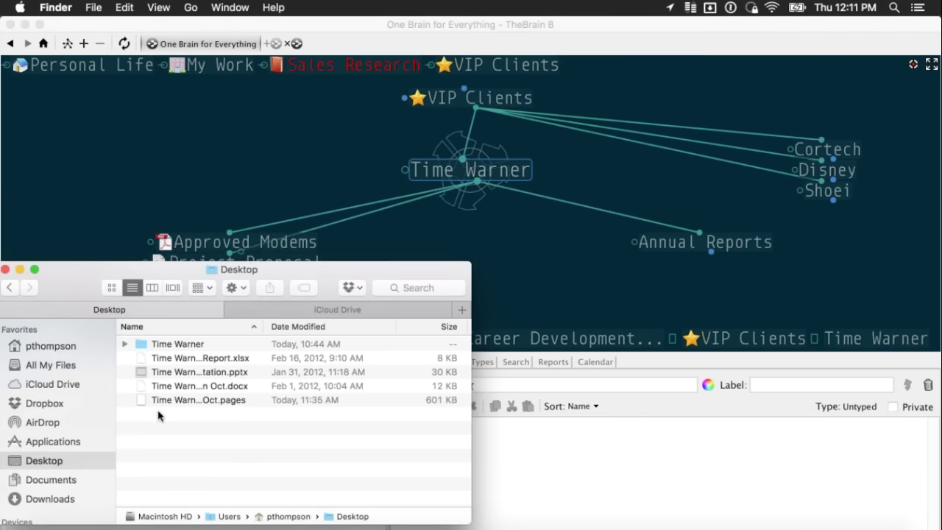
left_click_drag(160, 405, 544, 295)
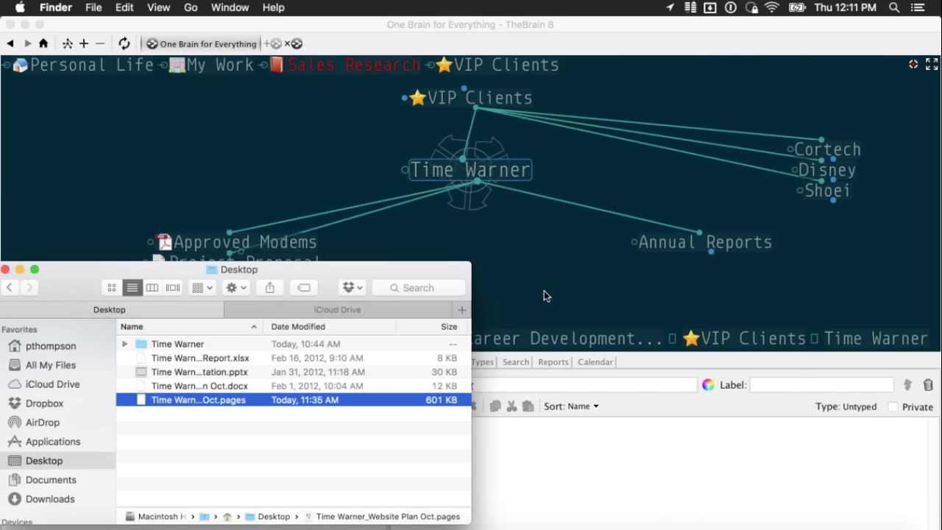
left_click(587, 285)
left_click(574, 261)
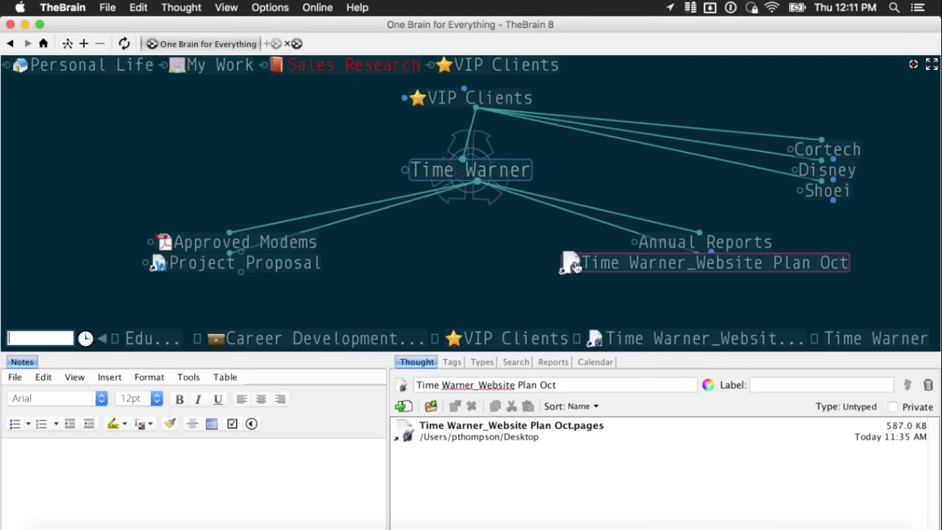
left_click(575, 262)
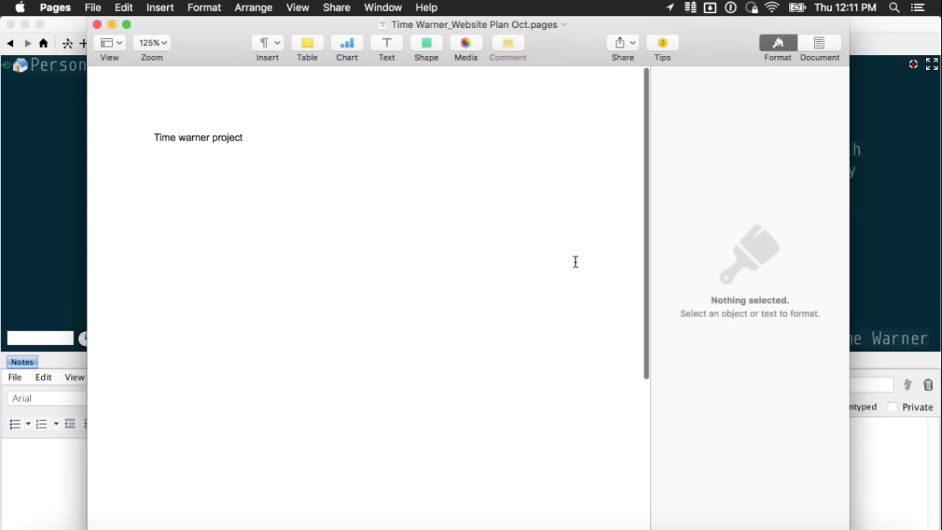
scroll(220, 204, "down", 3)
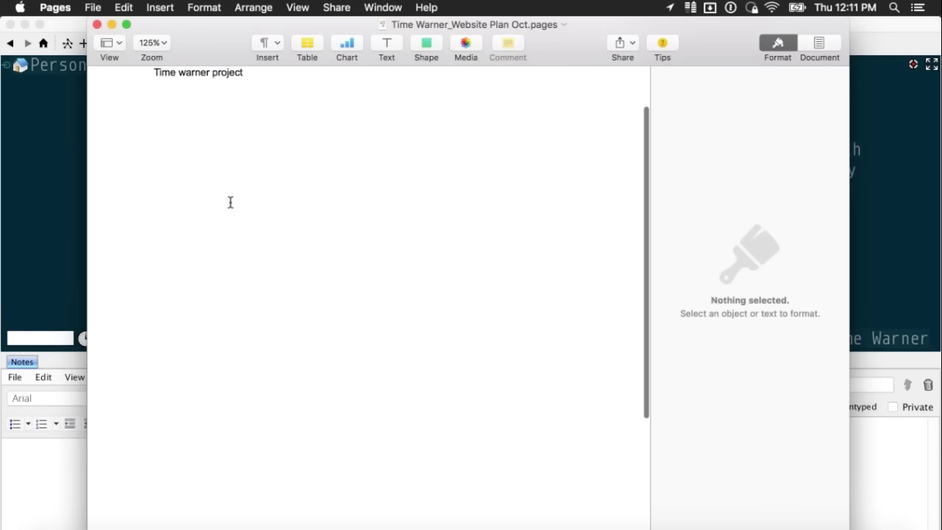
scroll(234, 206, "down", 3)
scroll(232, 201, "up", 4)
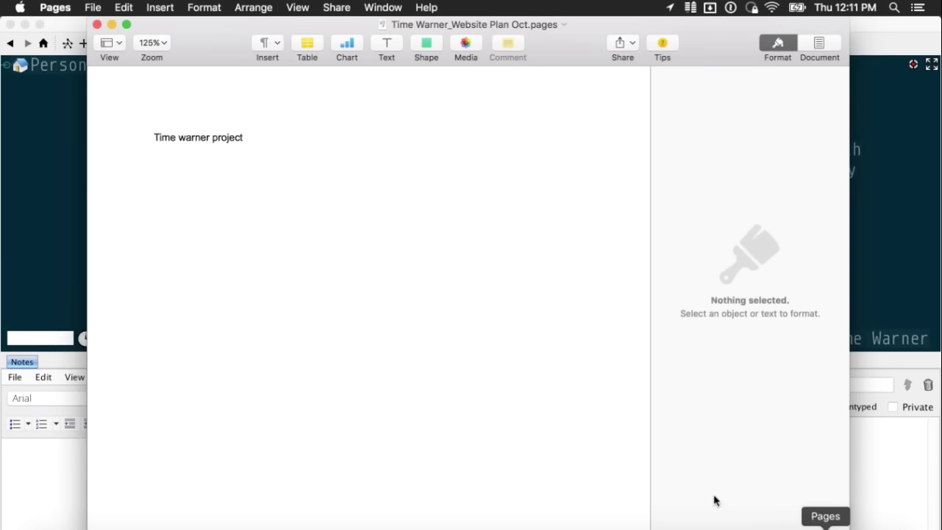
key("super+Tab")
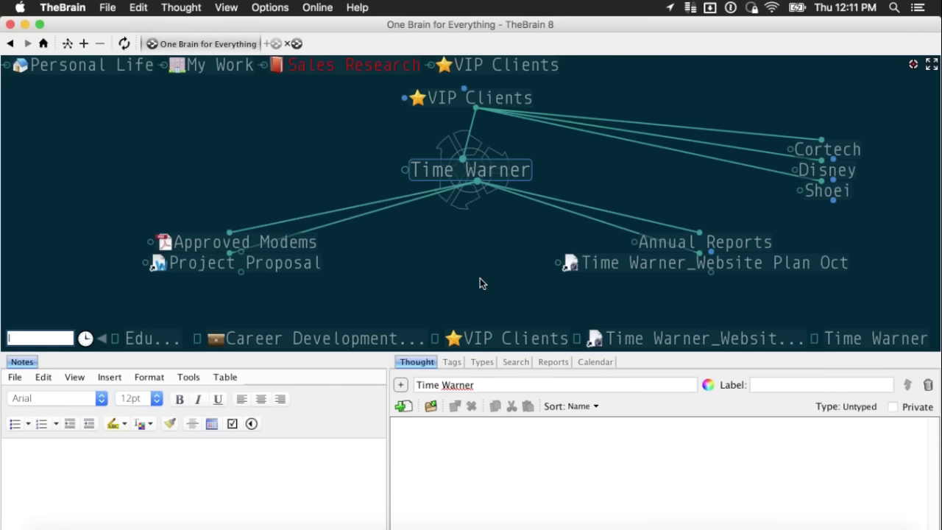
- Drag TWX_2014_Annual_Report from iCloud Drive onto TheBrain as a thought under Time Warner
key("super+Tab")
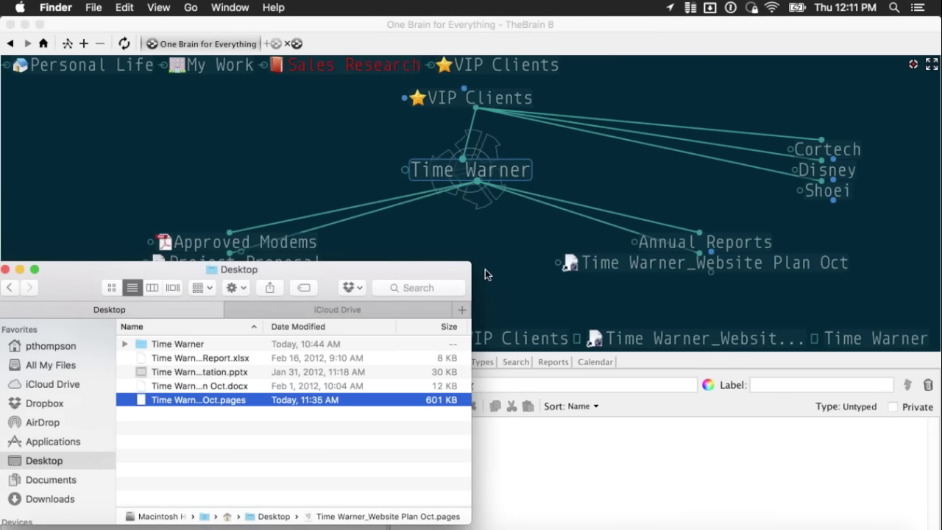
left_click(351, 310)
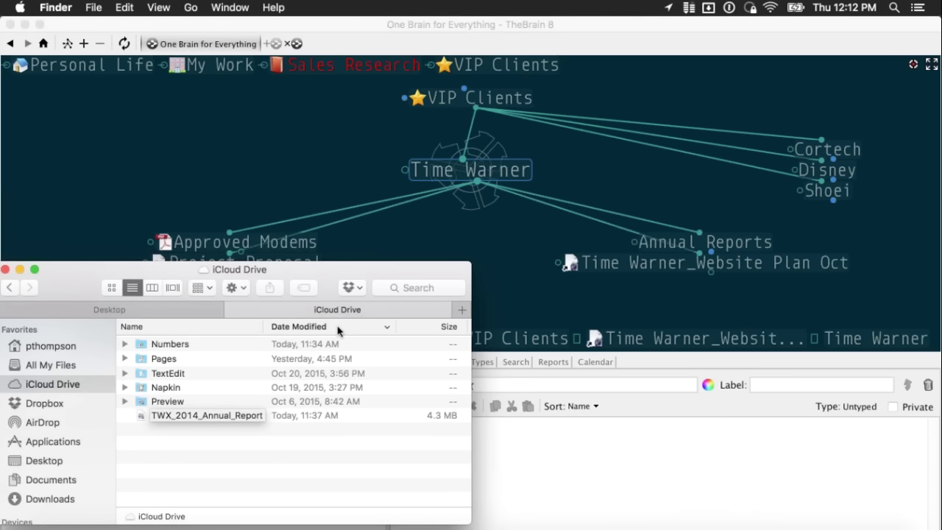
left_click(211, 416)
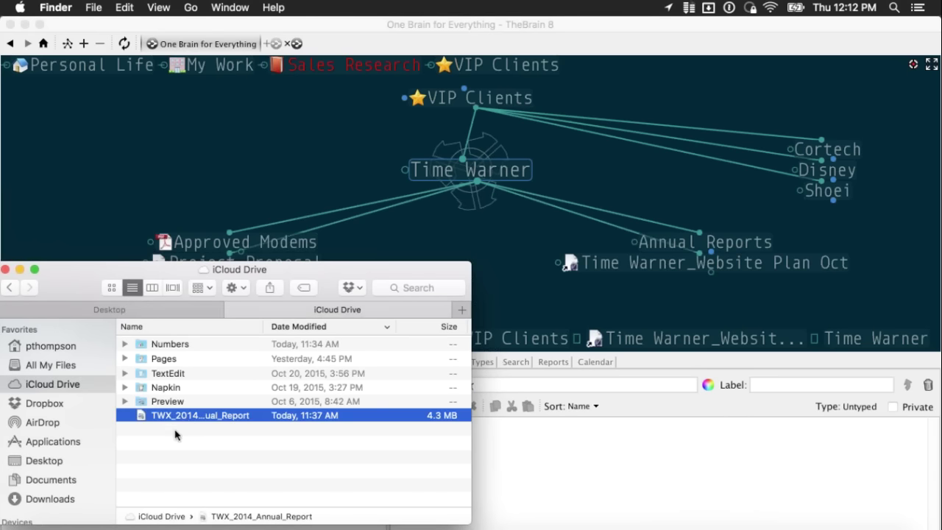
left_click_drag(189, 417, 497, 245)
- Activate the new annual report thought, then recentre the map on Time Warner
left_click(510, 259)
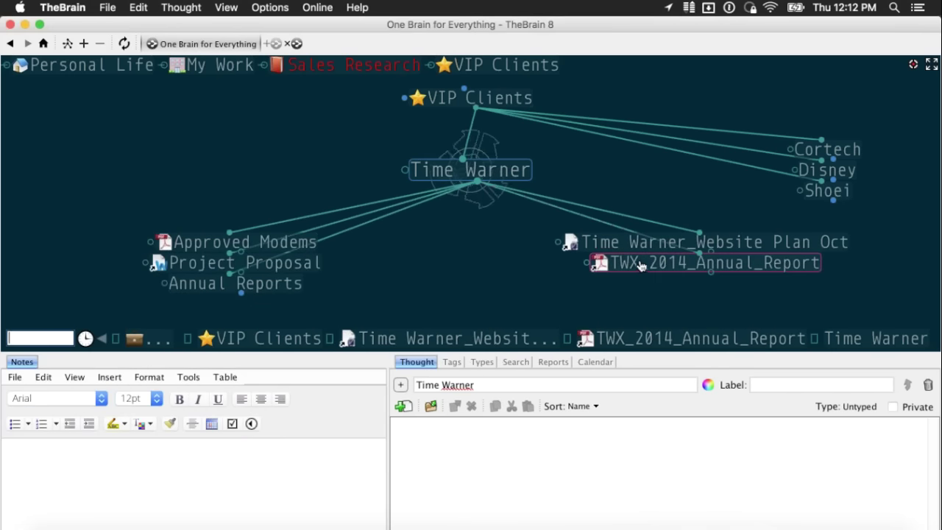
left_click(641, 262)
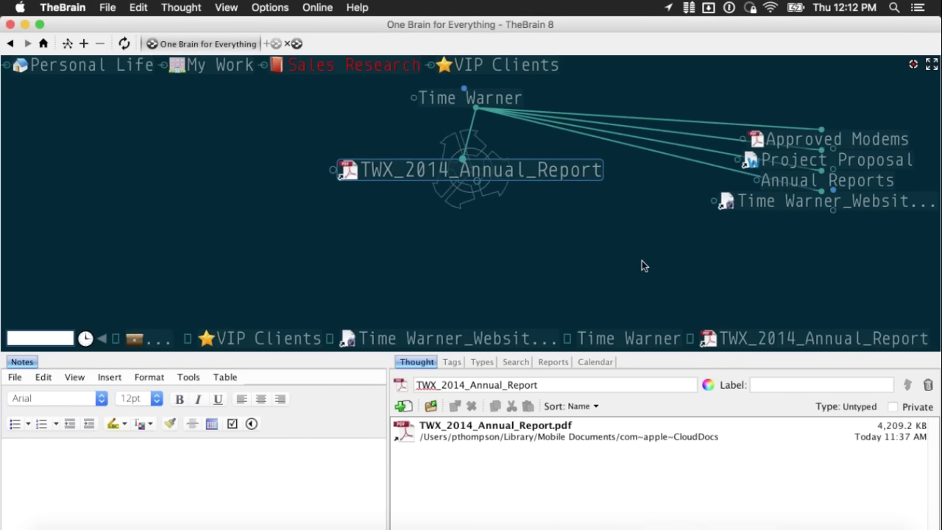
left_click(497, 101)
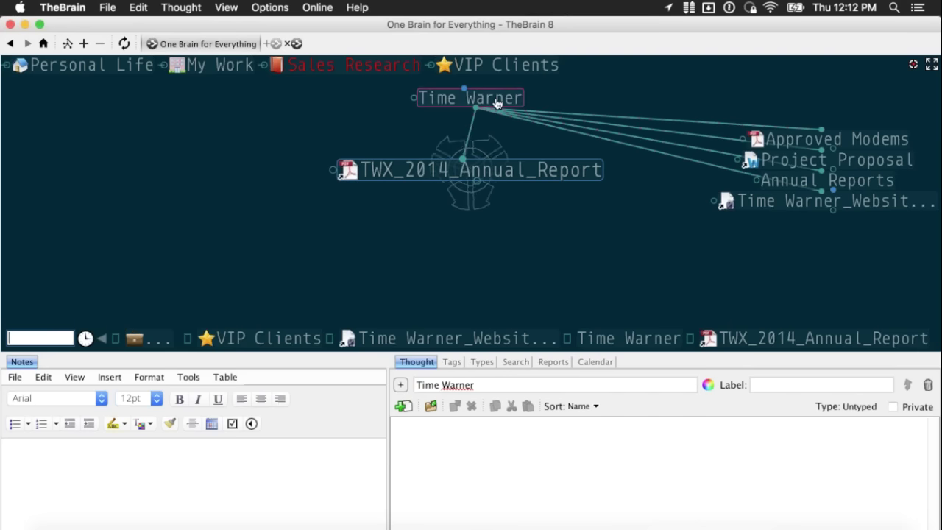
left_click(497, 101)
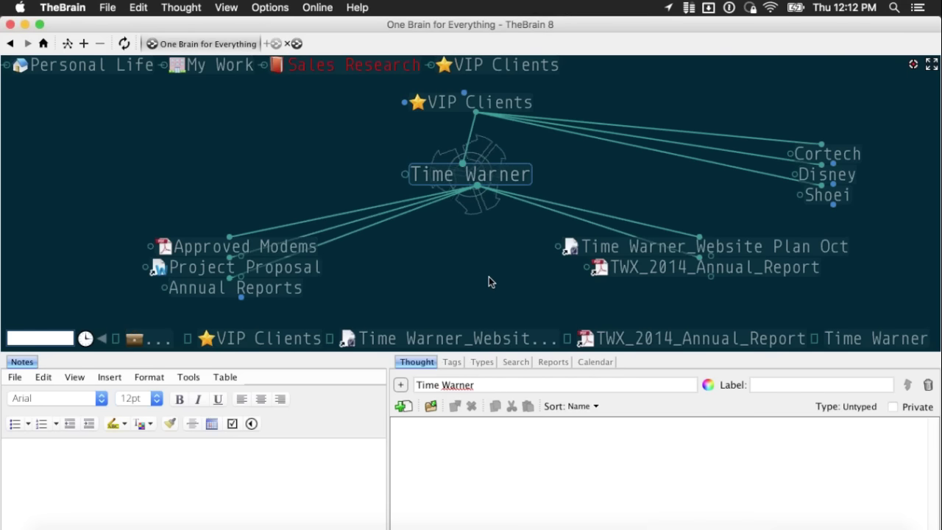
mouse_move(649, 258)
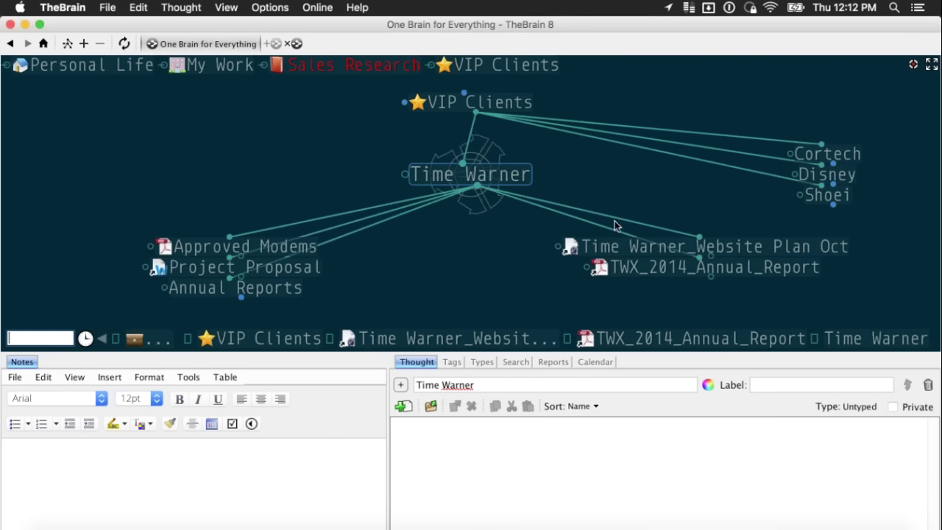
mouse_move(617, 245)
mouse_move(292, 263)
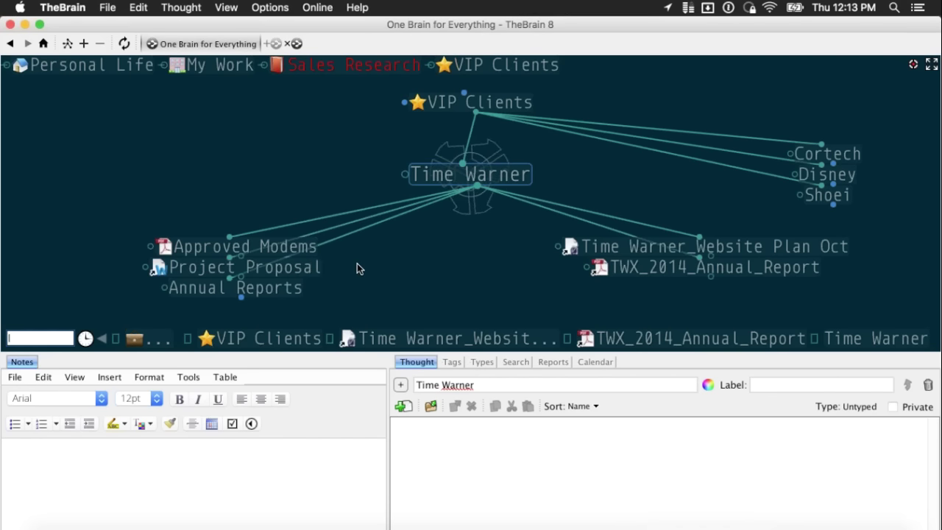
key("super+Tab")
key("super+Tab")
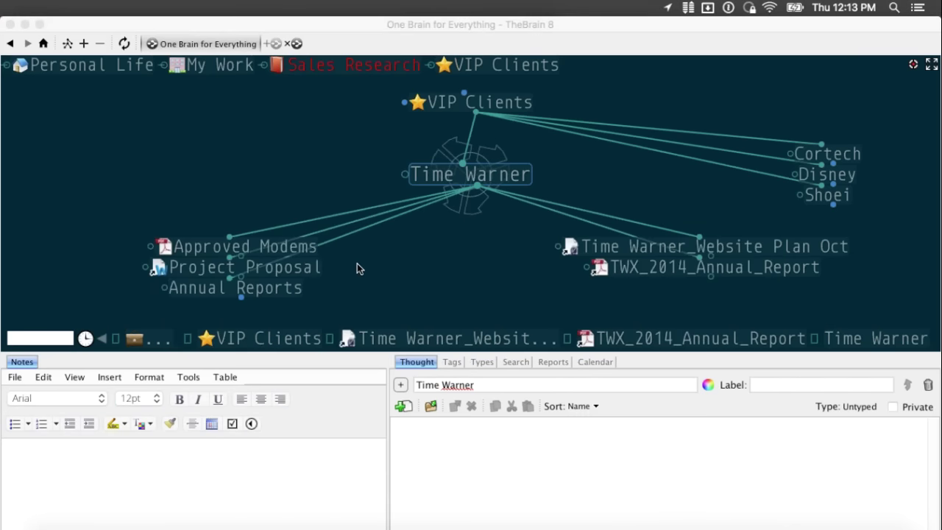
left_click(357, 268)
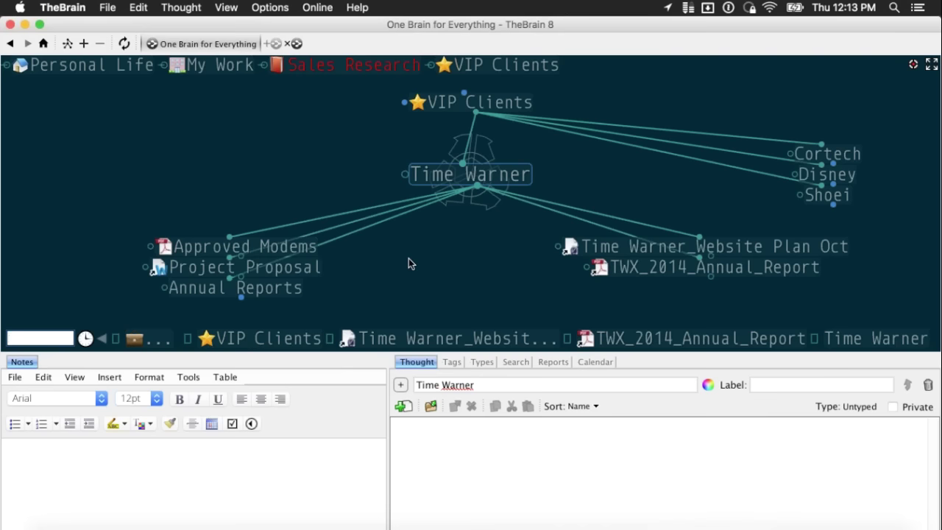
- Attach Time Warner_Expense Report.xlsx from the Finder Desktop under Time Warner, then return to Time Warner
key("super+Tab")
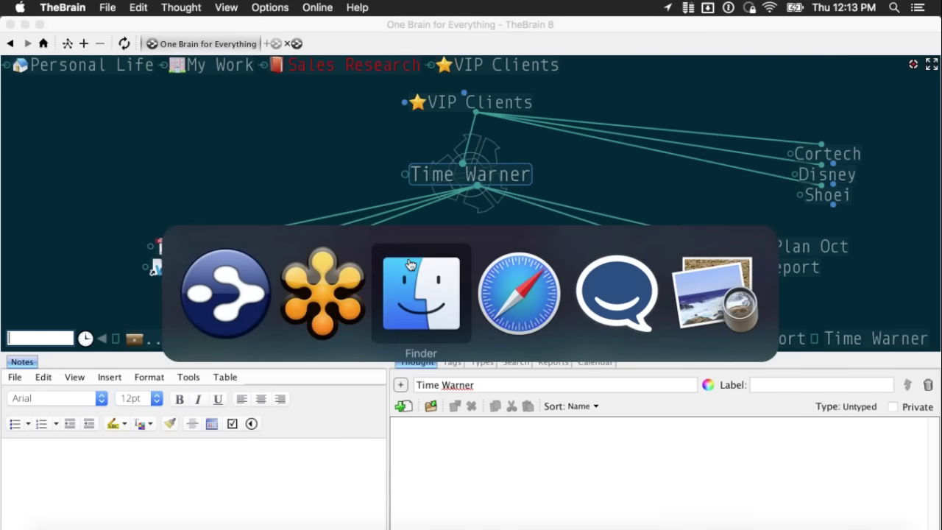
left_click(410, 265)
left_click(181, 307)
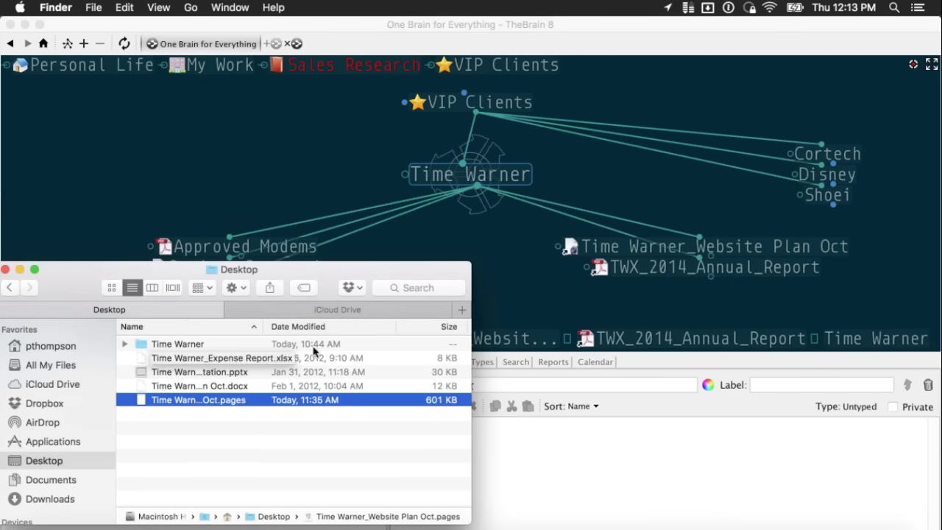
left_click(212, 360)
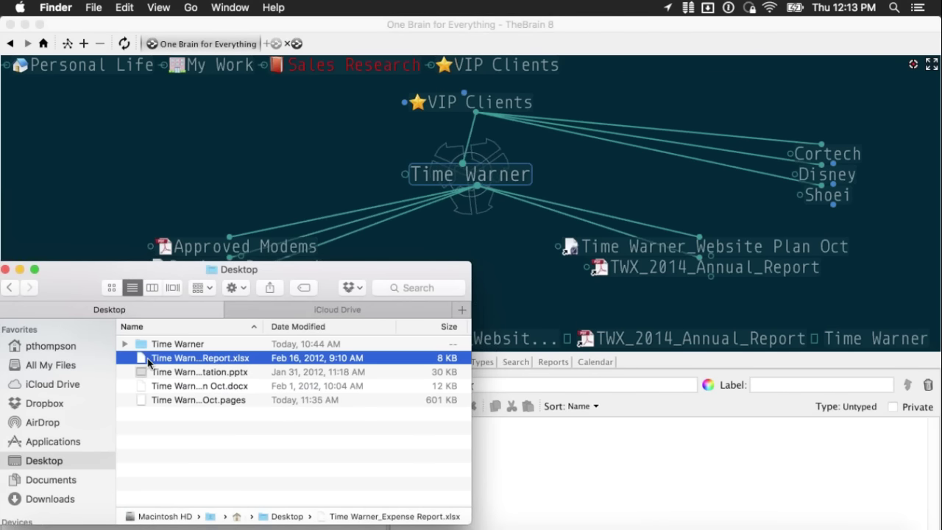
left_click_drag(149, 359, 447, 241)
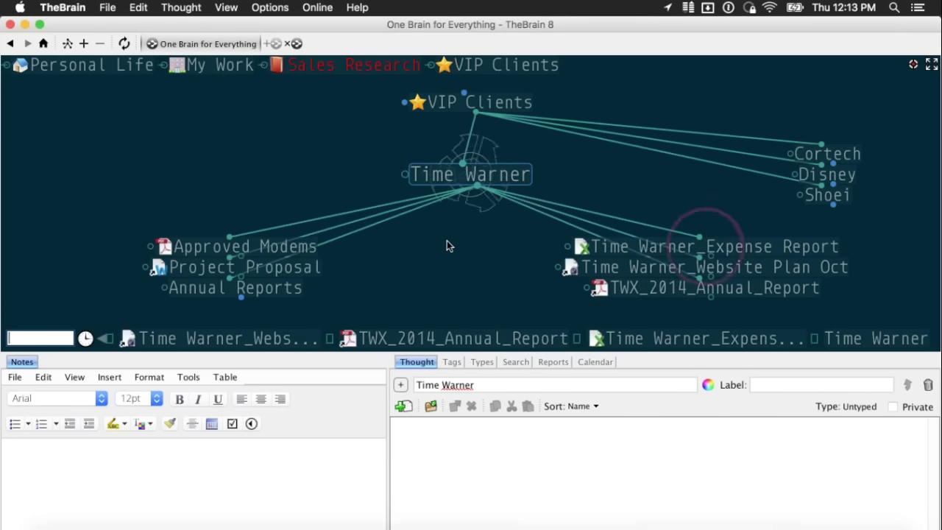
left_click(605, 246)
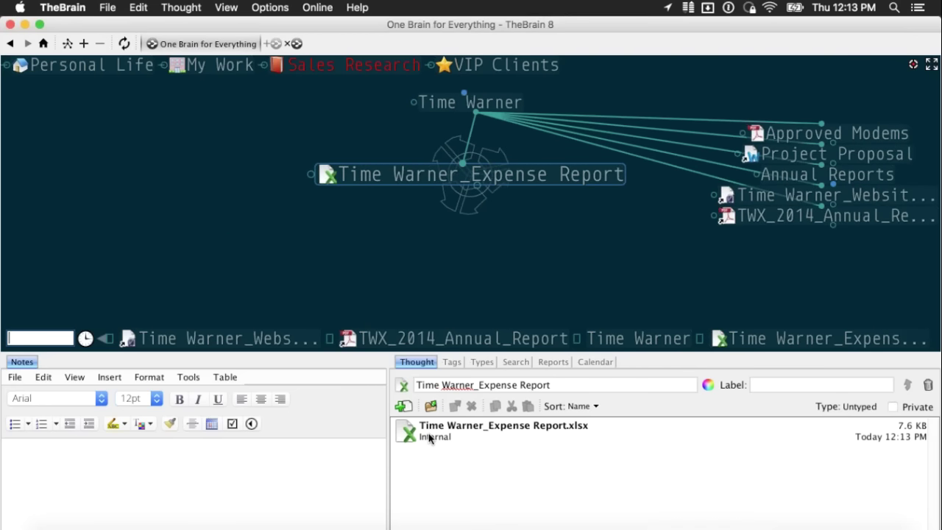
left_click(479, 103)
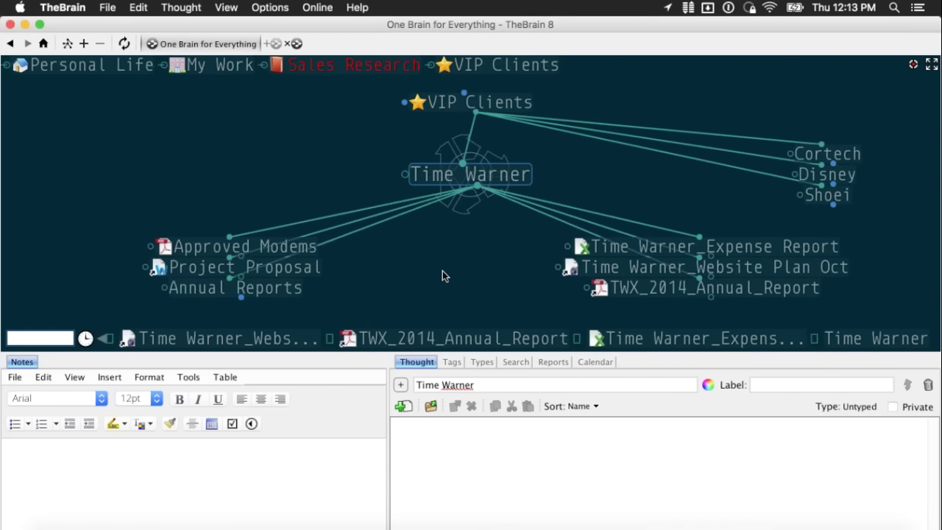
- Activate Project Proposal to view its attached Project Proposal.docx, then switch to Finder
mouse_move(315, 275)
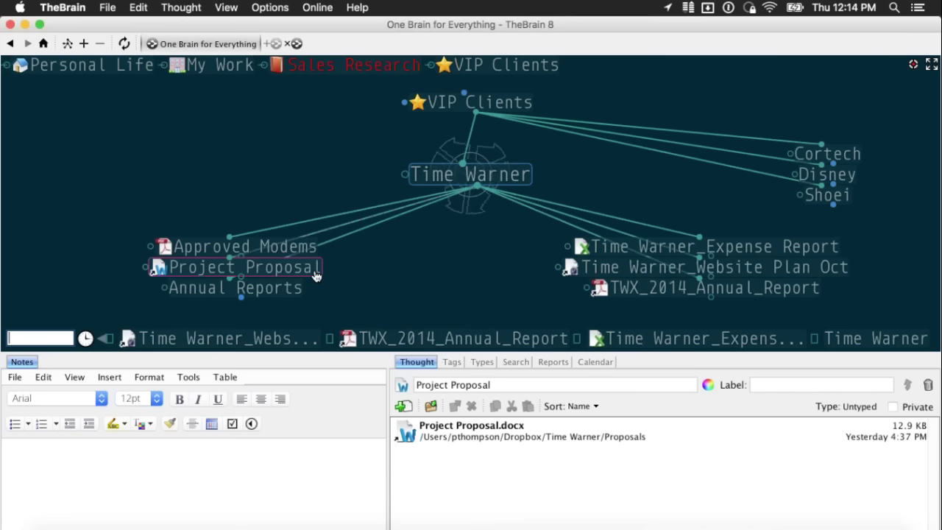
left_click(309, 274)
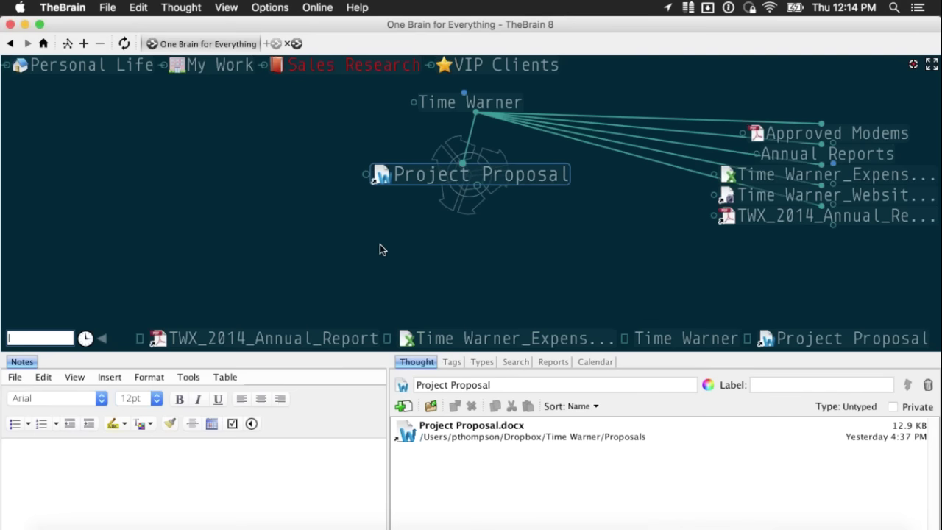
key("super+Tab")
- Copy a Dropbox share link for Website Design_Plan_2011.docx in Dropbox > Time Warner
left_click(313, 296)
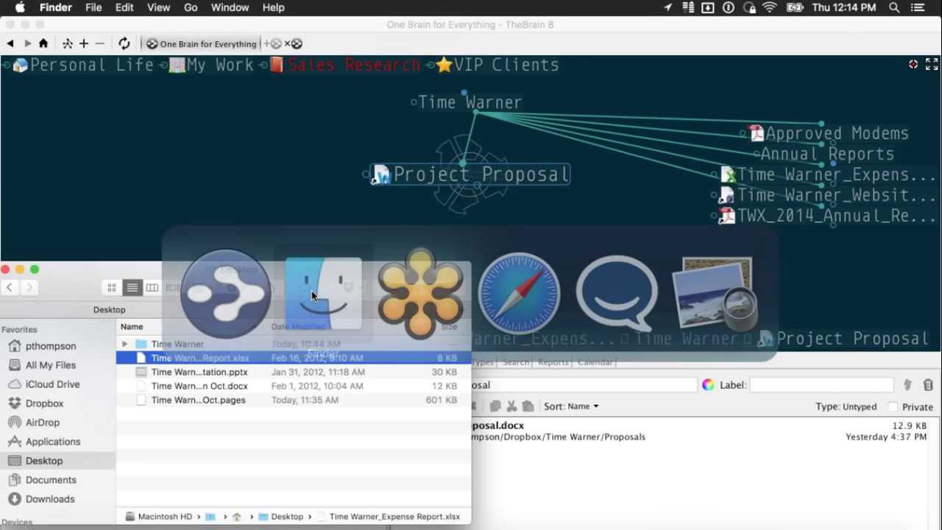
left_click(65, 404)
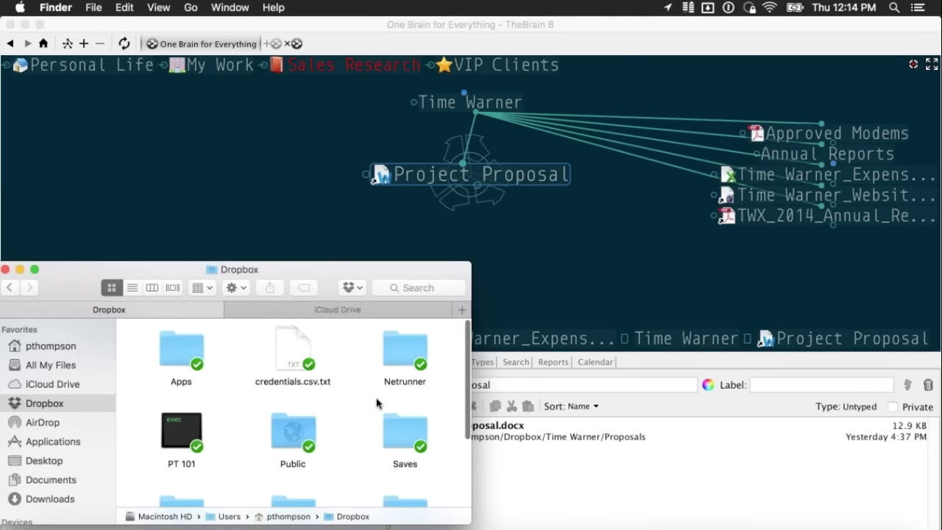
scroll(374, 406, "down", 3)
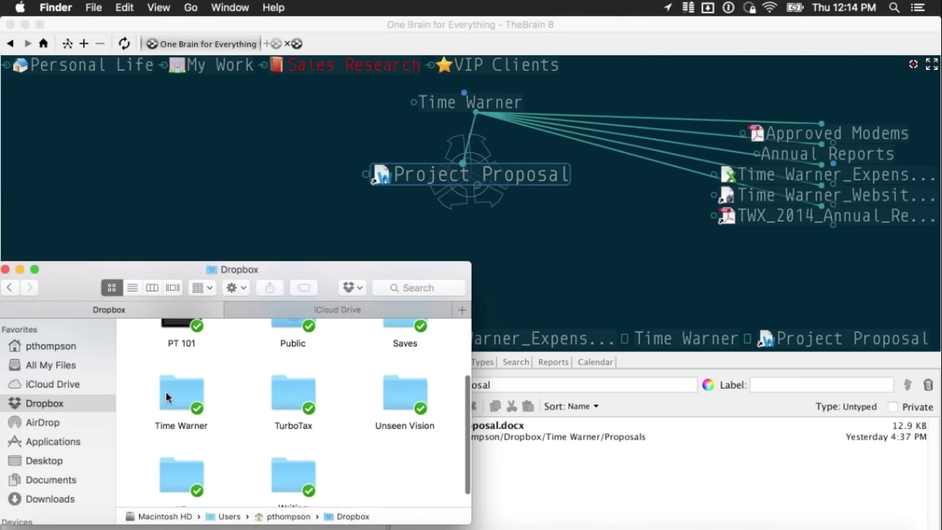
double_click(164, 395)
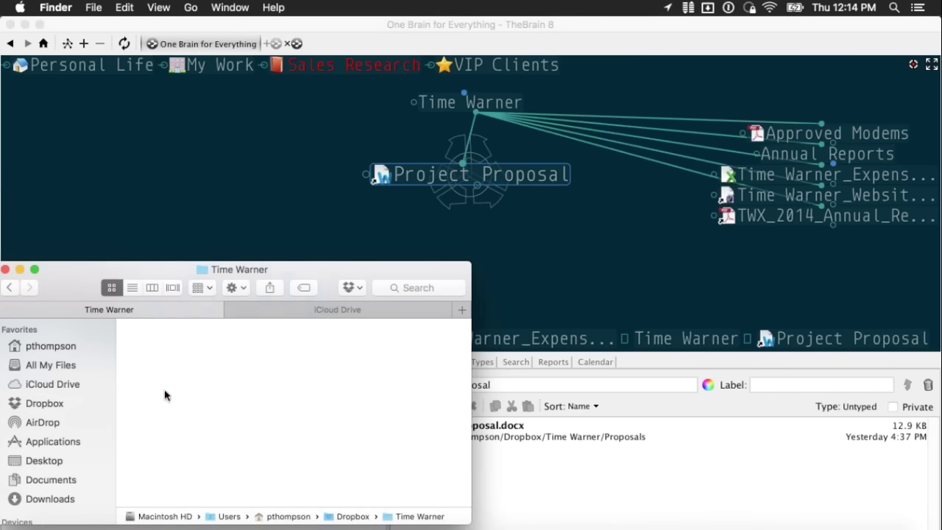
scroll(339, 442, "up", 1)
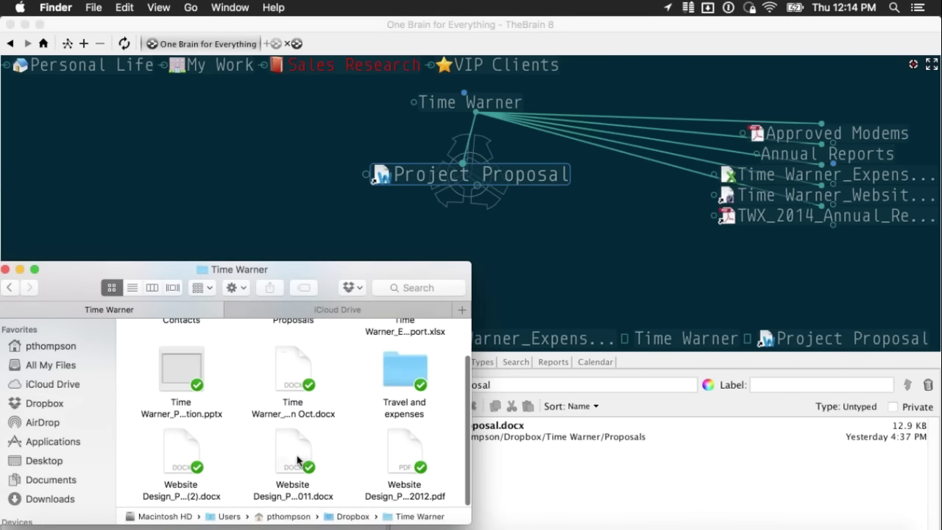
right_click(294, 467)
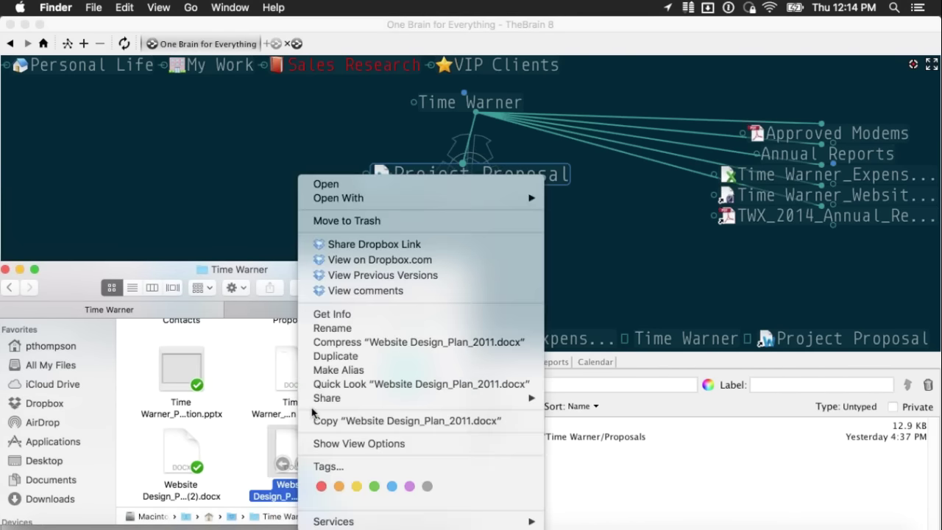
left_click(414, 245)
- Paste the Dropbox link into TheBrain as a new web-link thought under Time Warner
left_click(497, 106)
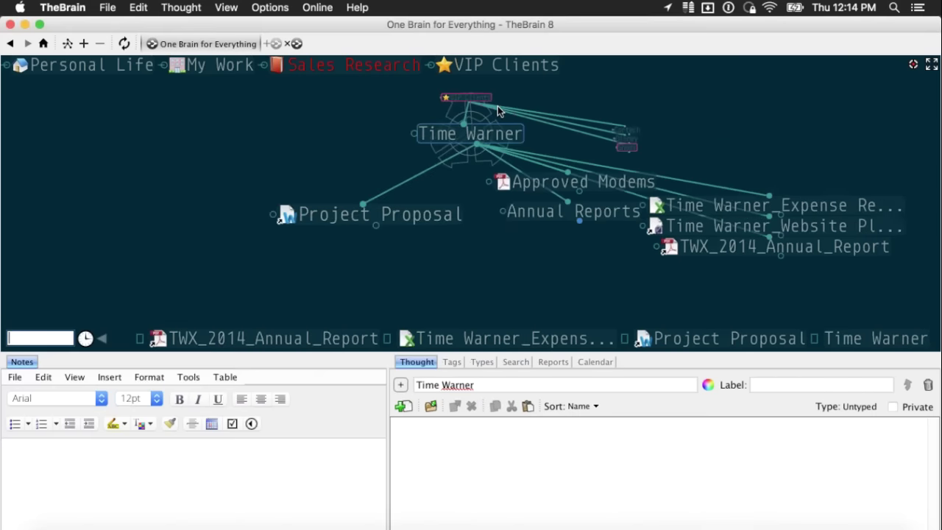
right_click(449, 265)
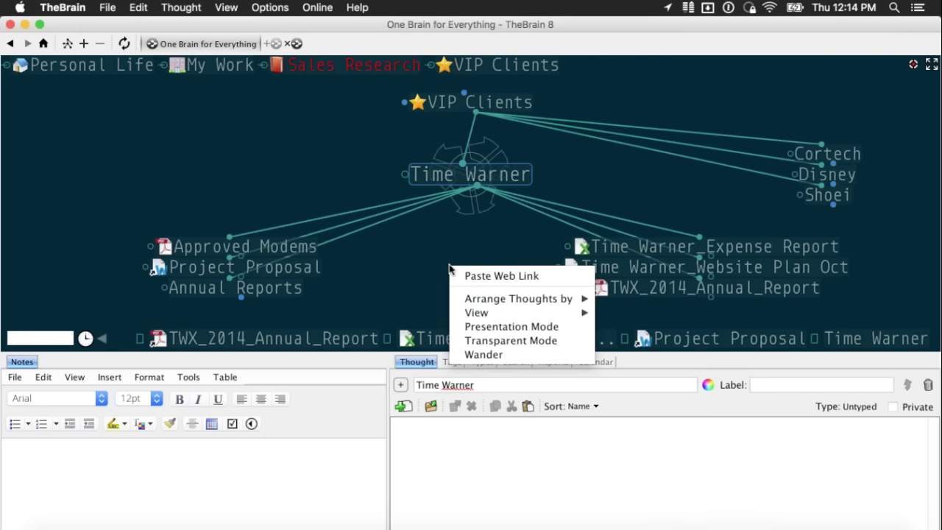
left_click(501, 275)
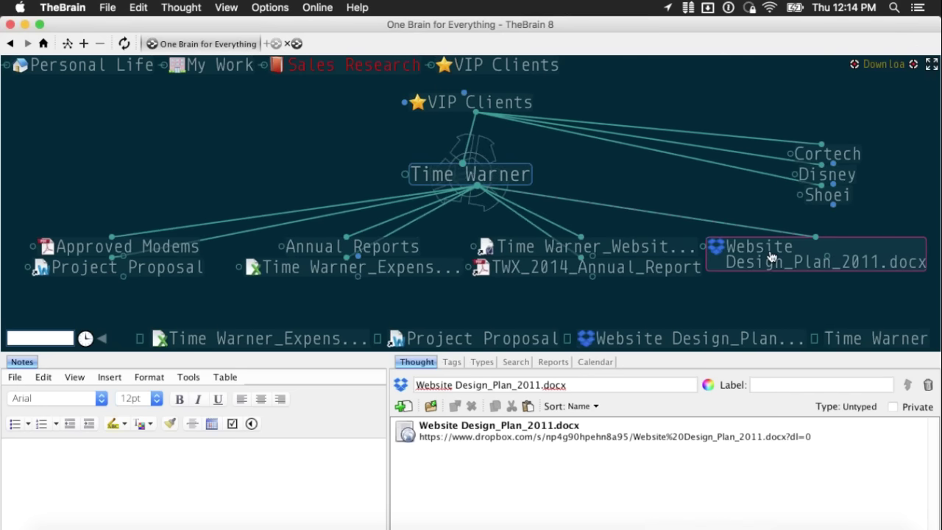
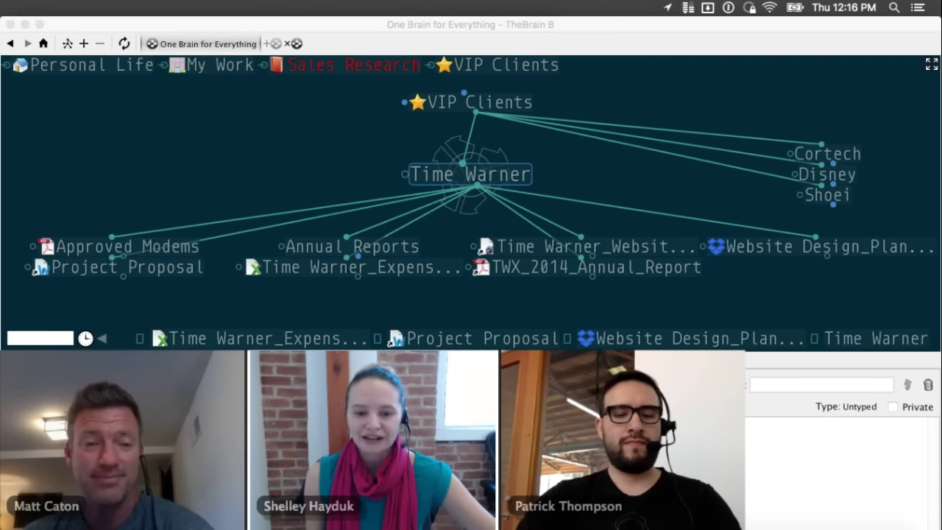
- Back in TheBrain, go from Shoei and Time Warner to My Work, then focus Marketing
key("super+Tab")
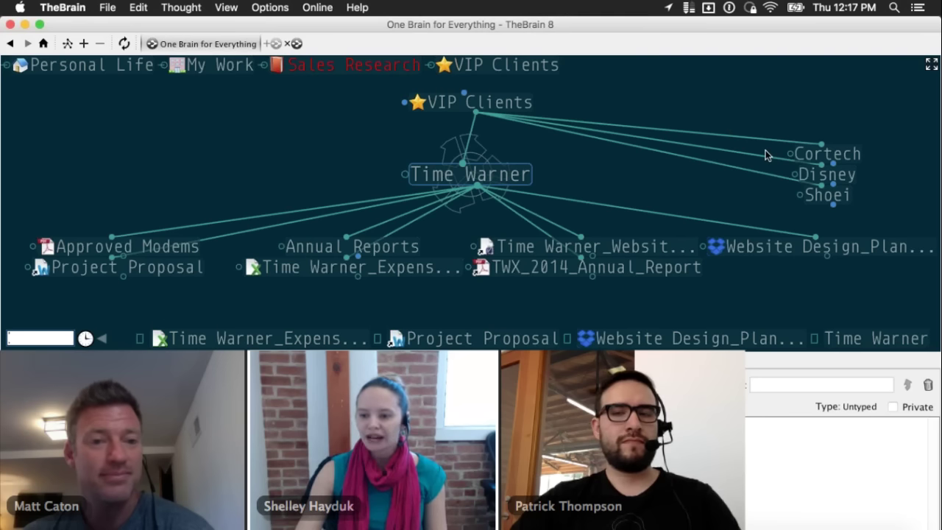
left_click(830, 196)
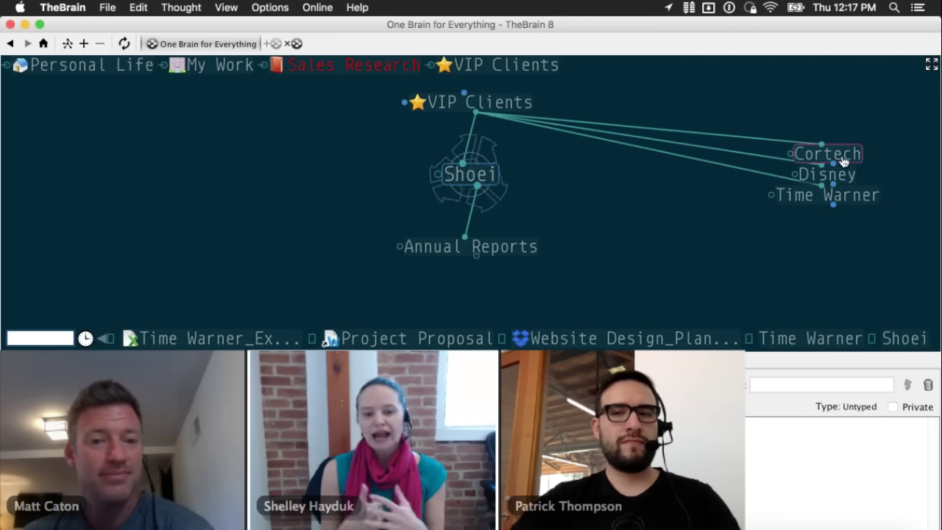
left_click(836, 194)
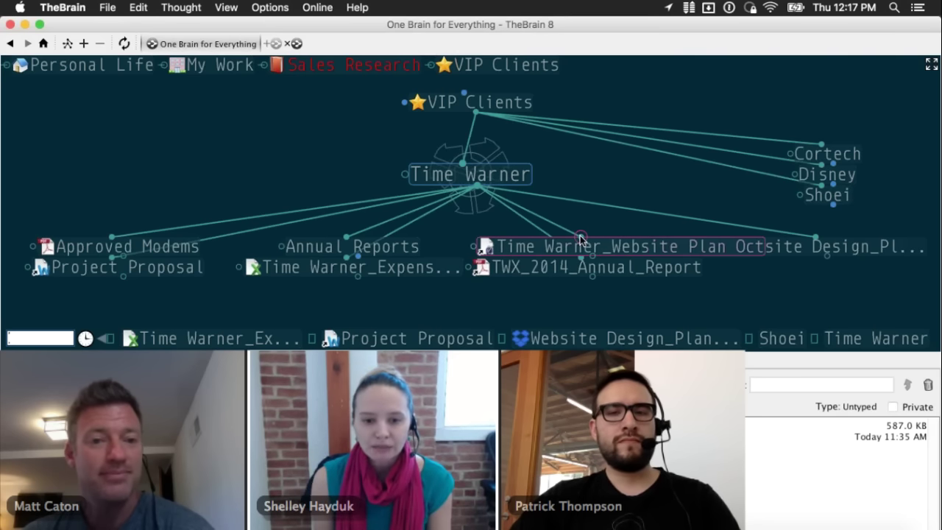
left_click(218, 64)
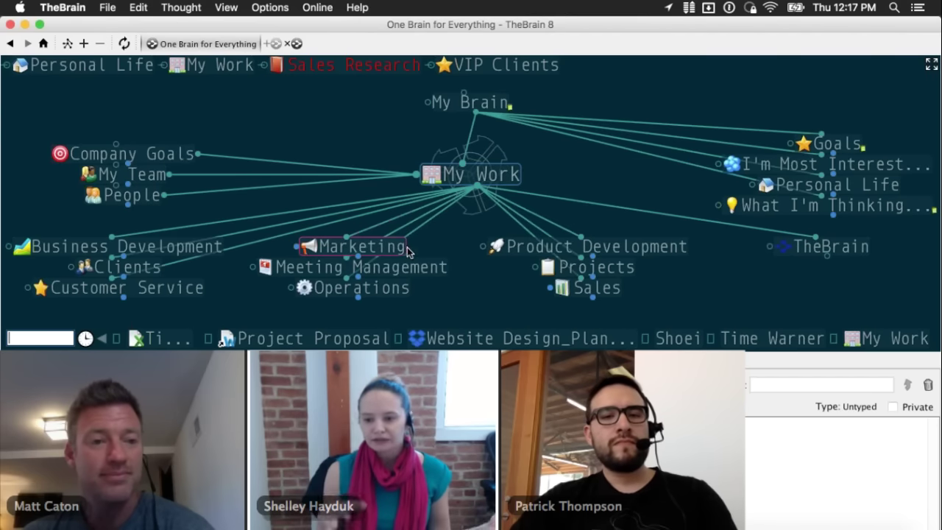
left_click(404, 247)
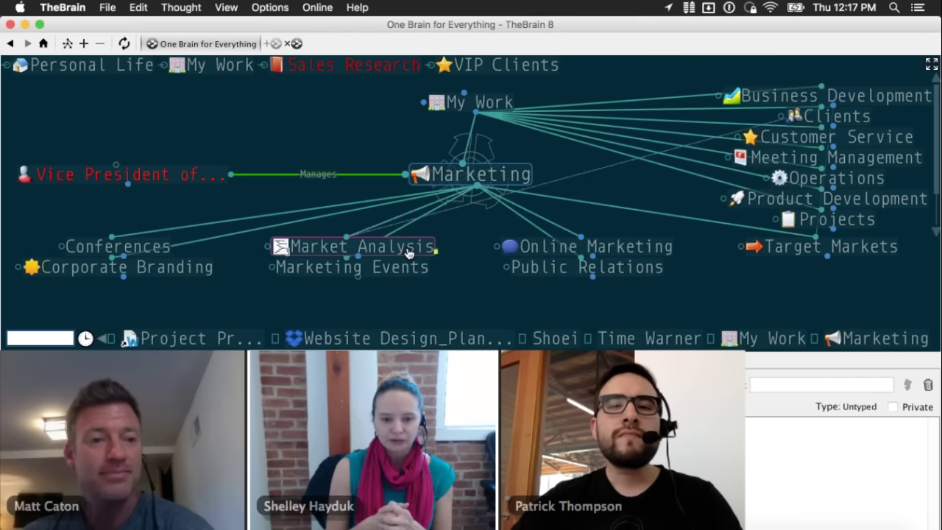
- Focus Online Marketing, expand the plex to full window with F11, and return to TheBrain
left_click(580, 238)
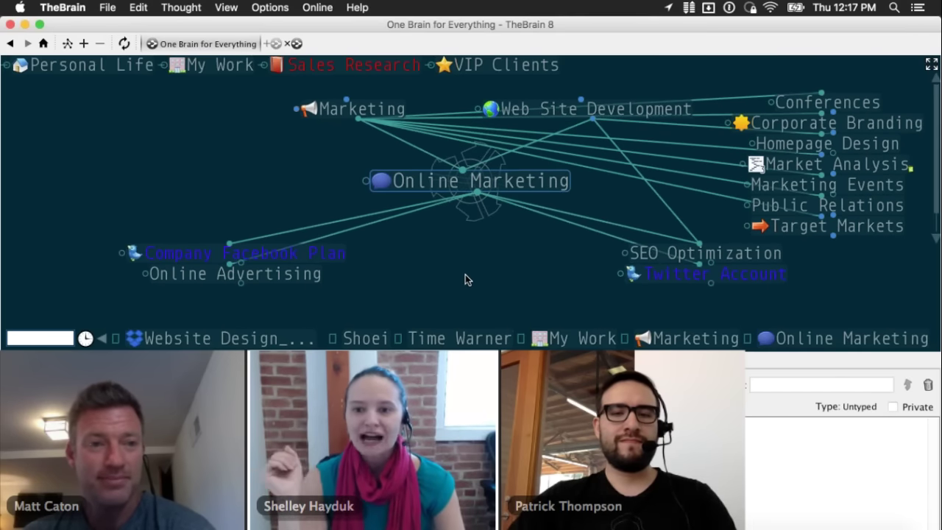
key("F11")
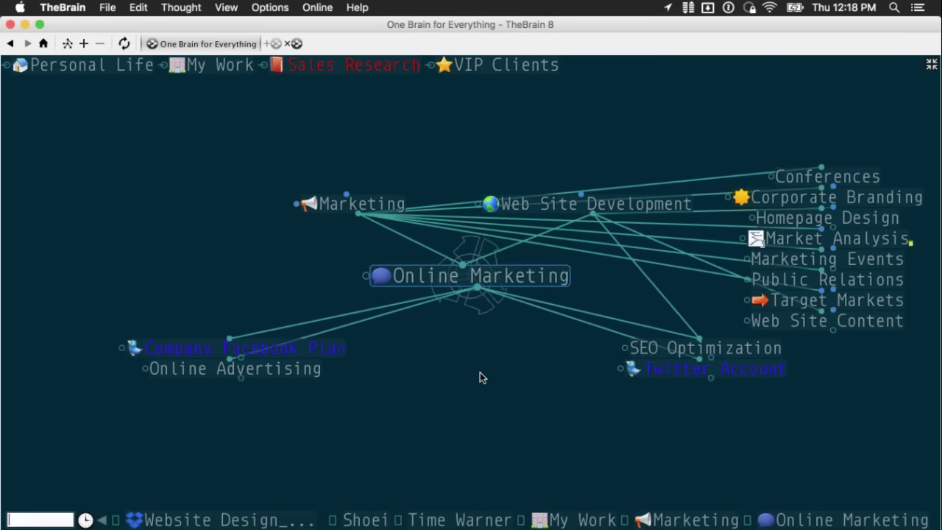
key("super+Tab")
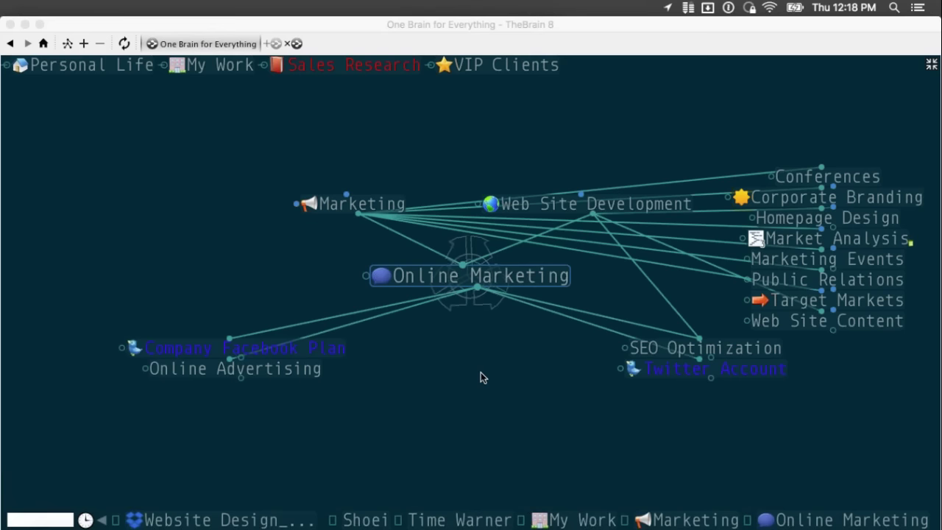
key("super+Tab")
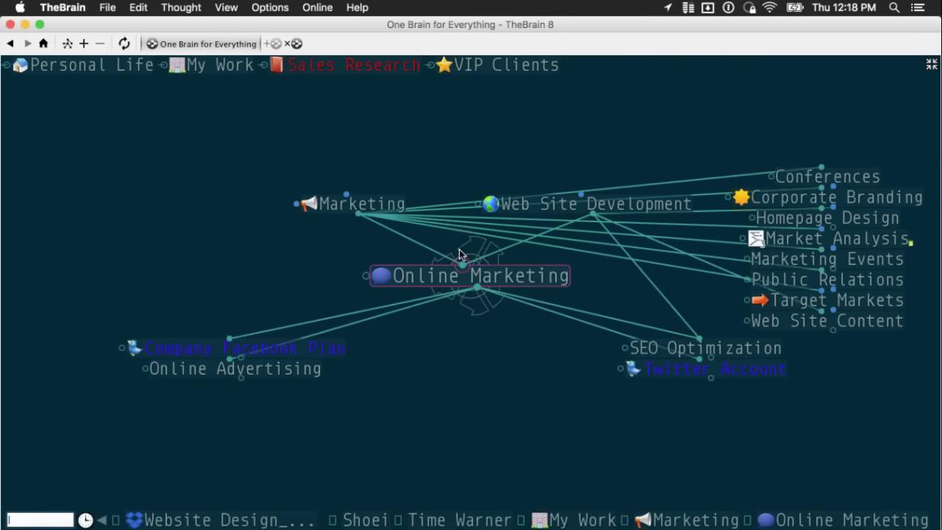
- Add the director as a new parent of Online Marketing
left_click_drag(459, 258, 439, 156)
type("Ma")
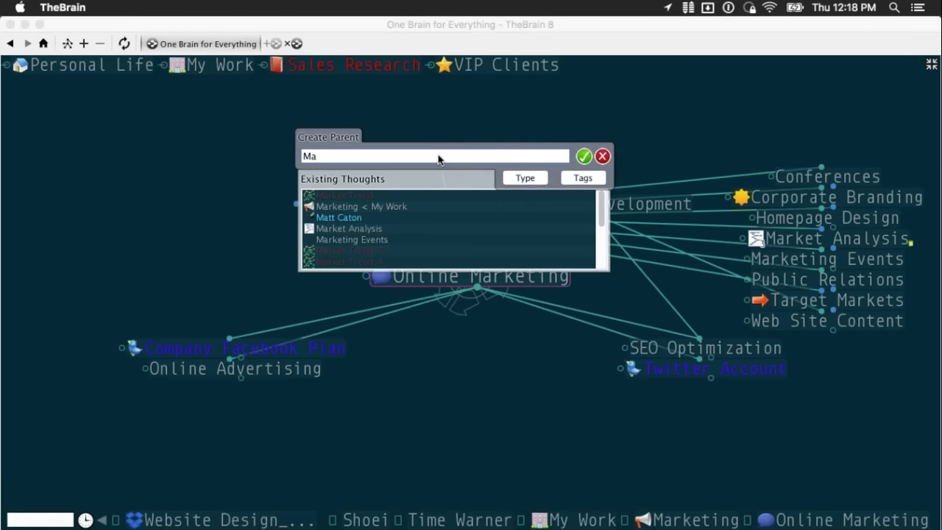
type("t")
left_click(382, 198)
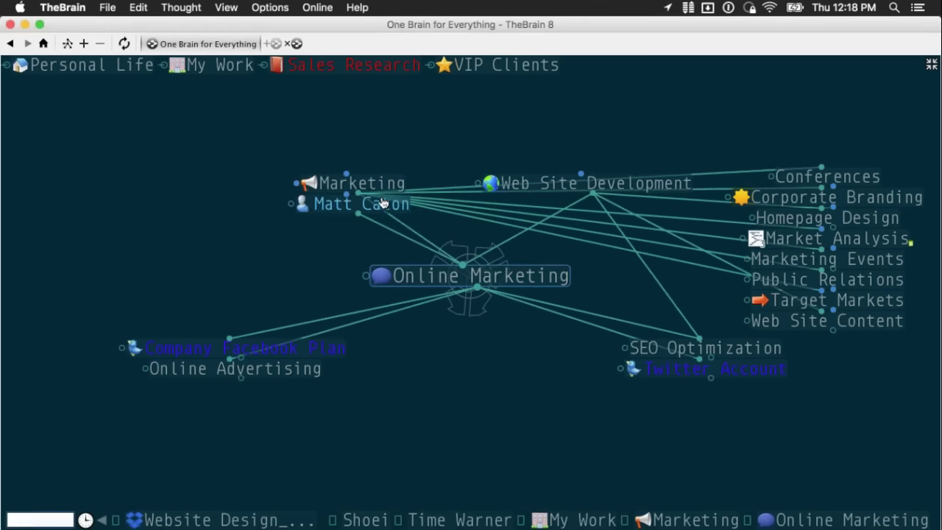
- Link the coworker to Online Marketing as a jump, then centre the plex on the director
left_click_drag(460, 266, 291, 264)
key("BackSpace")
left_click(465, 256)
type("Shell")
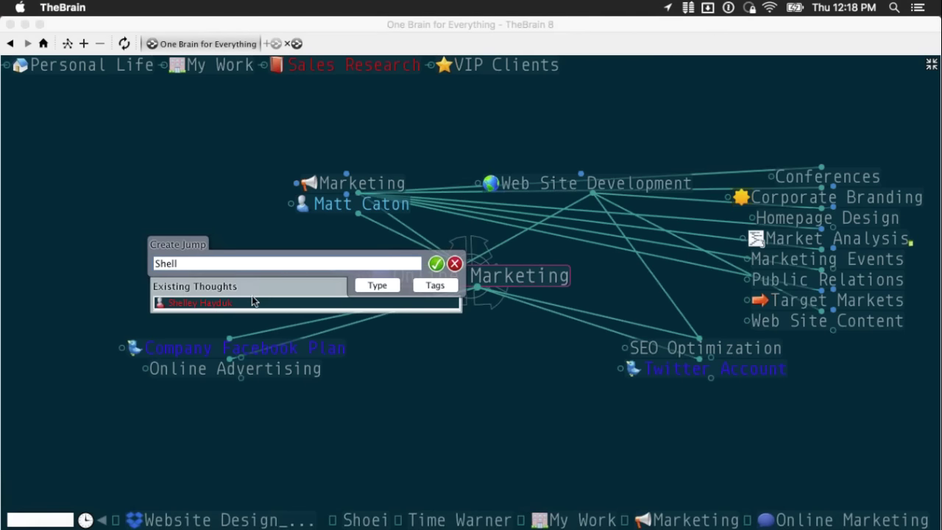
left_click(251, 302)
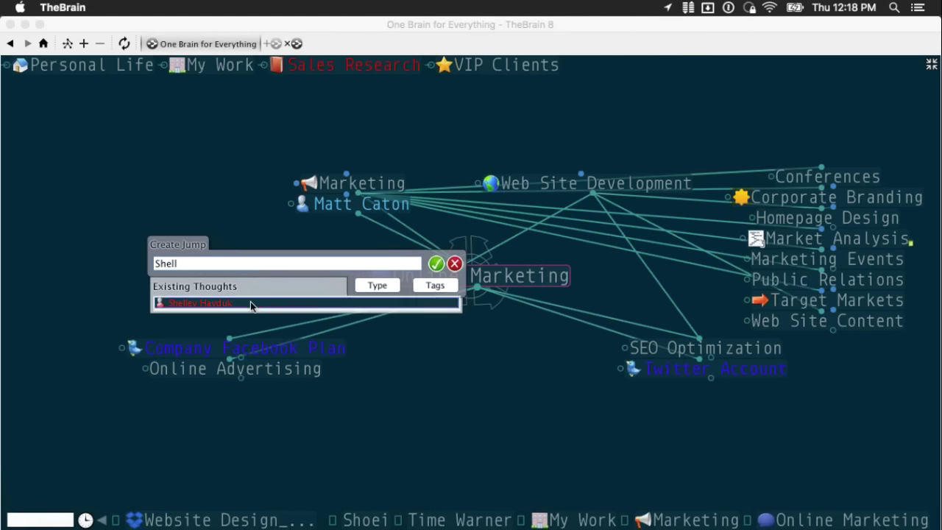
left_click(337, 206)
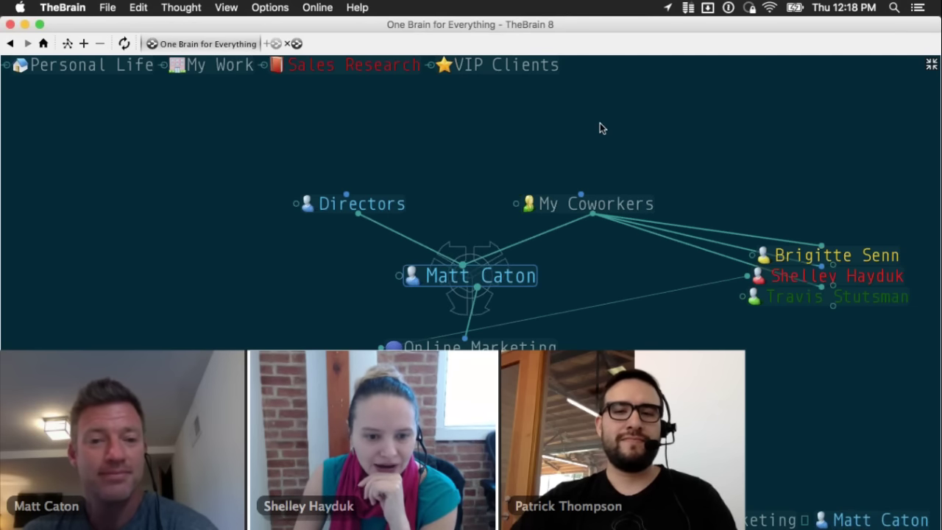
- Leave full-window mode with F11 and make Online Marketing the central thought again
key("F11")
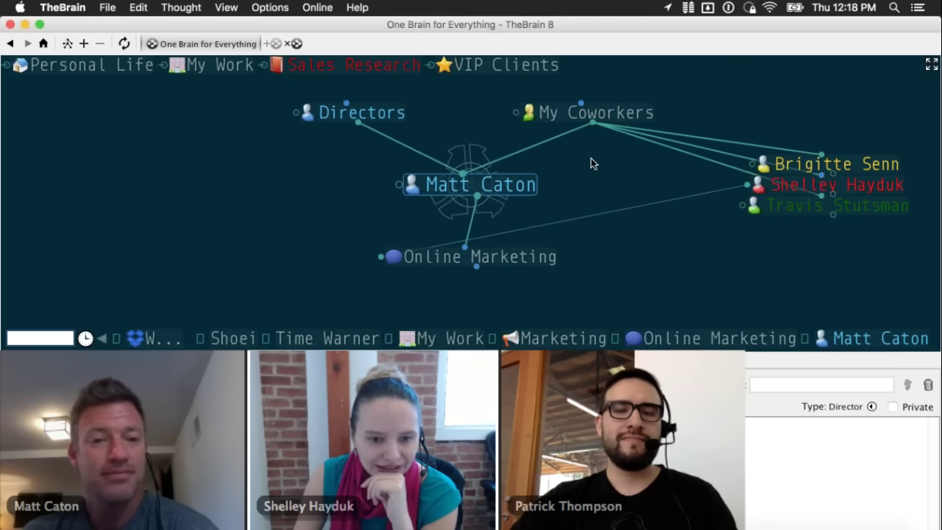
left_click(523, 265)
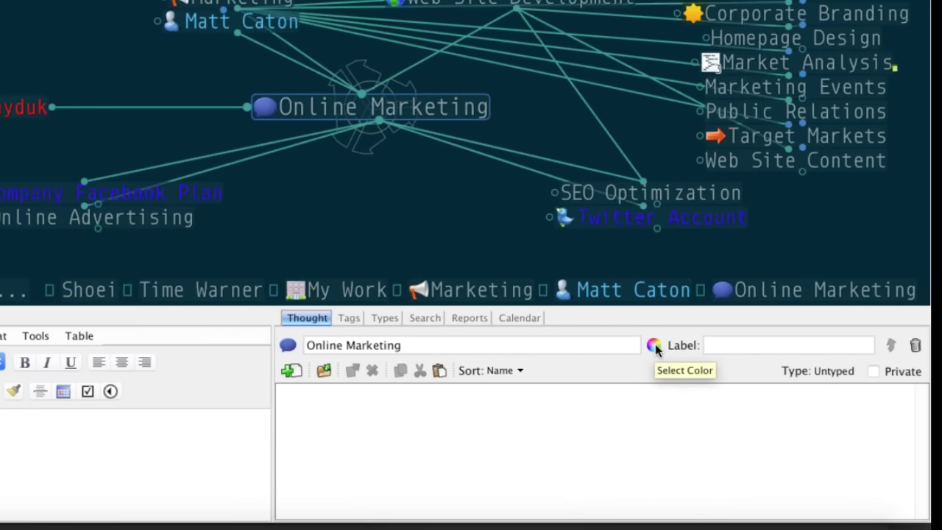
- Change Online Marketing's colour from brown A17243 to custom hex FFFFFF
left_click(655, 343)
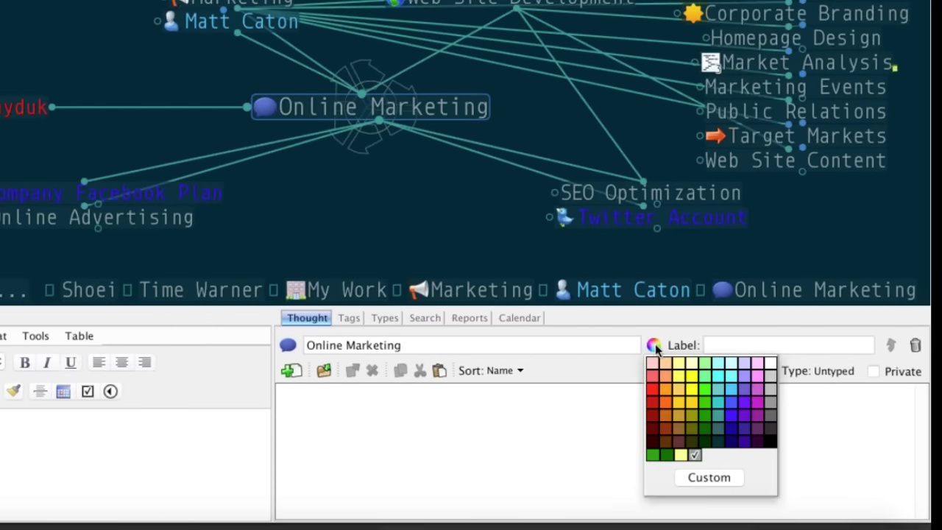
left_click(735, 478)
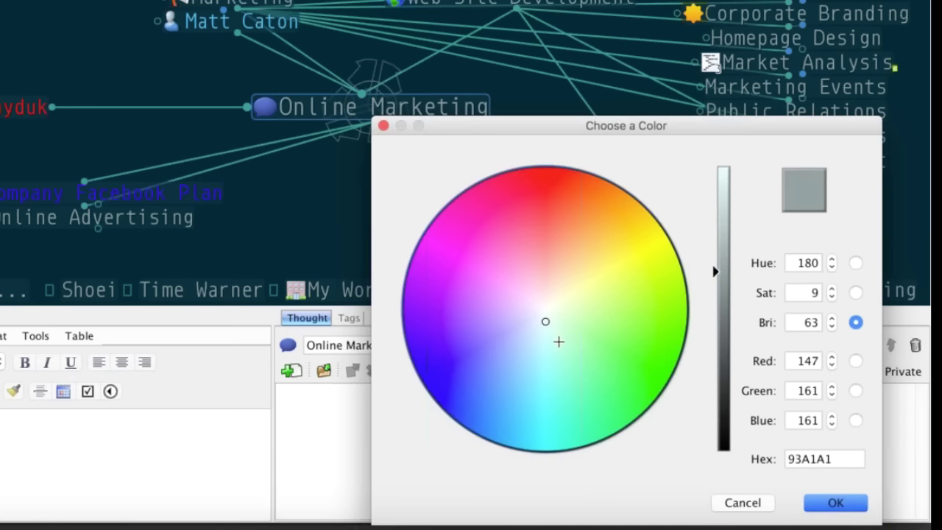
mouse_move(536, 302)
left_mouse_down()
mouse_move(425, 201)
mouse_move(603, 219)
mouse_move(524, 218)
mouse_move(611, 198)
mouse_move(466, 305)
mouse_move(560, 361)
mouse_move(606, 305)
mouse_move(585, 248)
mouse_move(551, 361)
mouse_move(466, 341)
mouse_move(552, 260)
mouse_move(472, 286)
left_mouse_up()
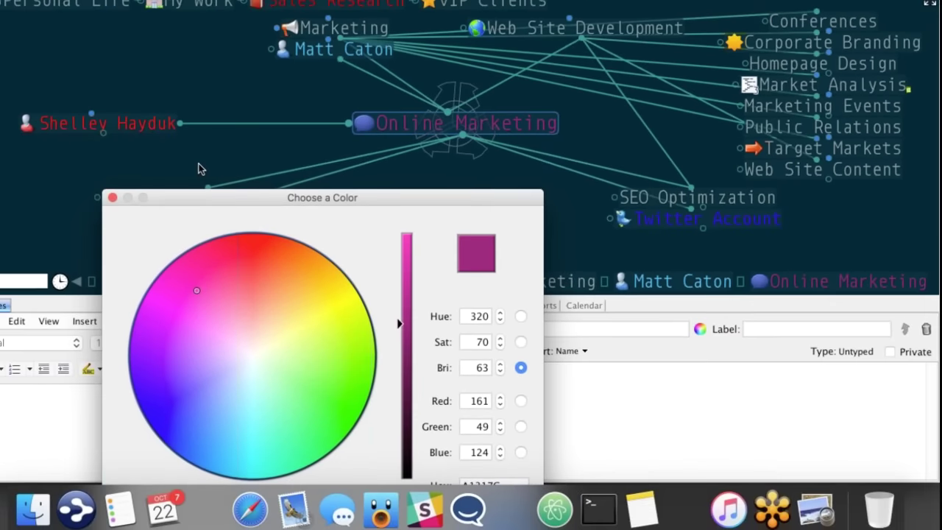
left_click_drag(197, 169, 67, 172)
mouse_move(184, 333)
left_mouse_down()
mouse_move(145, 386)
mouse_move(81, 345)
mouse_move(214, 385)
mouse_move(223, 346)
mouse_move(162, 337)
mouse_move(192, 315)
mouse_move(162, 289)
mouse_move(193, 303)
mouse_move(183, 268)
left_mouse_up()
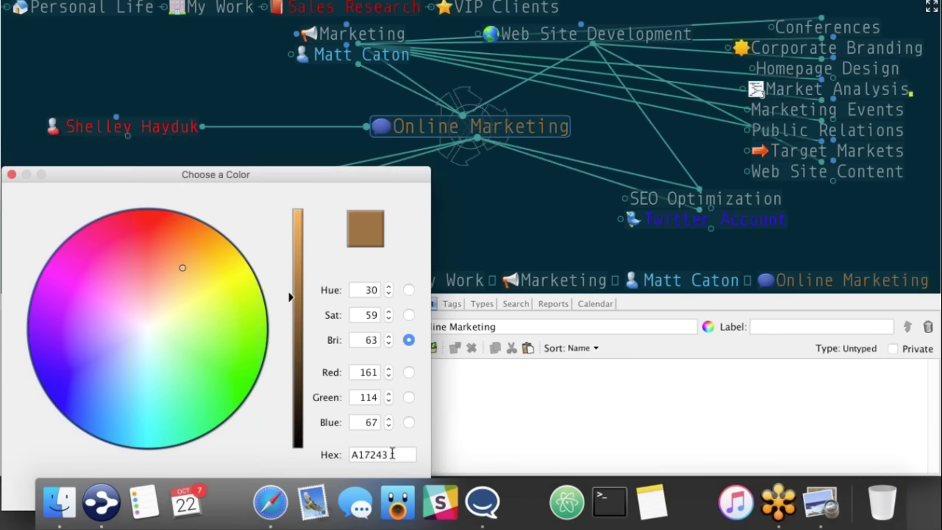
left_click(392, 454)
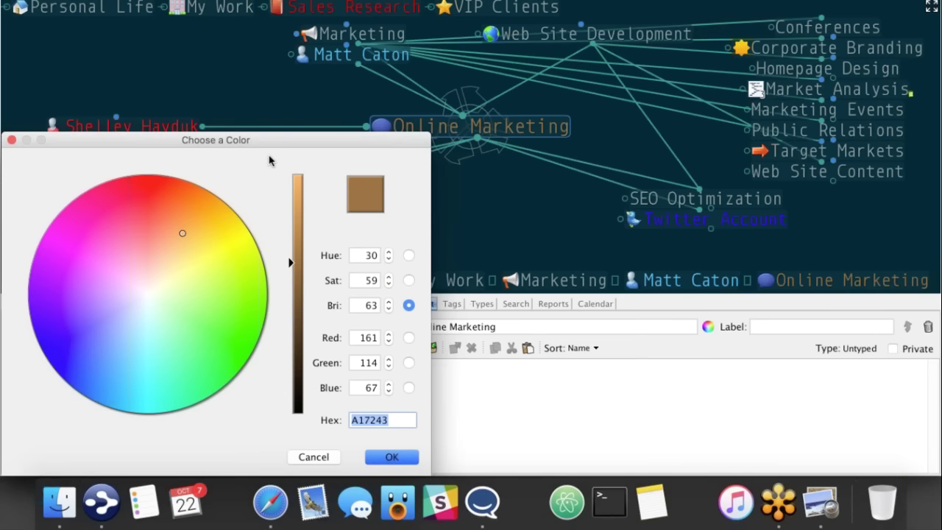
type("FFFFF")
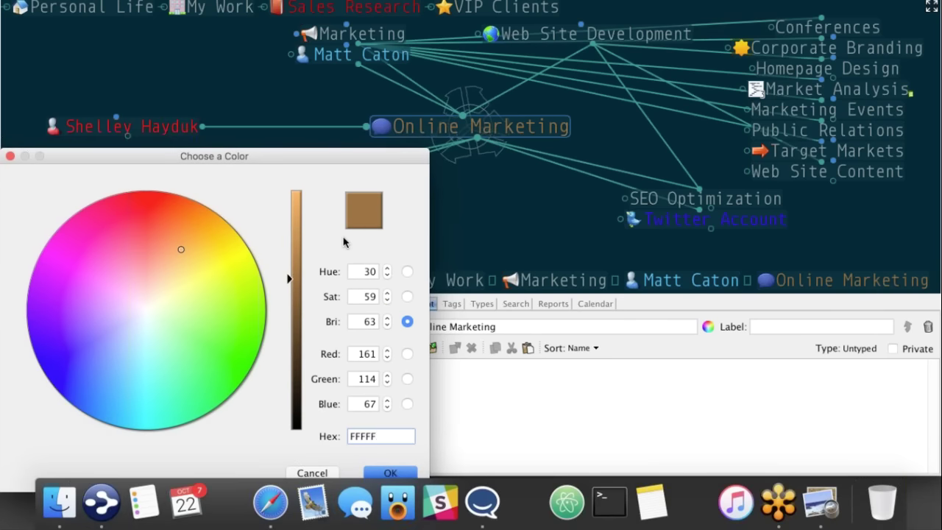
type("F")
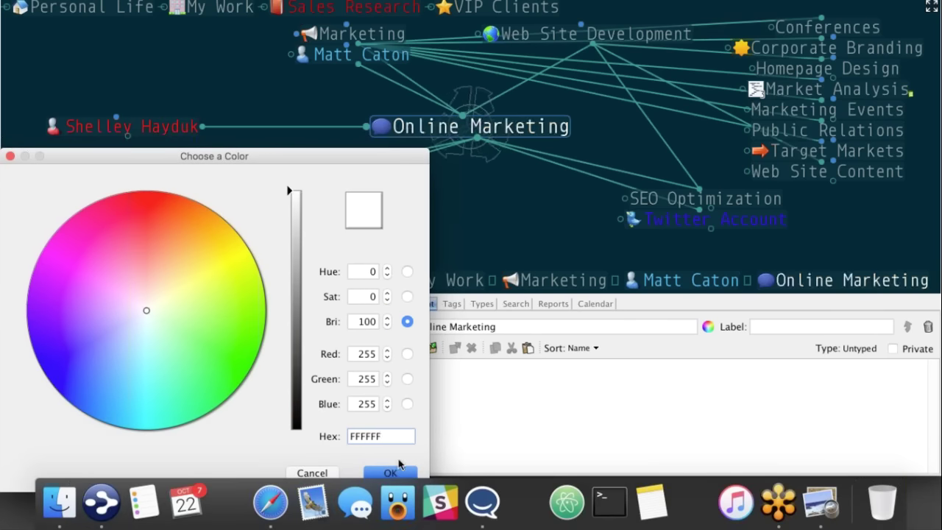
left_click(391, 473)
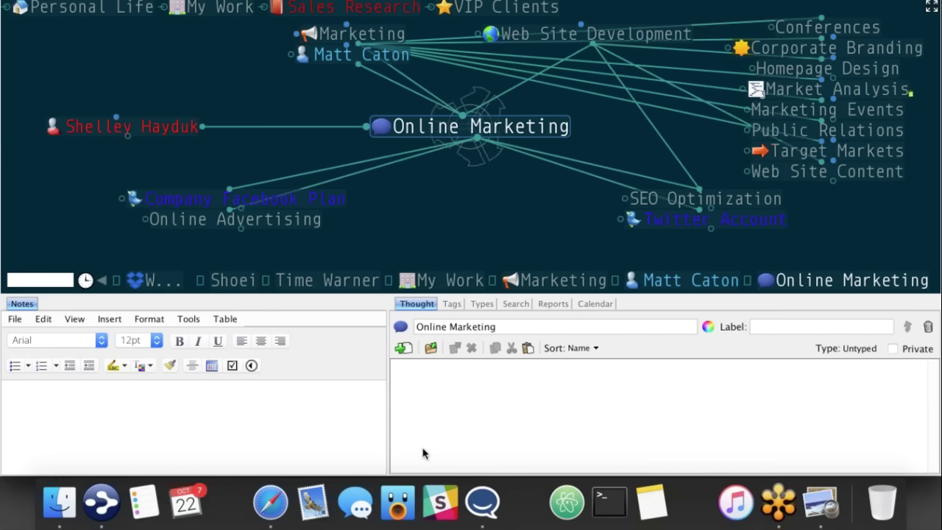
- In Preferences > Brain, set 'Apply colors to' to Background and close the dialog
left_click(555, 284)
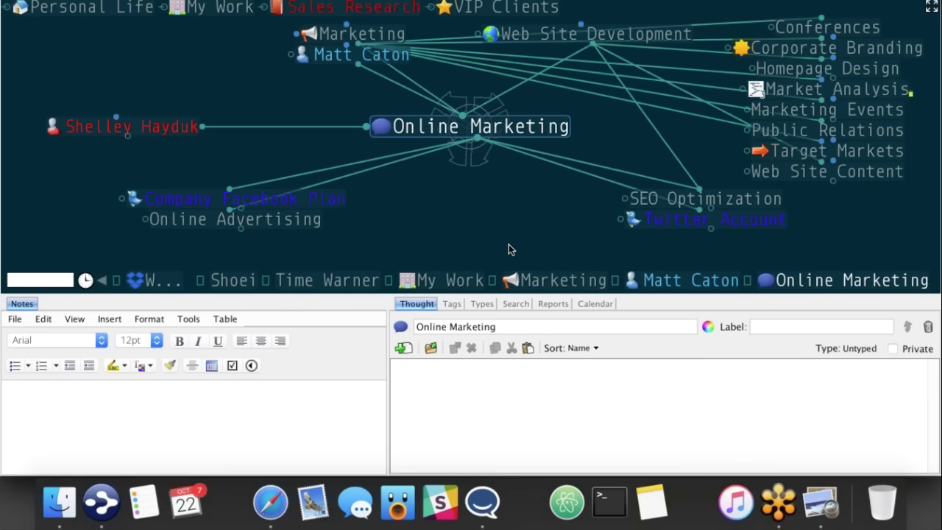
key("super+comma")
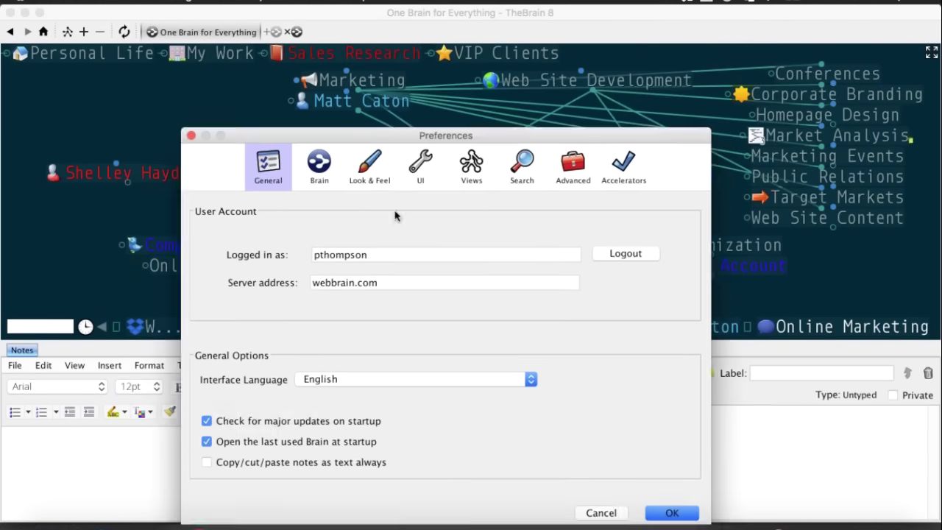
left_click_drag(442, 136, 425, 230)
left_click(303, 259)
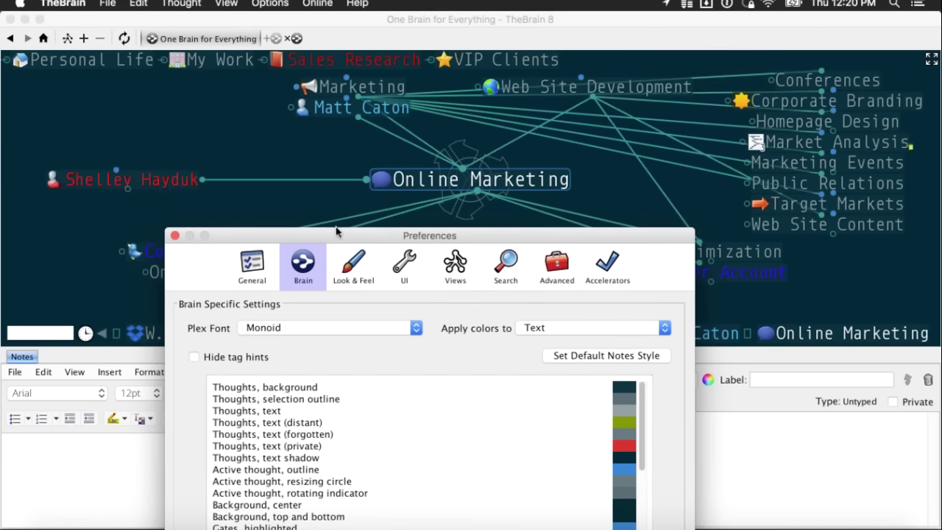
left_click_drag(331, 237, 348, 222)
left_click_drag(393, 276, 206, 319)
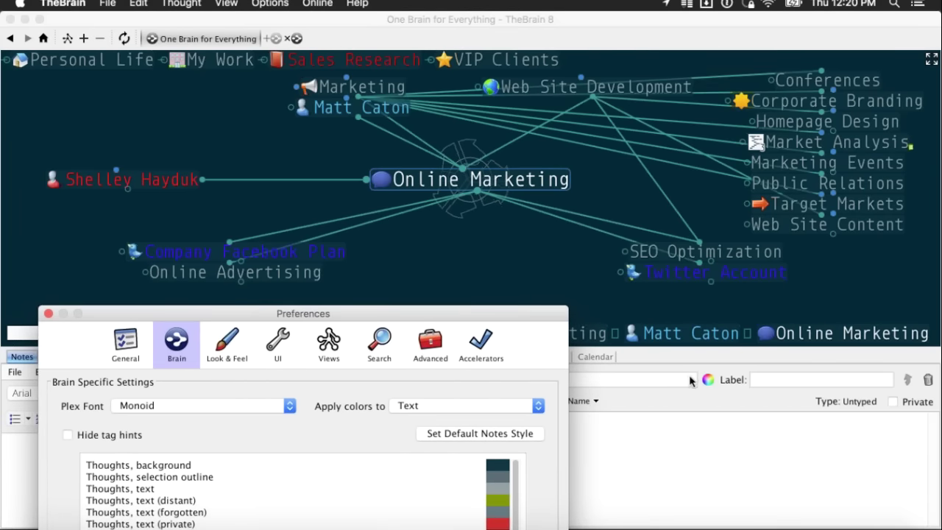
left_click(475, 410)
left_click(370, 393)
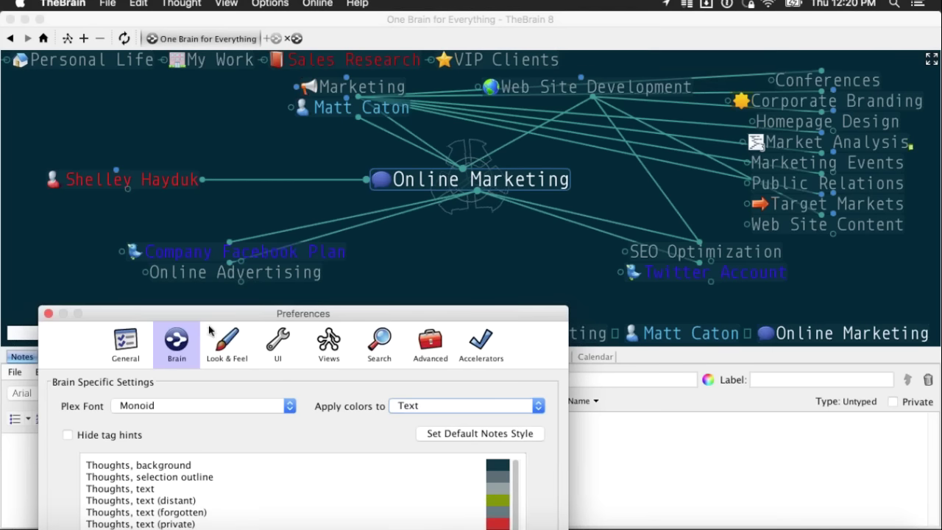
left_click(454, 407)
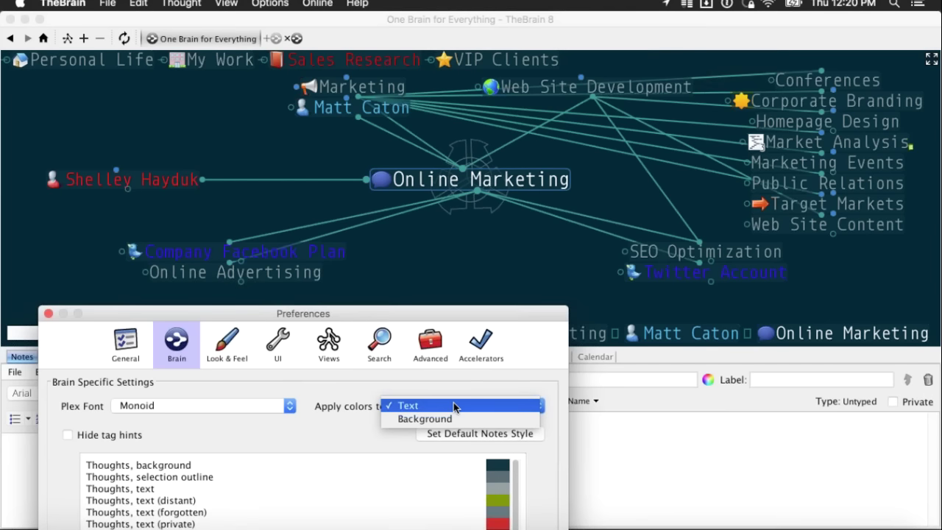
left_click(426, 418)
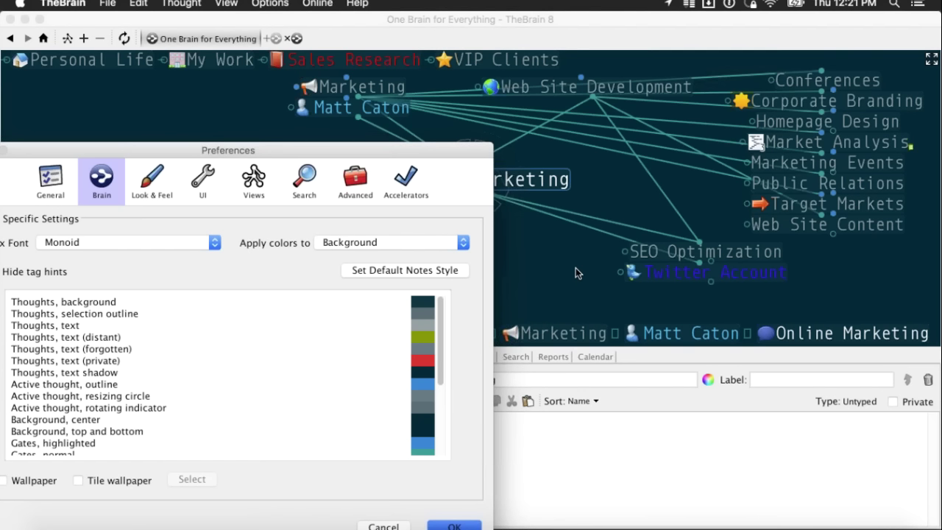
key("Return")
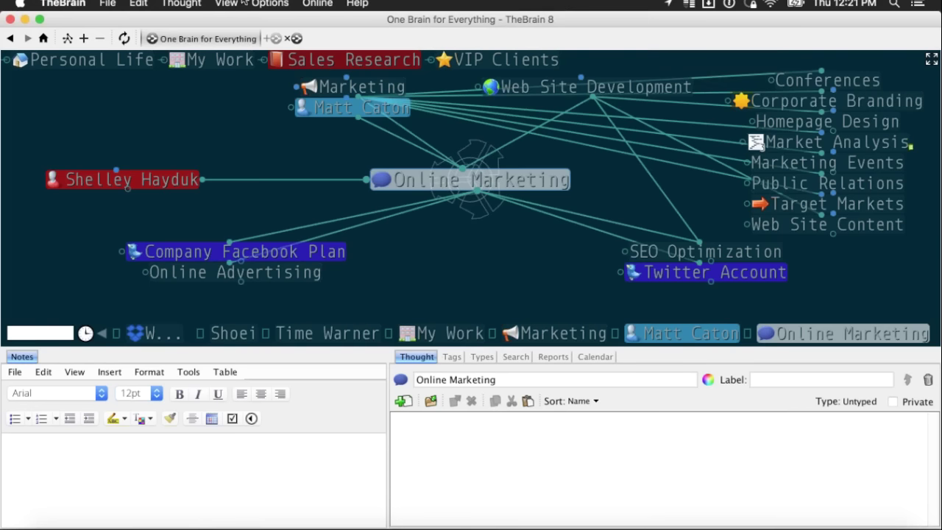
- Switch the theme to Default (Light Blue) from Options > Set Theme
left_click(276, 3)
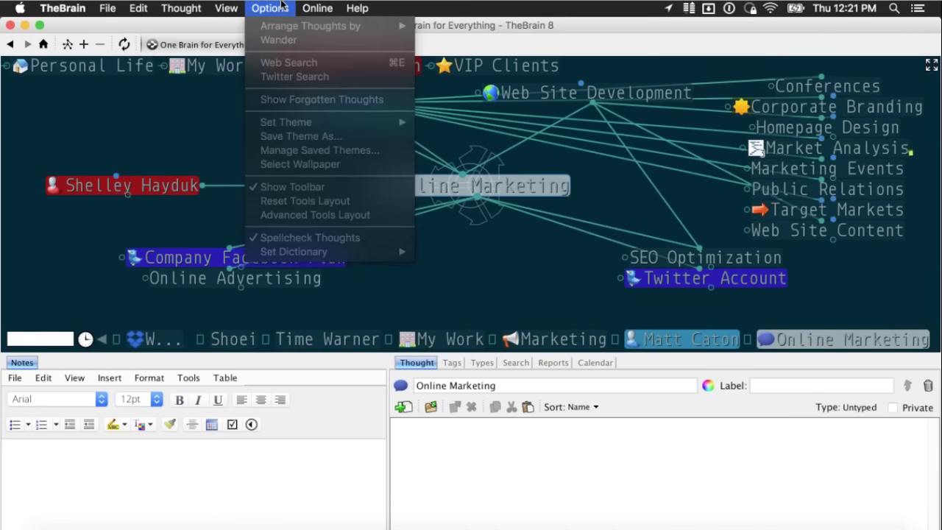
left_click(280, 6)
left_click(281, 6)
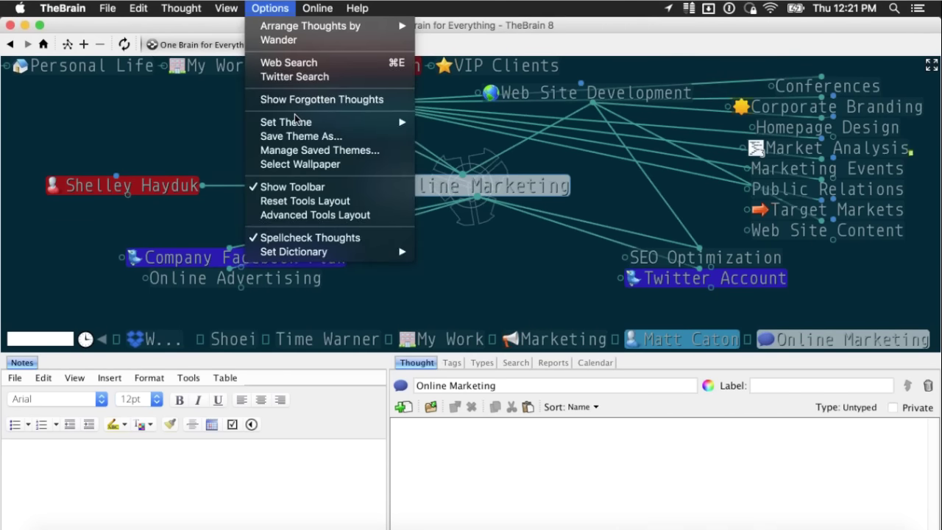
mouse_move(295, 122)
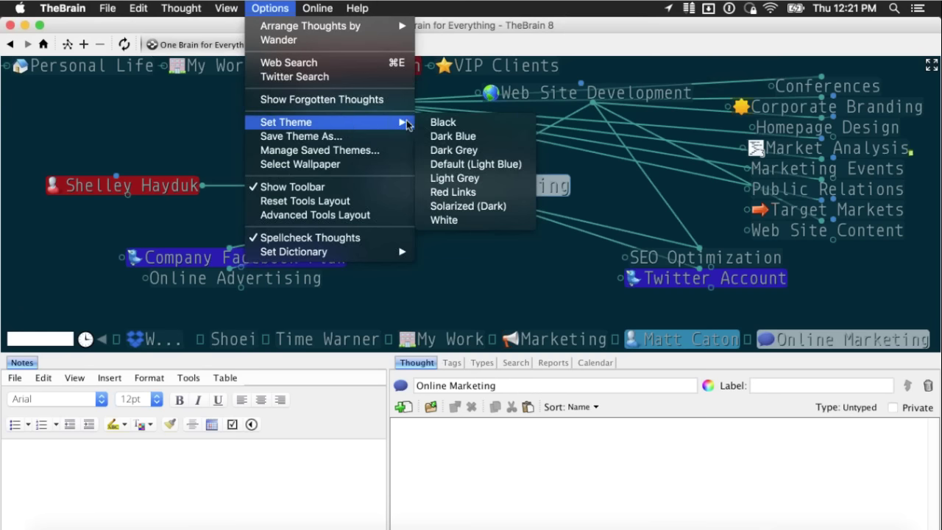
left_click(517, 169)
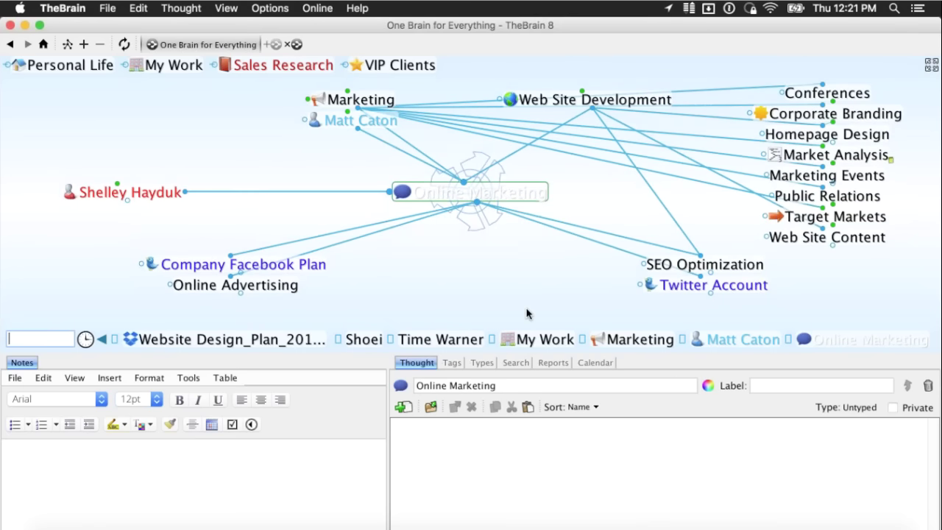
- Switch the plex to the Dark Blue theme from Options > Set Theme
left_click(269, 8)
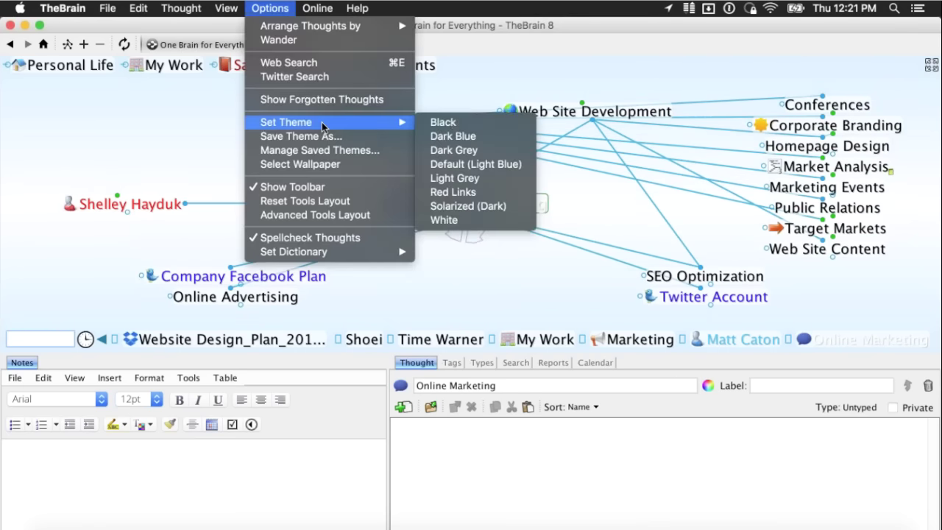
left_click(462, 165)
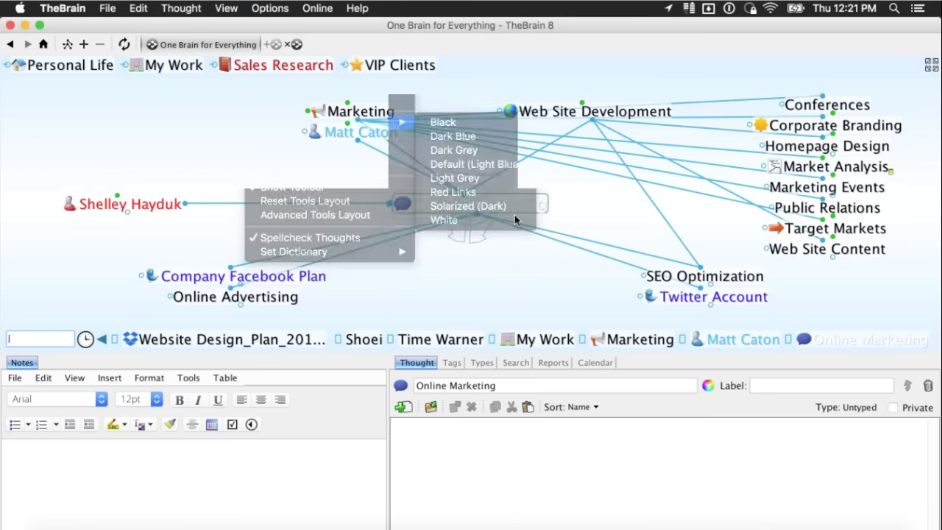
left_click(279, 6)
mouse_move(328, 122)
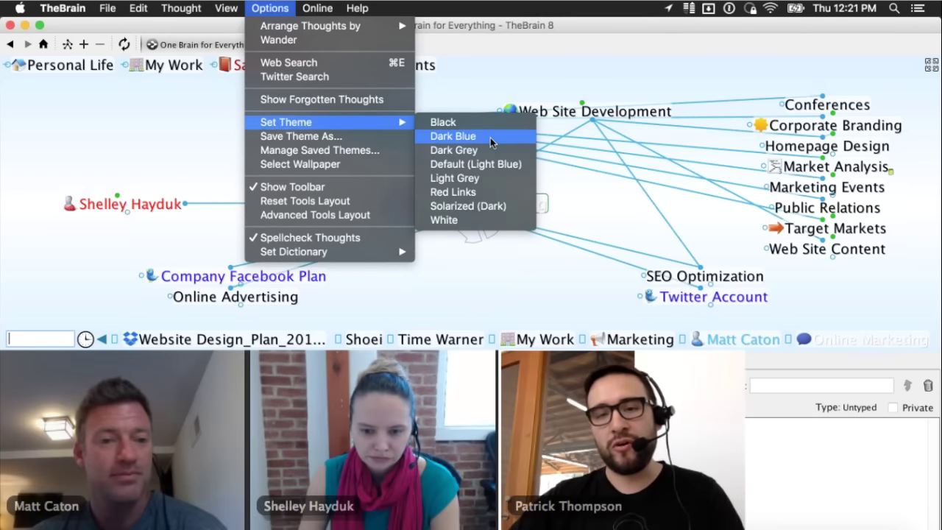
left_click(489, 137)
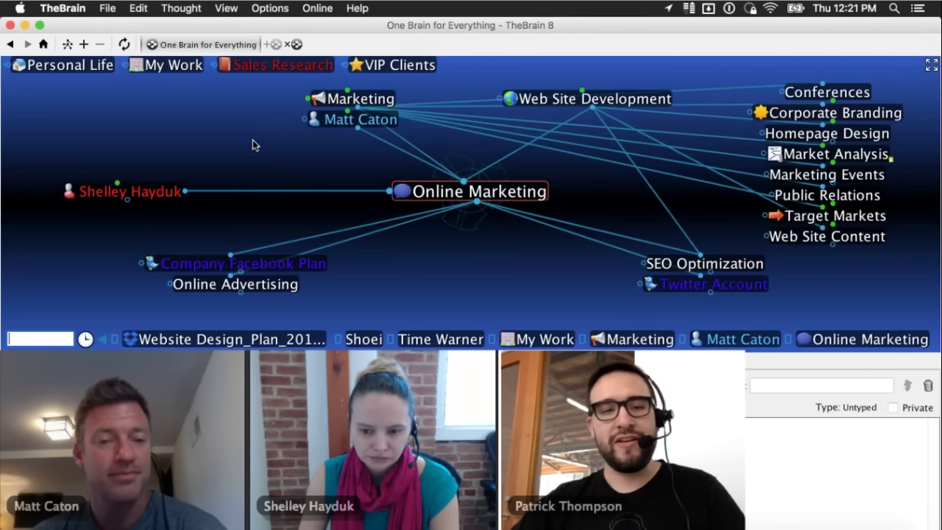
- Open Save Theme As, cancel it, and reopen the Set Theme list
left_click(271, 8)
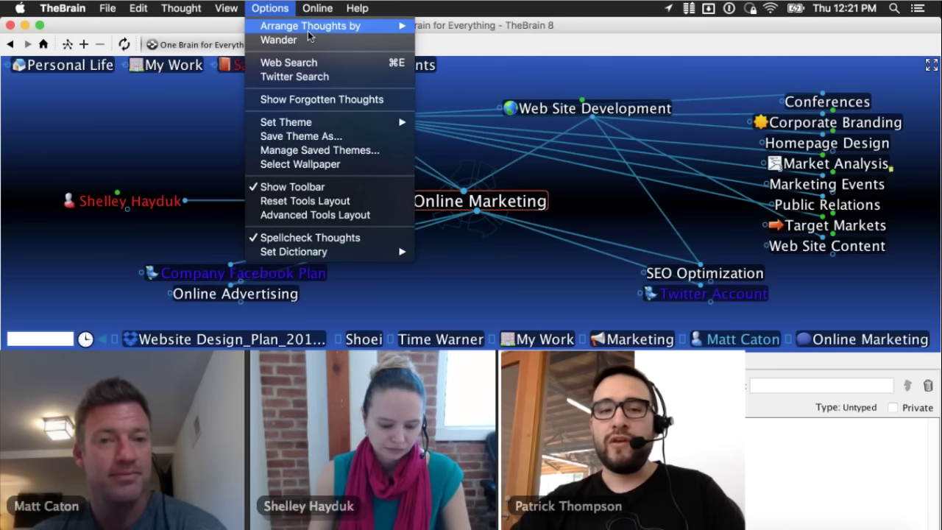
left_click(351, 137)
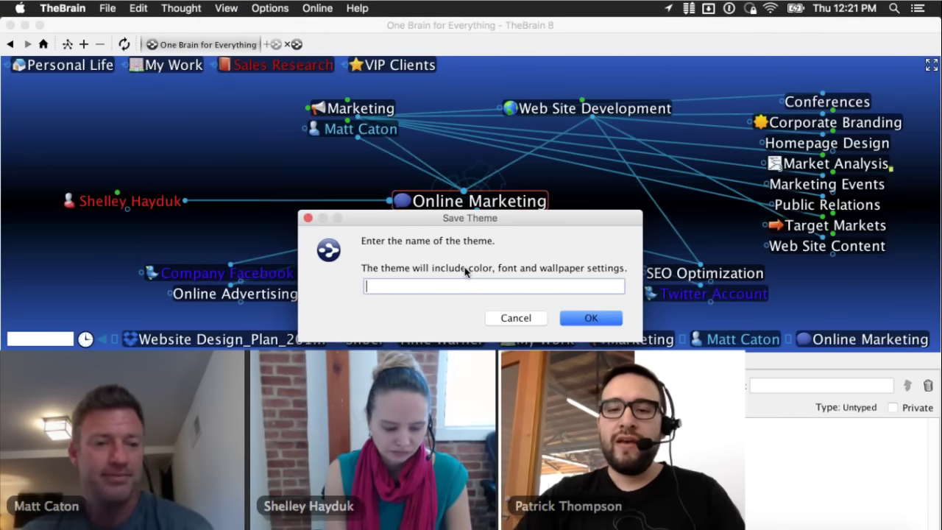
left_click(514, 318)
left_click(270, 8)
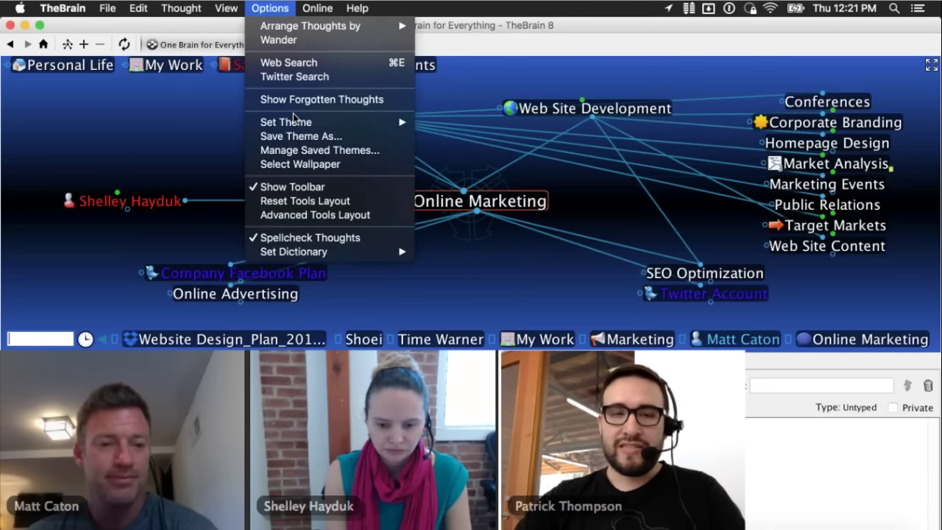
mouse_move(400, 123)
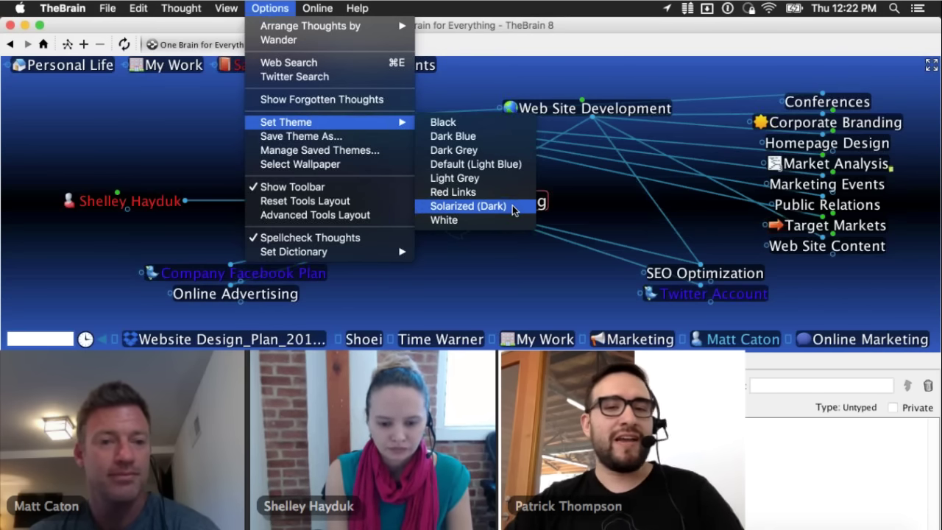
- Apply the Solarized (Dark) theme and expand the plex to full window with F11
left_click(514, 211)
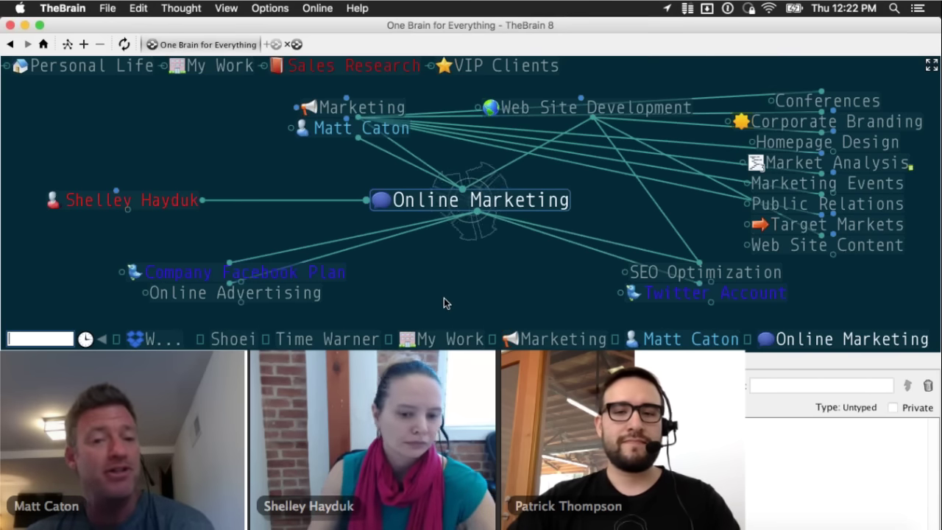
key("F11")
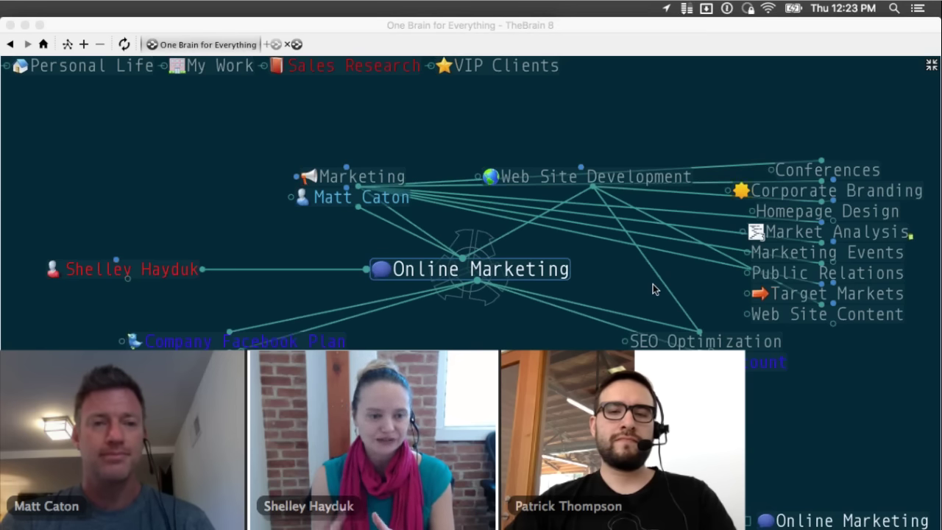
left_click(479, 326)
key("super+Tab")
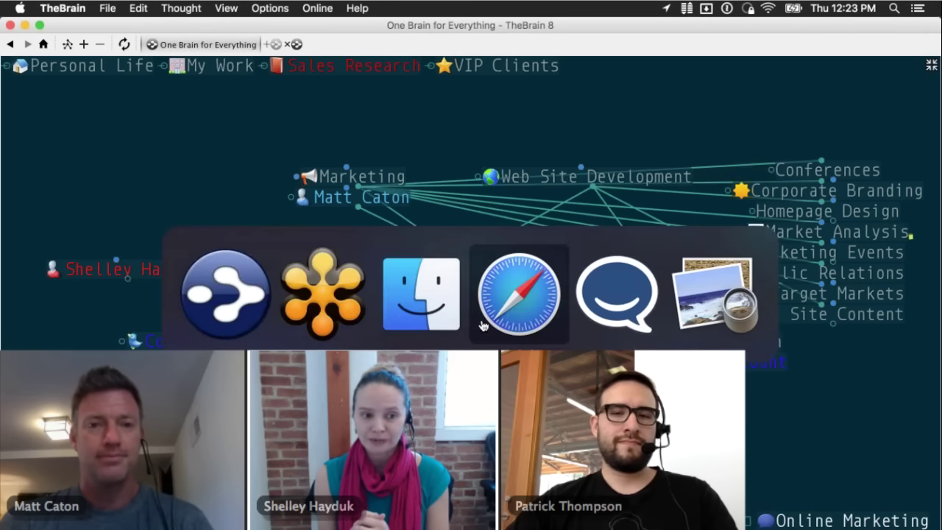
key("super+Tab")
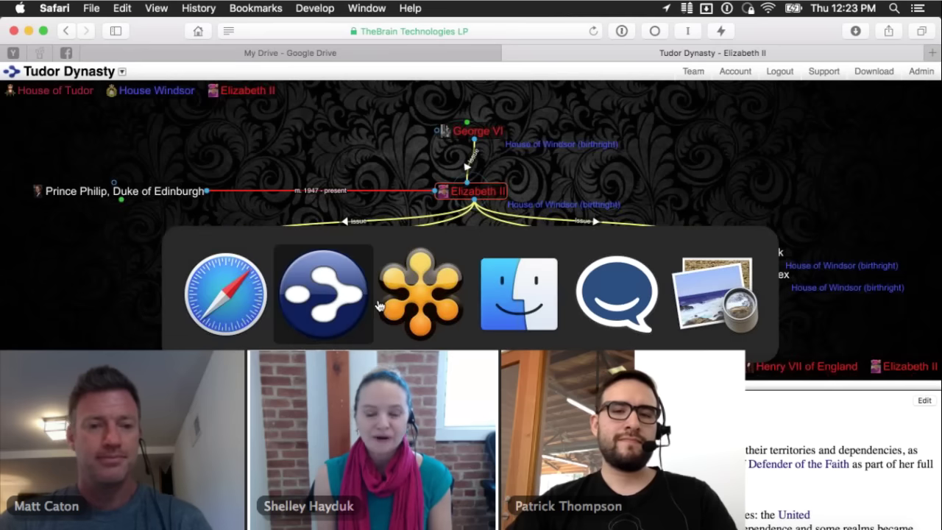
left_click(399, 300)
key("super+Tab")
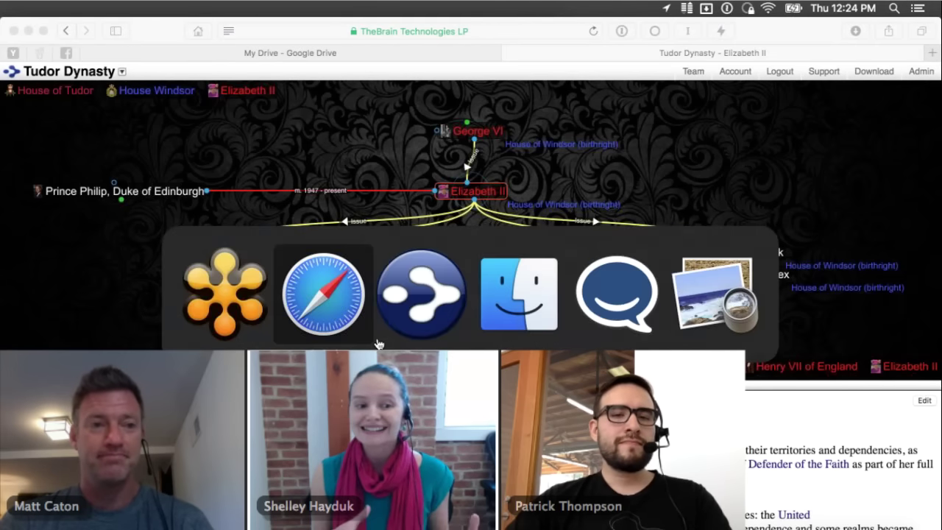
left_click(436, 304)
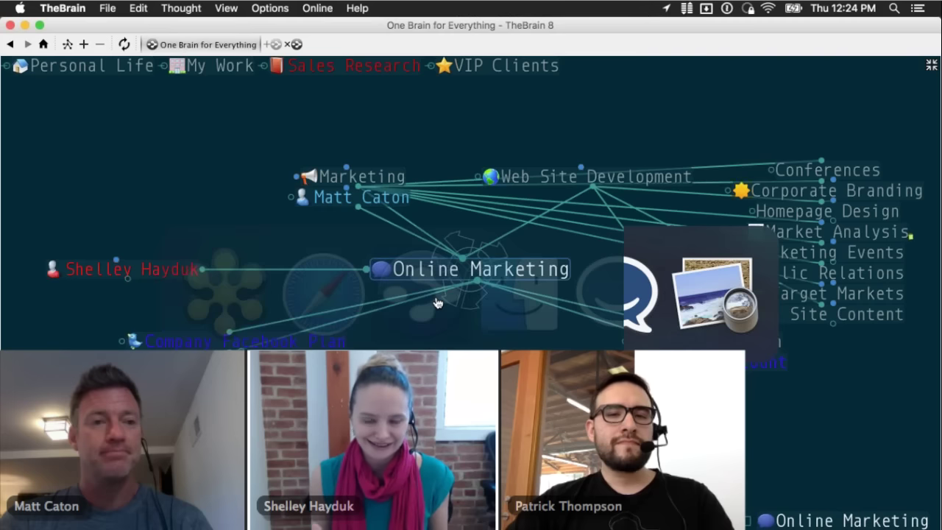
key("super+Tab")
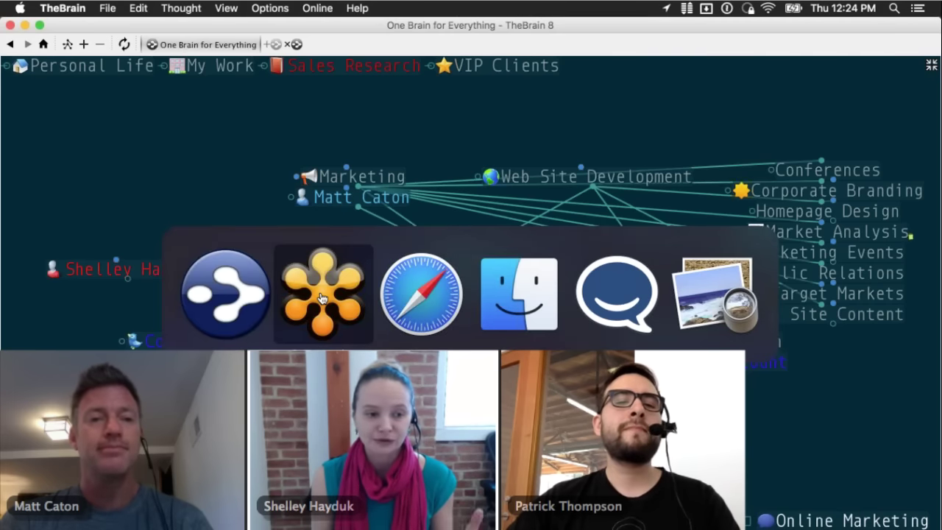
left_click(322, 297)
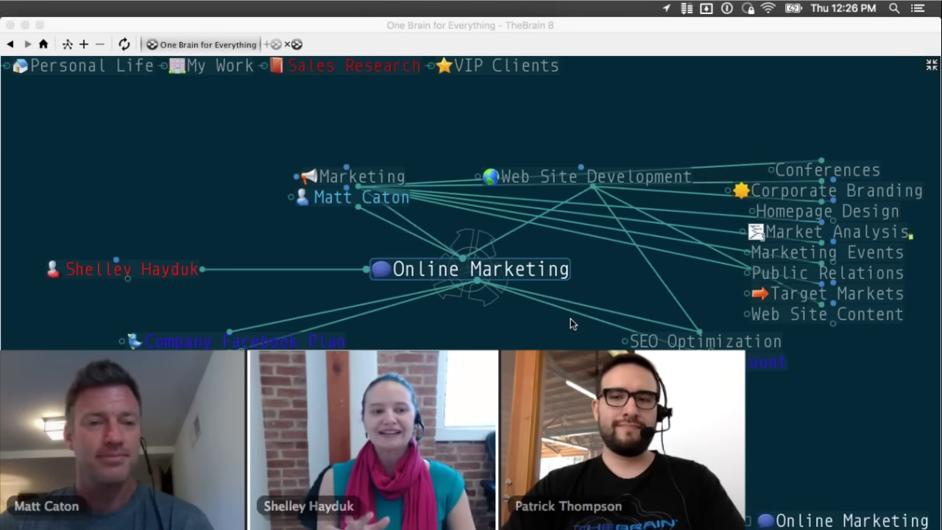
- Click into the TheBrain window so the history bar and properties panel reappear
left_click(456, 328)
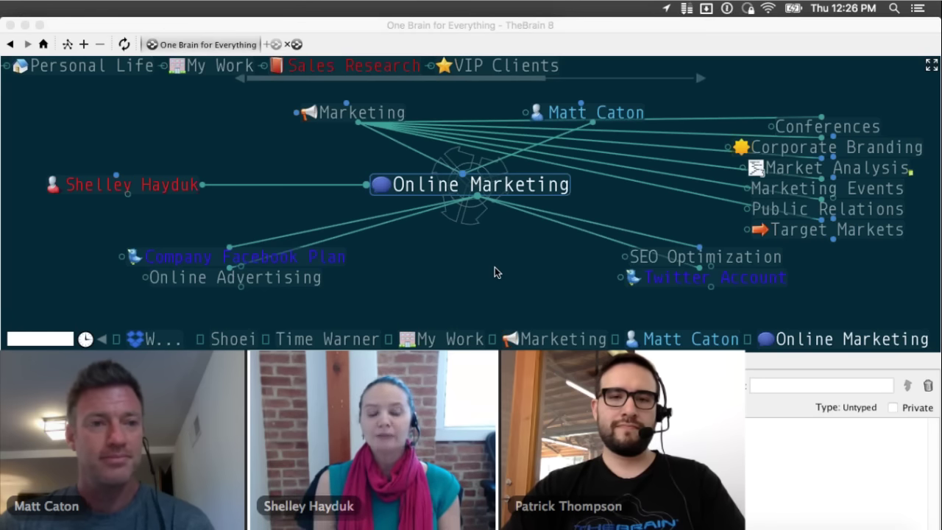
- Begin a BrainZip of the brain with the search index ticked, then cancel it
left_click(497, 273)
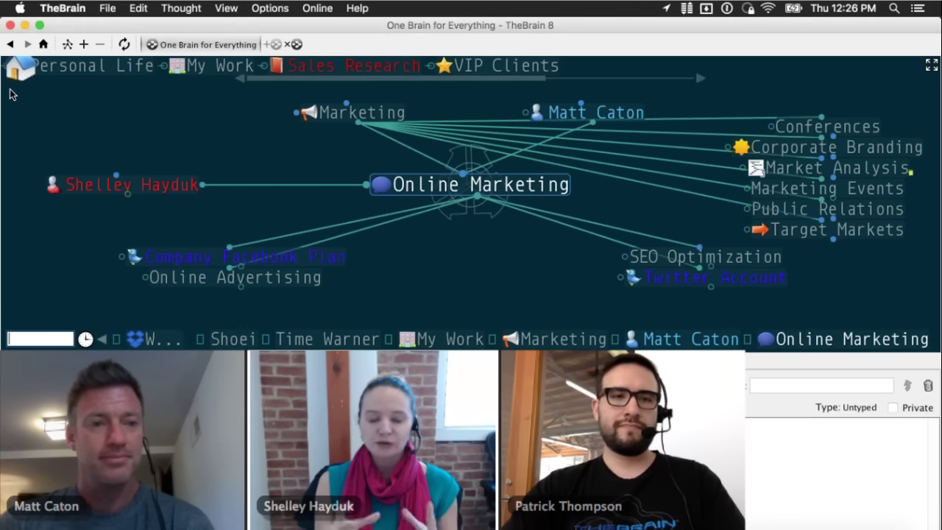
left_click(109, 9)
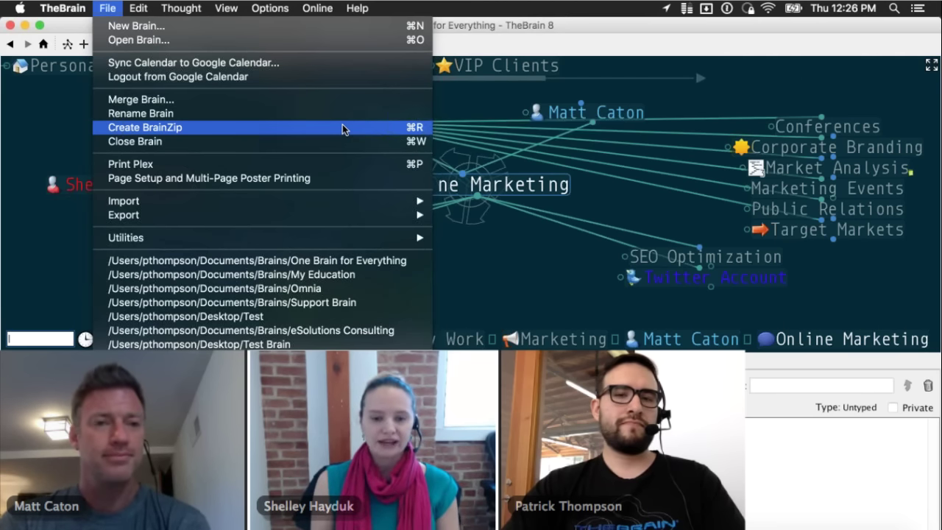
left_click(342, 127)
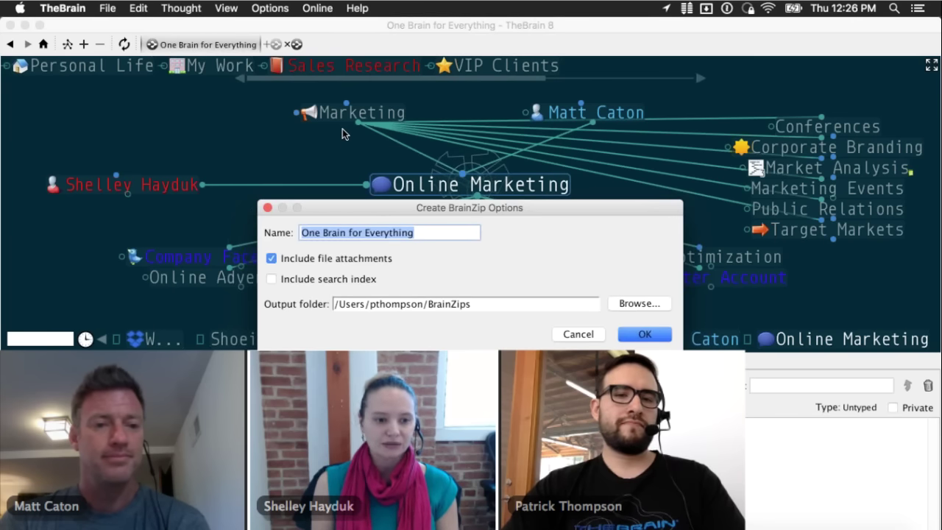
left_click(335, 280)
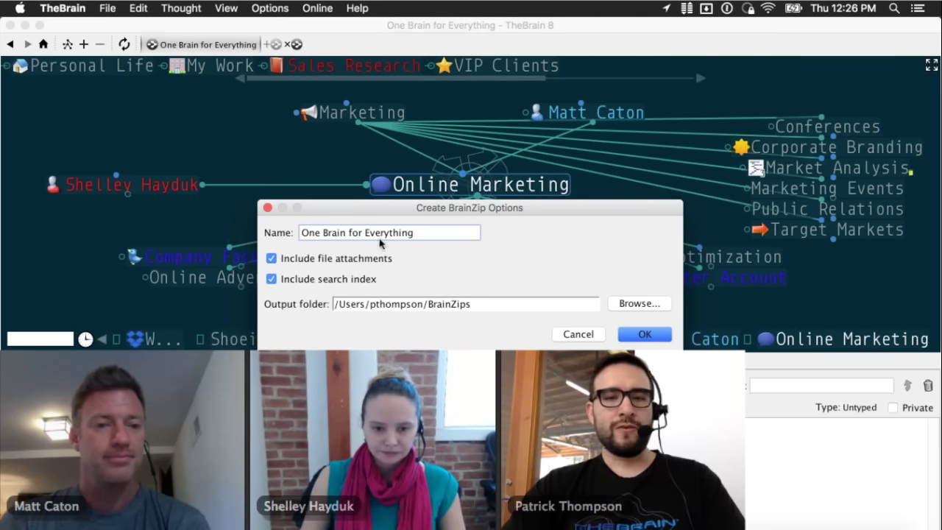
left_click(577, 334)
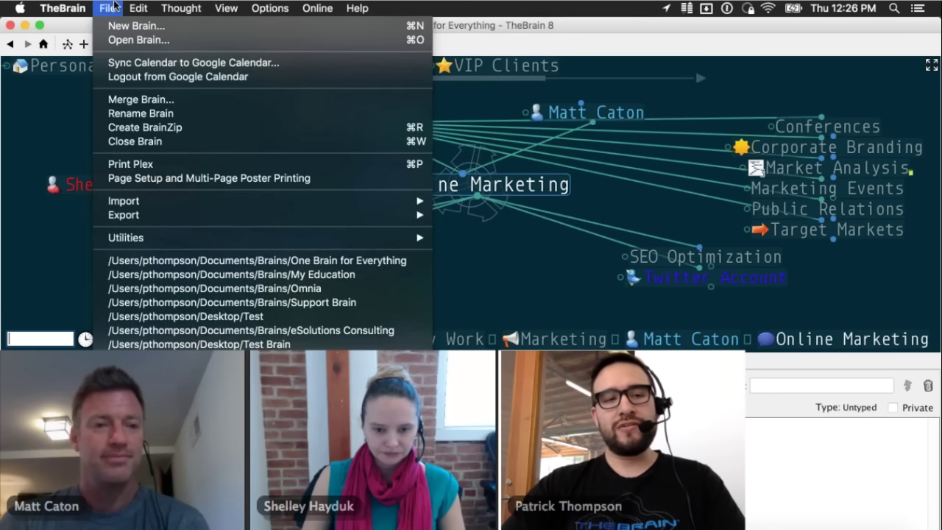
- Create the BrainZip 'One Brain for Everything - 22 Oct 15' with file attachments and search index
left_click(277, 130)
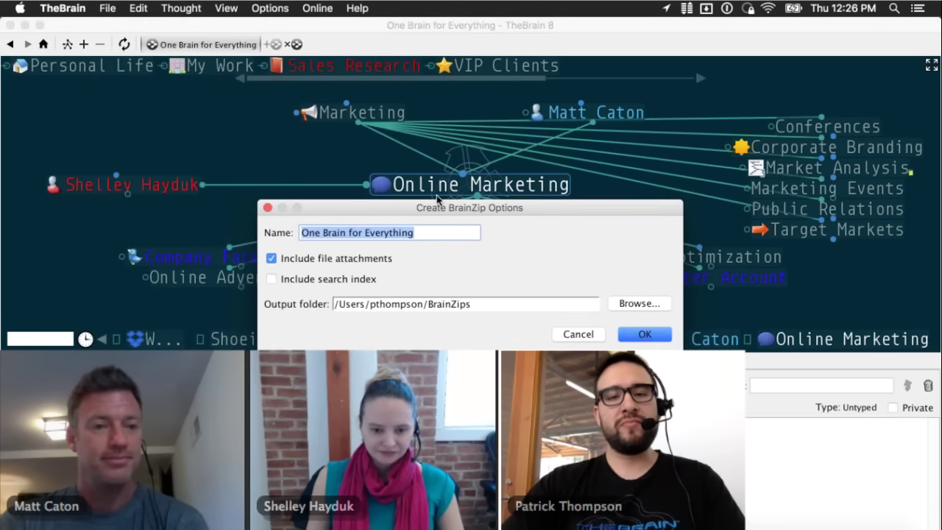
left_click(331, 259)
left_click(332, 260)
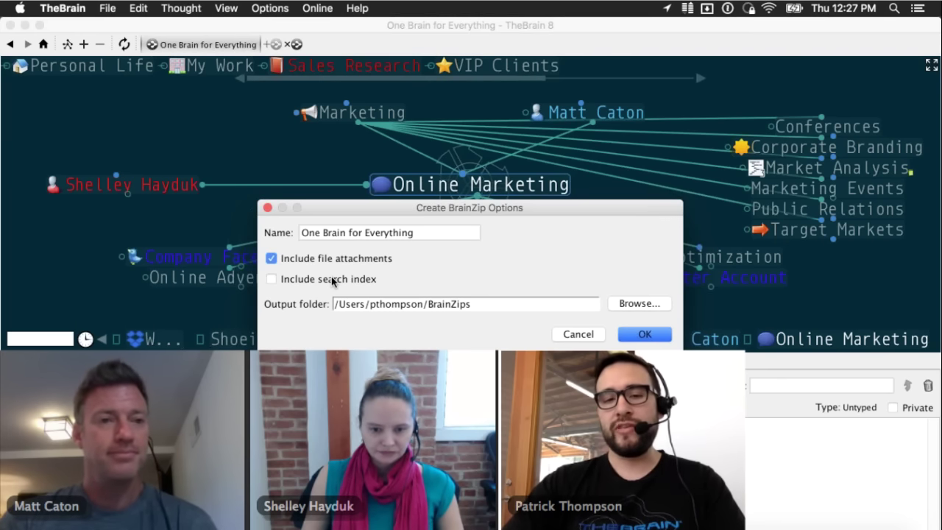
left_click(451, 233)
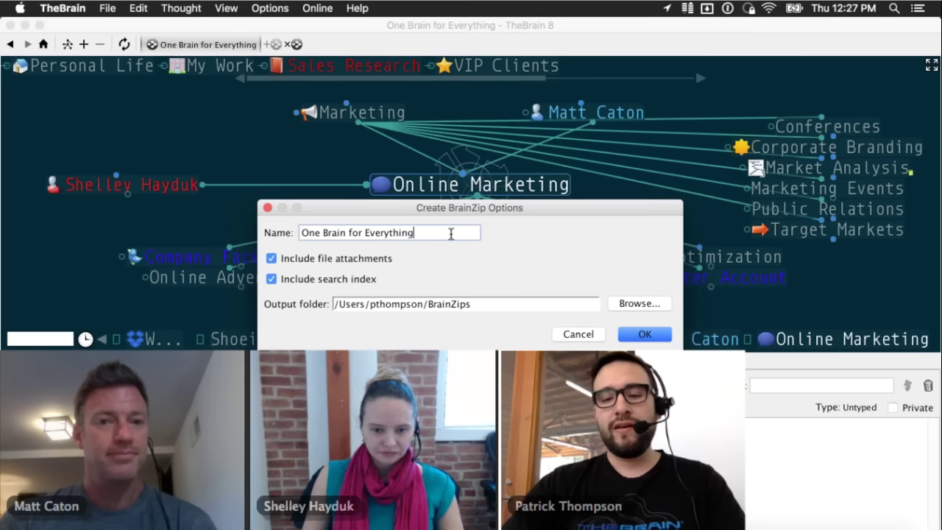
type("-")
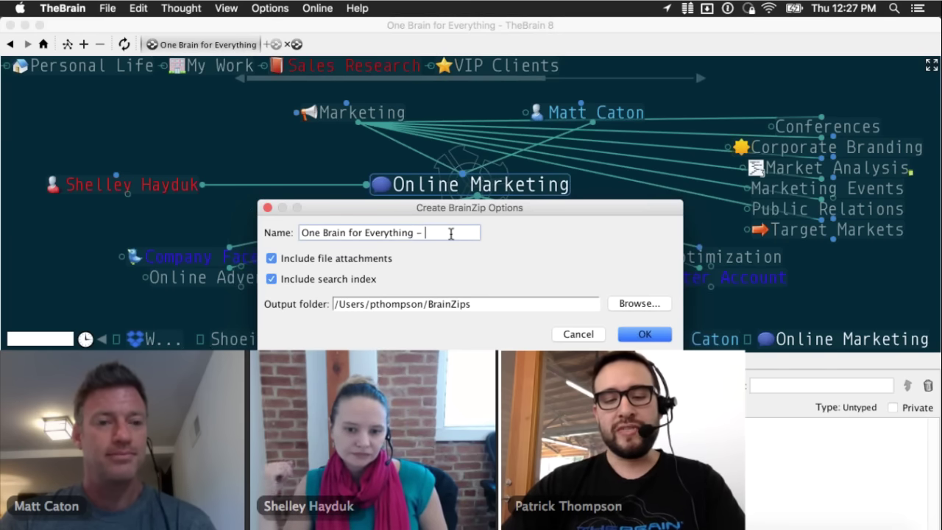
type(" 22 Oc")
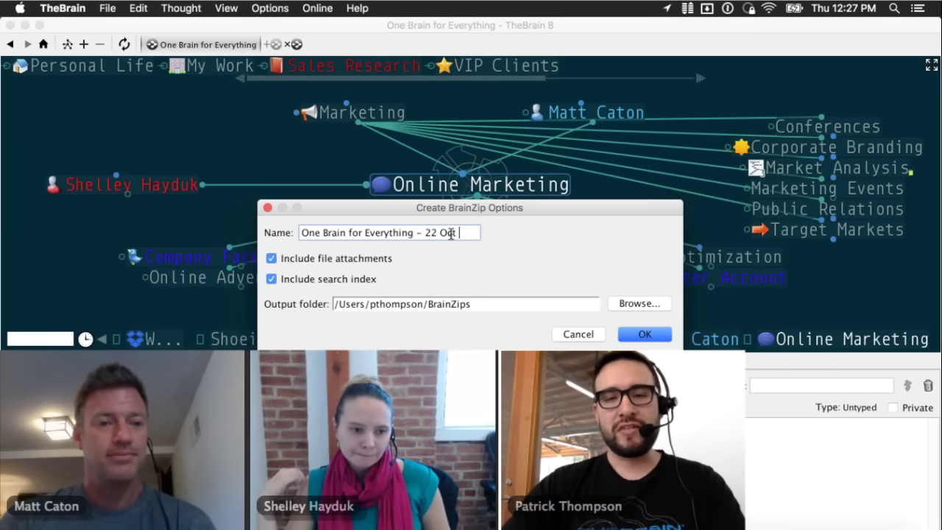
type("t 15")
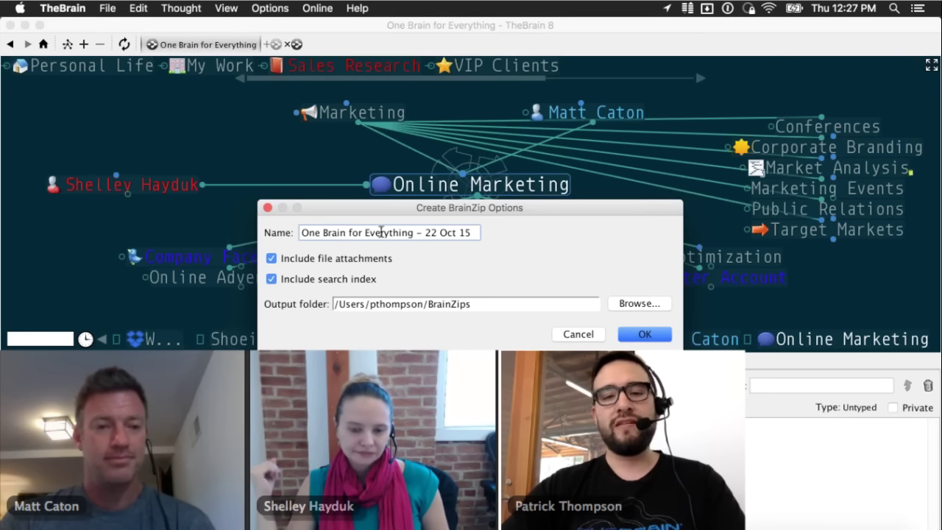
left_click(652, 333)
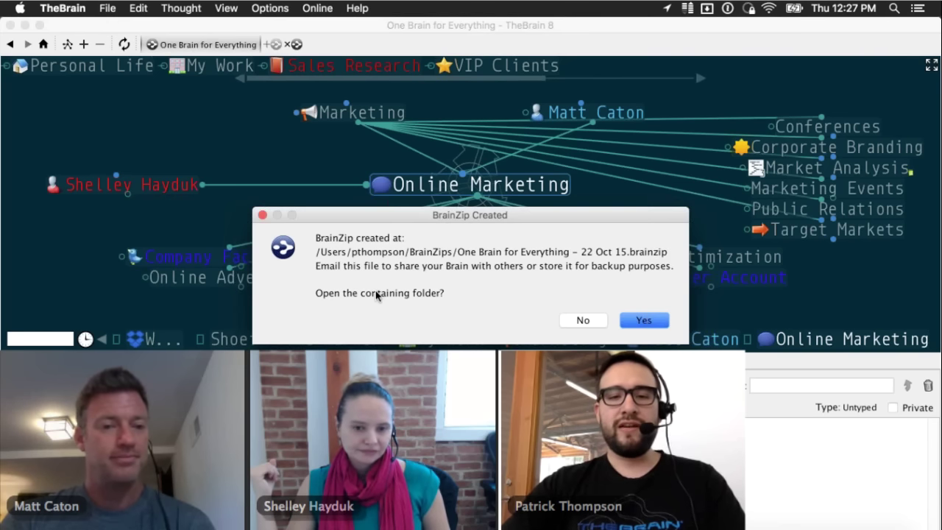
- Open the BrainZips folder in Finder and list its contents, showing the new .brainzip file
left_click(644, 320)
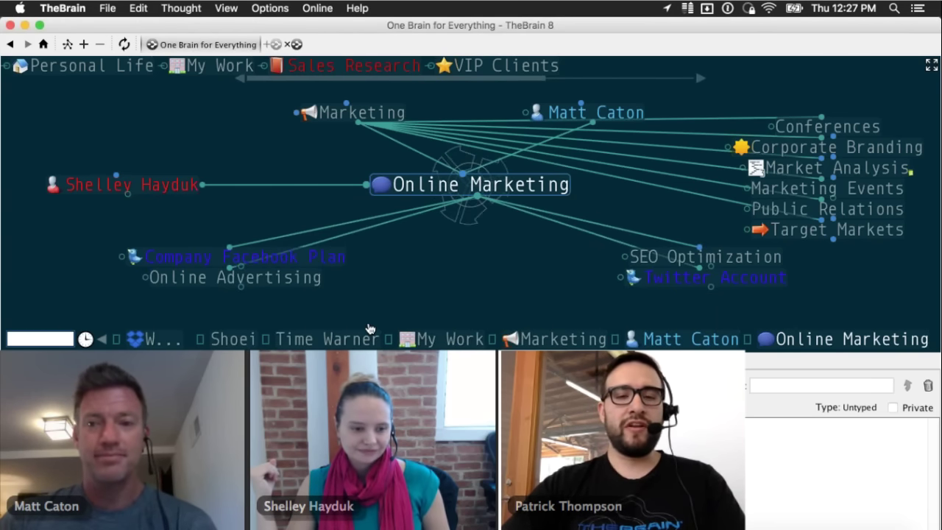
key("super+Tab")
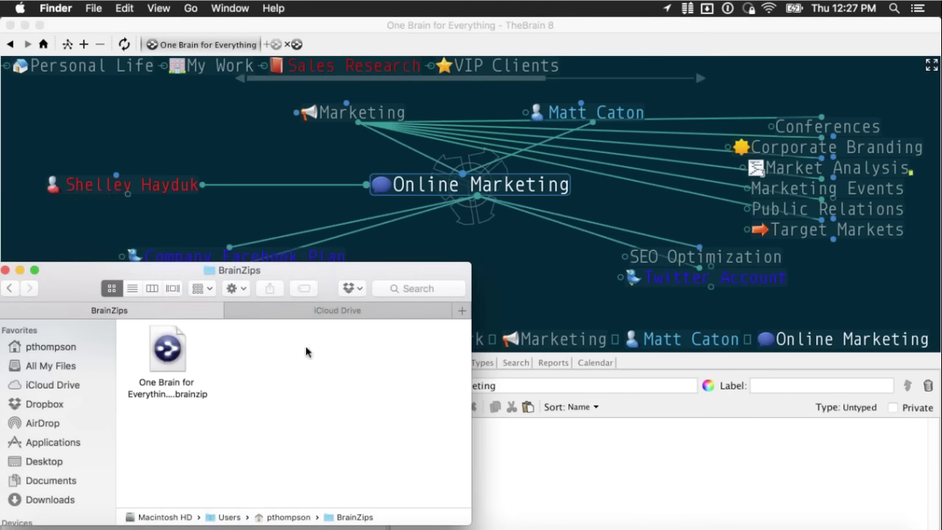
left_click(167, 357)
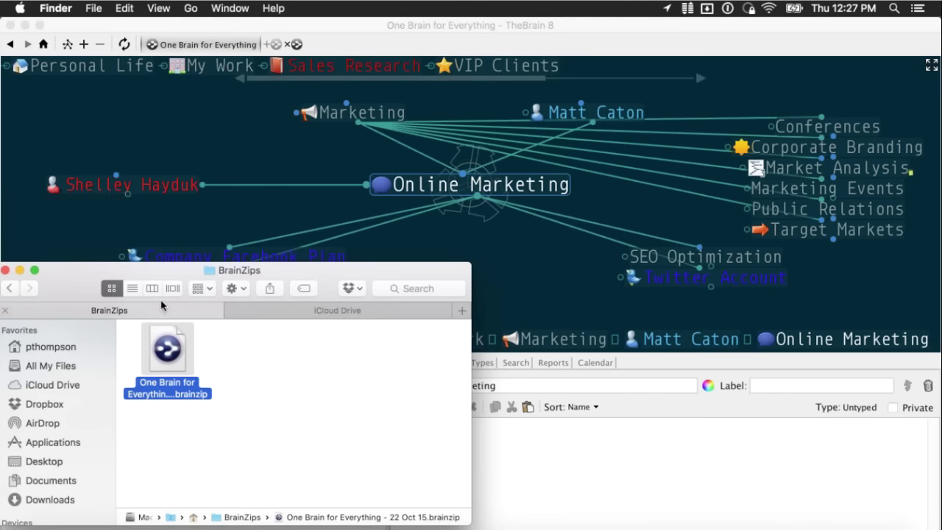
left_click(132, 288)
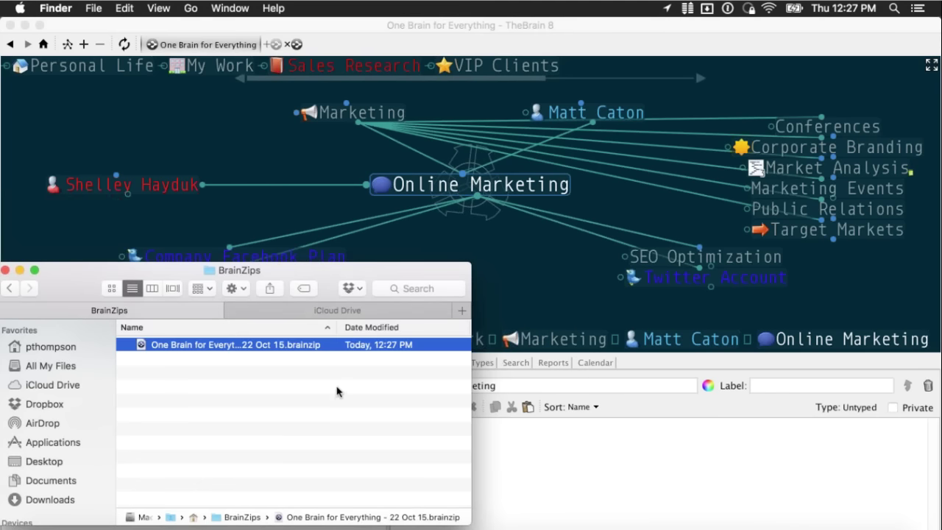
left_click(338, 394)
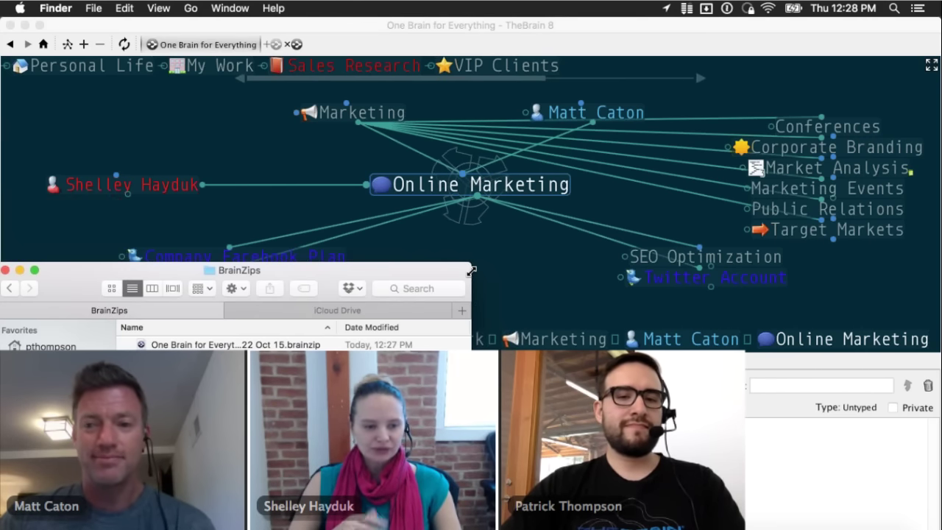
- Widen the Finder window so the backup's 37.8 MB size and Kind columns show
left_click_drag(472, 271, 575, 268)
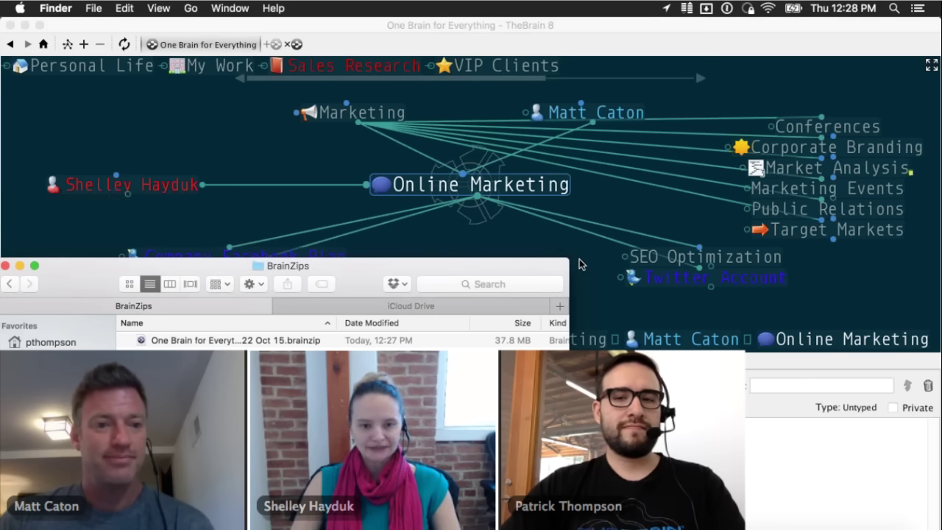
left_click_drag(593, 259, 613, 274)
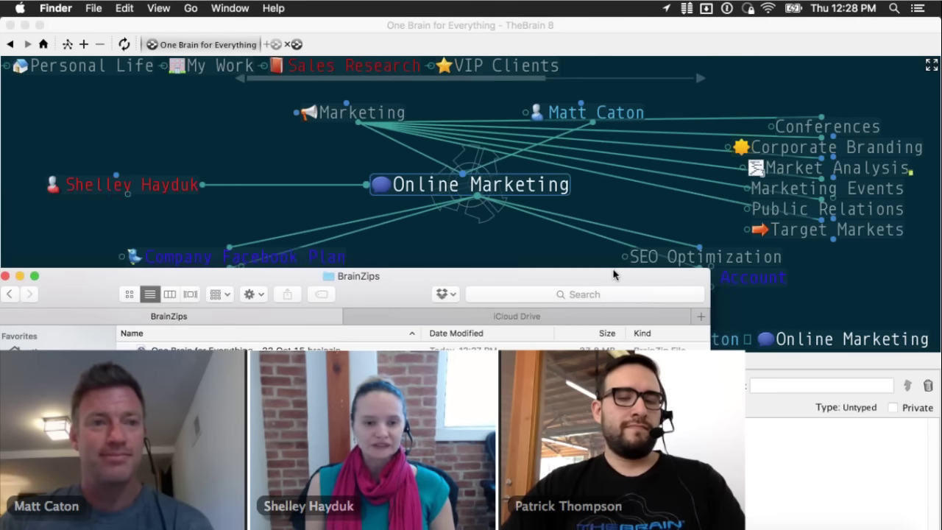
- Bring TheBrain 8 back in front of Finder, still centred on Online Marketing
left_click(514, 235)
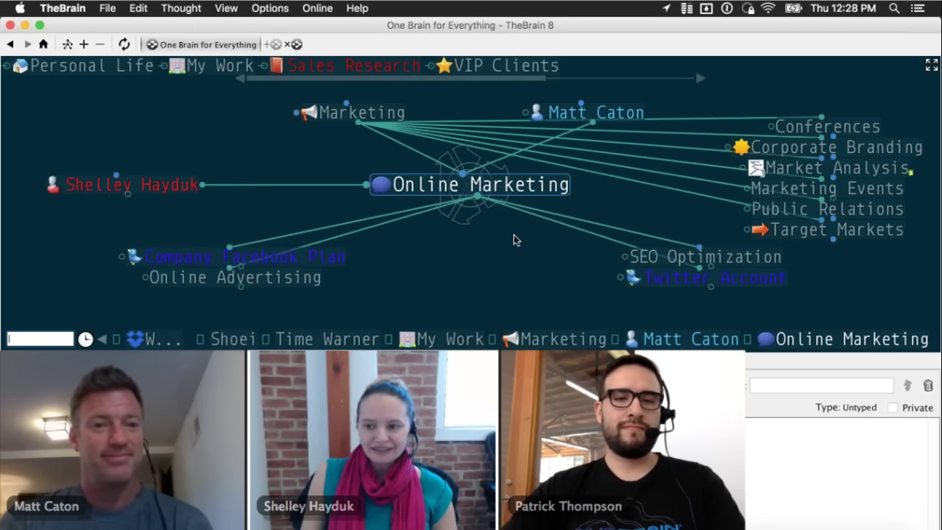
key("super+Tab")
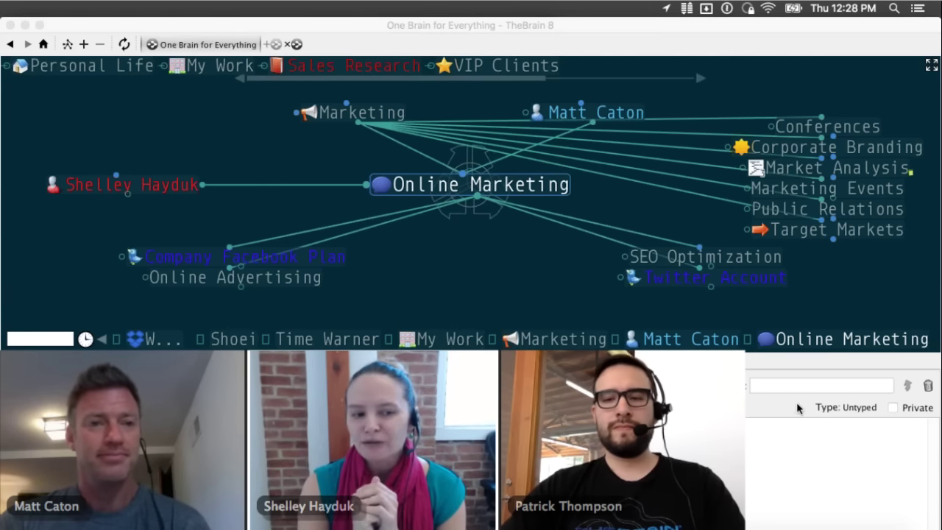
left_click(568, 319)
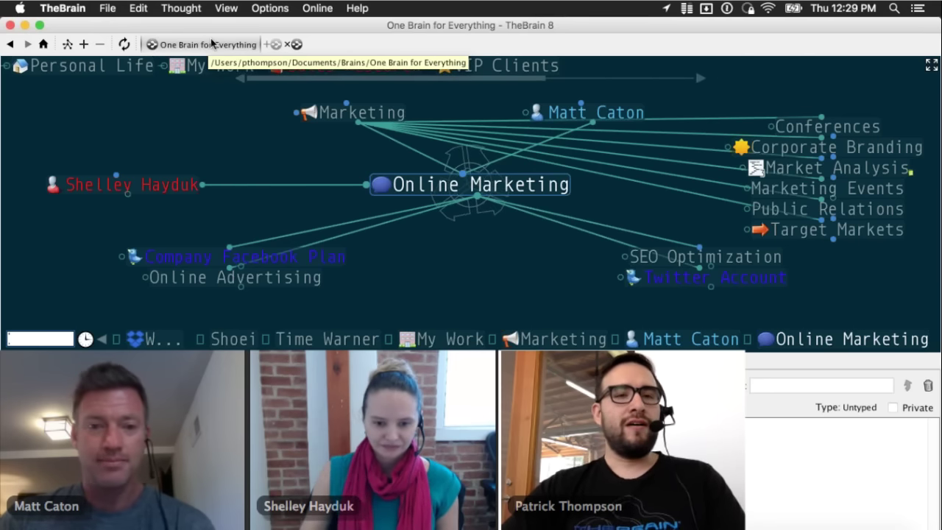
- Close the One Brain for Everything brain with Cmd+W and reopen it from the brains list
key("super+w")
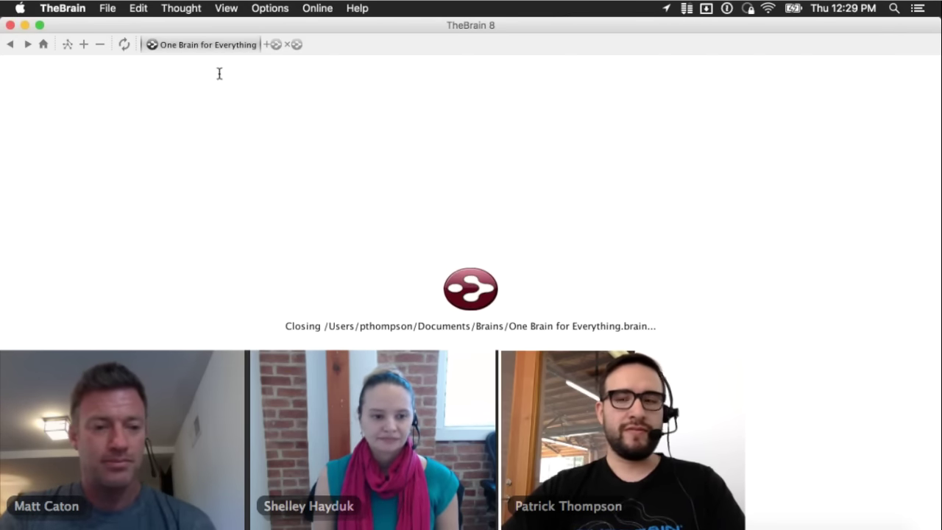
scroll(311, 257, "down", 4)
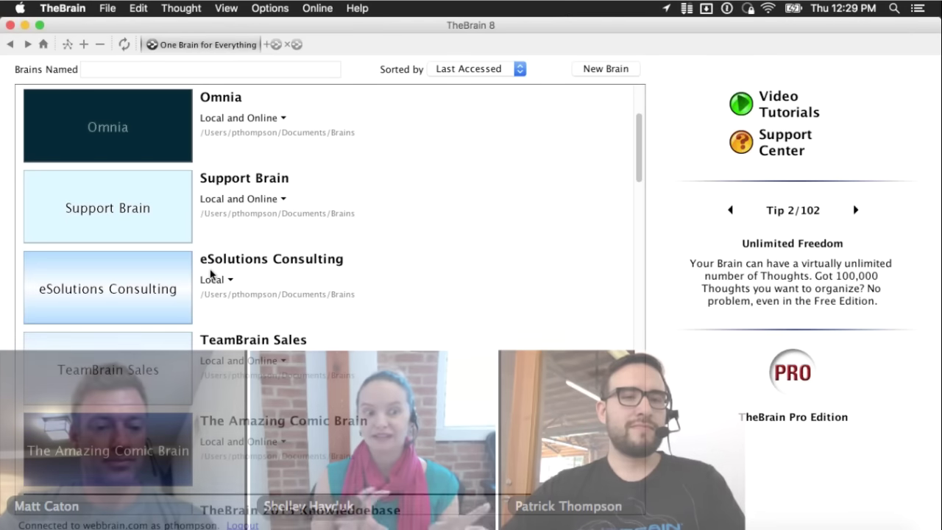
scroll(210, 271, "up", 4)
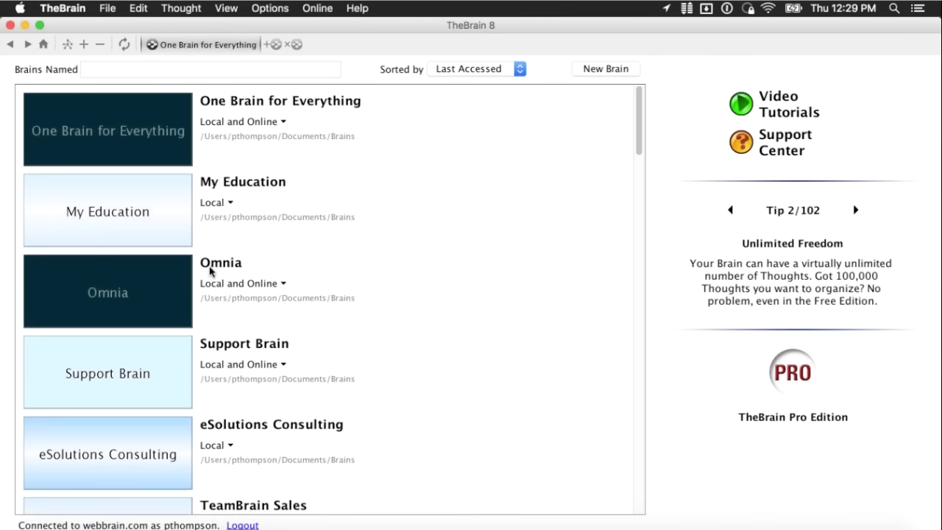
left_click(131, 123)
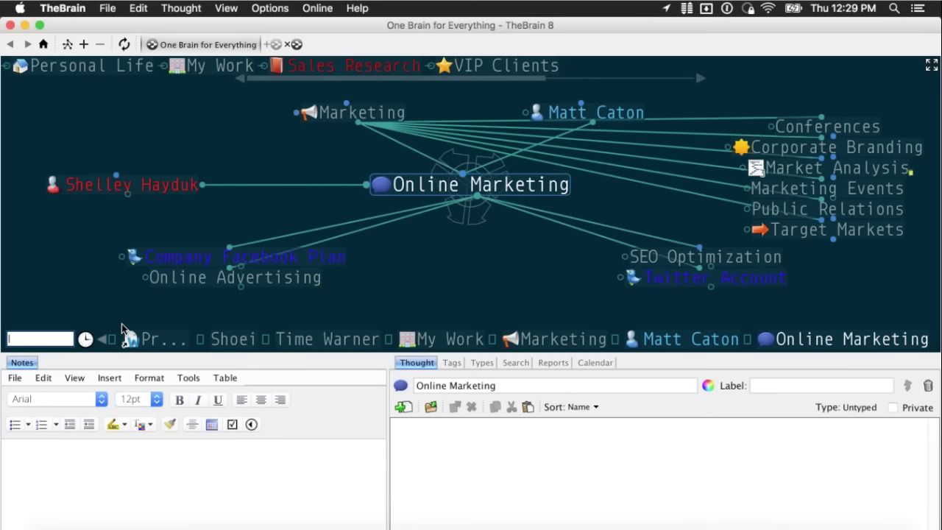
- Instant-search 'bri' to reach a person thought, then 'sale' to make Sales Research active
type("bri")
key("Escape")
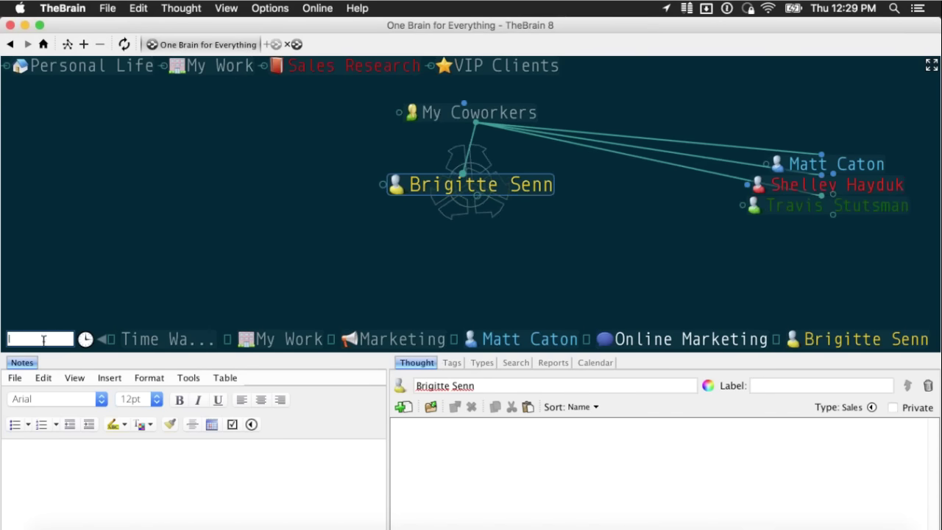
type("sale")
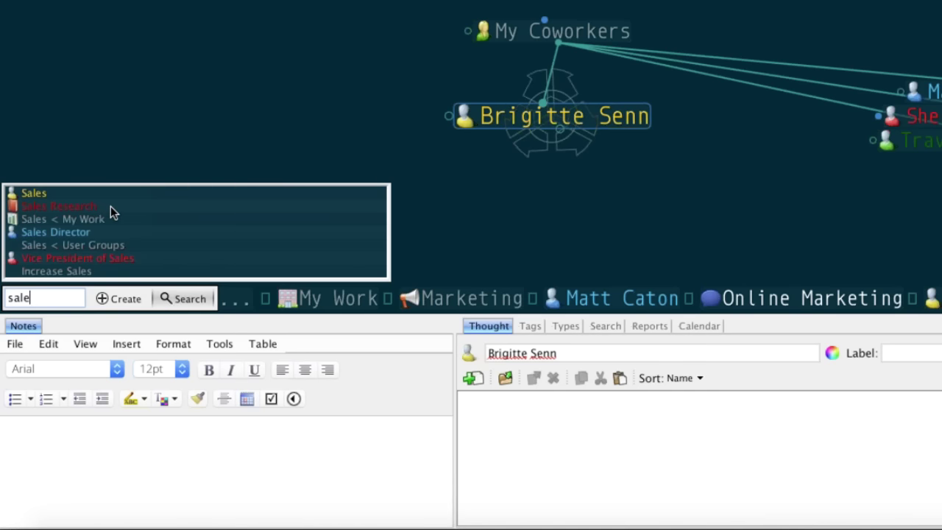
key("Escape")
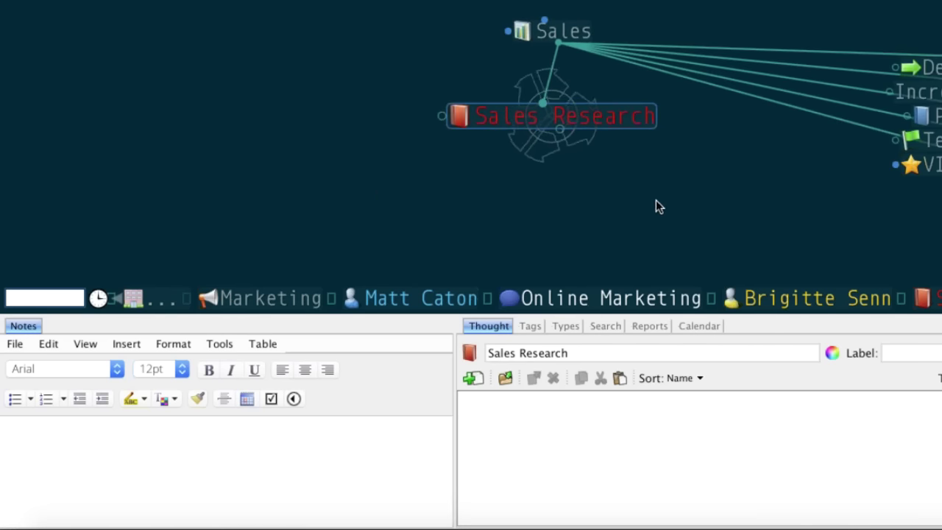
mouse_move(620, 9)
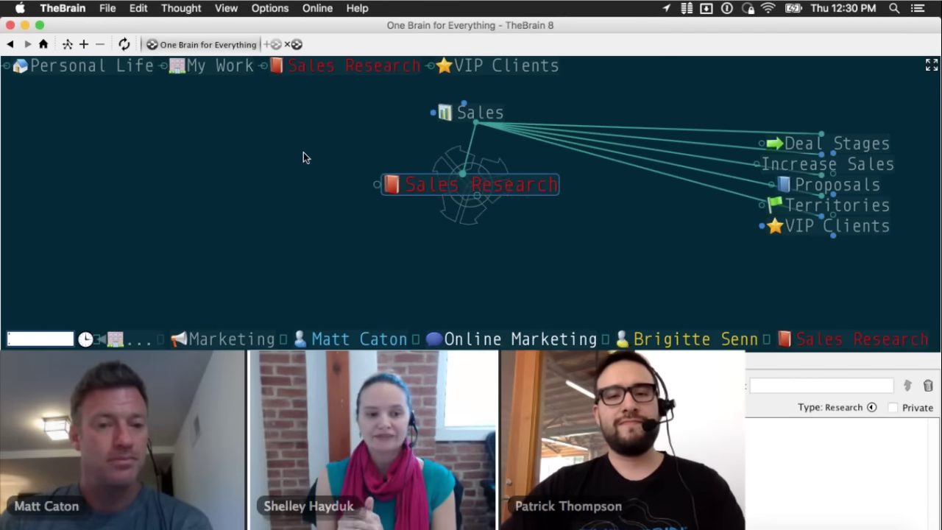
left_click_drag(304, 157, 307, 176)
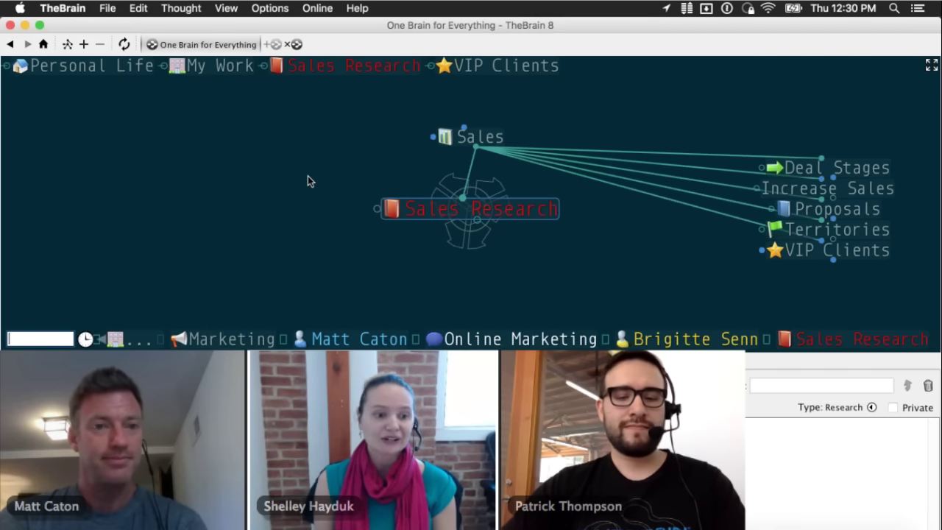
- Instant-search 'mat' to jump to a person thought, then search again to reach Time Warner
type("mat")
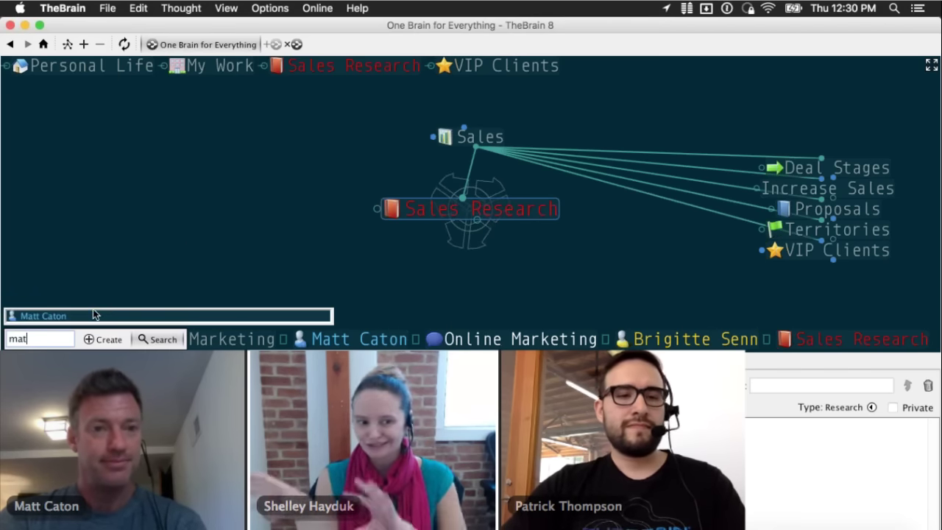
left_click(93, 315)
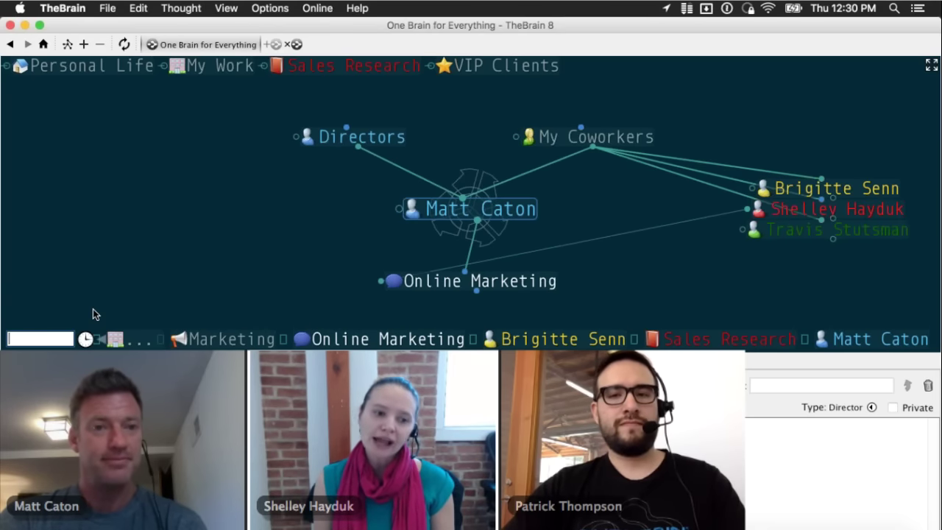
type("tom")
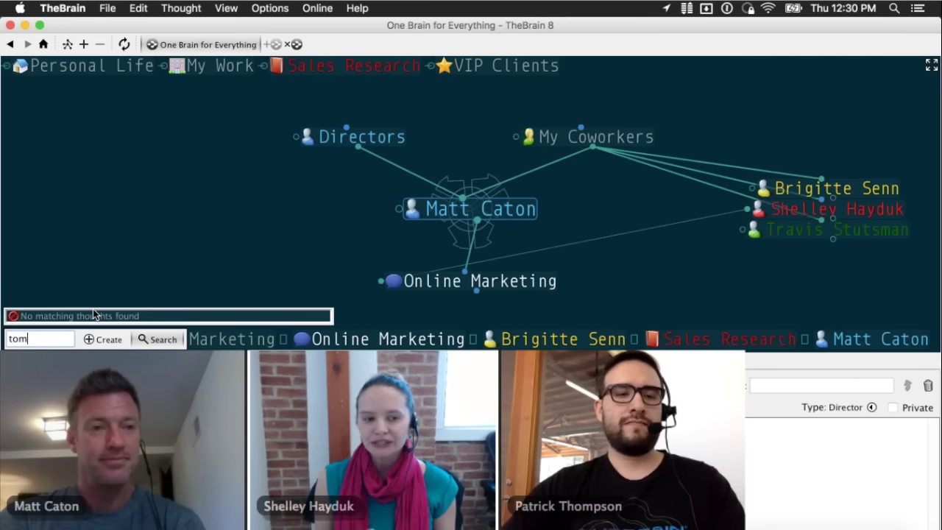
type("im")
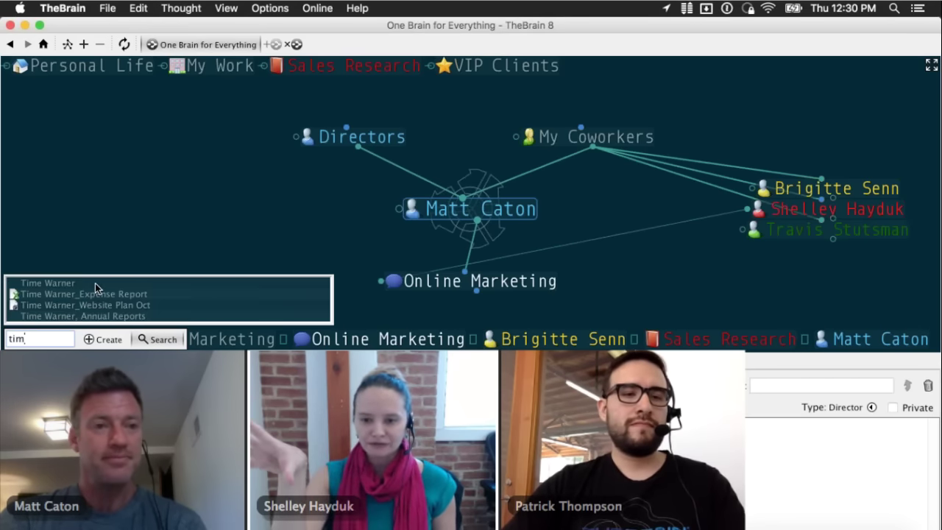
left_click(95, 282)
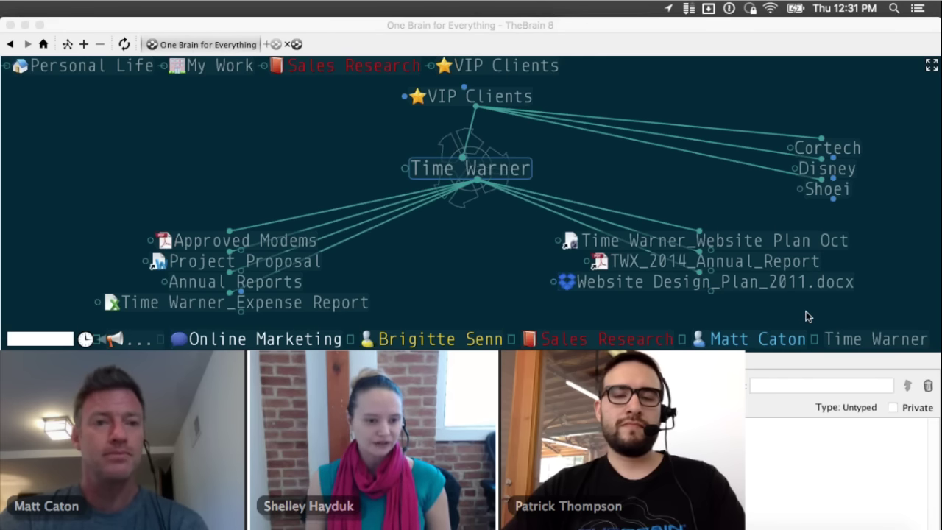
left_click(168, 132)
left_click(106, 8)
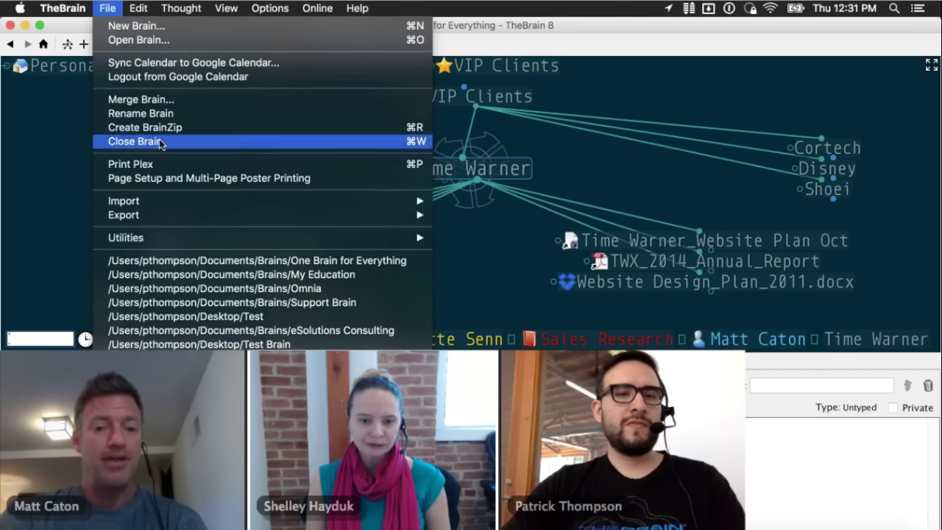
mouse_move(162, 217)
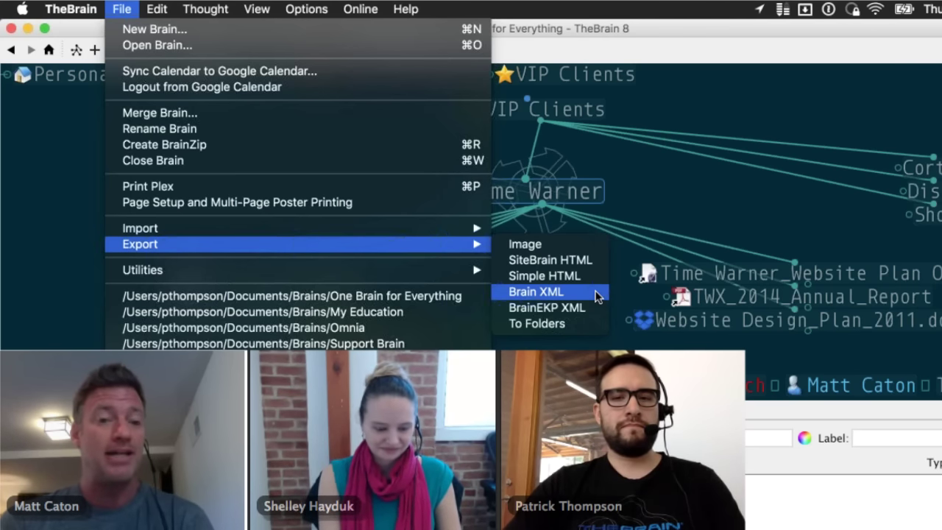
left_click(578, 51)
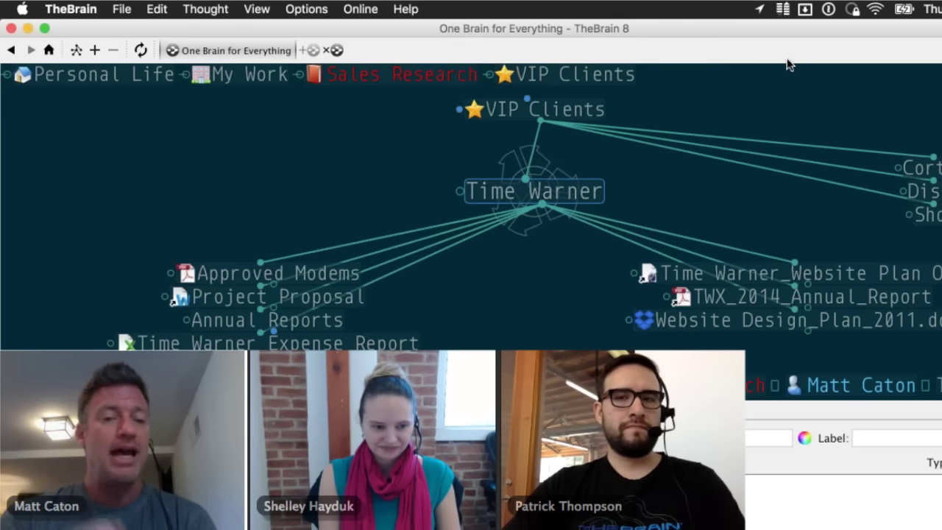
left_click(127, 10)
mouse_move(294, 244)
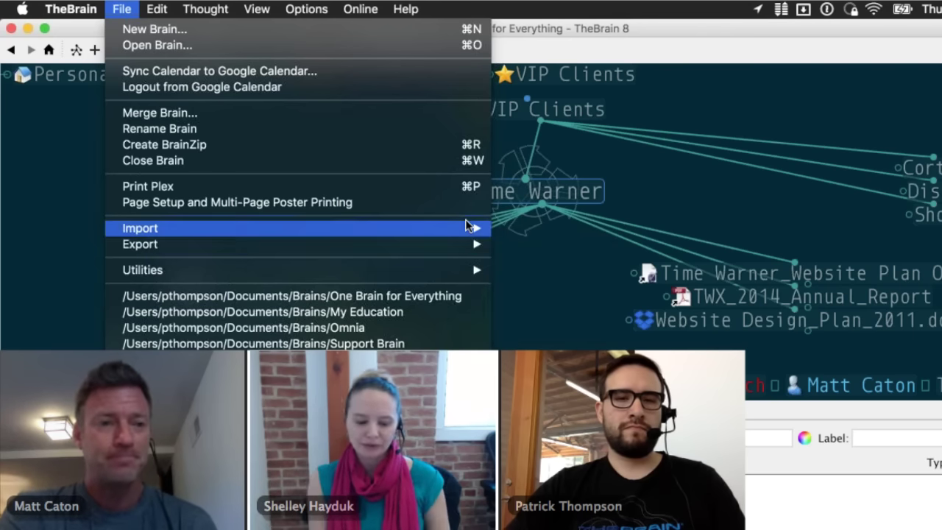
mouse_move(464, 227)
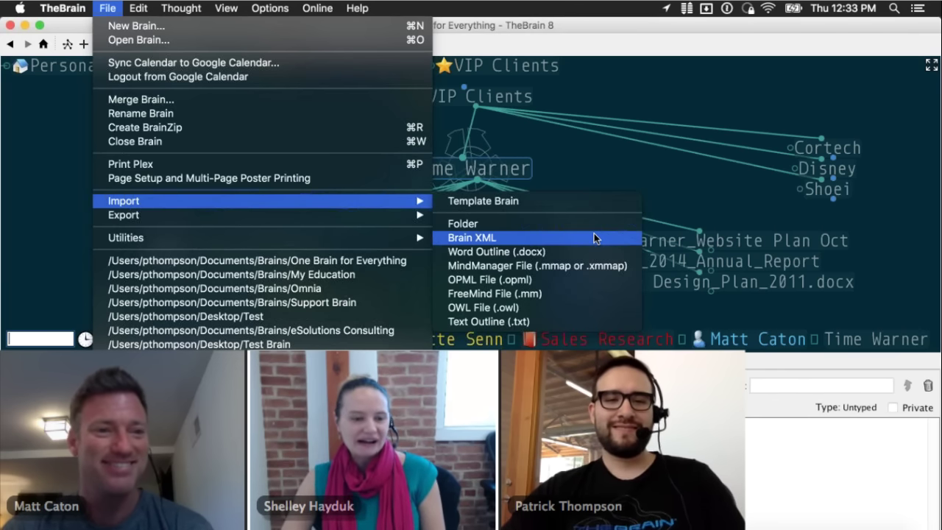
key("super+Tab")
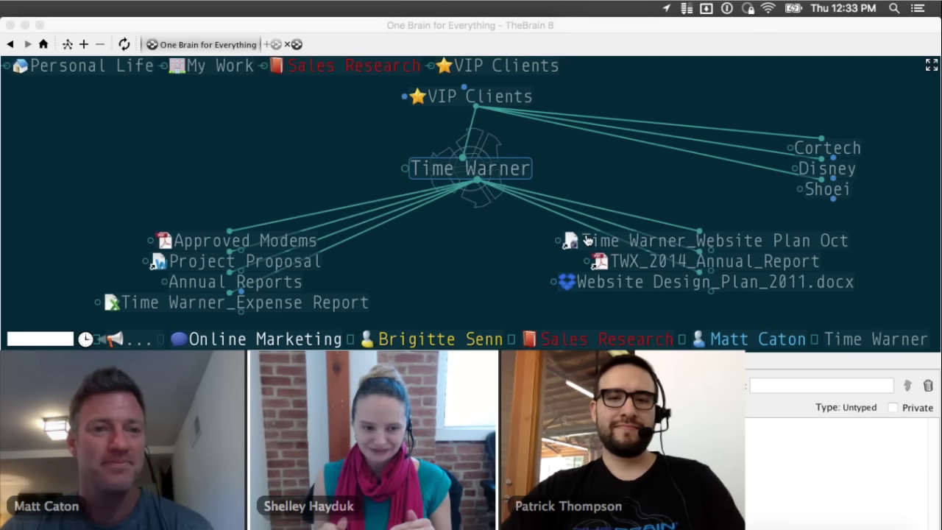
- Return to the desktop brain and look over the Options menu without choosing anything
key("super+Tab")
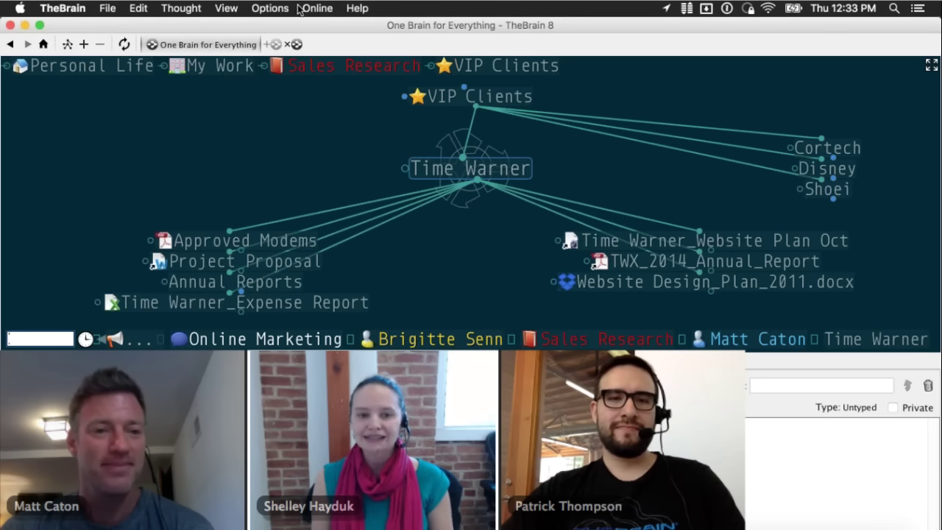
left_click(219, 9)
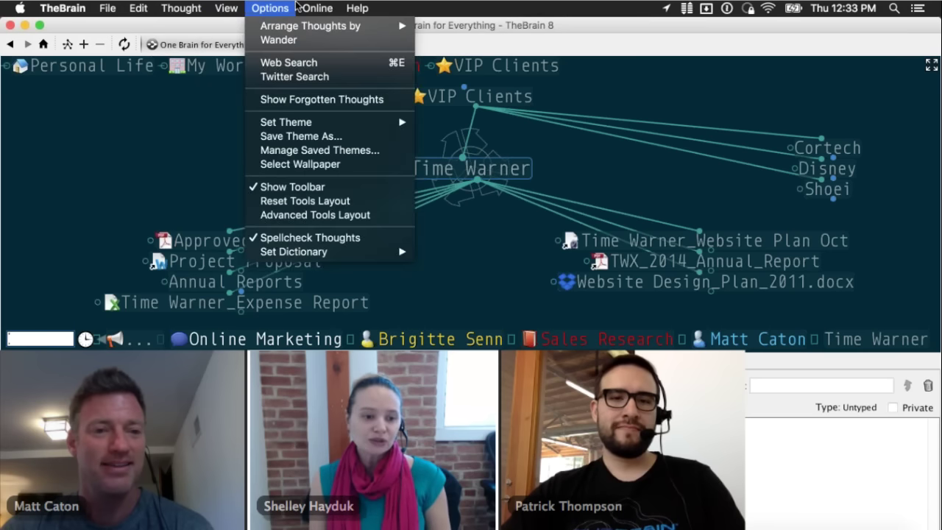
mouse_move(283, 7)
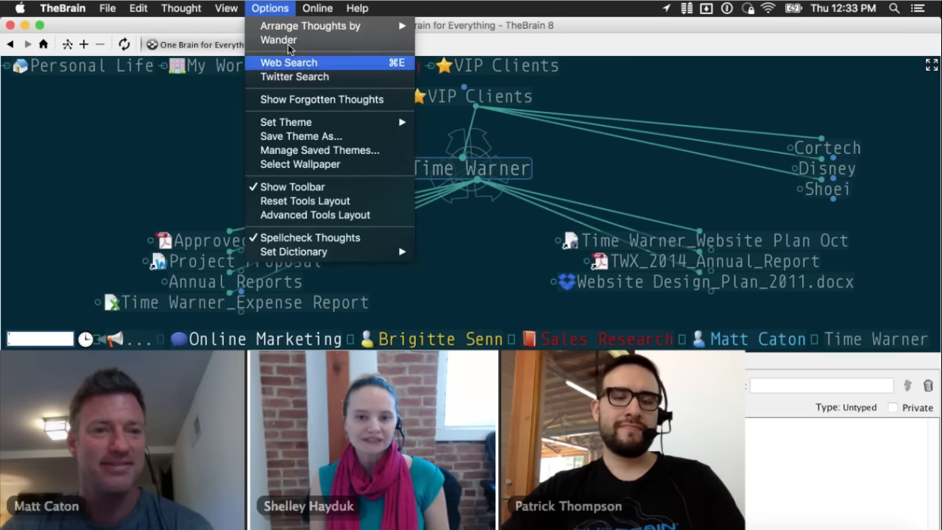
left_click(209, 120)
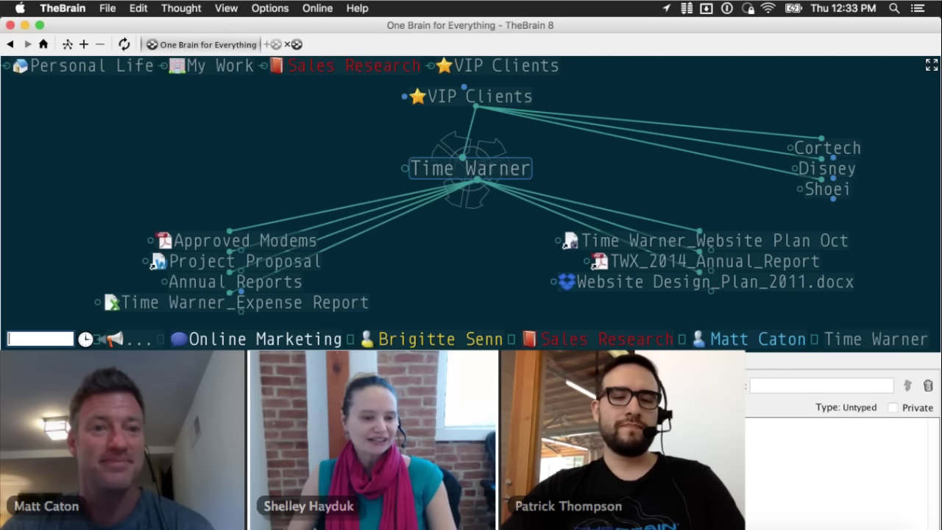
- In a new Safari tab, load thebrain.com
key("super+Tab")
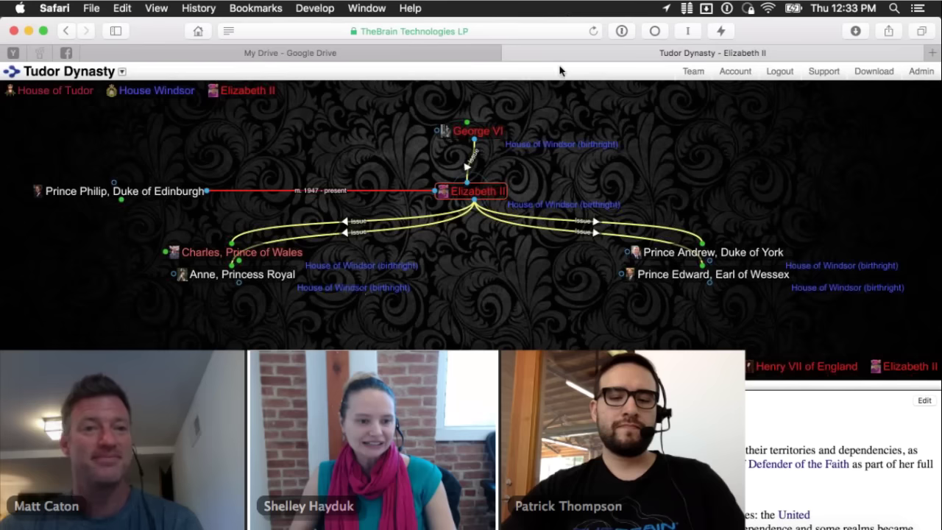
key("super+t")
type("thebr")
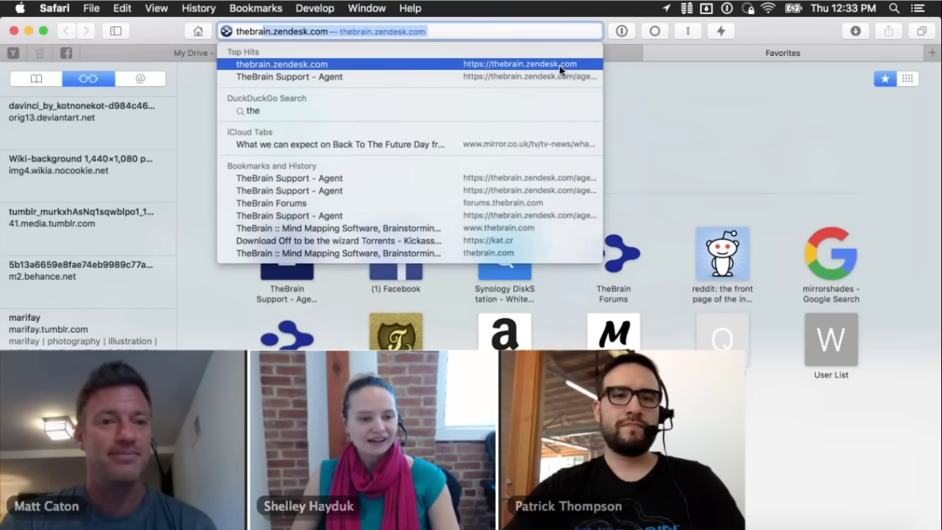
type("ain.com")
key("Return")
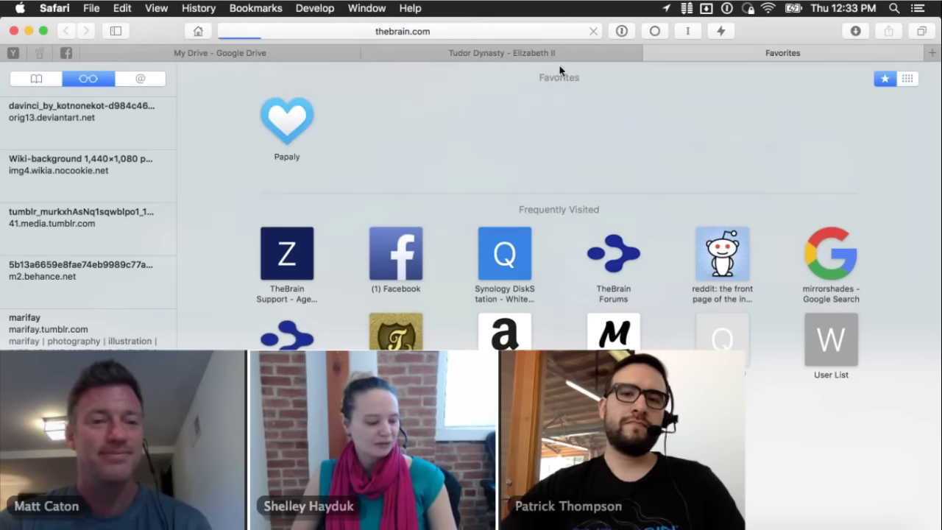
- Open Support > Free Web Training and review the TheBrain 101 webinar details
mouse_move(575, 97)
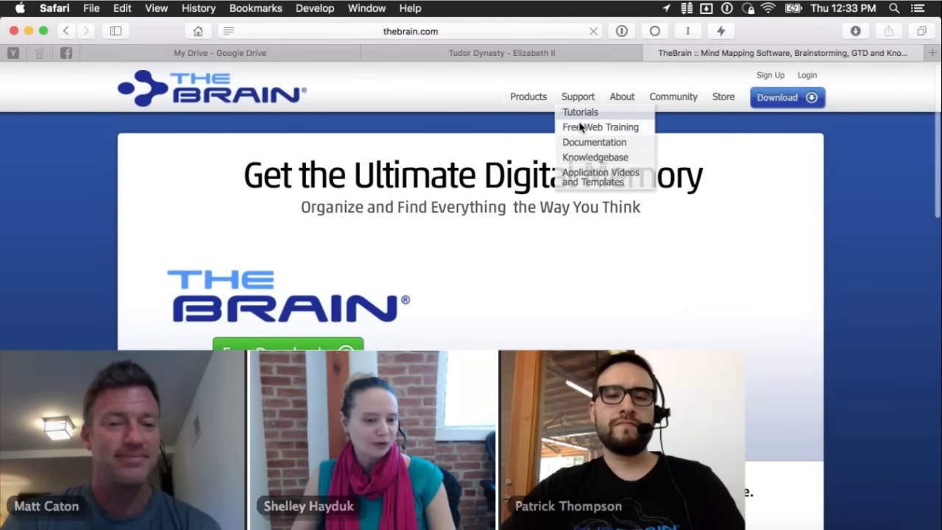
left_click(579, 124)
scroll(525, 225, "down", 2)
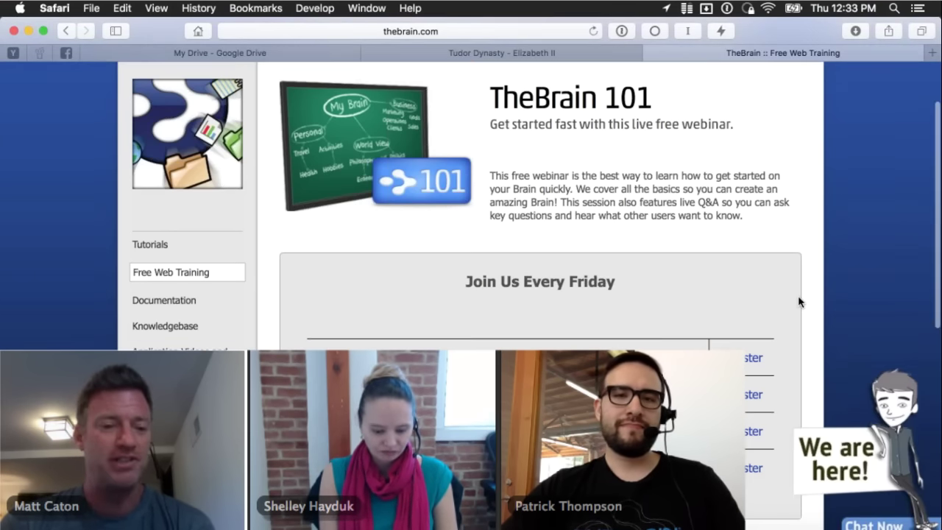
scroll(797, 295, "down", 2)
scroll(798, 296, "up", 1)
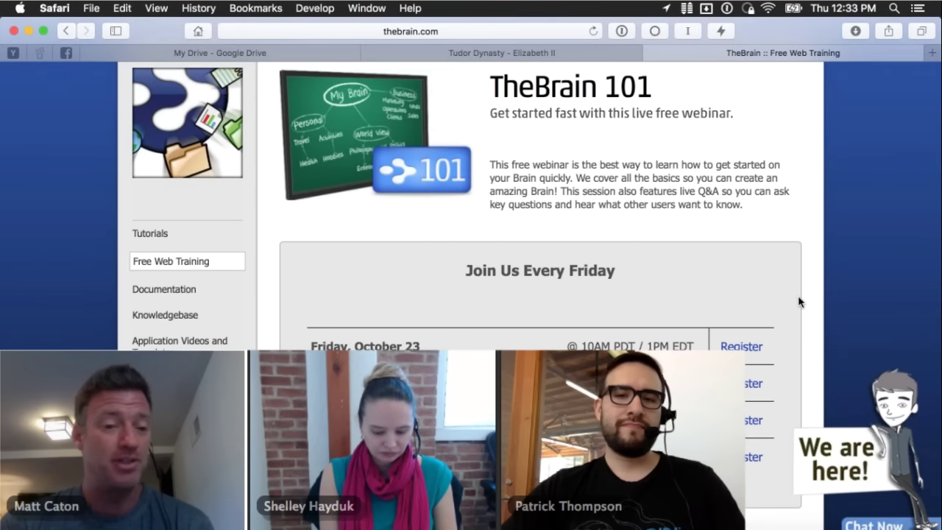
scroll(798, 302, "up", 3)
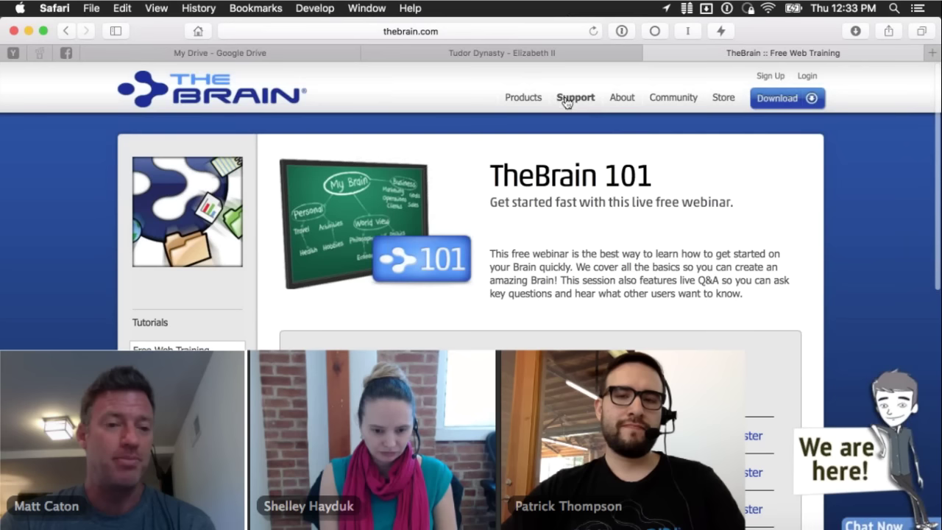
mouse_move(567, 103)
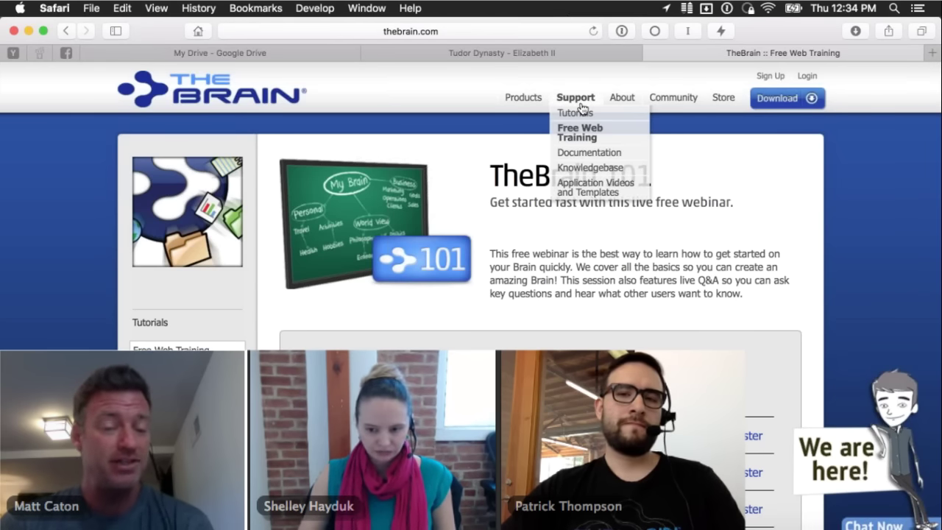
mouse_move(677, 97)
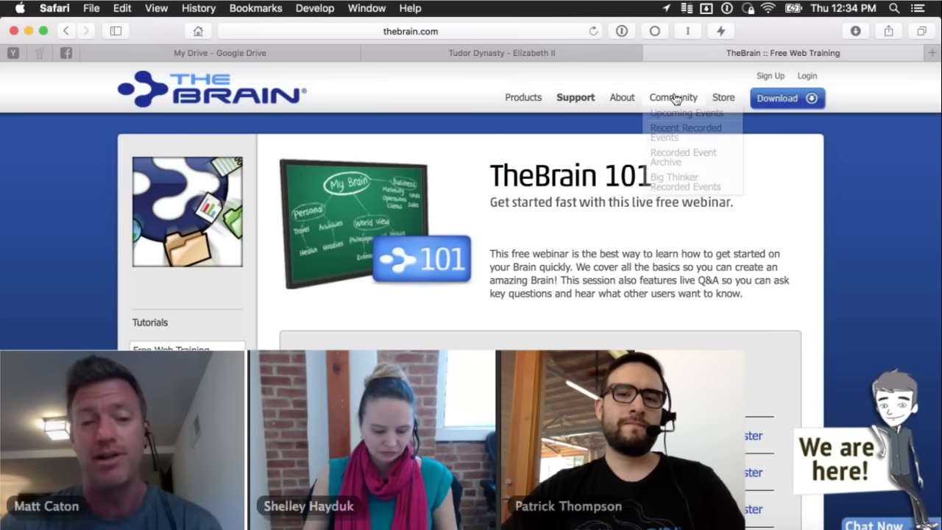
mouse_move(722, 138)
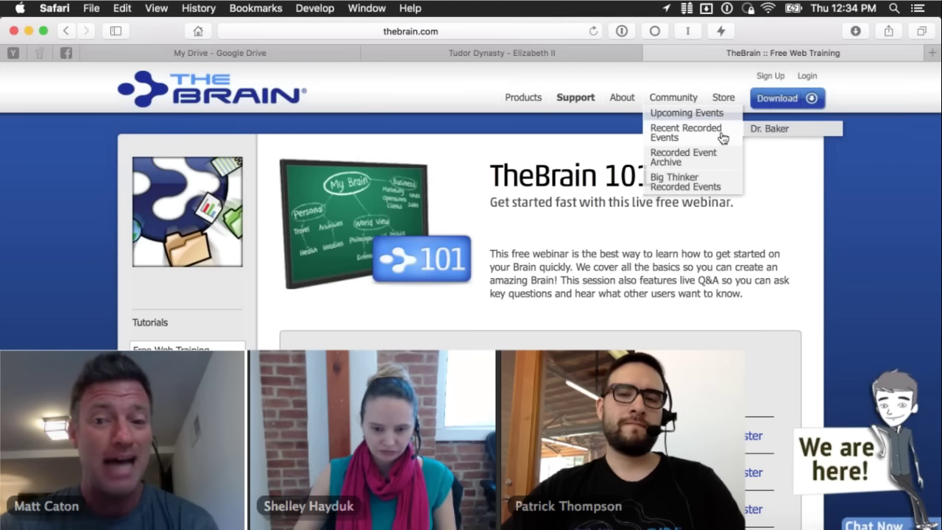